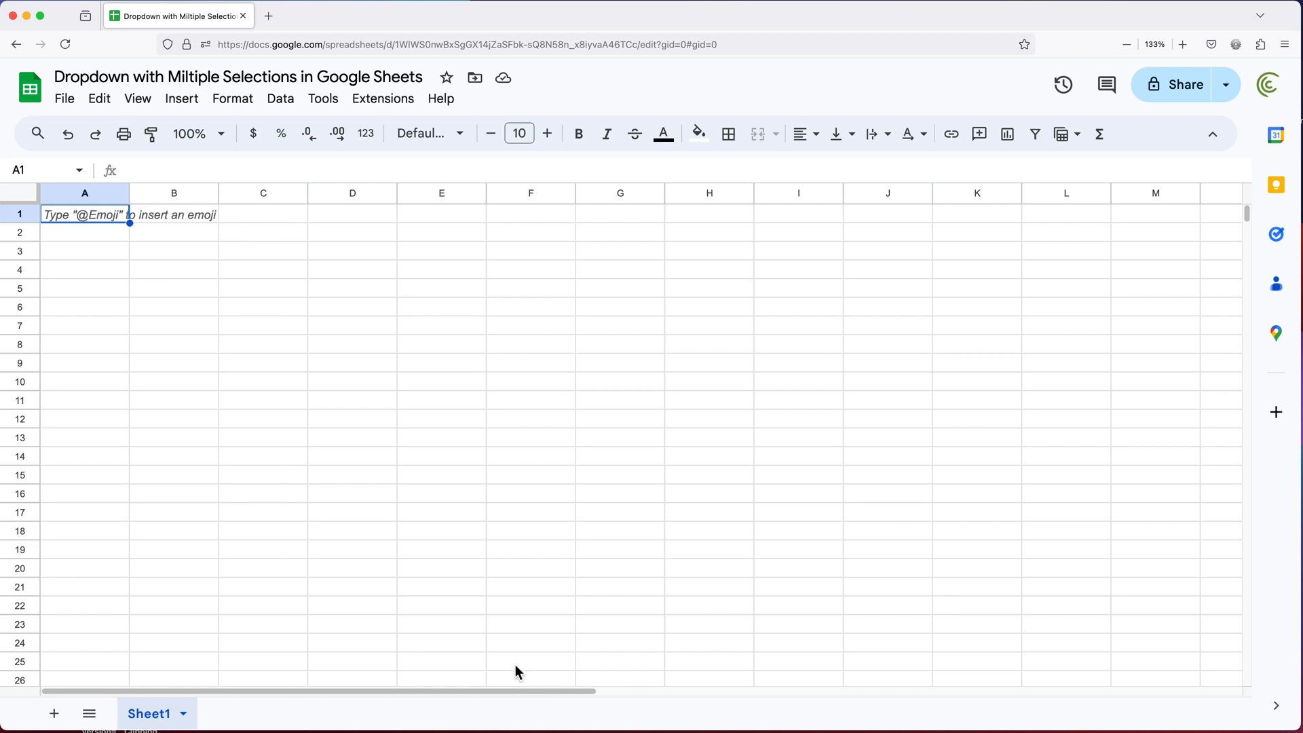
{"action": "type", "text": "NAme"}
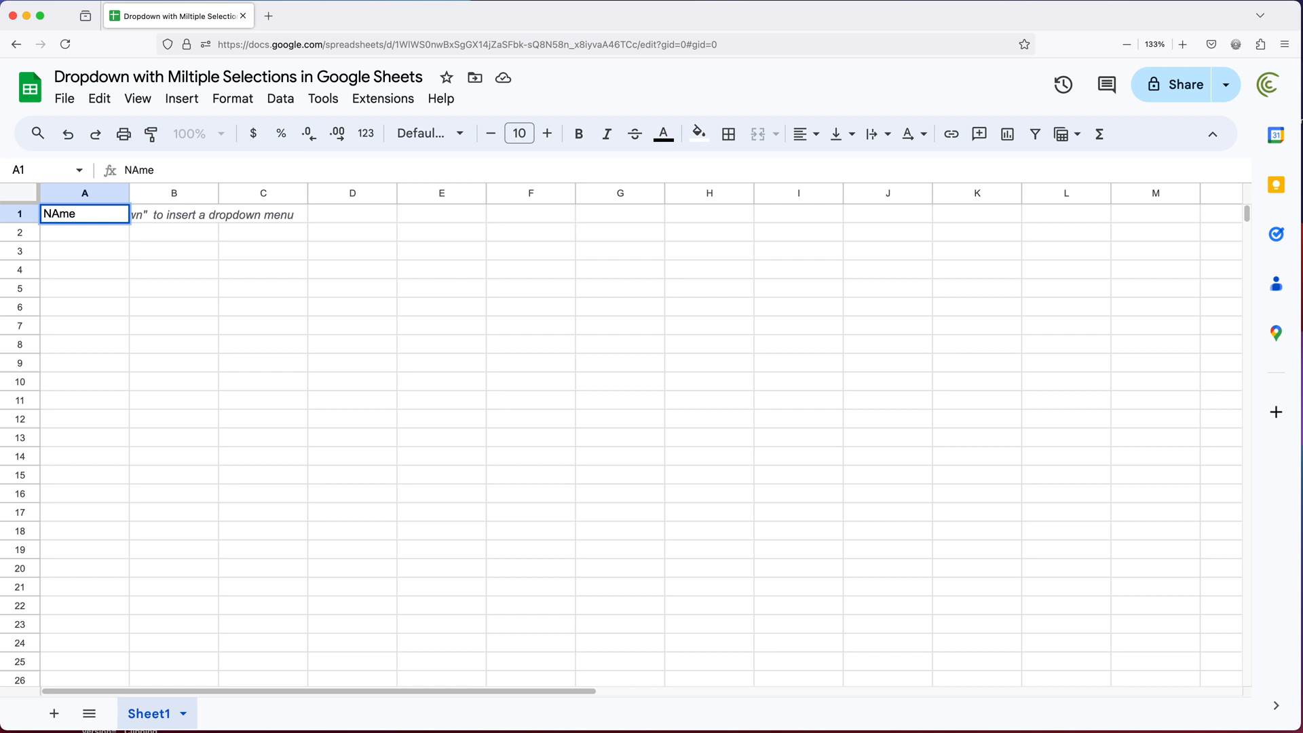
Enter the headers Name, Date and Order across A1:C1
{"action": "key", "text": "BackSpace"}
{"action": "key", "text": "BackSpace"}
{"action": "type", "text": "am"}
{"action": "key", "text": "Tab"}
{"action": "type", "text": "Dat"}
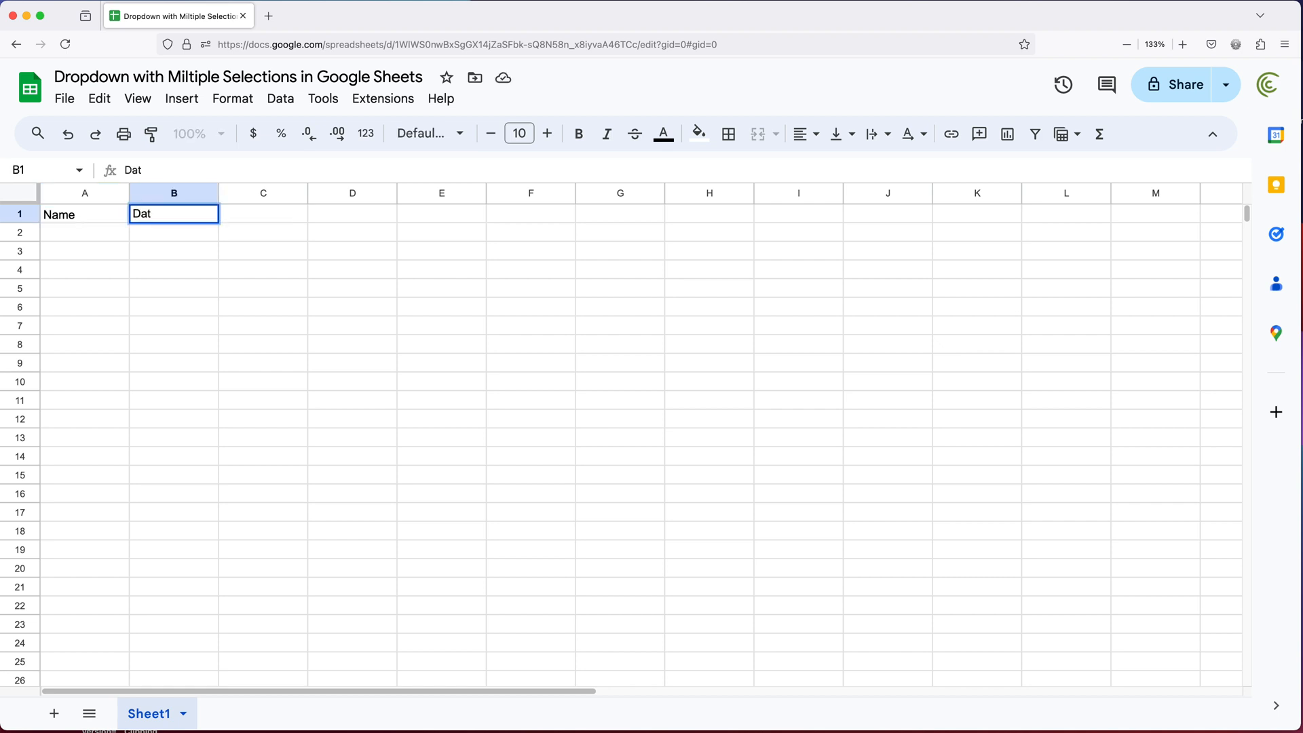
{"action": "key", "text": "Tab"}
{"action": "type", "text": "Order"}
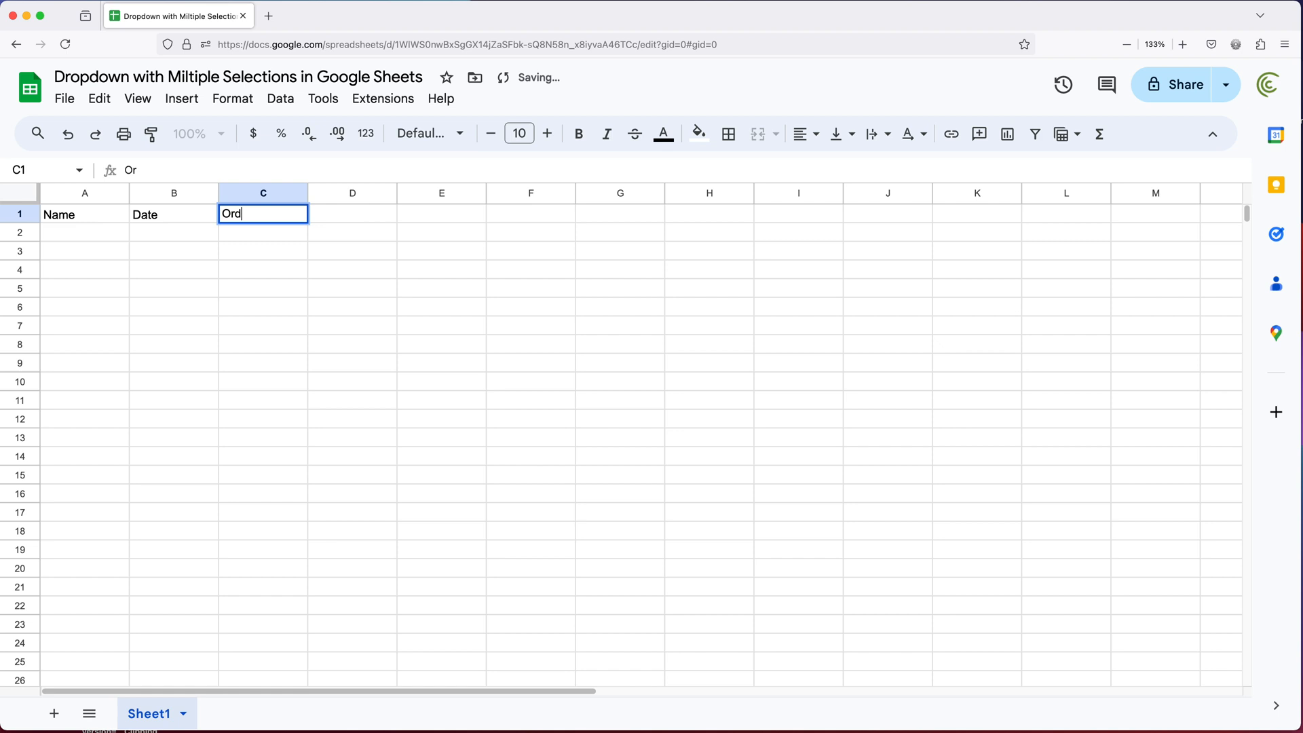
{"action": "key", "text": "Return"}
Enter the names Jane, Ana and Bob down A2:A4
{"action": "left_click", "coordinate": [85, 237]}
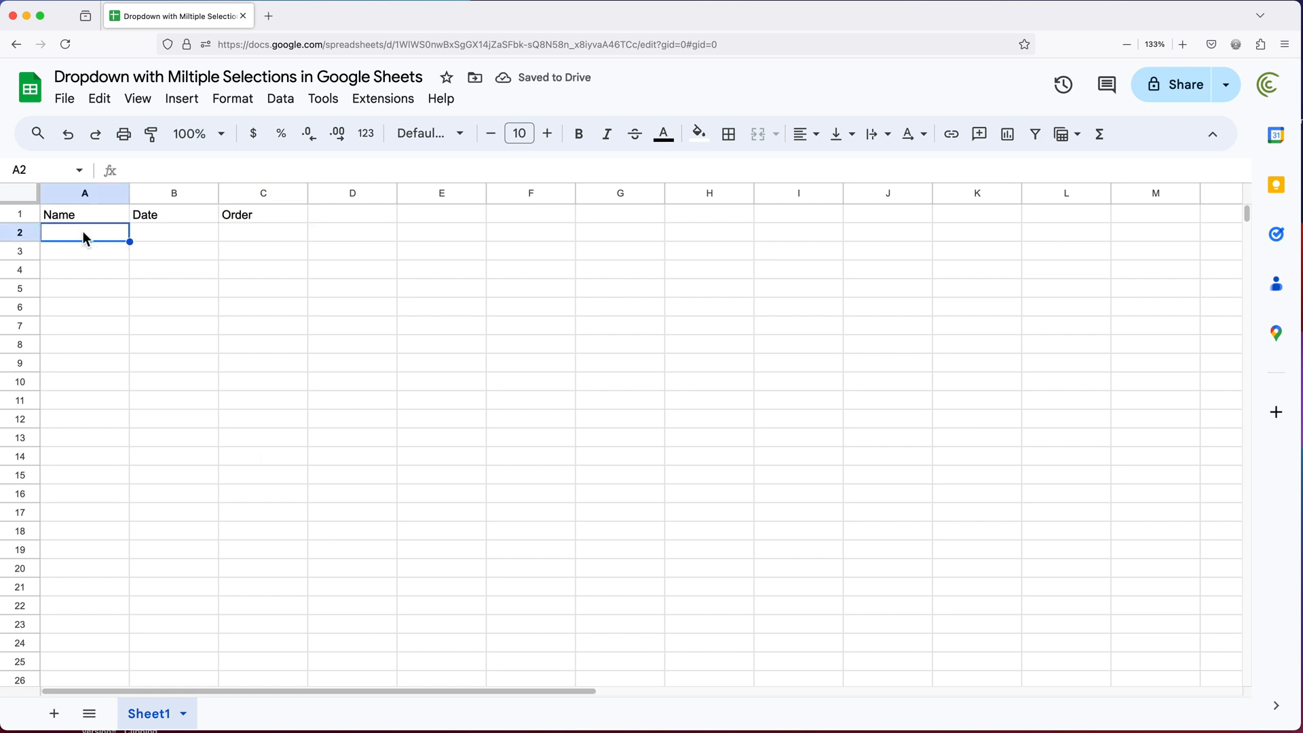
{"action": "type", "text": "Jane"}
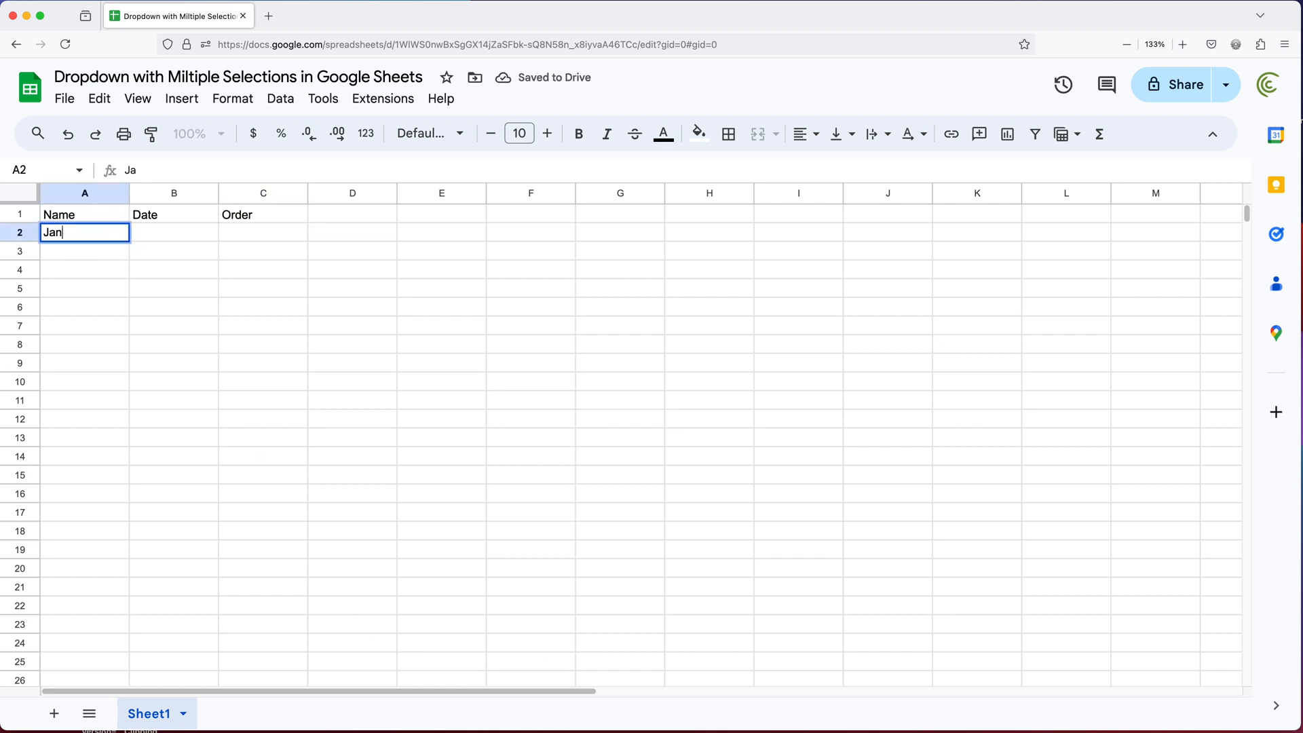
{"action": "key", "text": "Return"}
{"action": "type", "text": "Ana"}
{"action": "key", "text": "Return"}
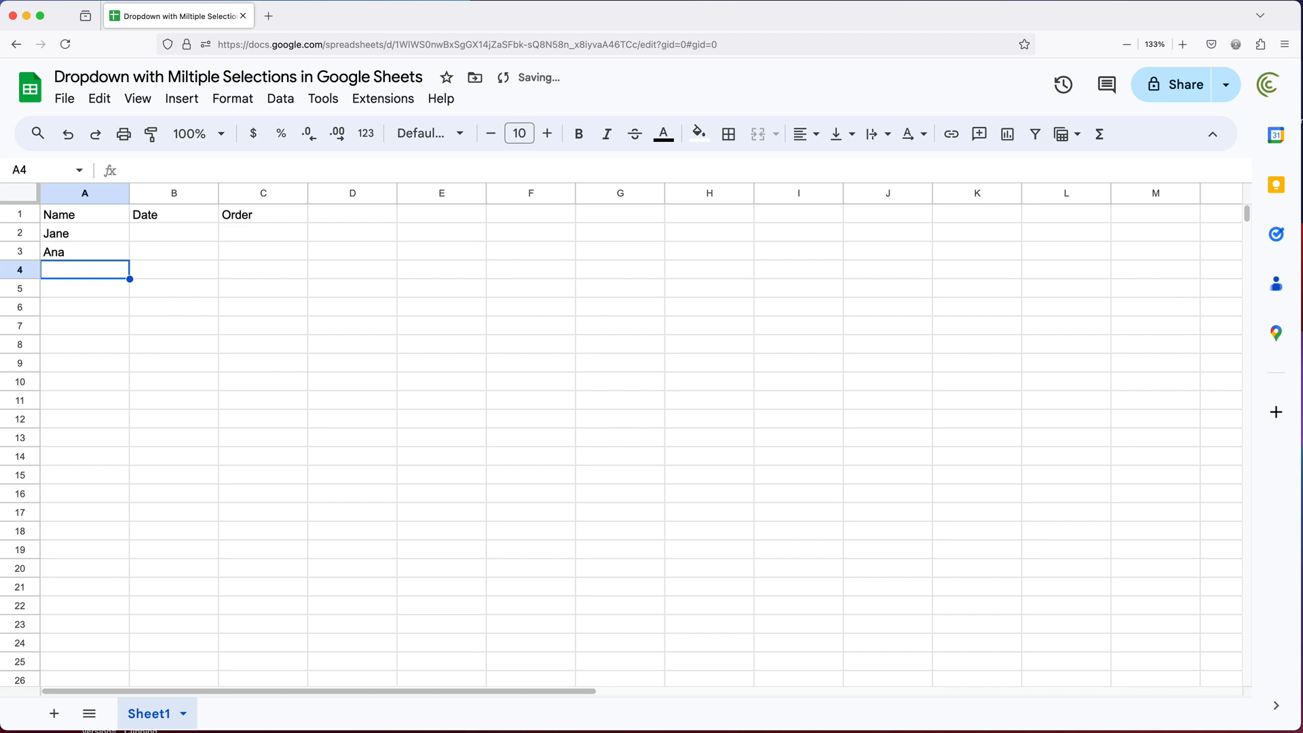
{"action": "type", "text": "Bob"}
{"action": "key", "text": "Return"}
{"action": "key", "text": "Up"}
{"action": "key", "text": "Up"}
{"action": "key", "text": "Up"}
{"action": "key", "text": "Right"}
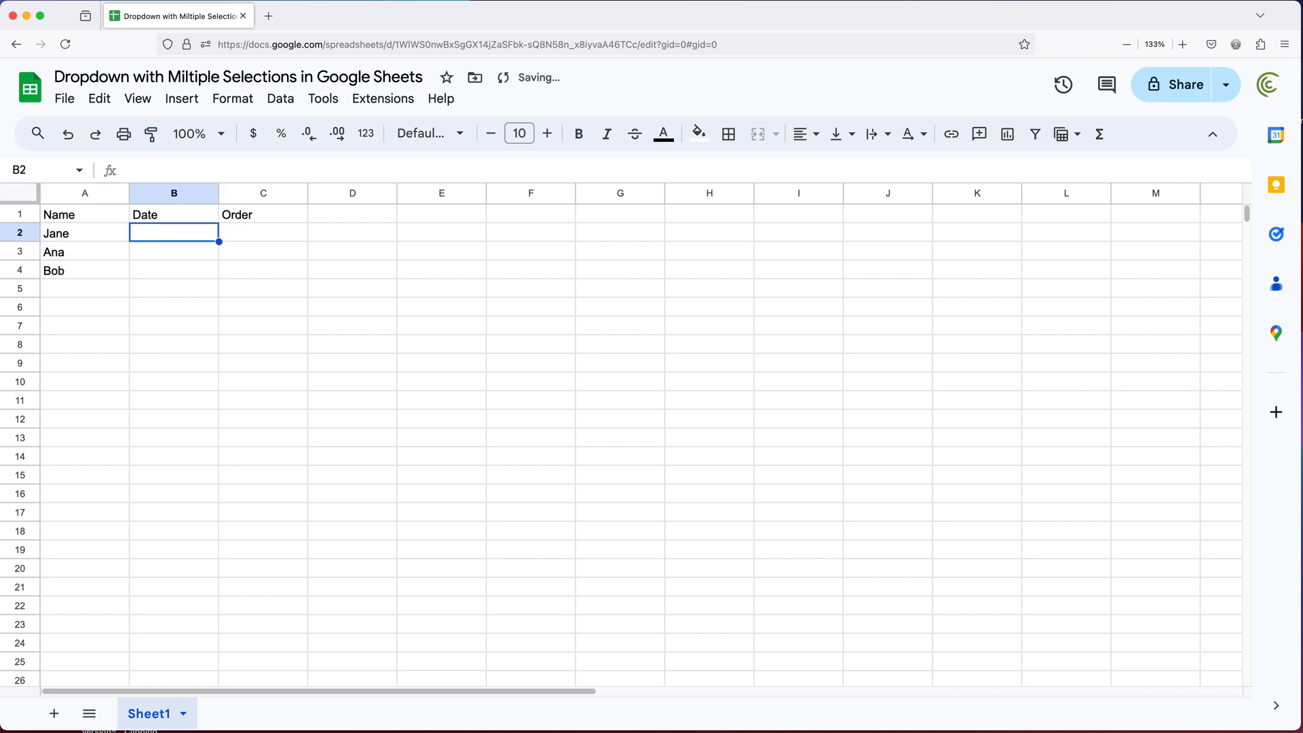
{"action": "type", "text": "9/1/2024"}
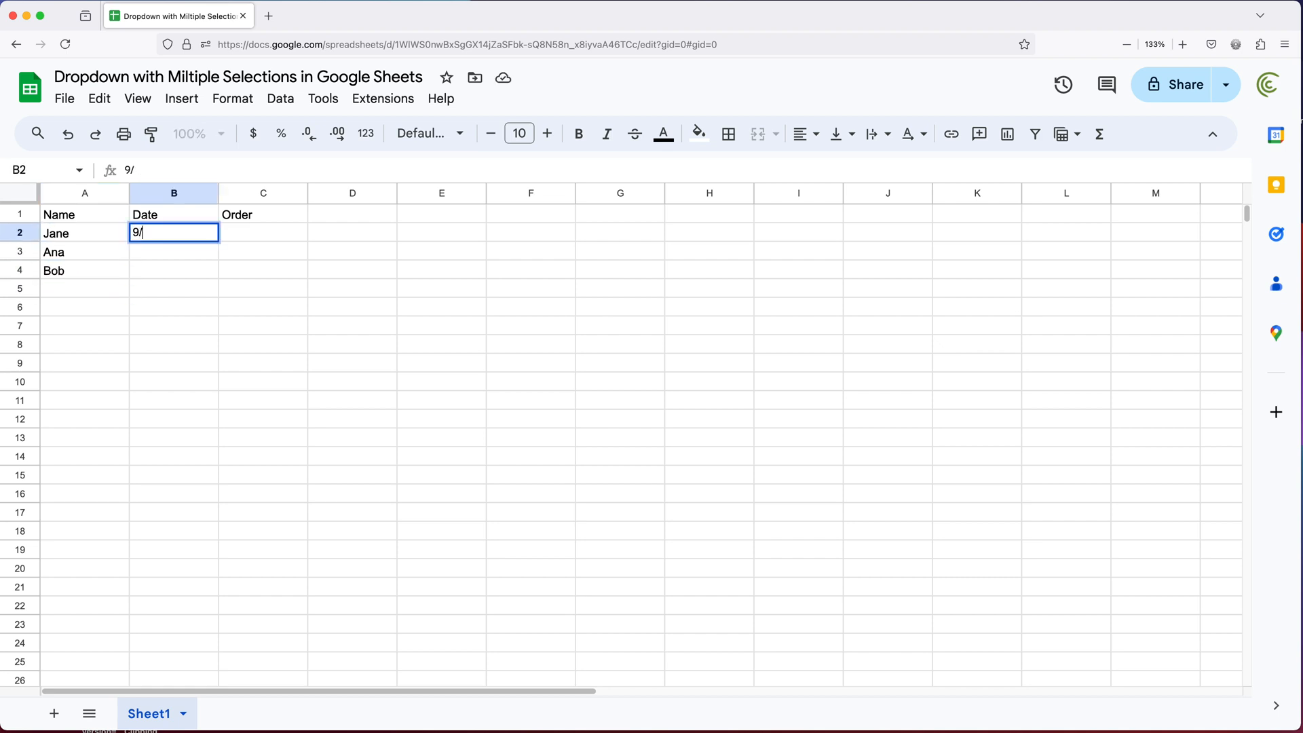
Fill dates 9/1/2024–9/3/2024 down B2:B4, clearing the extra 9/4, and widen the Order column
{"action": "key", "text": "Return"}
{"action": "left_click", "coordinate": [173, 234]}
{"action": "left_click_drag", "start_coordinate": [217, 241], "coordinate": [218, 296]}
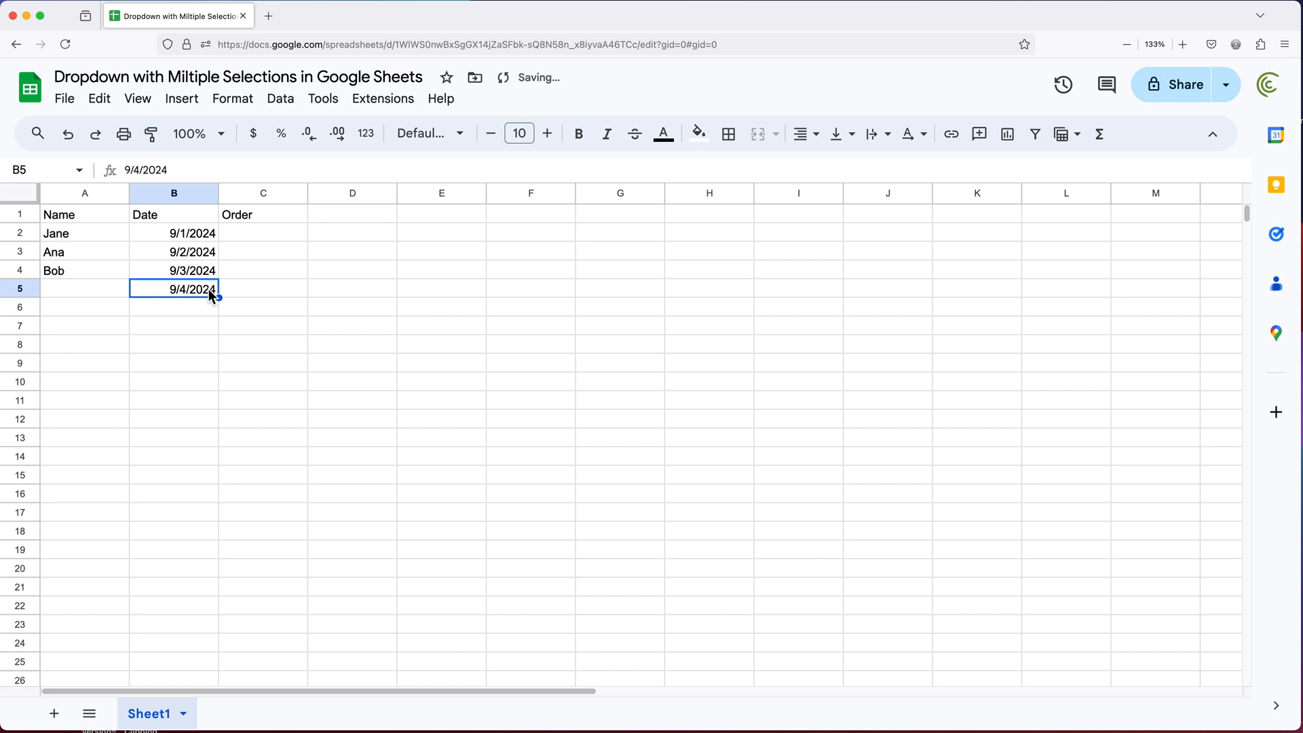
{"action": "key", "text": "Delete"}
{"action": "key", "text": "Up"}
{"action": "key", "text": "Up"}
{"action": "key", "text": "Up"}
{"action": "key", "text": "Right"}
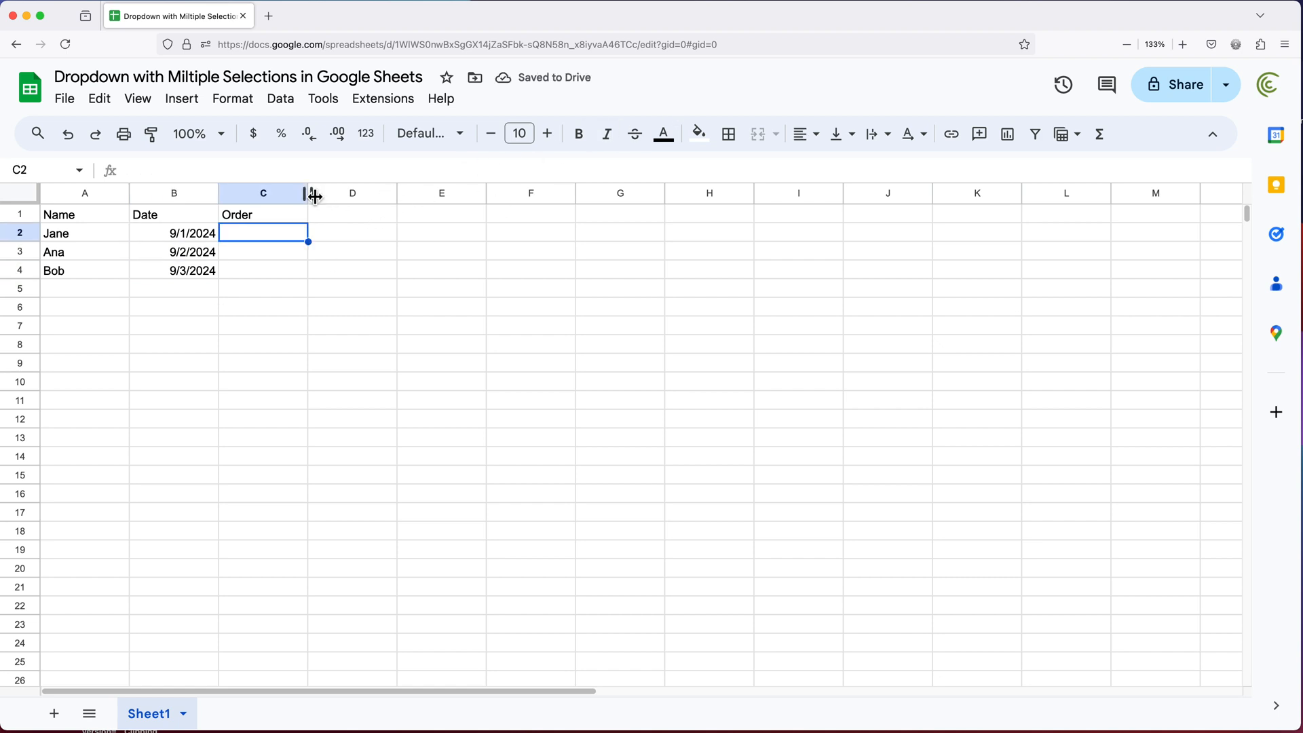
{"action": "left_click_drag", "start_coordinate": [309, 193], "coordinate": [405, 193]}
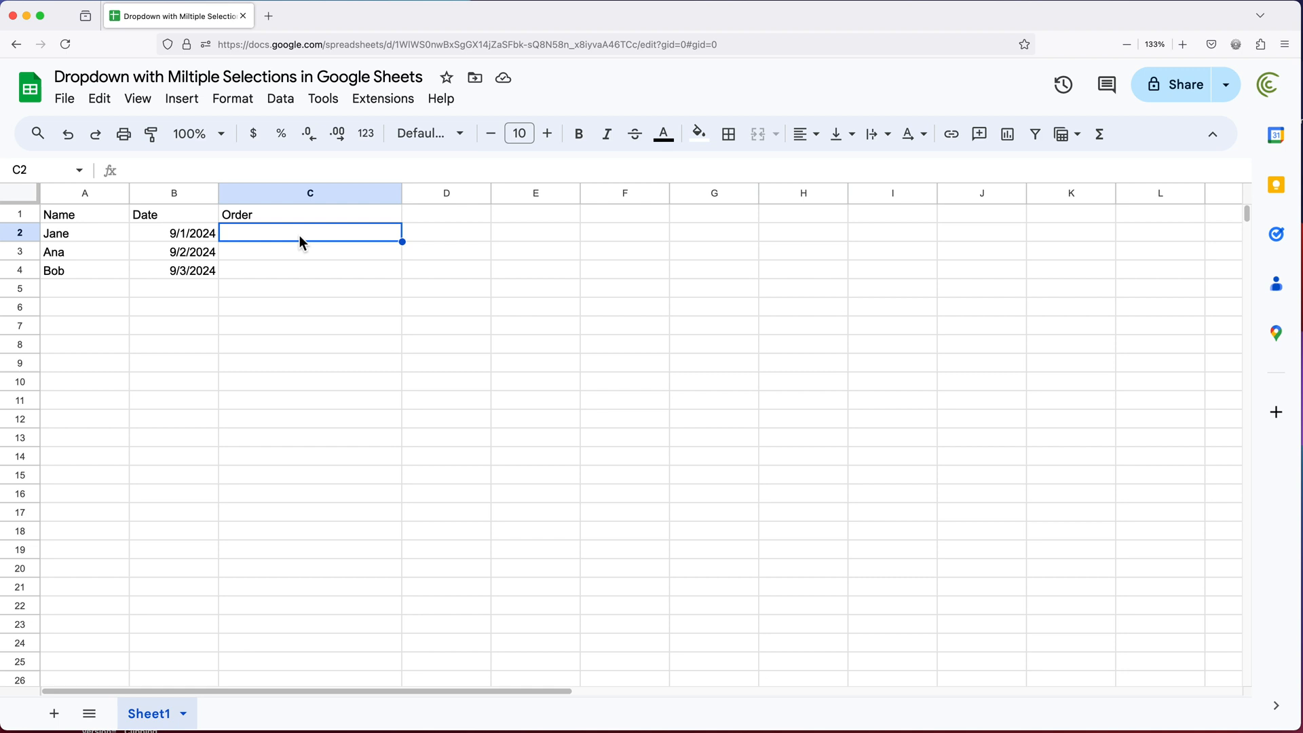
Insert dropdowns into the Order cells C2:C4, opening their validation rule
{"action": "left_click_drag", "start_coordinate": [301, 236], "coordinate": [299, 270]}
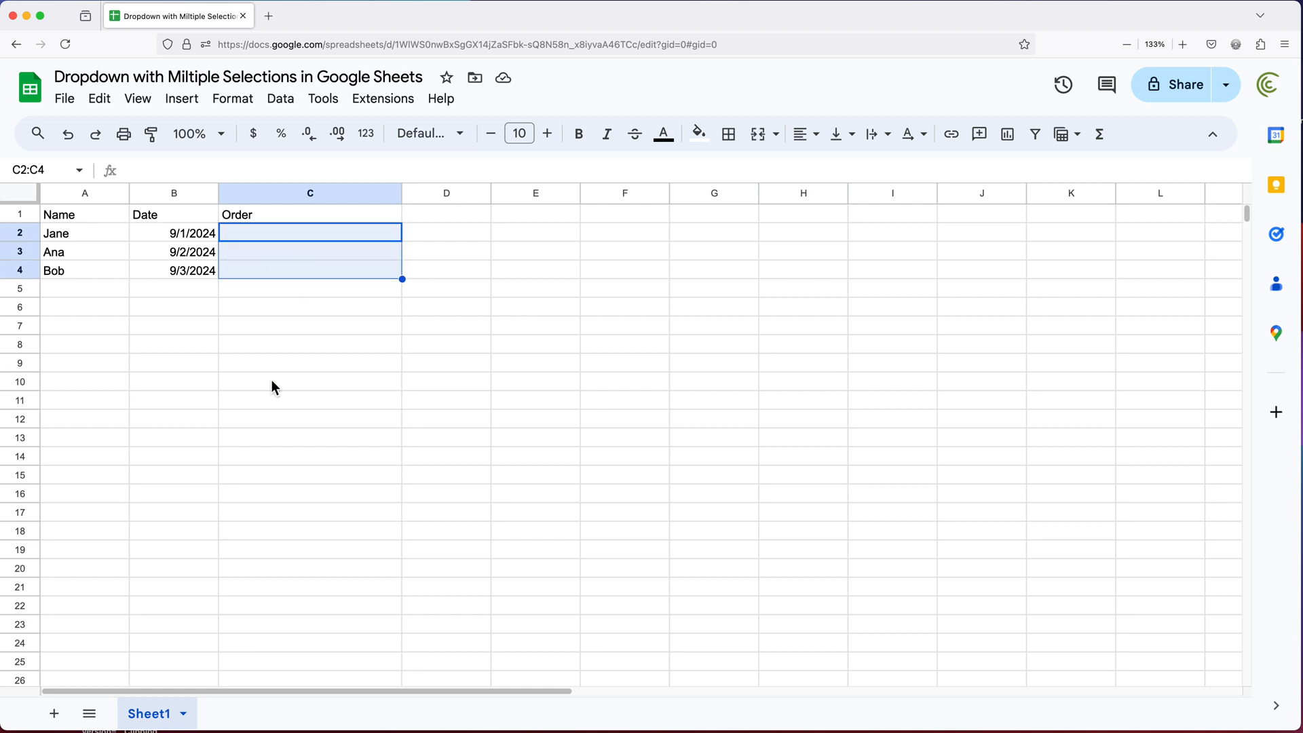
{"action": "left_click", "coordinate": [183, 99]}
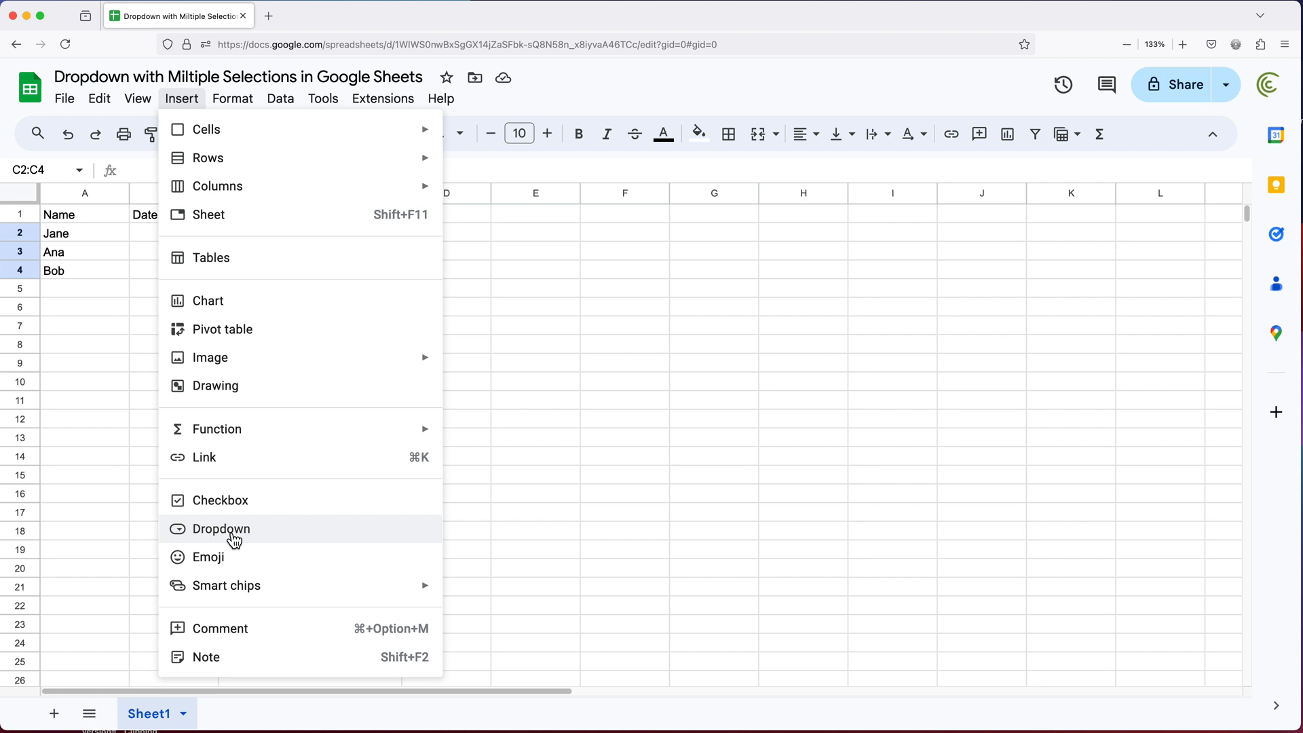
{"action": "left_click", "coordinate": [270, 534]}
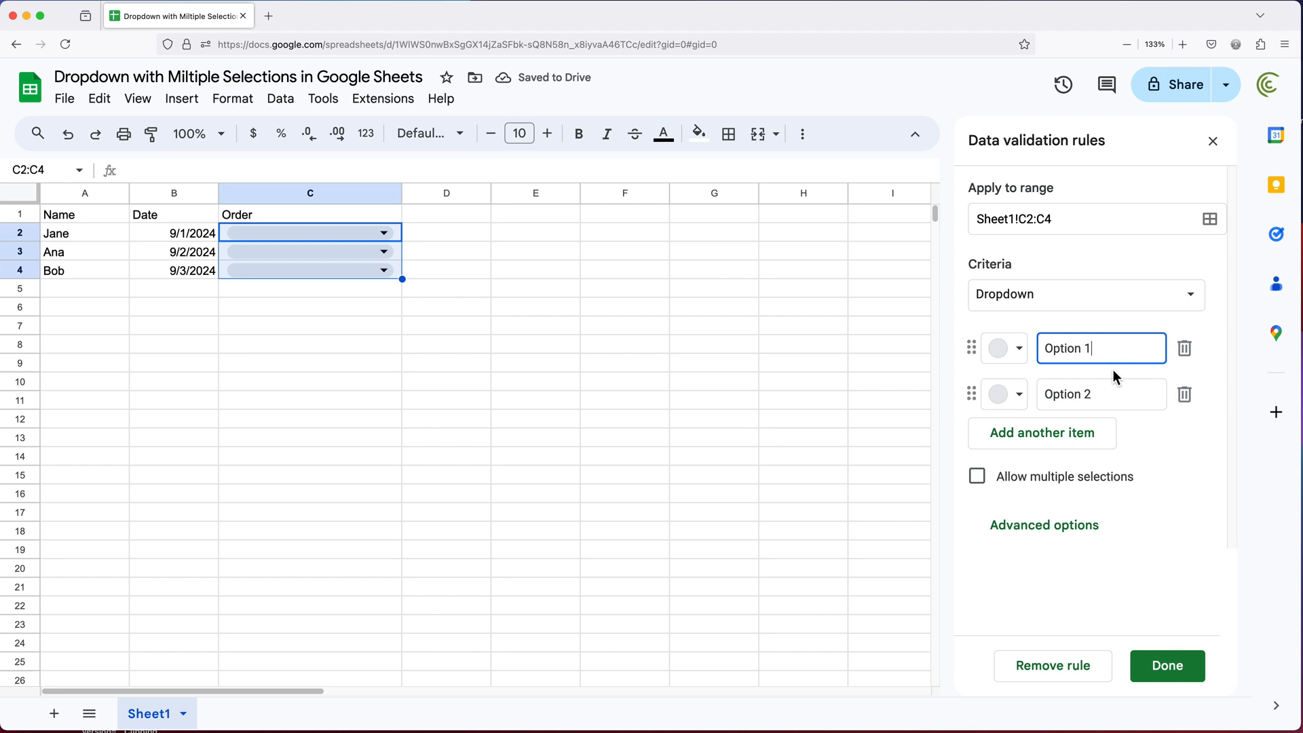
Replace the placeholder options with Appetizer, Salad, Entree, Drink and Dessert
{"action": "left_click_drag", "start_coordinate": [1099, 348], "coordinate": [1024, 351]}
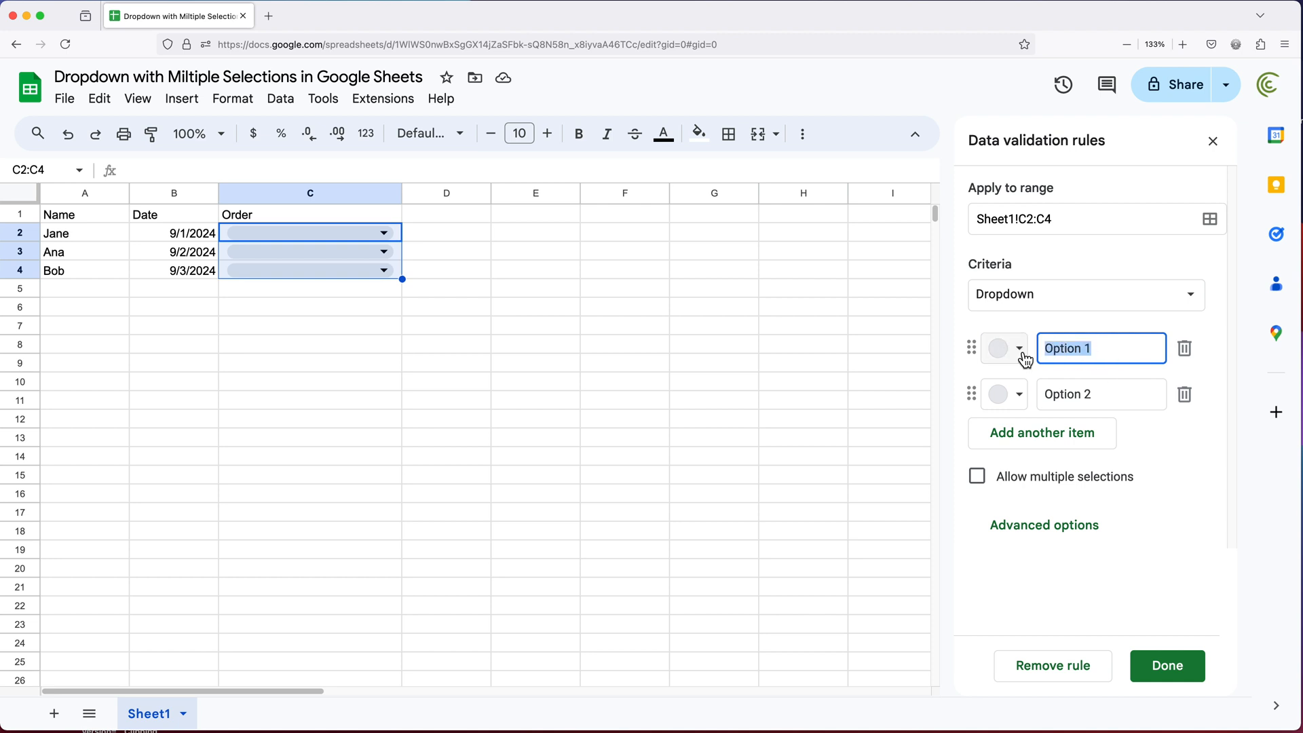
{"action": "type", "text": "Appetizer"}
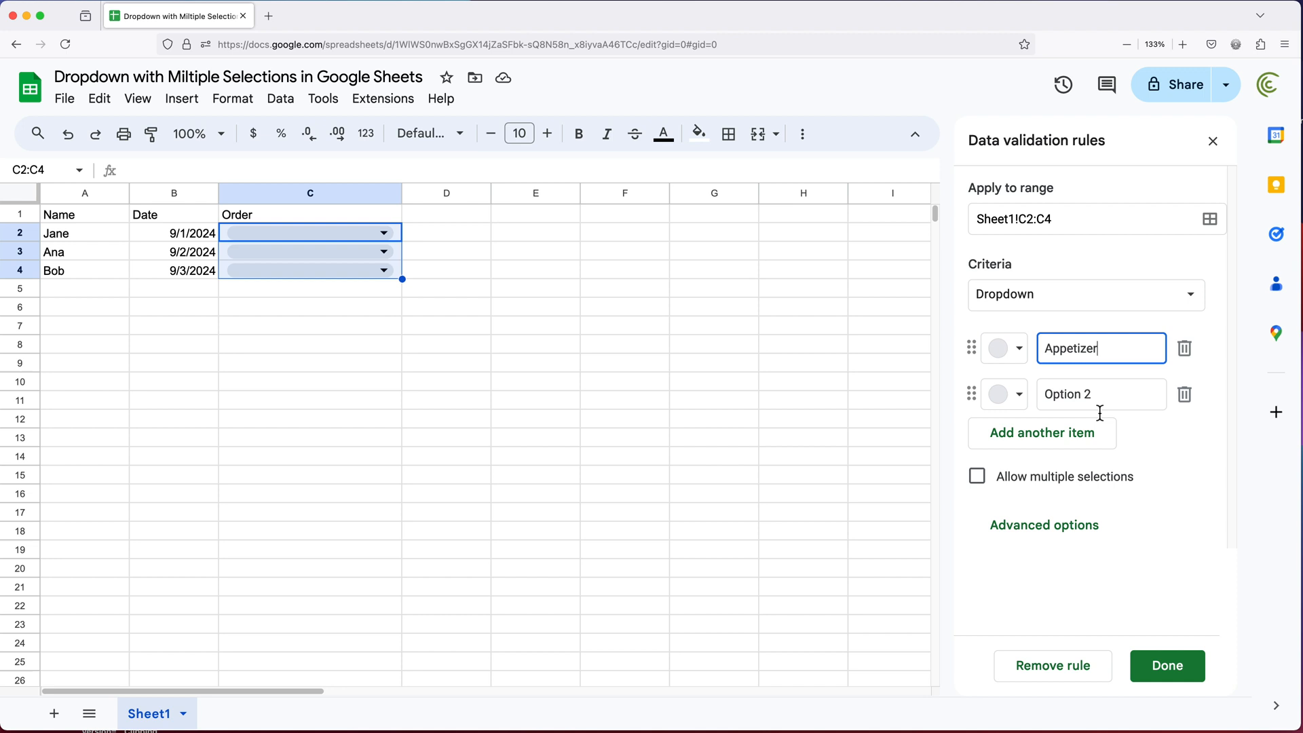
{"action": "double_click", "coordinate": [1100, 394]}
{"action": "type", "text": "Salad"}
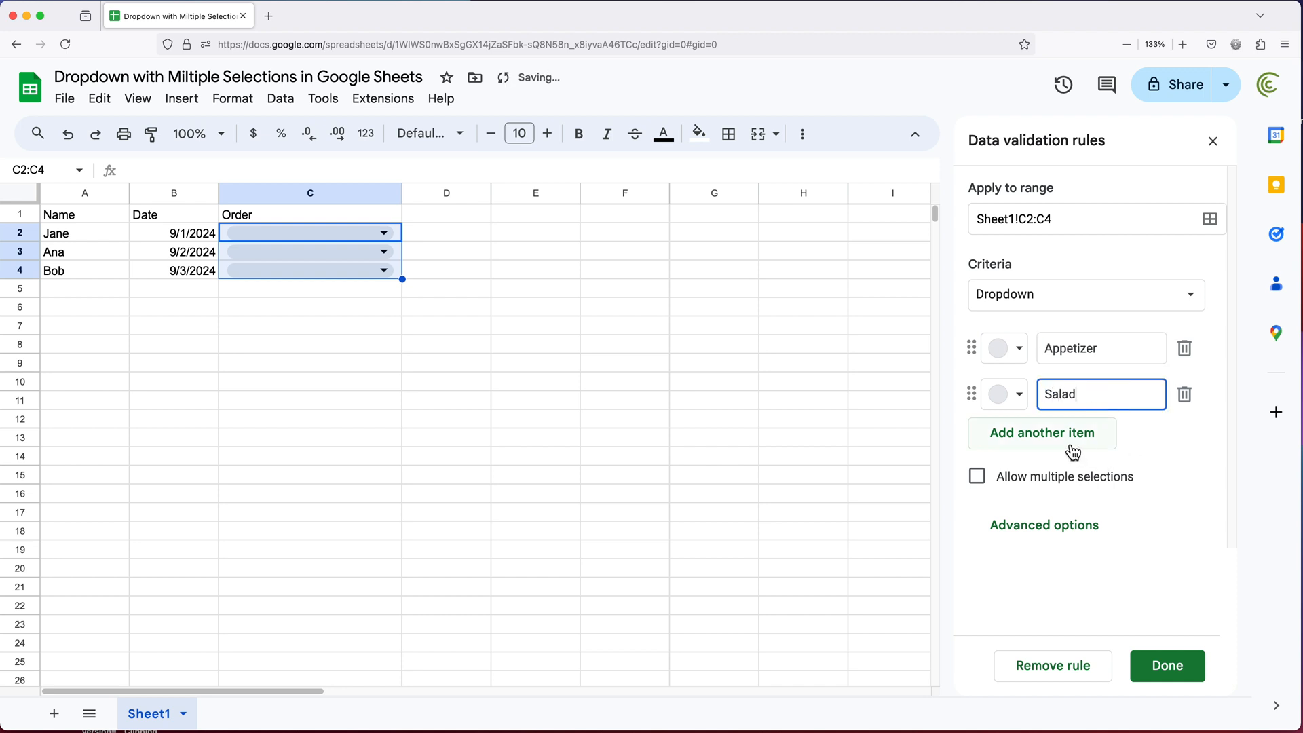
{"action": "left_click", "coordinate": [1047, 433]}
{"action": "left_click", "coordinate": [1047, 482]}
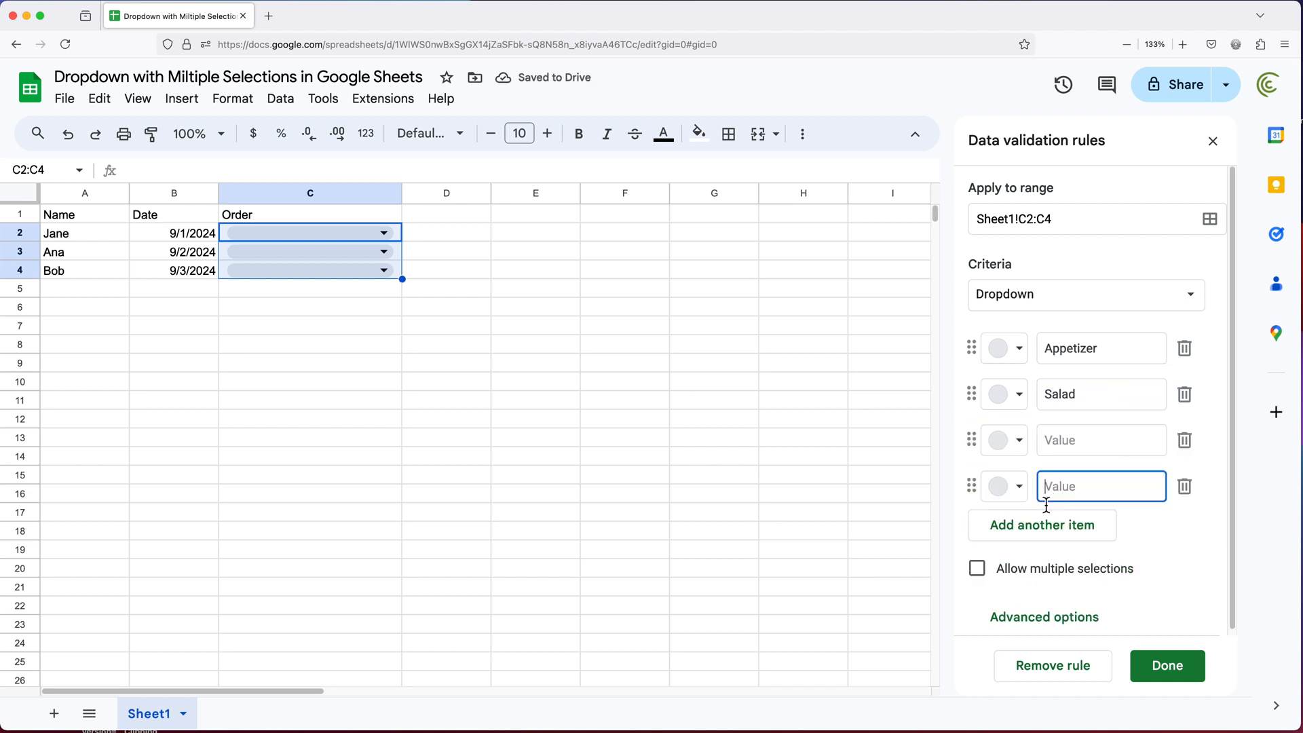
{"action": "left_click", "coordinate": [1076, 439]}
{"action": "type", "text": "Entree"}
{"action": "left_click", "coordinate": [1105, 486]}
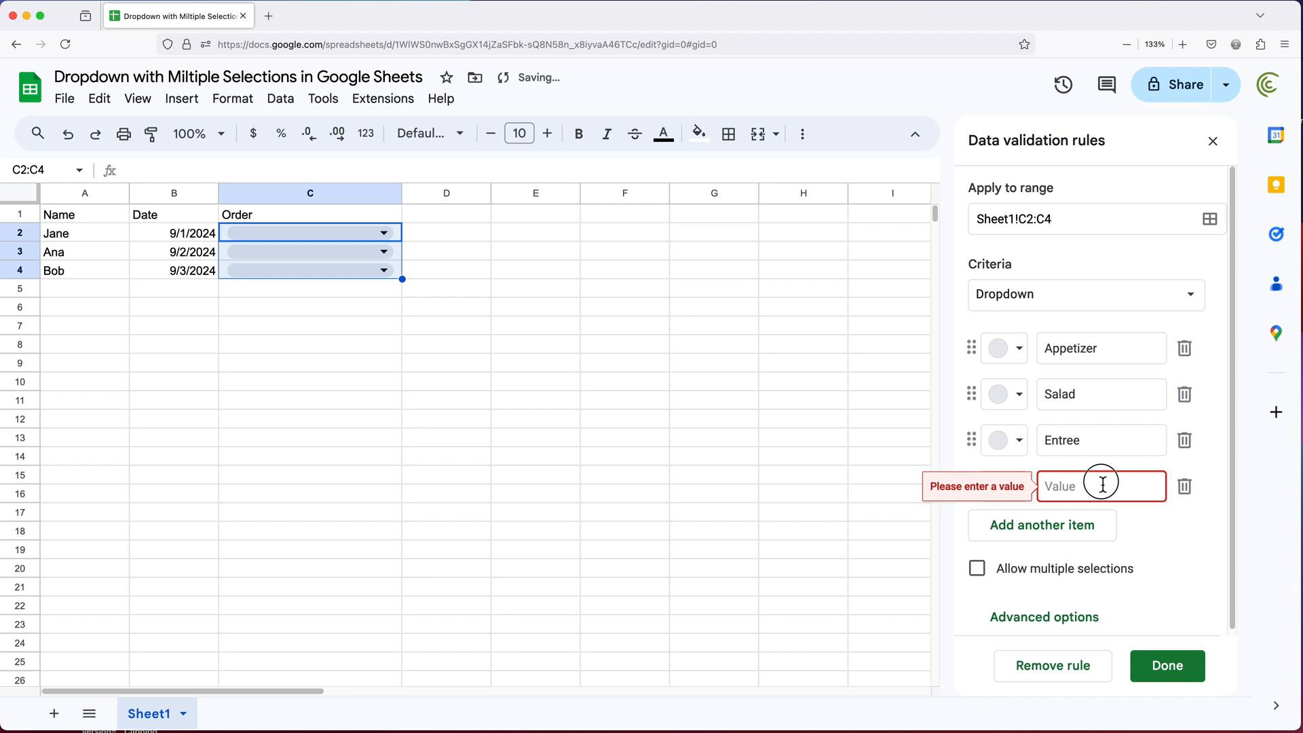
{"action": "type", "text": "Drink"}
{"action": "left_click", "coordinate": [1041, 525]}
{"action": "type", "text": "Dessert"}
{"action": "left_click", "coordinate": [1149, 569]}
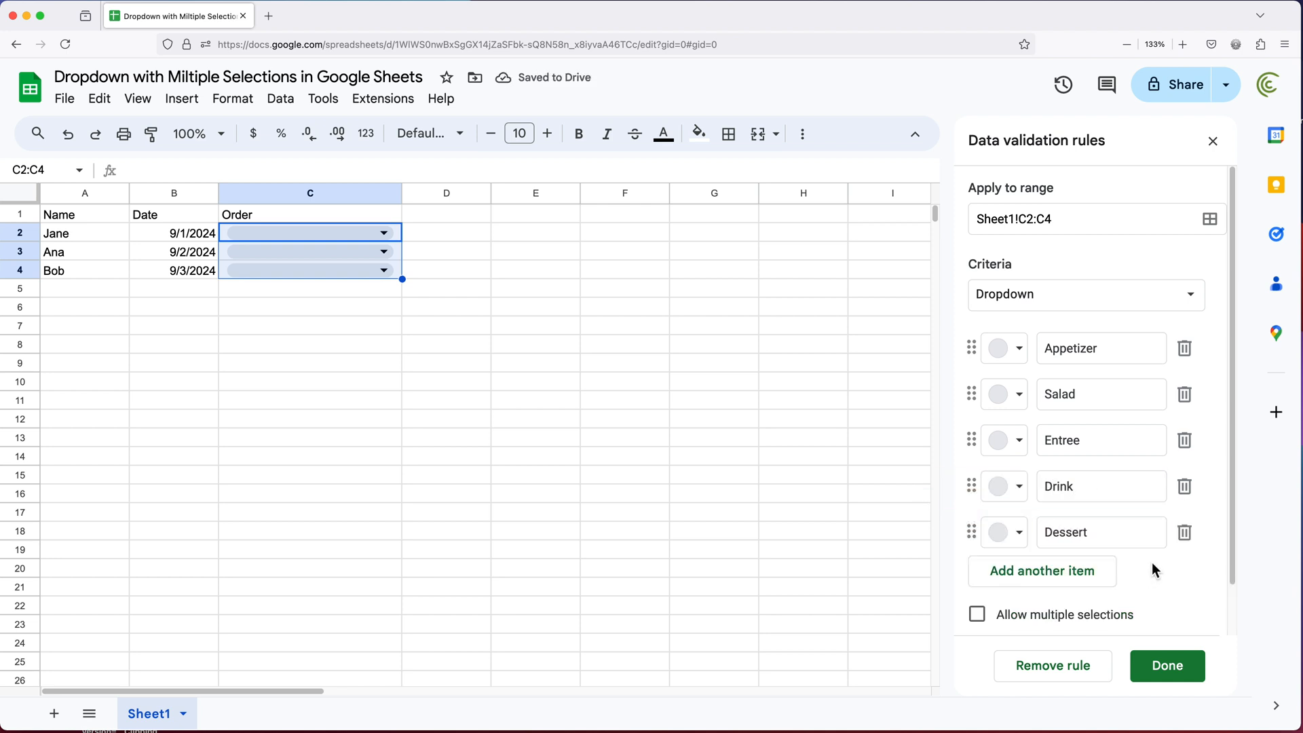
Colour Appetizer light green, Salad dark green, Entree light purple, Drink dark purple and Dessert dark red
{"action": "left_click", "coordinate": [1020, 354]}
{"action": "left_click", "coordinate": [1043, 416]}
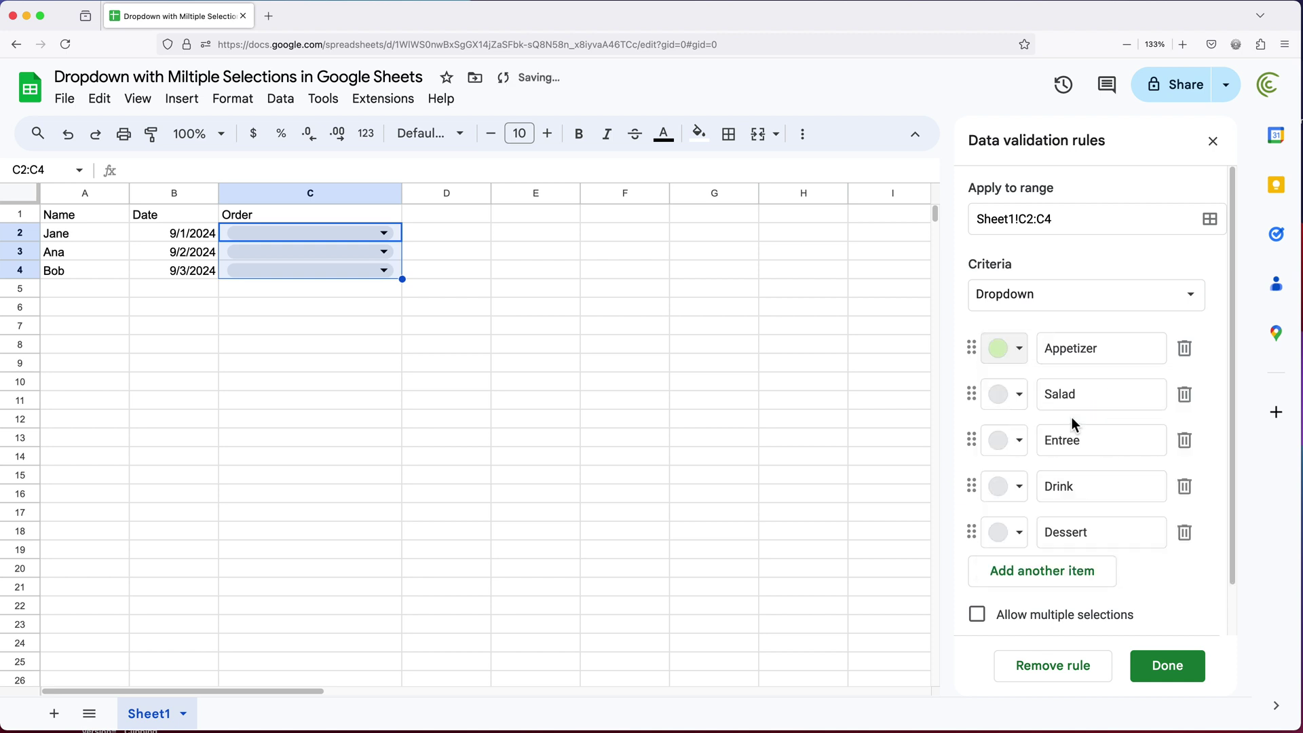
{"action": "left_click", "coordinate": [1020, 394]}
{"action": "left_click", "coordinate": [1126, 490]}
{"action": "left_click", "coordinate": [1019, 440]}
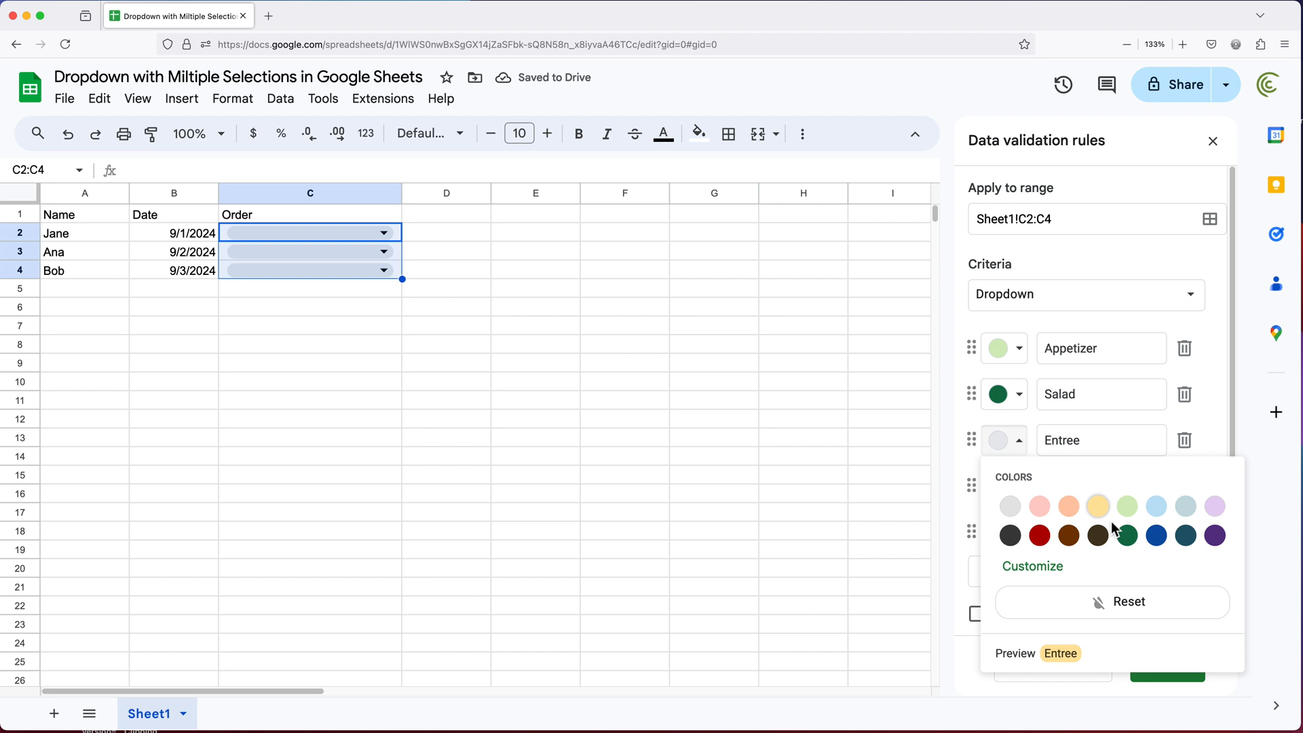
{"action": "left_click", "coordinate": [1215, 509]}
{"action": "left_click", "coordinate": [1018, 485]}
{"action": "left_click", "coordinate": [1215, 580]}
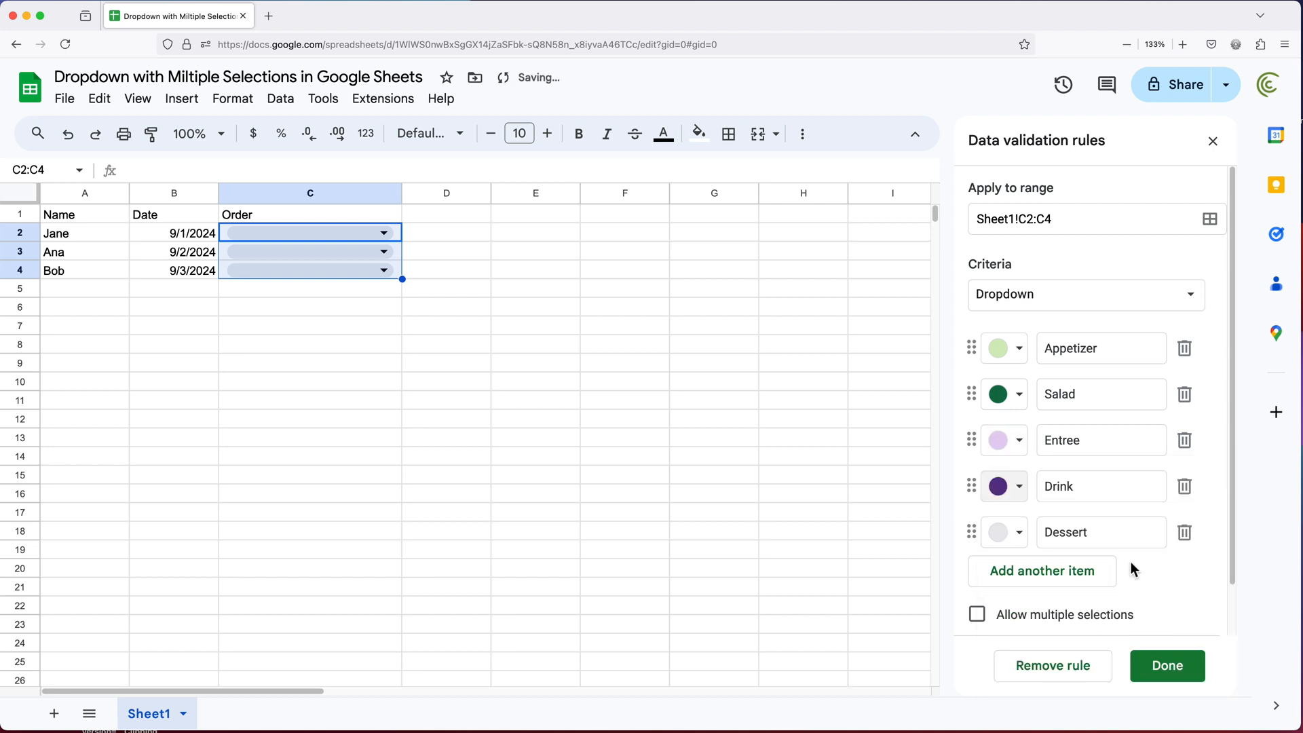
{"action": "left_click", "coordinate": [1019, 532]}
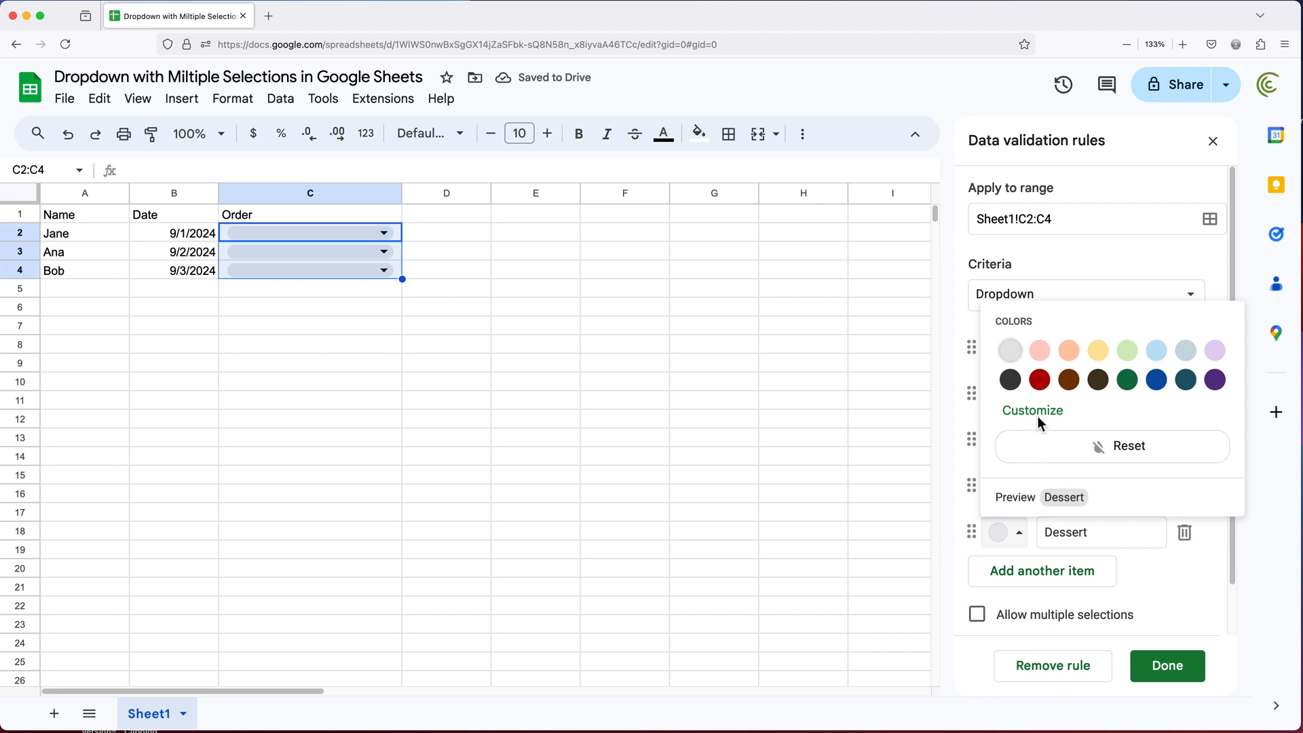
{"action": "left_click", "coordinate": [1039, 380]}
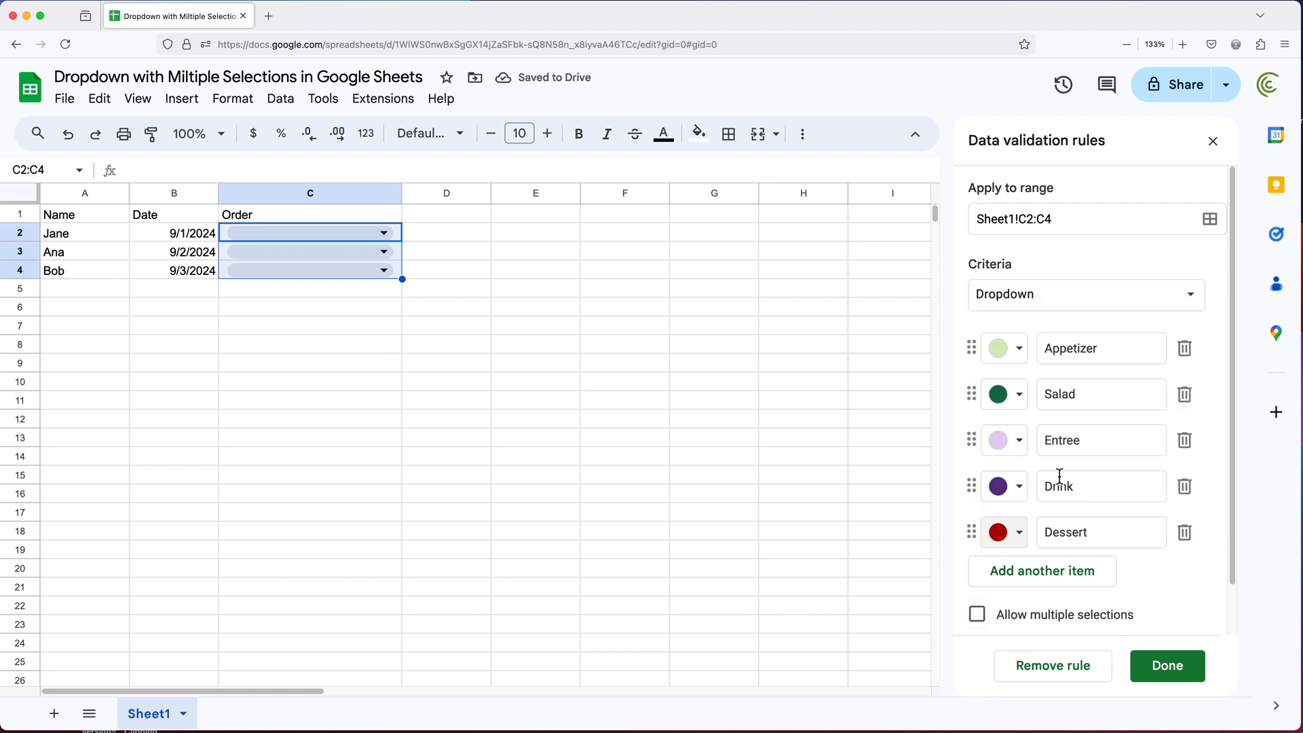
{"action": "scroll", "coordinate": [1030, 488], "scroll_direction": "down", "scroll_amount": 2}
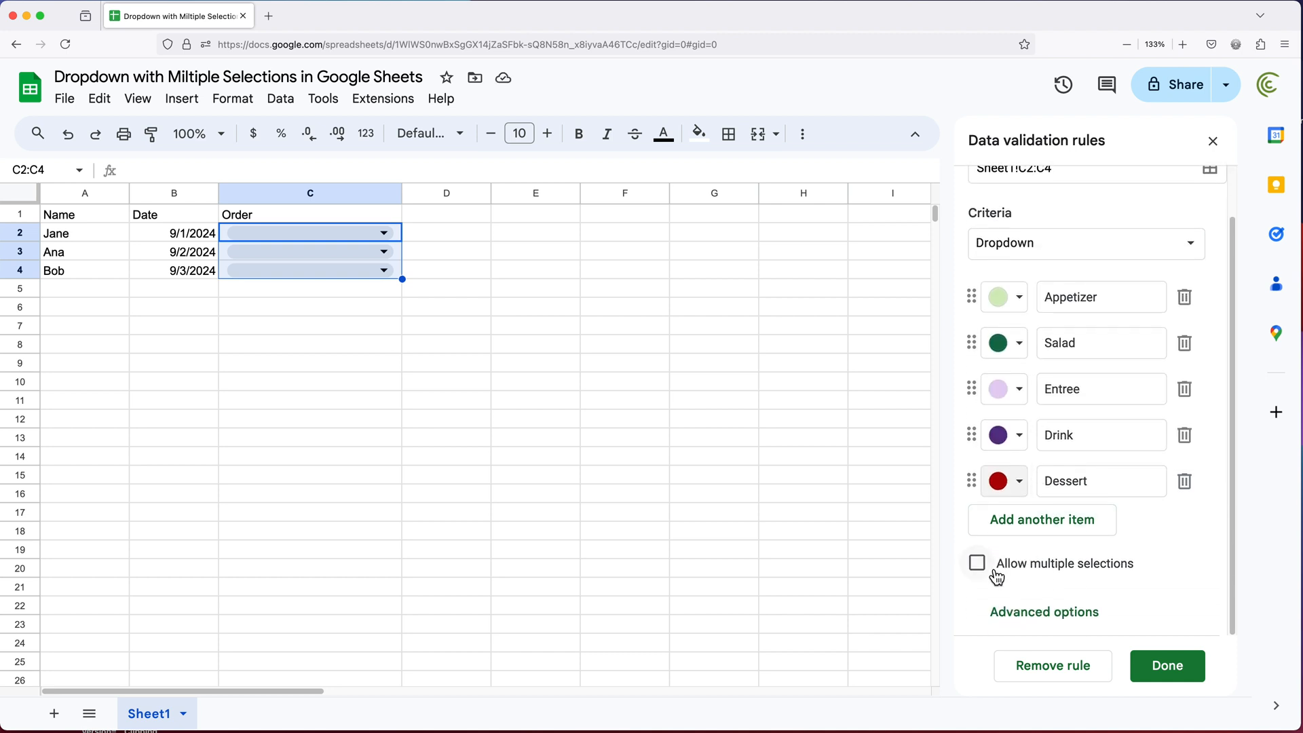
Allow multiple selections on the Order dropdowns, save the rule and close the panel
{"action": "left_click", "coordinate": [1033, 572]}
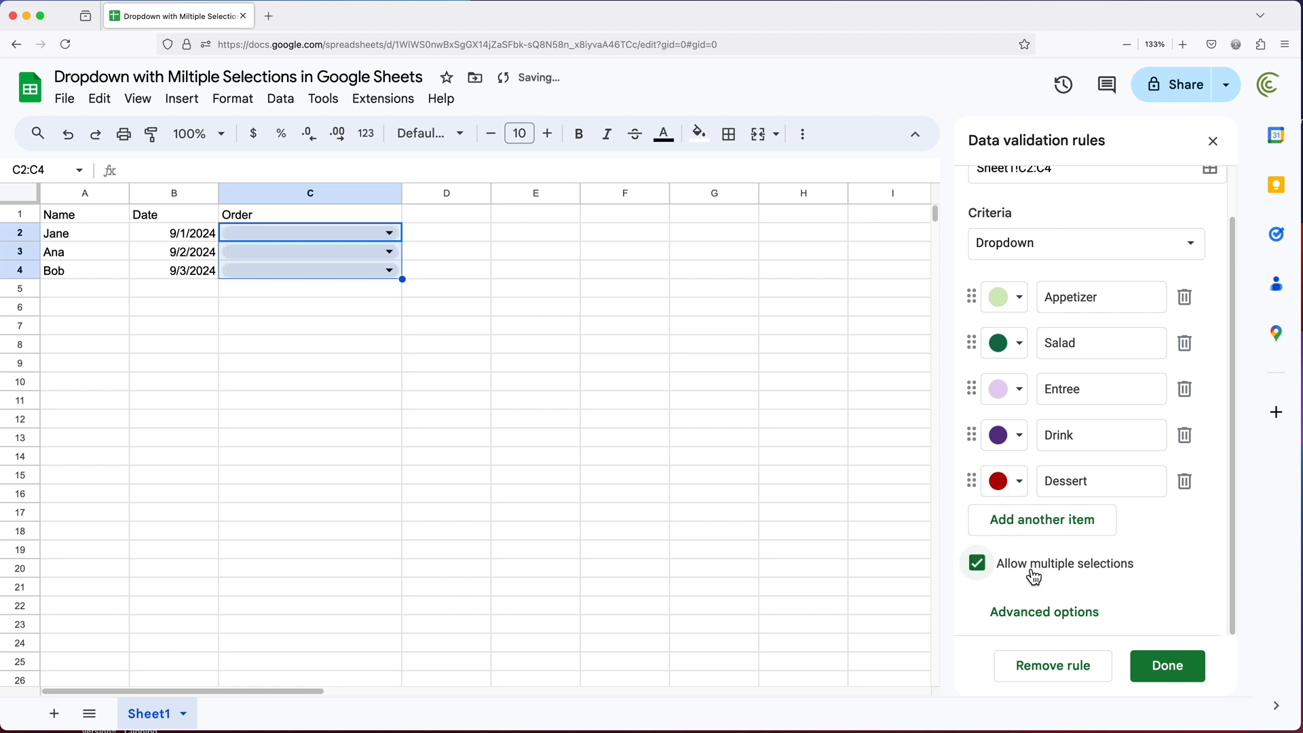
{"action": "left_click", "coordinate": [1167, 665]}
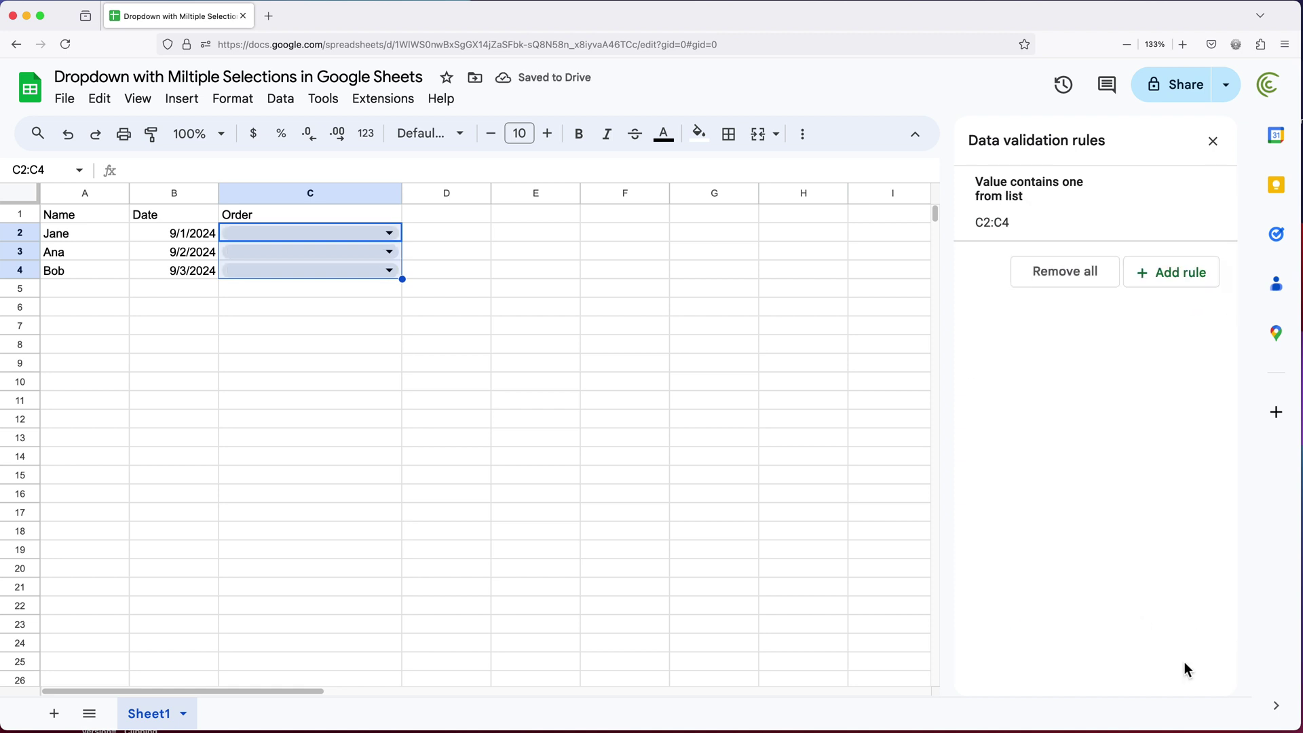
{"action": "left_click", "coordinate": [1212, 140]}
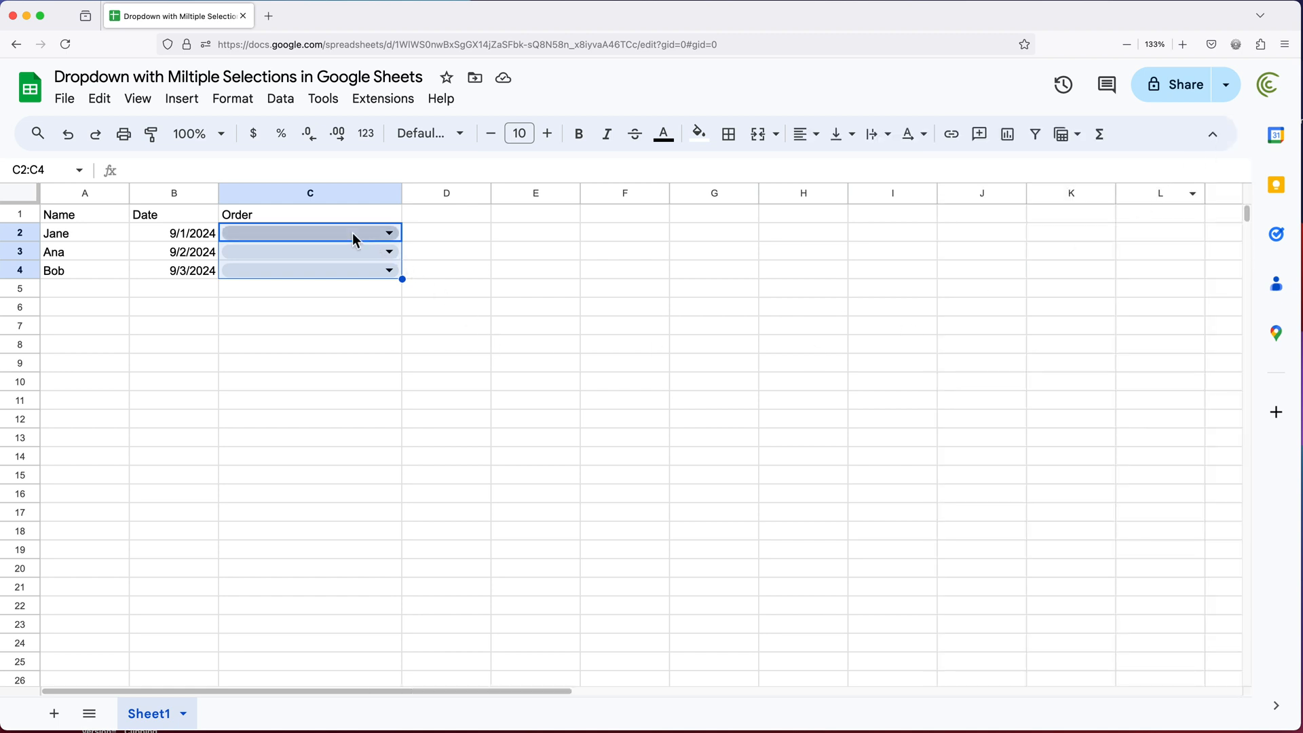
Set Jane's order in C2 to Salad, Entree and Dessert
{"action": "left_click", "coordinate": [457, 226]}
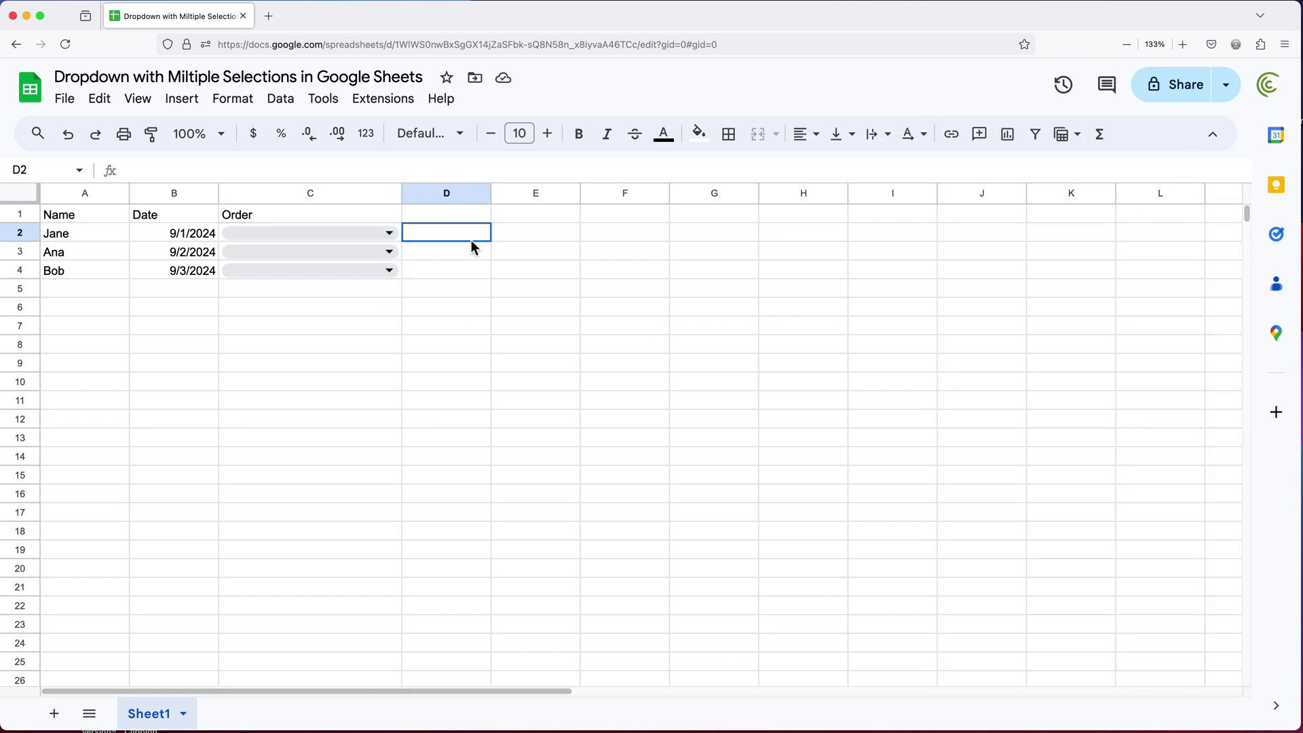
{"action": "left_click", "coordinate": [389, 235]}
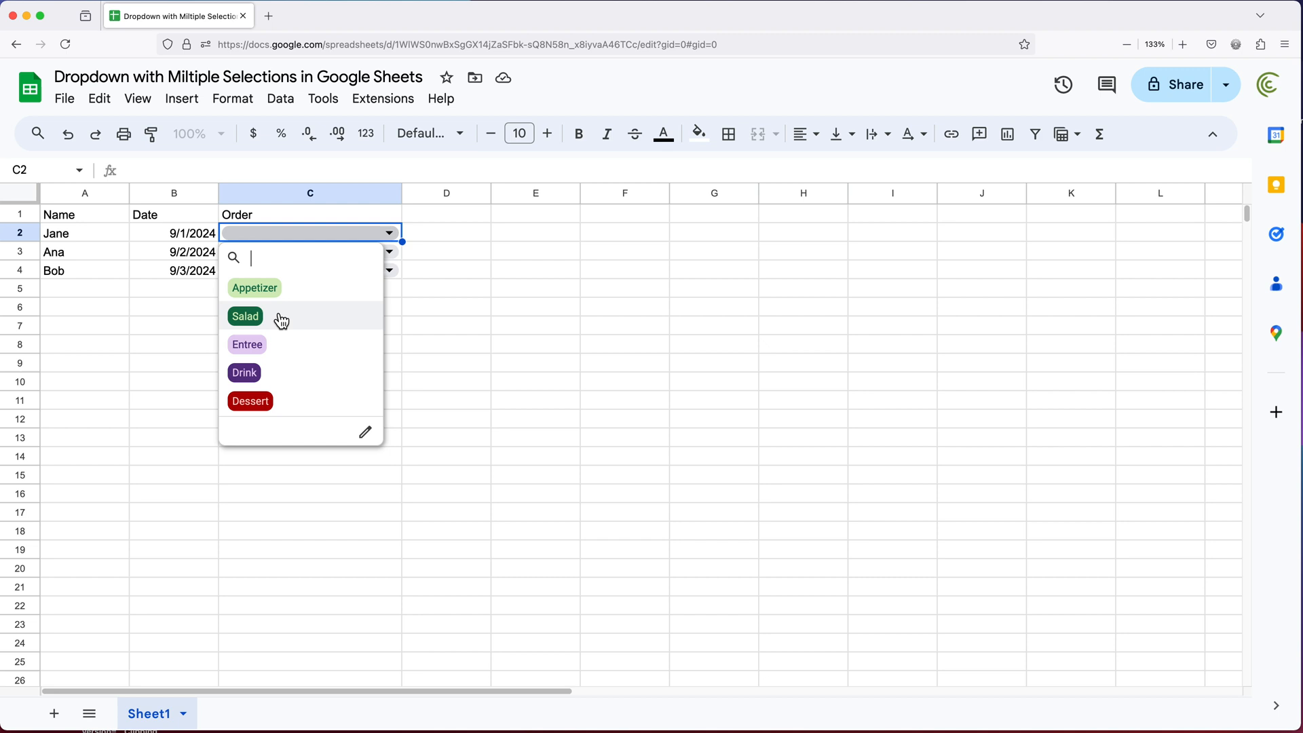
{"action": "left_click", "coordinate": [284, 318]}
{"action": "left_click", "coordinate": [290, 351]}
{"action": "left_click", "coordinate": [295, 407]}
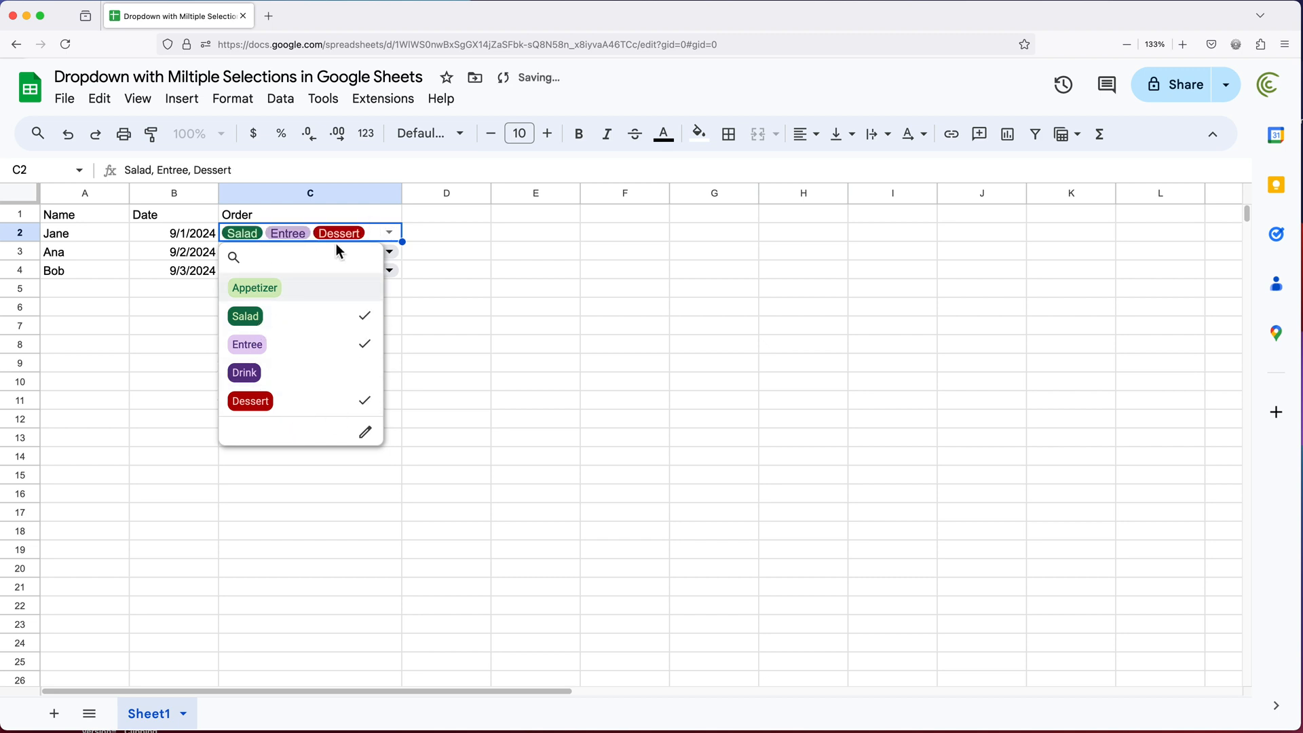
{"action": "left_click", "coordinate": [468, 297]}
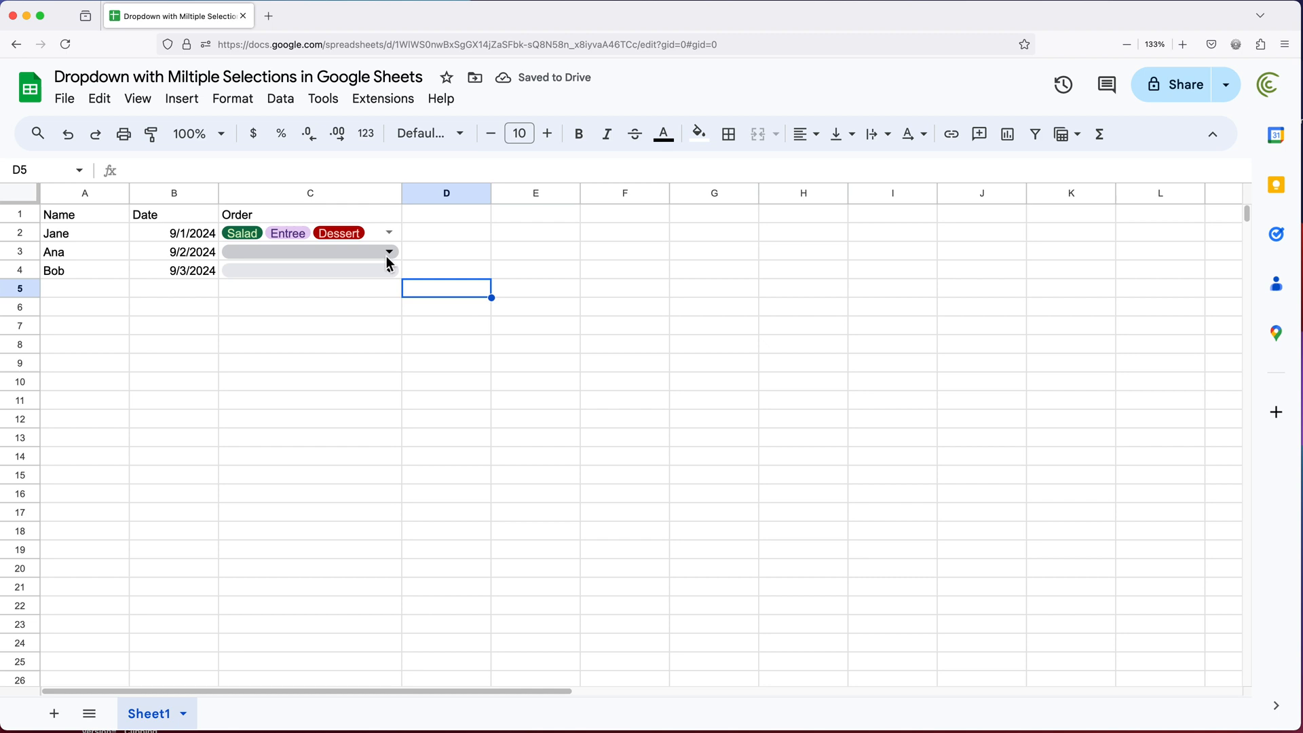
Set Ana's order in C3 to Appetizer, Salad, Drink and Entree
{"action": "left_click", "coordinate": [388, 252]}
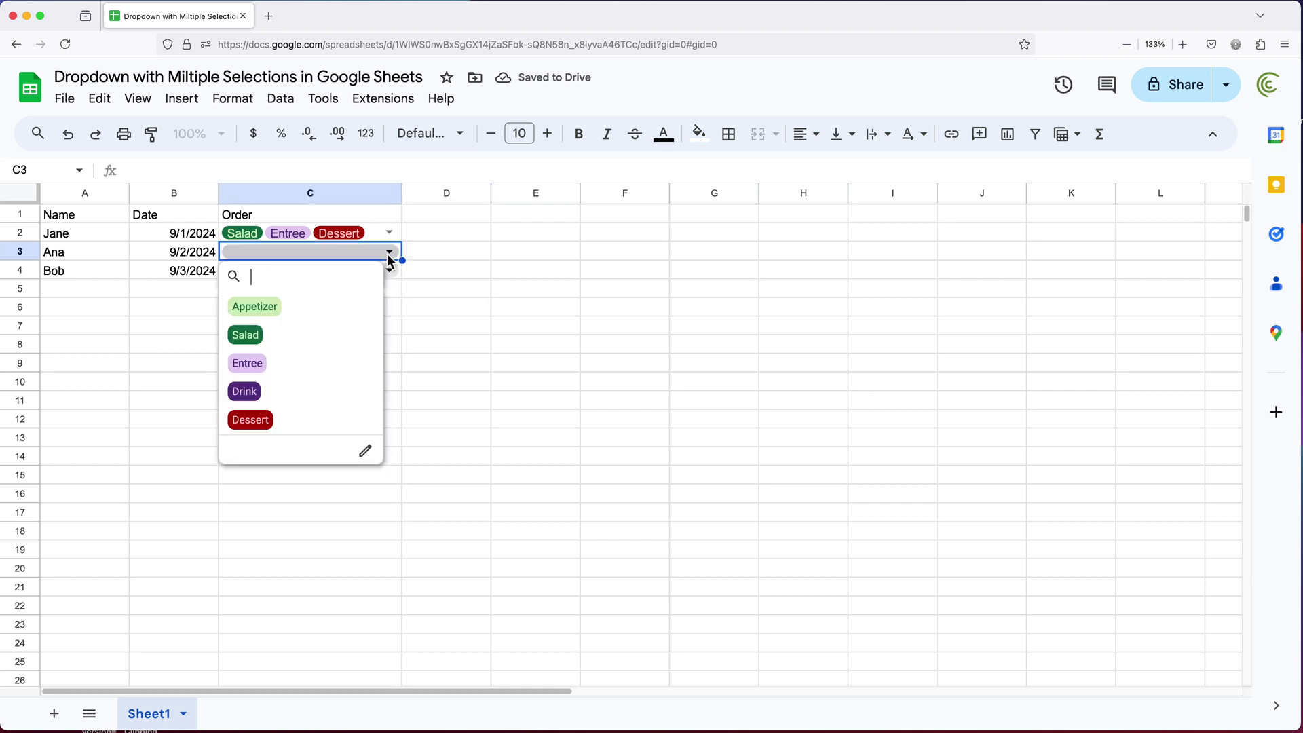
{"action": "left_click", "coordinate": [295, 306]}
{"action": "left_click", "coordinate": [295, 336]}
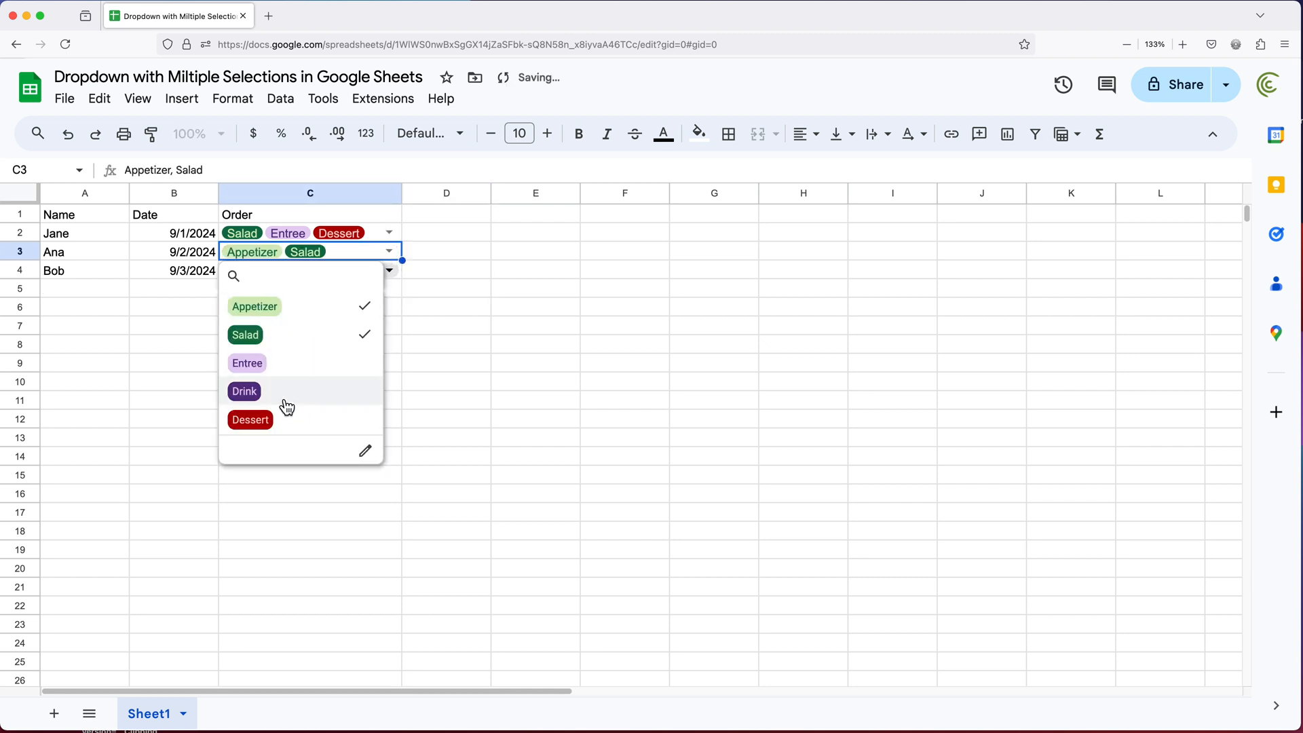
{"action": "left_click", "coordinate": [290, 397]}
{"action": "left_click", "coordinate": [288, 364]}
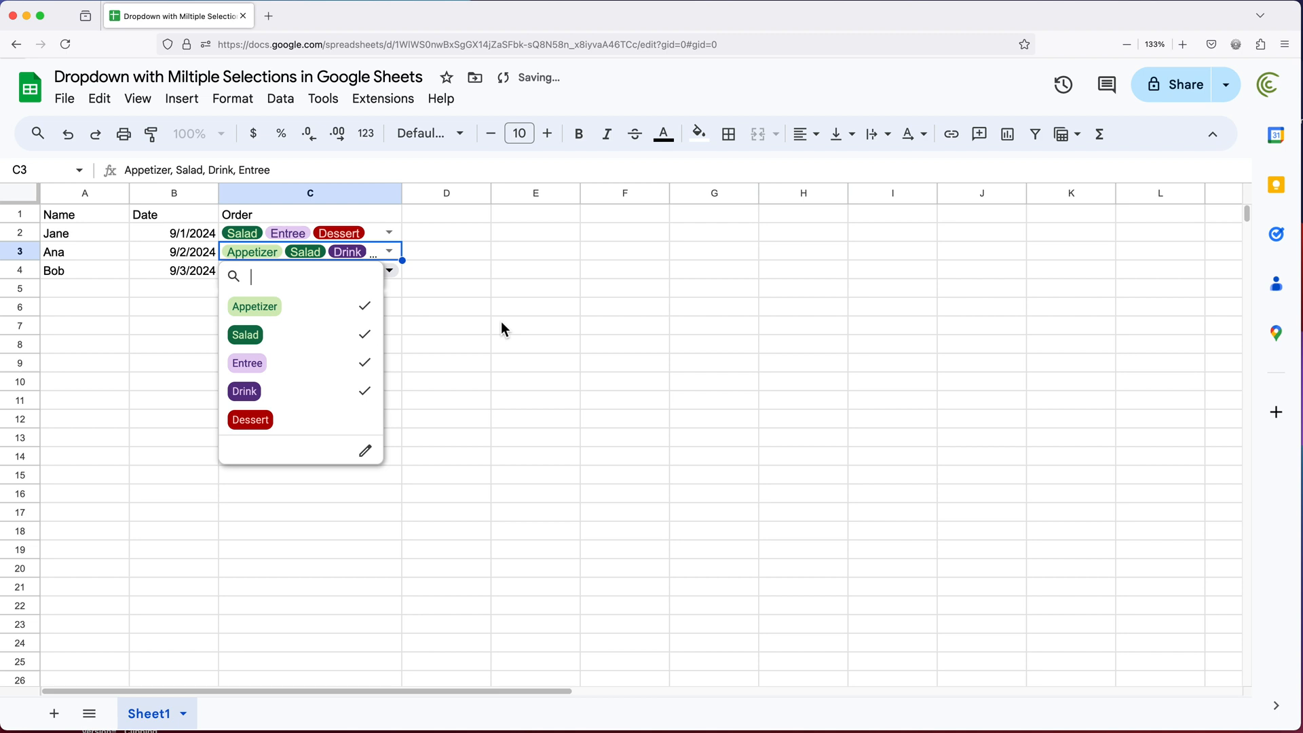
{"action": "left_click", "coordinate": [529, 312]}
Set Bob's order in C4 to Entree and Drink
{"action": "left_click", "coordinate": [389, 272]}
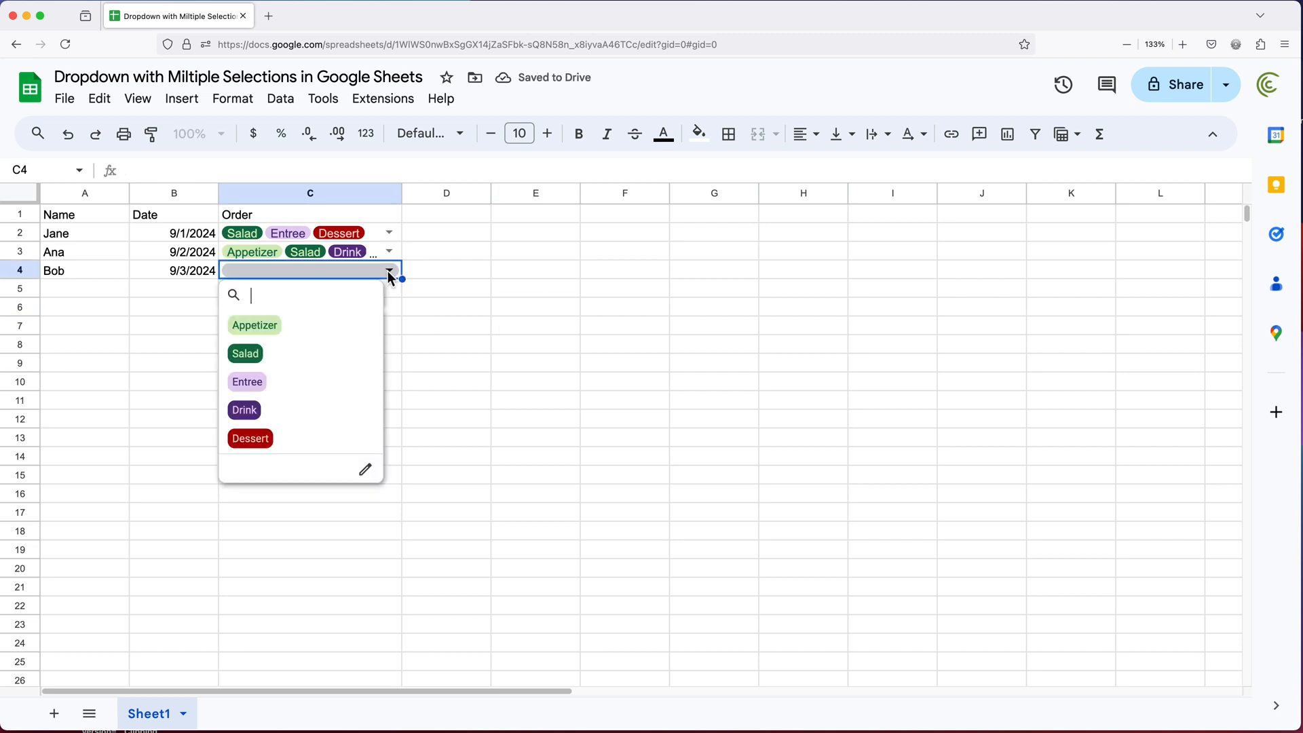
{"action": "left_click", "coordinate": [272, 384]}
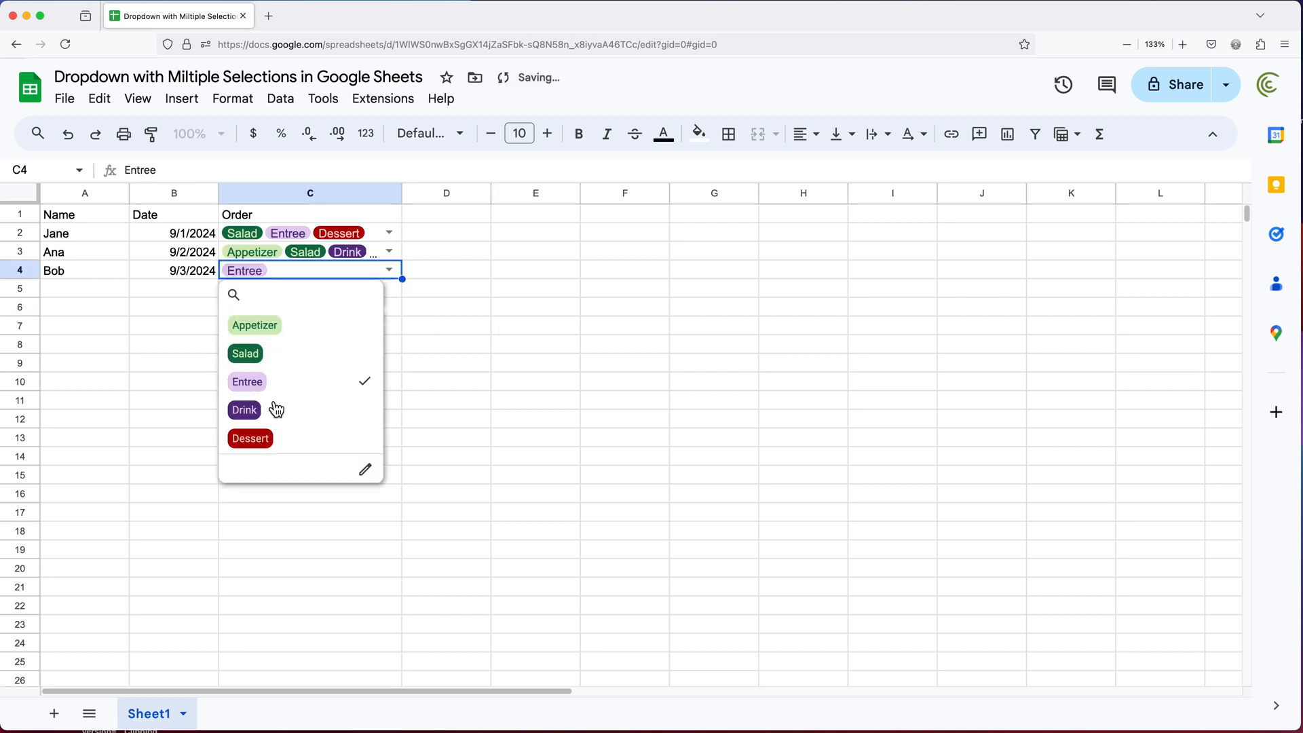
{"action": "left_click", "coordinate": [275, 410]}
Widen column C so every order chip, including Ana's Entree, is visible
{"action": "left_click", "coordinate": [446, 363]}
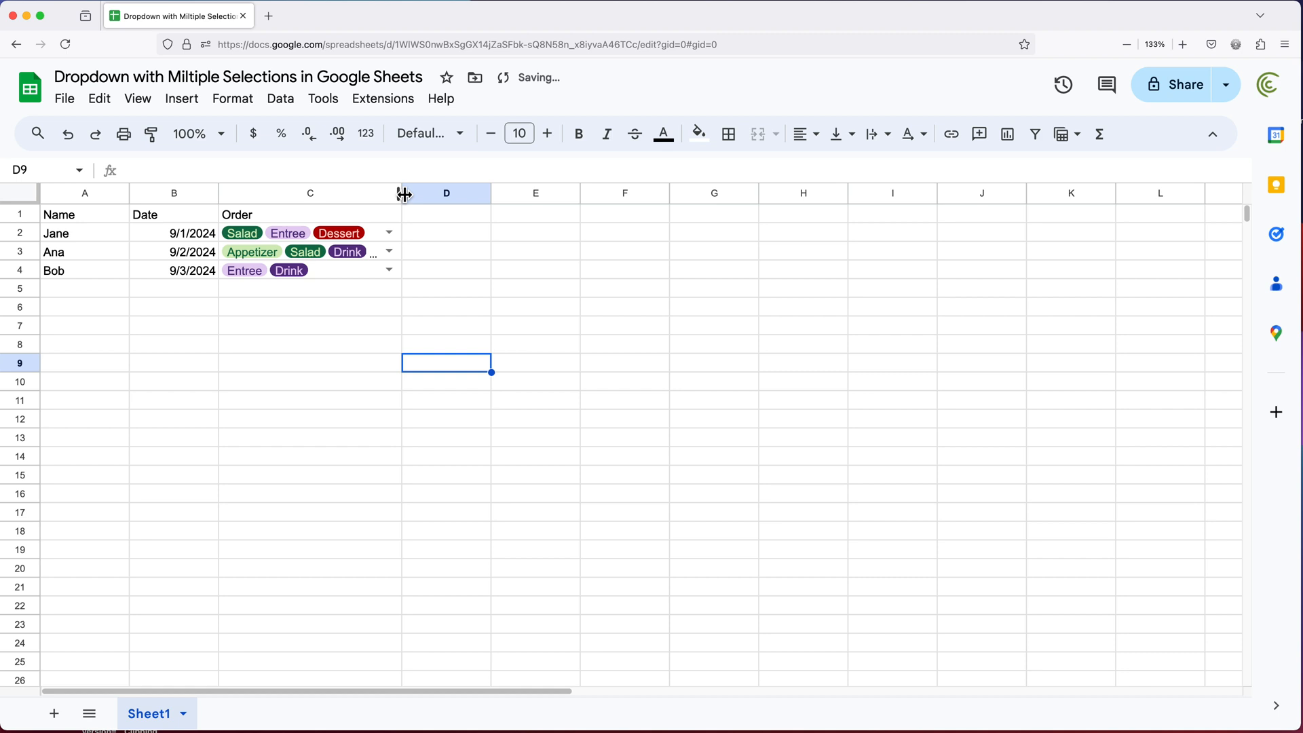
{"action": "left_click_drag", "start_coordinate": [404, 194], "coordinate": [500, 194]}
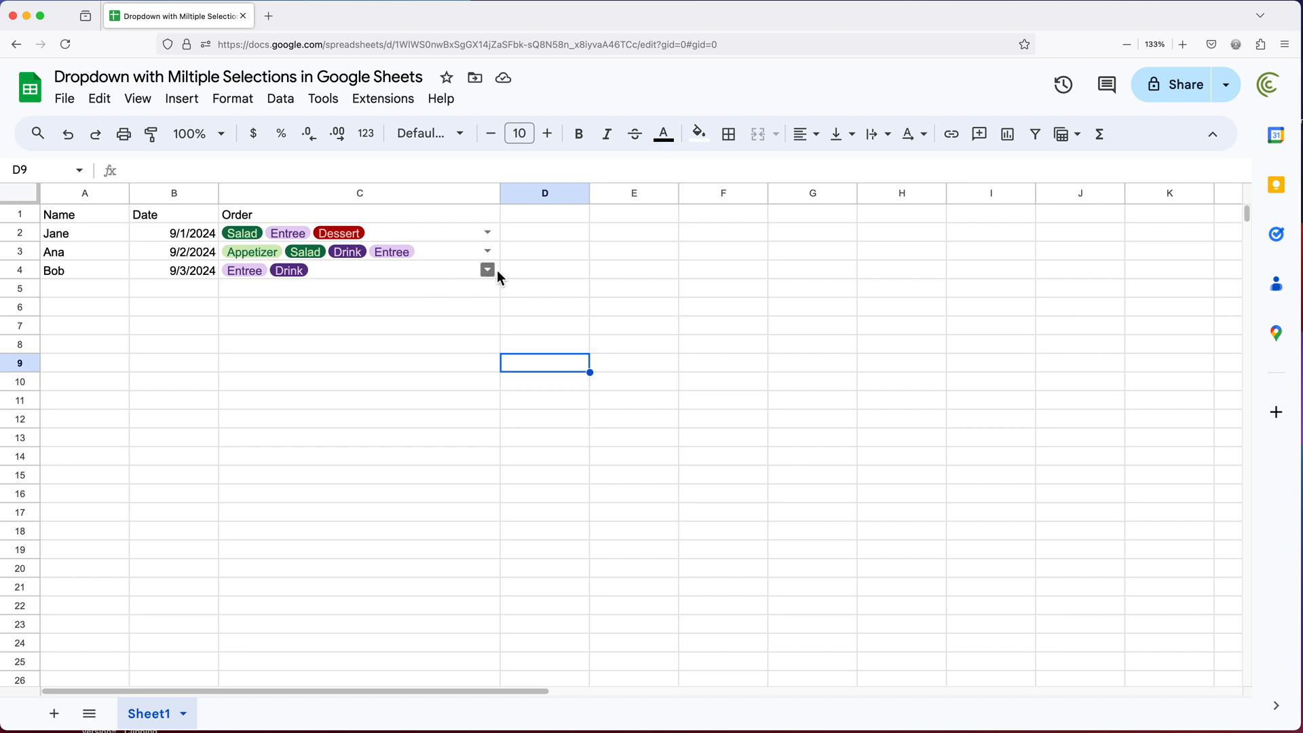
Change the dropdown rule's range from Sheet1!C2:C4 to Sheet1!C2:C20 and save it
{"action": "left_click_drag", "start_coordinate": [445, 234], "coordinate": [448, 272]}
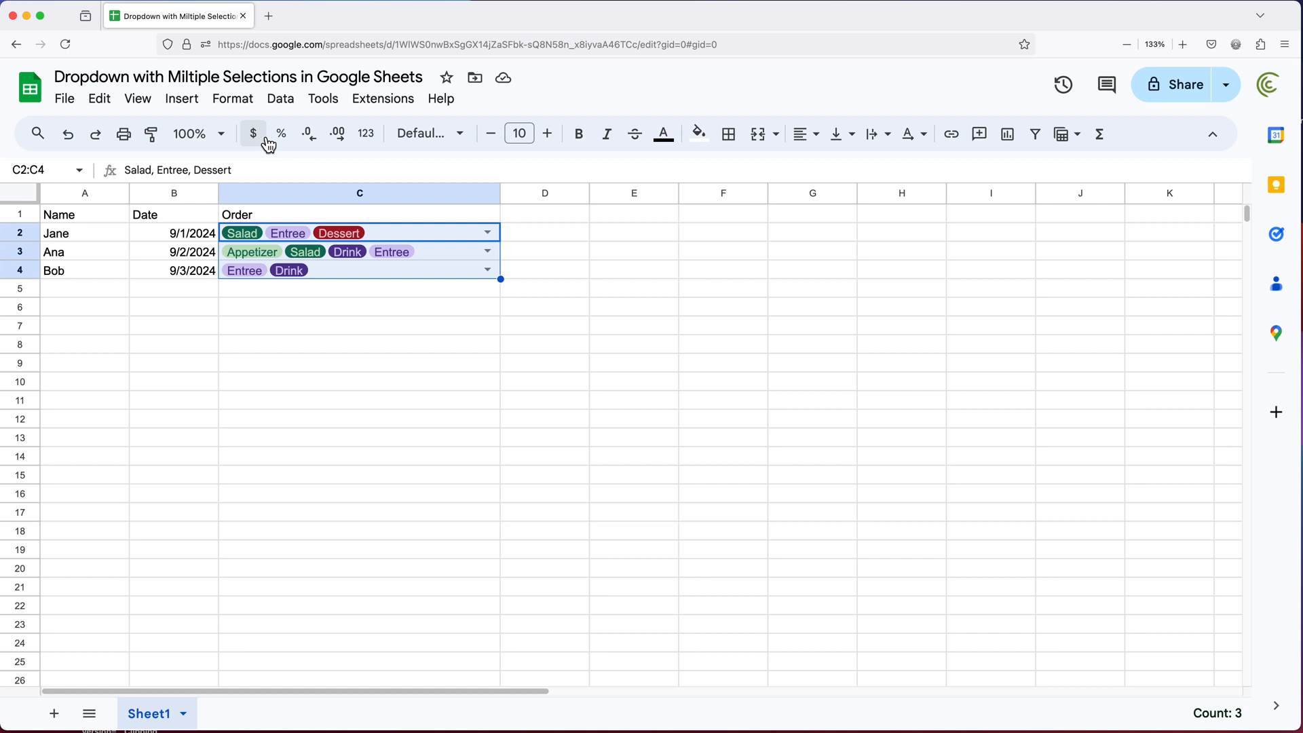
{"action": "left_click", "coordinate": [282, 99]}
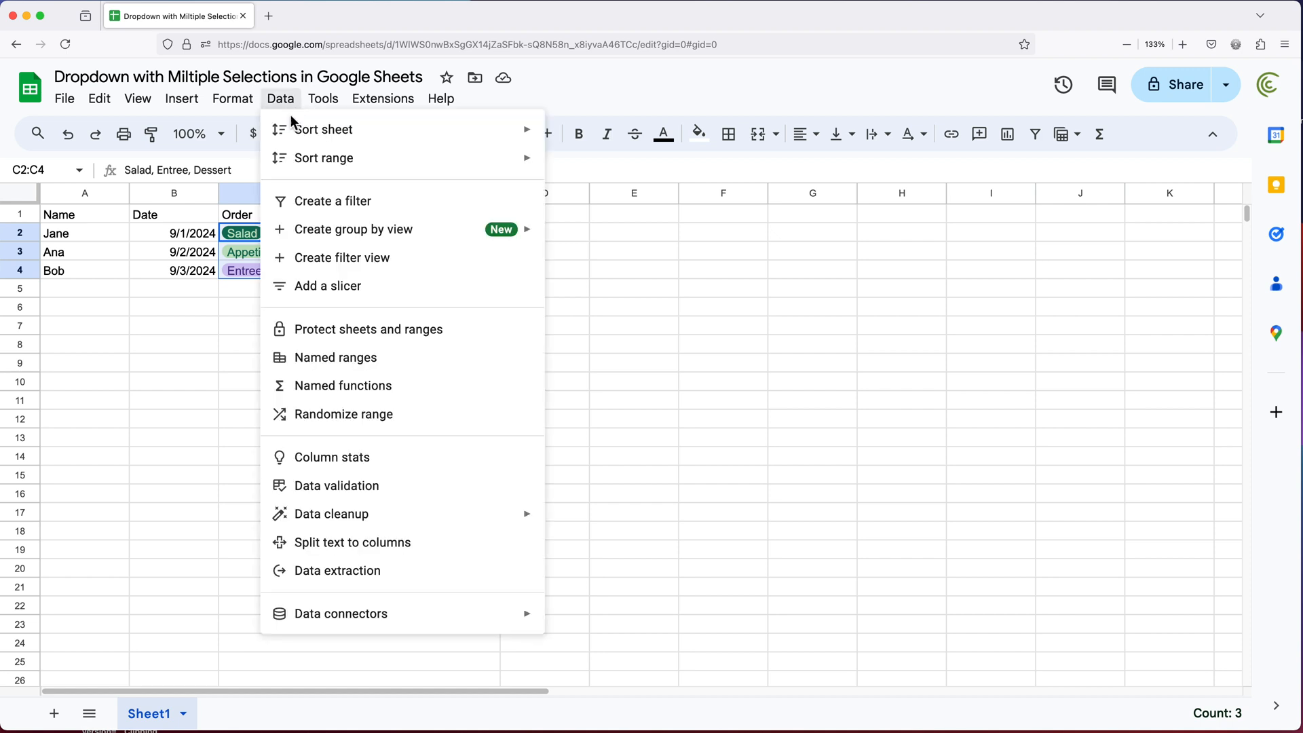
{"action": "left_click", "coordinate": [360, 496]}
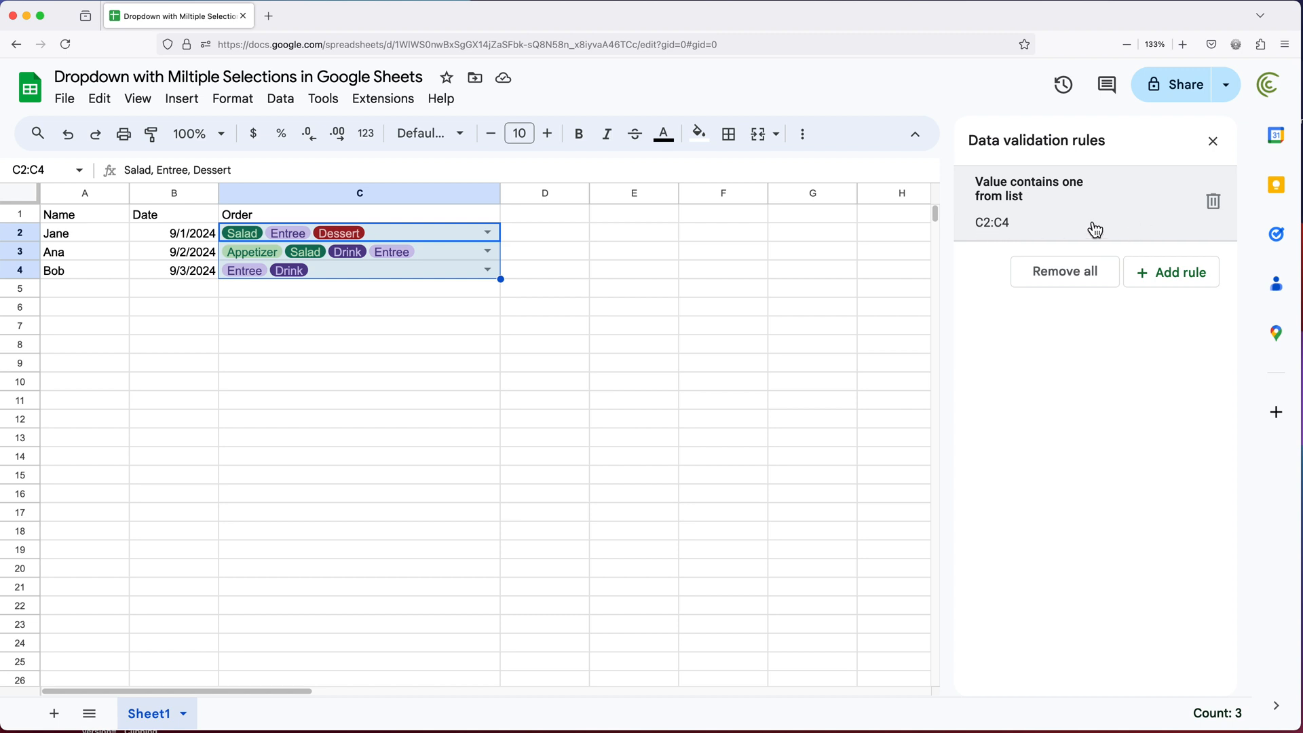
{"action": "left_click", "coordinate": [997, 226]}
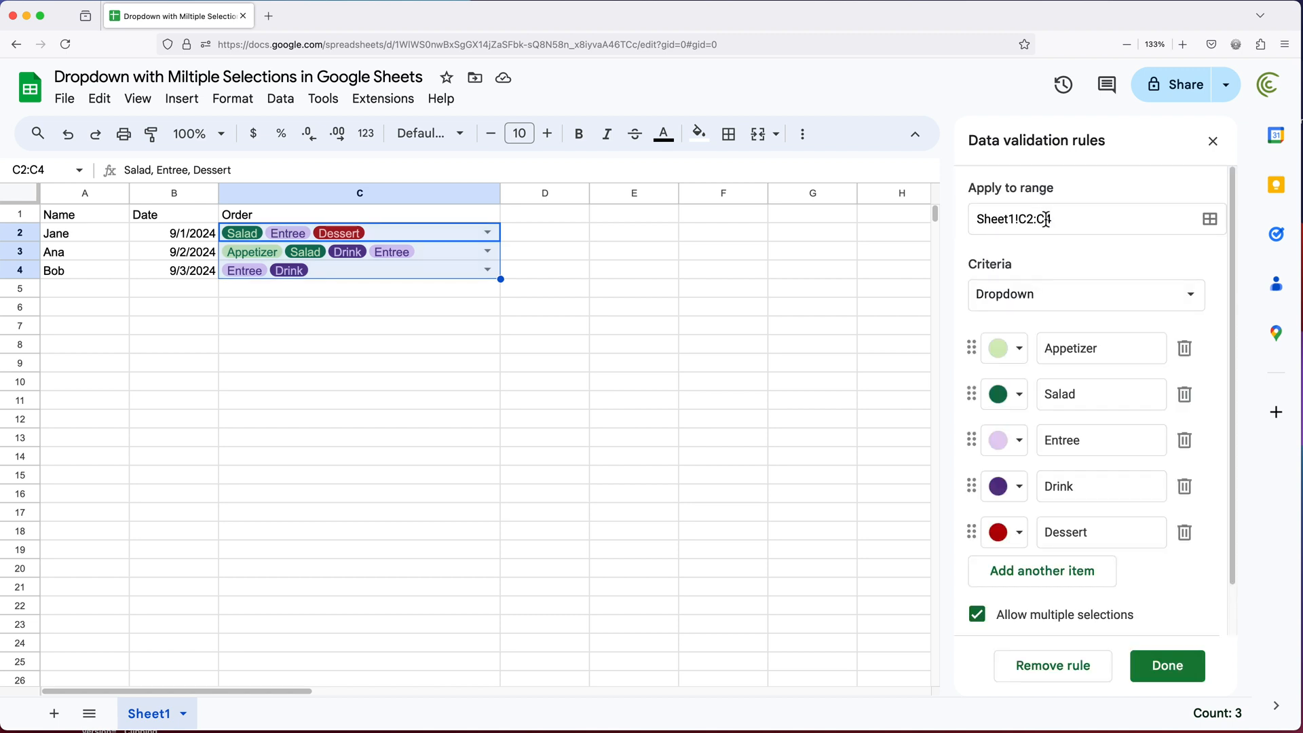
{"action": "left_click_drag", "start_coordinate": [1047, 219], "coordinate": [1058, 218]}
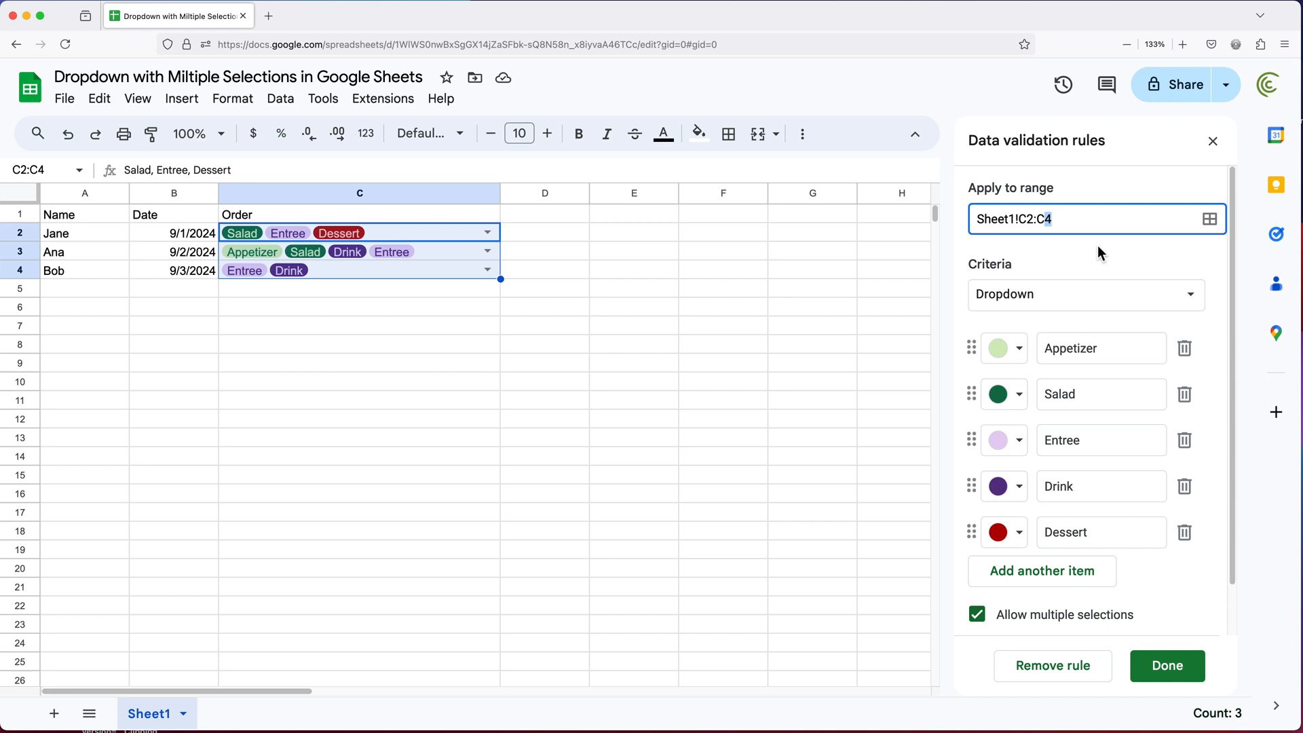
{"action": "type", "text": "20"}
{"action": "left_click", "coordinate": [1168, 666]}
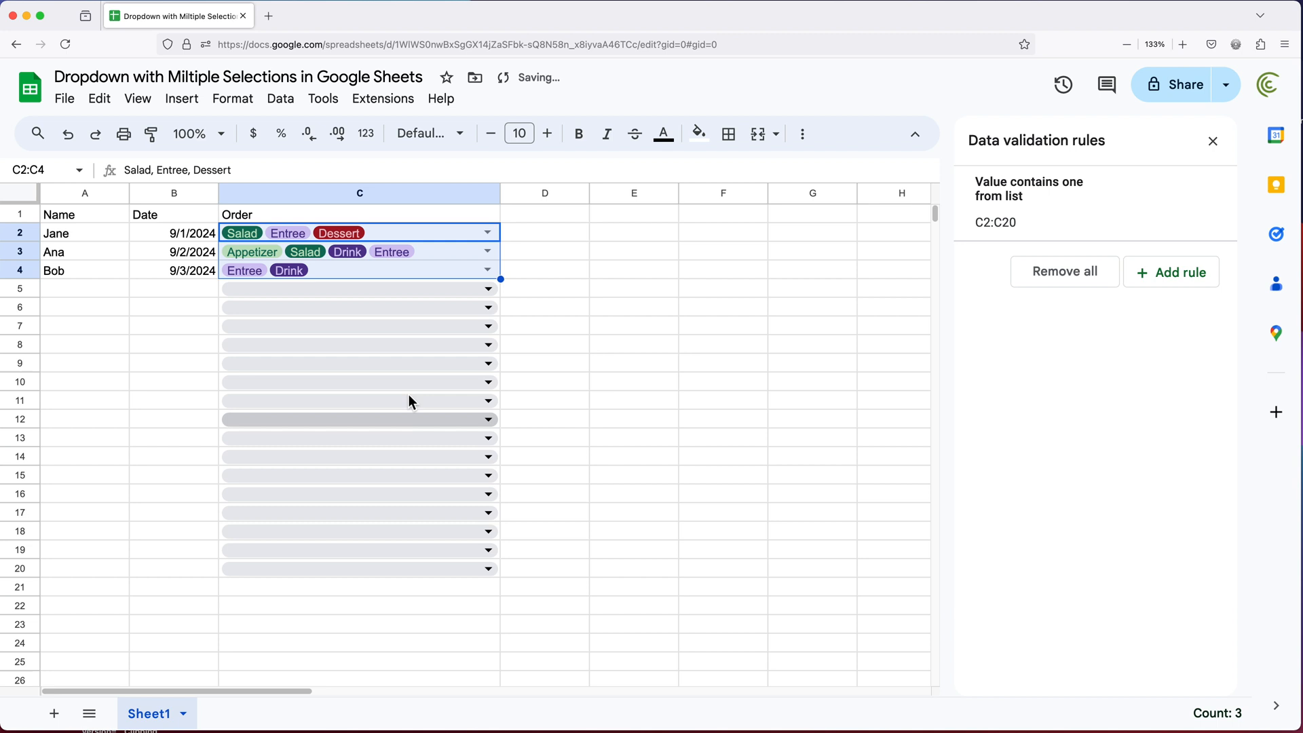
Close the validation panel and fill the C20 dropdown down to C23
{"action": "left_click", "coordinate": [530, 534]}
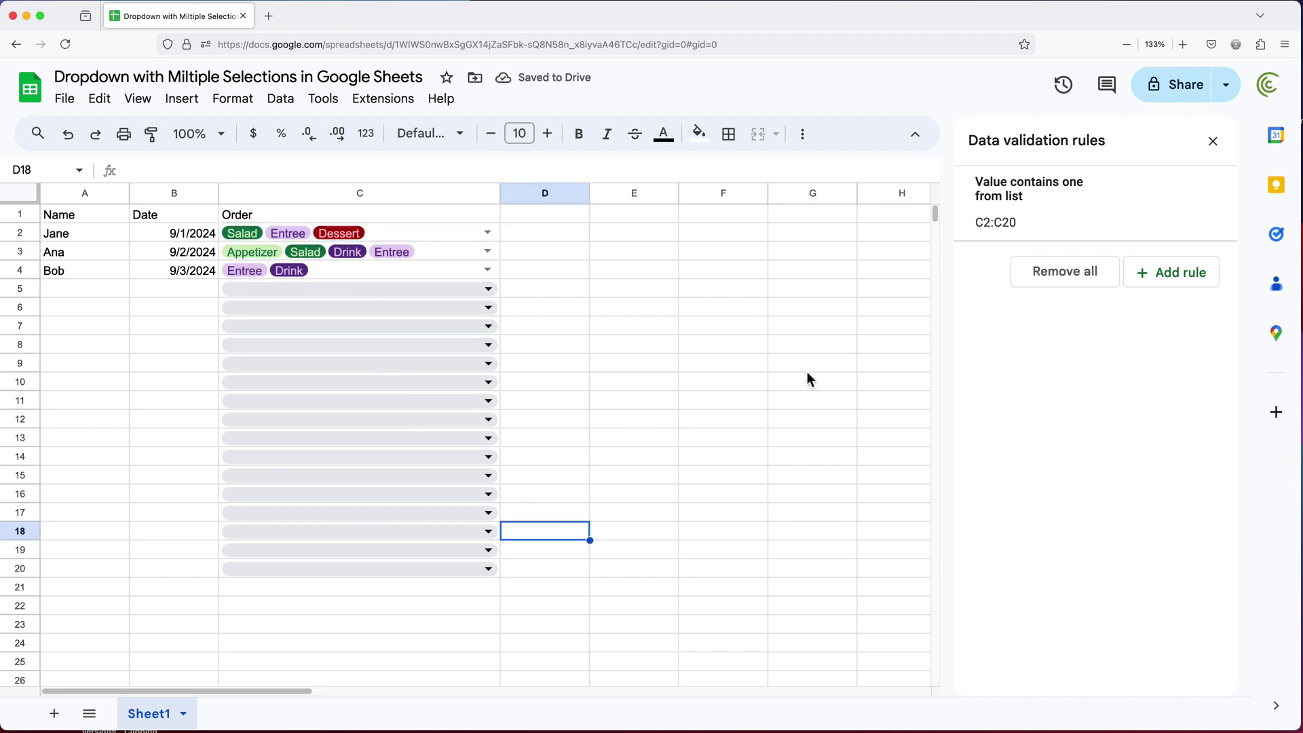
{"action": "left_click", "coordinate": [1212, 140]}
{"action": "left_click", "coordinate": [260, 569]}
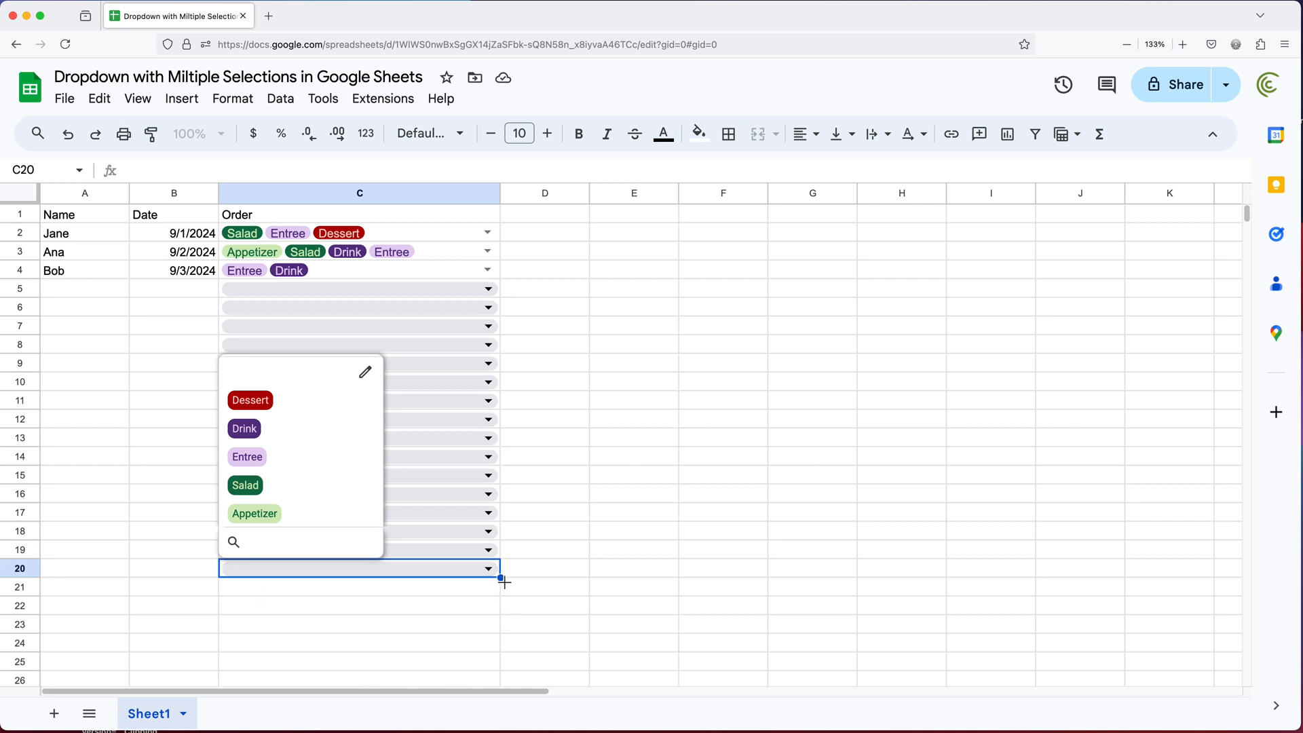
{"action": "left_click_drag", "start_coordinate": [500, 576], "coordinate": [501, 636]}
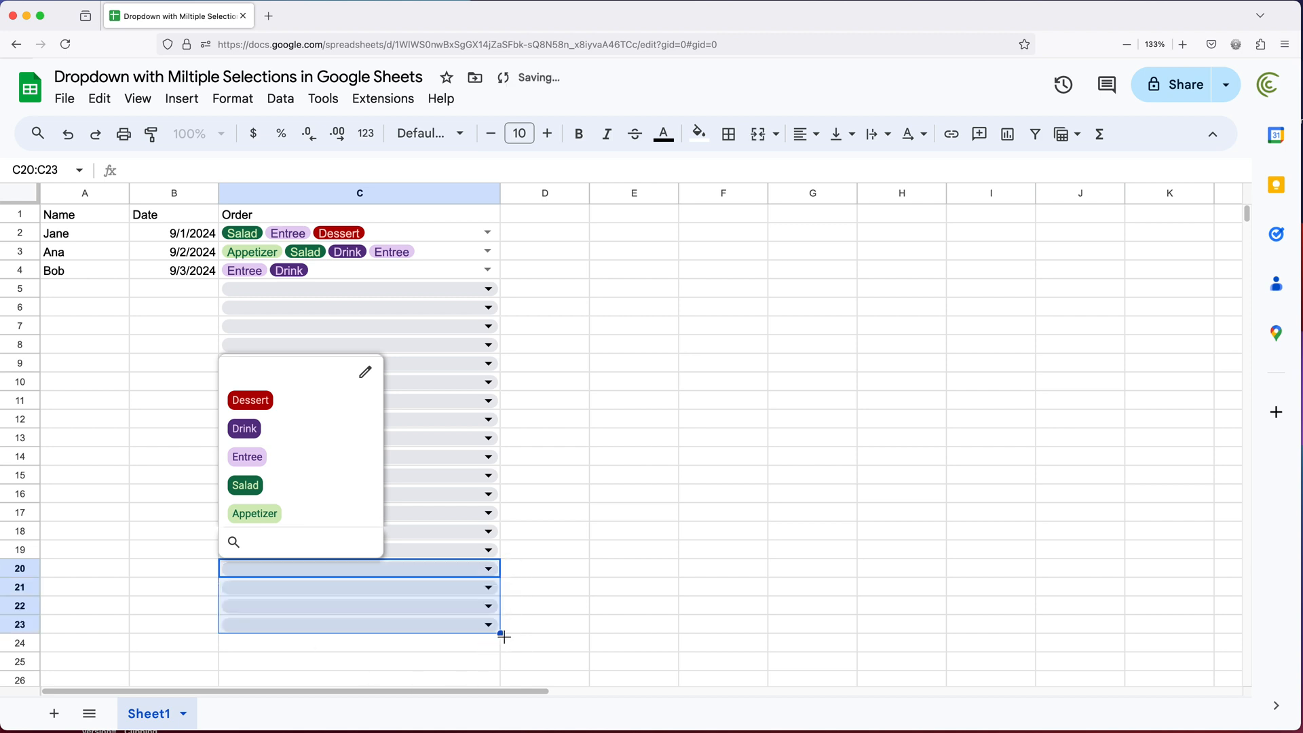
{"action": "left_click", "coordinate": [570, 476]}
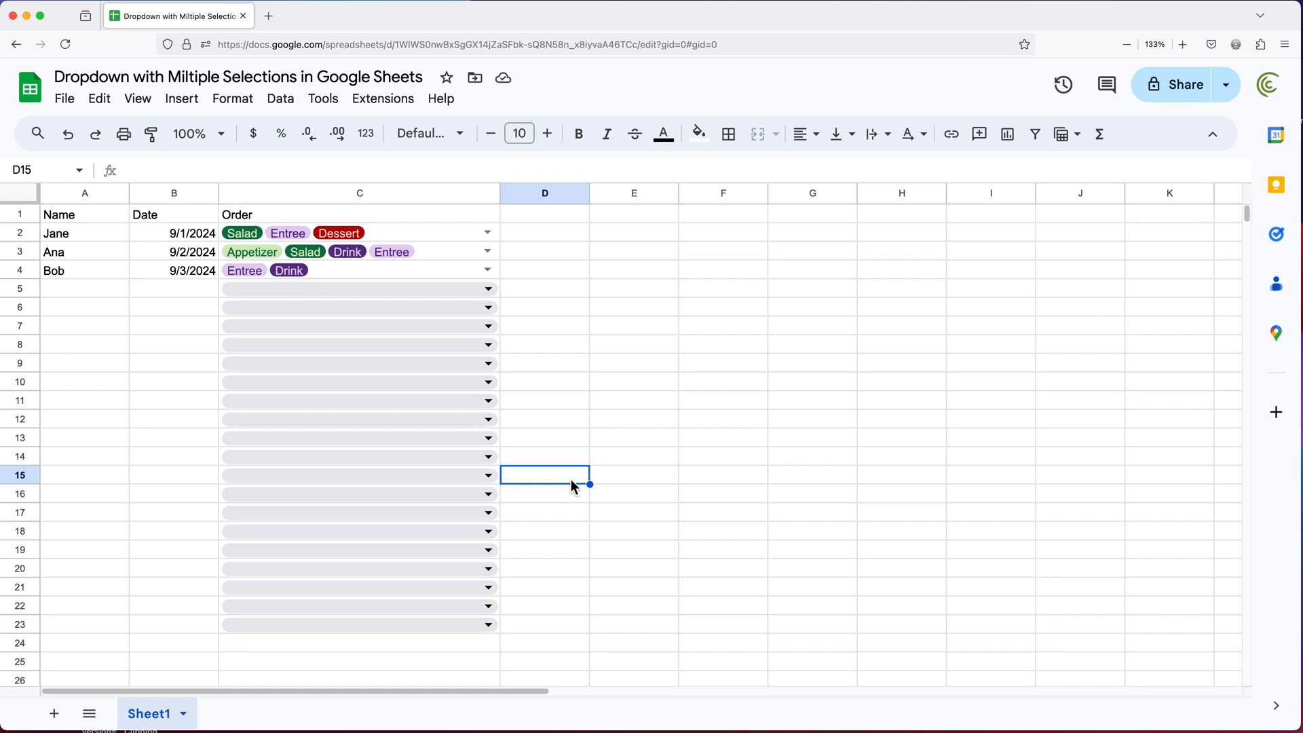
Add Jack, Peter, Olivia and John in A5:A8 with dates 9/4/2024–9/7/2024 filled beside them
{"action": "left_click", "coordinate": [578, 530]}
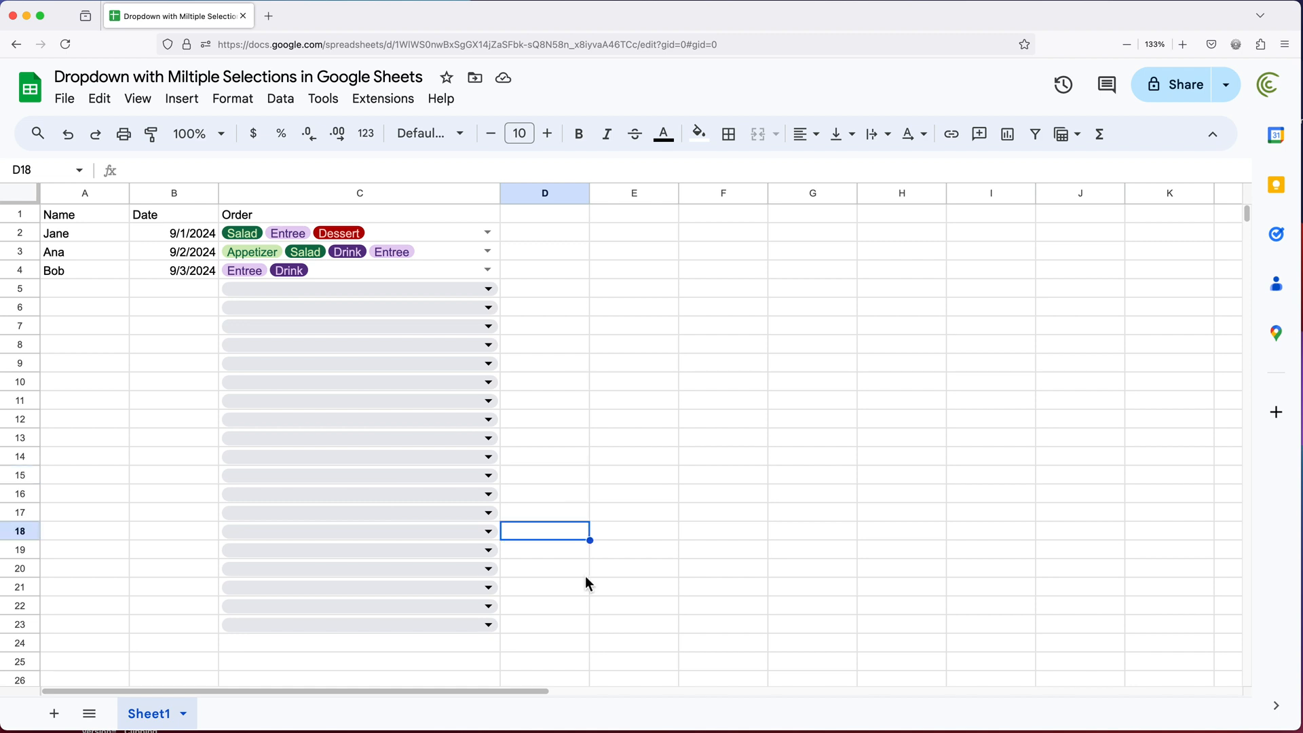
{"action": "left_click_drag", "start_coordinate": [67, 290], "coordinate": [173, 382]}
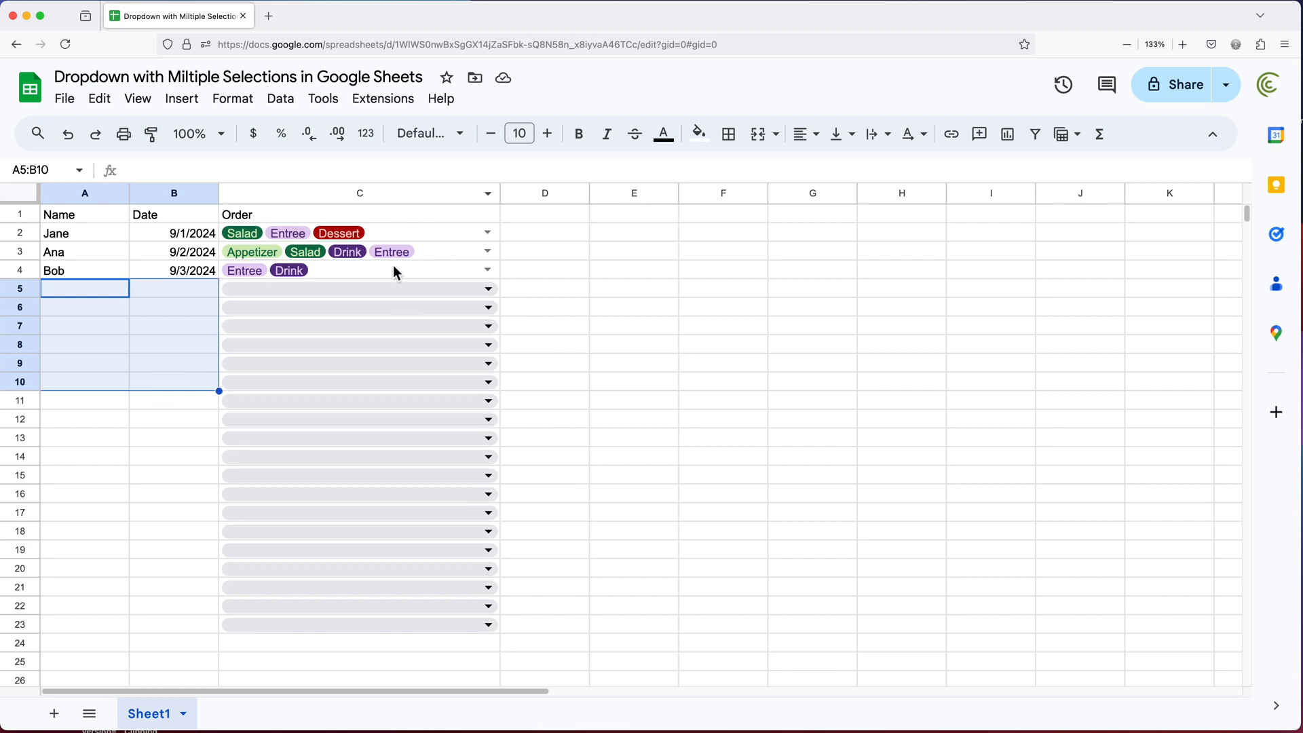
{"action": "left_click", "coordinate": [95, 292]}
{"action": "type", "text": "Jack Peter Olivia "}
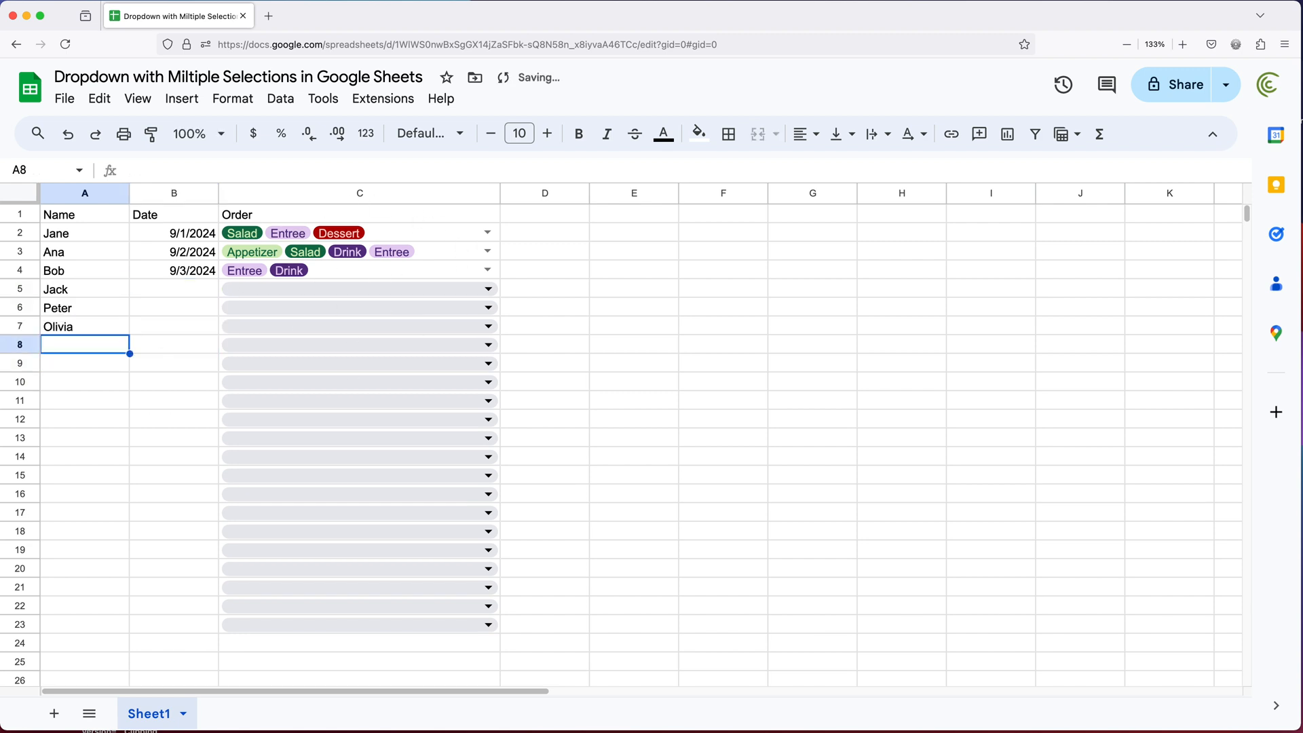
{"action": "type", "text": "John"}
{"action": "left_click", "coordinate": [173, 270]}
{"action": "double_click", "coordinate": [218, 279]}
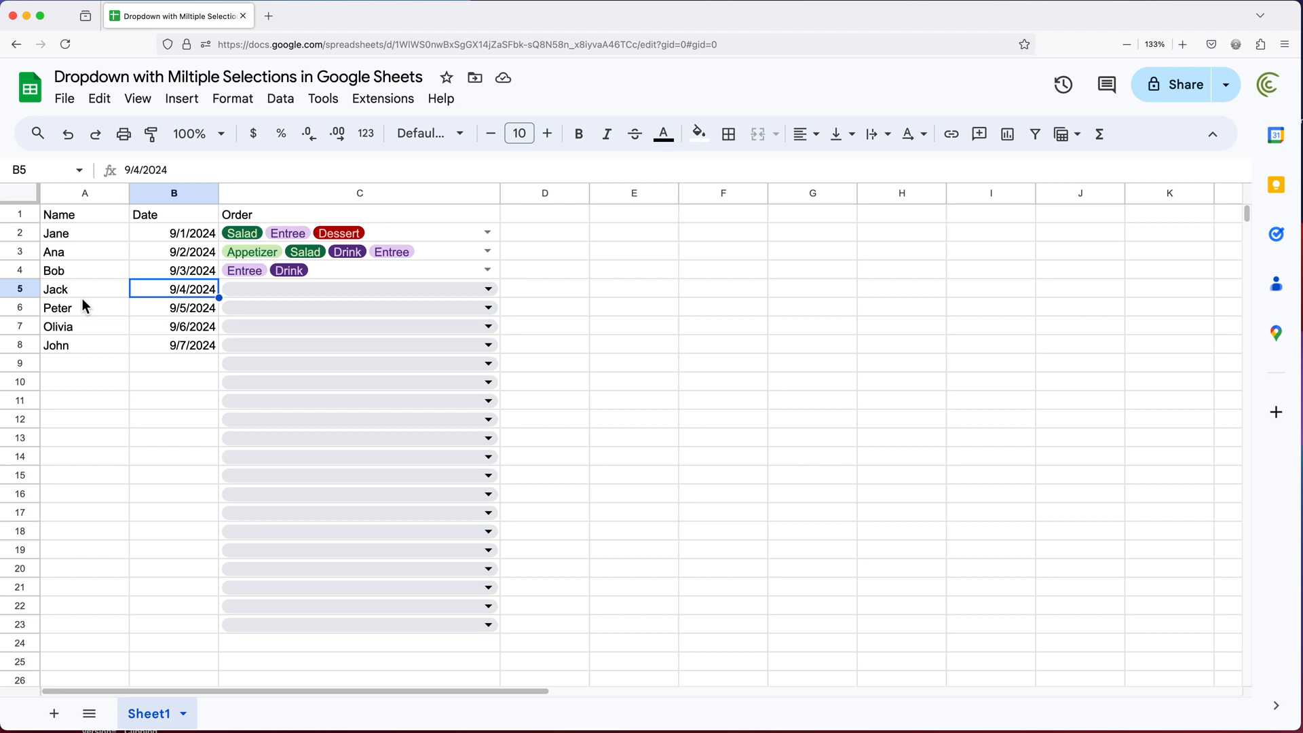
{"action": "left_click_drag", "start_coordinate": [81, 290], "coordinate": [194, 345]}
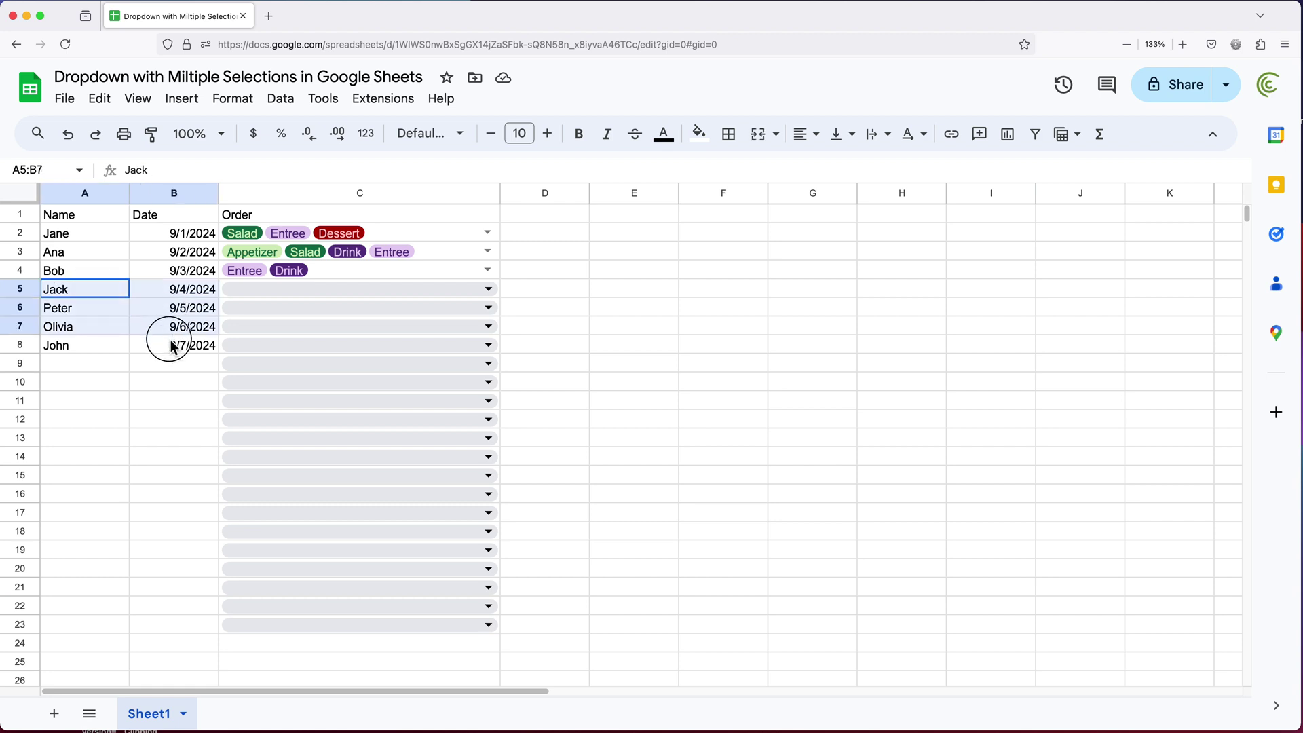
{"action": "left_click", "coordinate": [193, 308]}
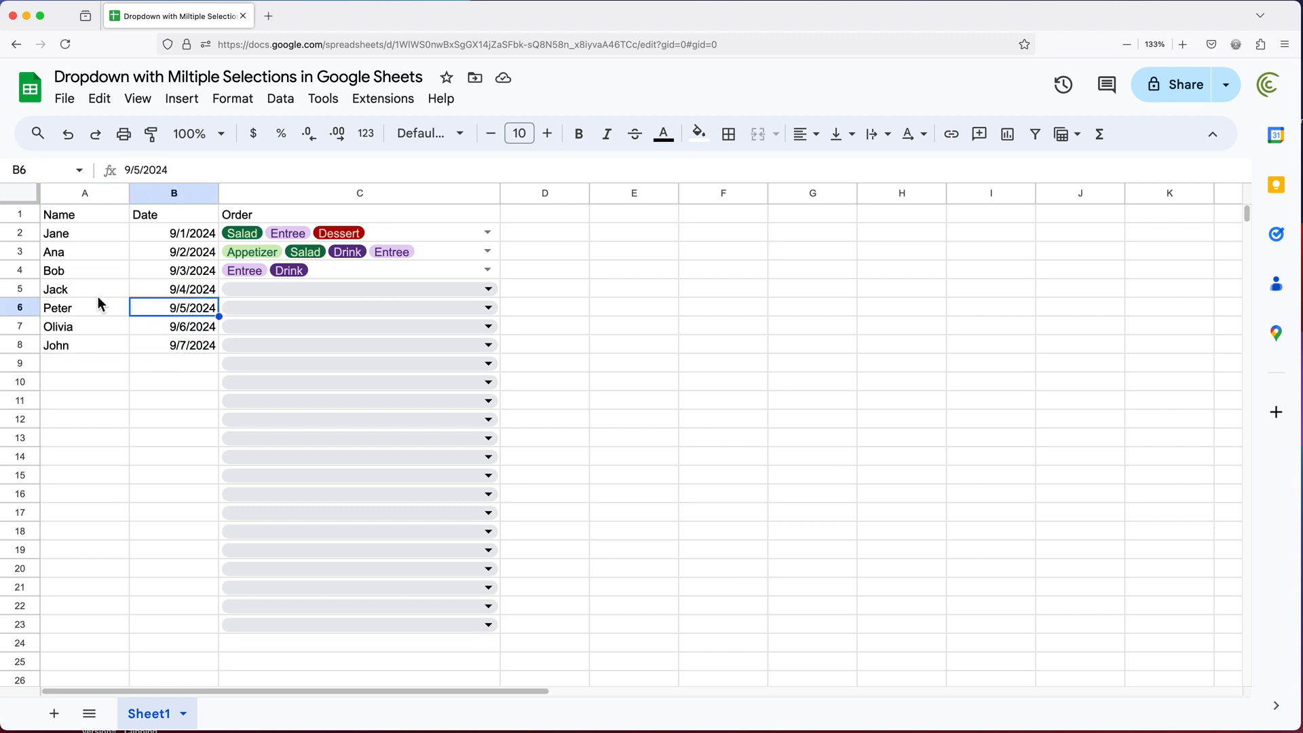
{"action": "left_click_drag", "start_coordinate": [97, 296], "coordinate": [174, 297]}
{"action": "left_click", "coordinate": [184, 307]}
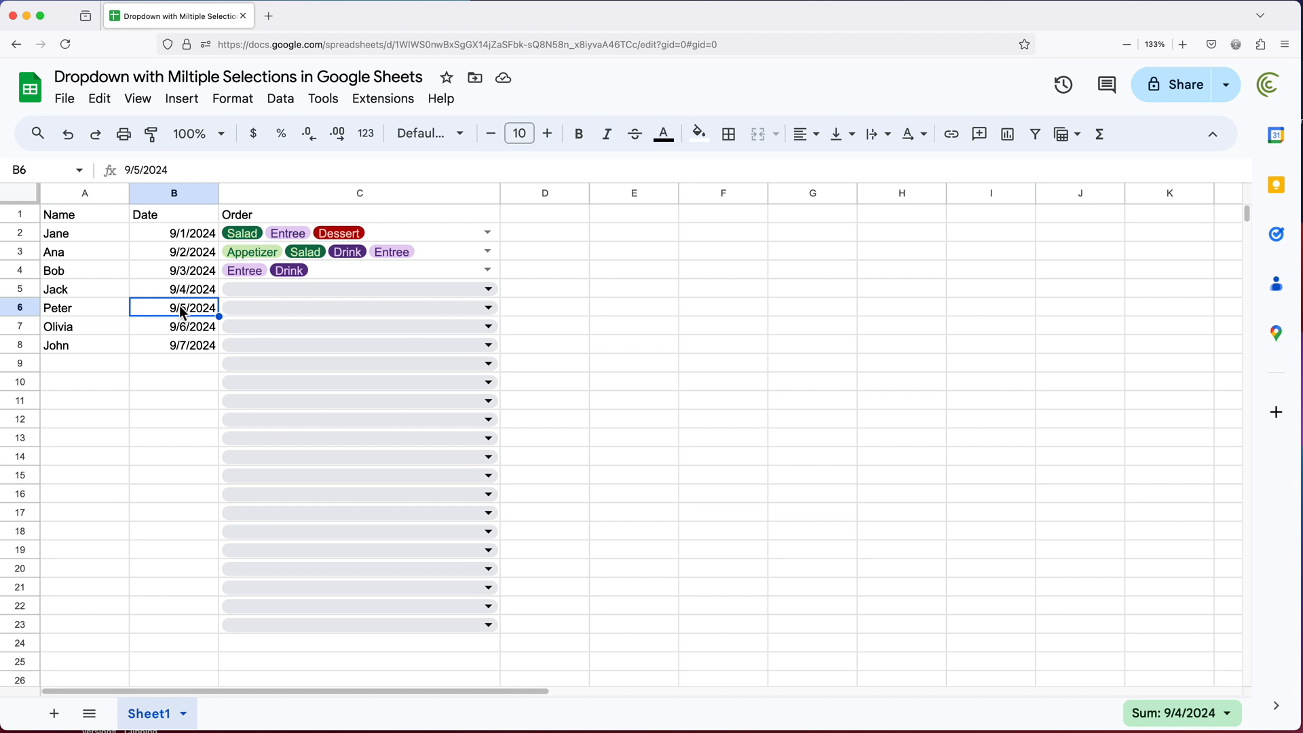
Choose orders for rows 6–8: C6 Dessert; C7 Appetizer, Salad, Entree; C8 Salad, Entree, Drink
{"action": "left_click", "coordinate": [359, 308]}
{"action": "left_click", "coordinate": [251, 475]}
{"action": "left_click", "coordinate": [359, 326]}
{"action": "left_click", "coordinate": [255, 382]}
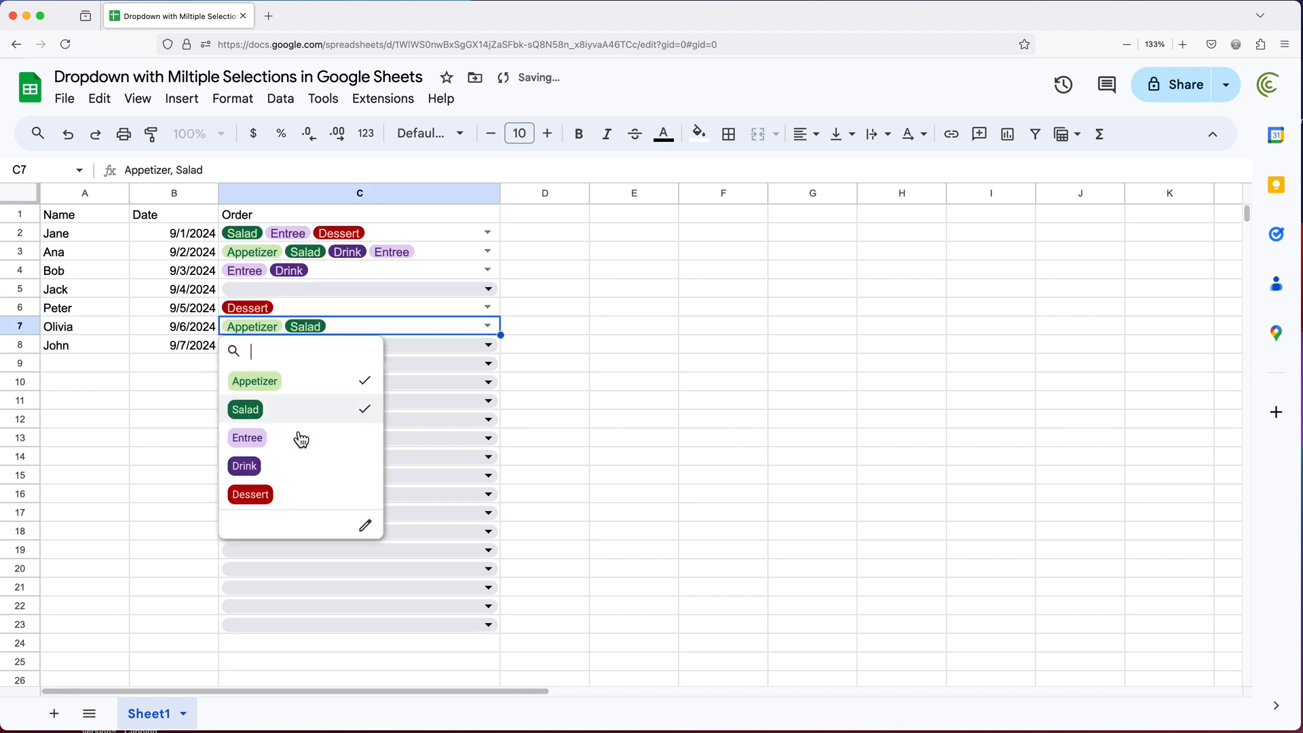
{"action": "left_click", "coordinate": [246, 437]}
{"action": "left_click", "coordinate": [359, 344]}
{"action": "left_click", "coordinate": [246, 427]}
{"action": "left_click", "coordinate": [247, 456]}
{"action": "left_click", "coordinate": [244, 485]}
{"action": "left_click", "coordinate": [545, 399]}
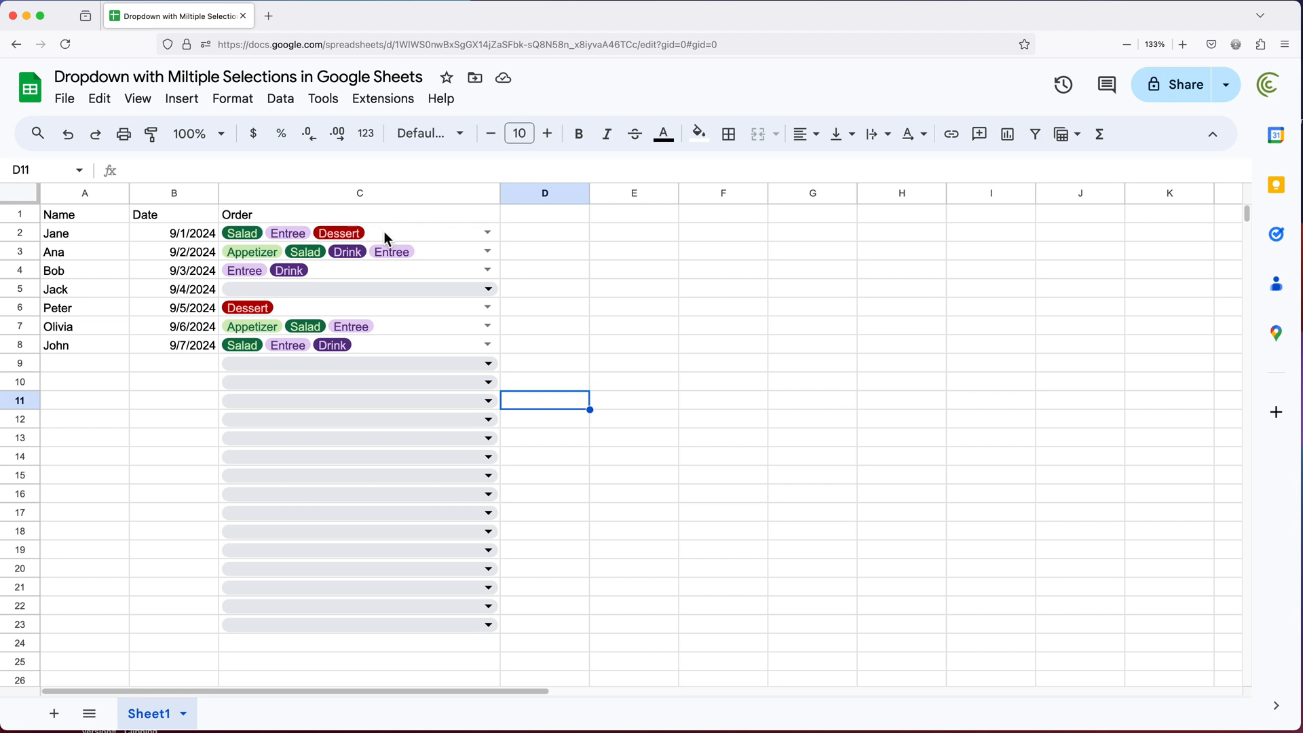
{"action": "left_click", "coordinate": [515, 230]}
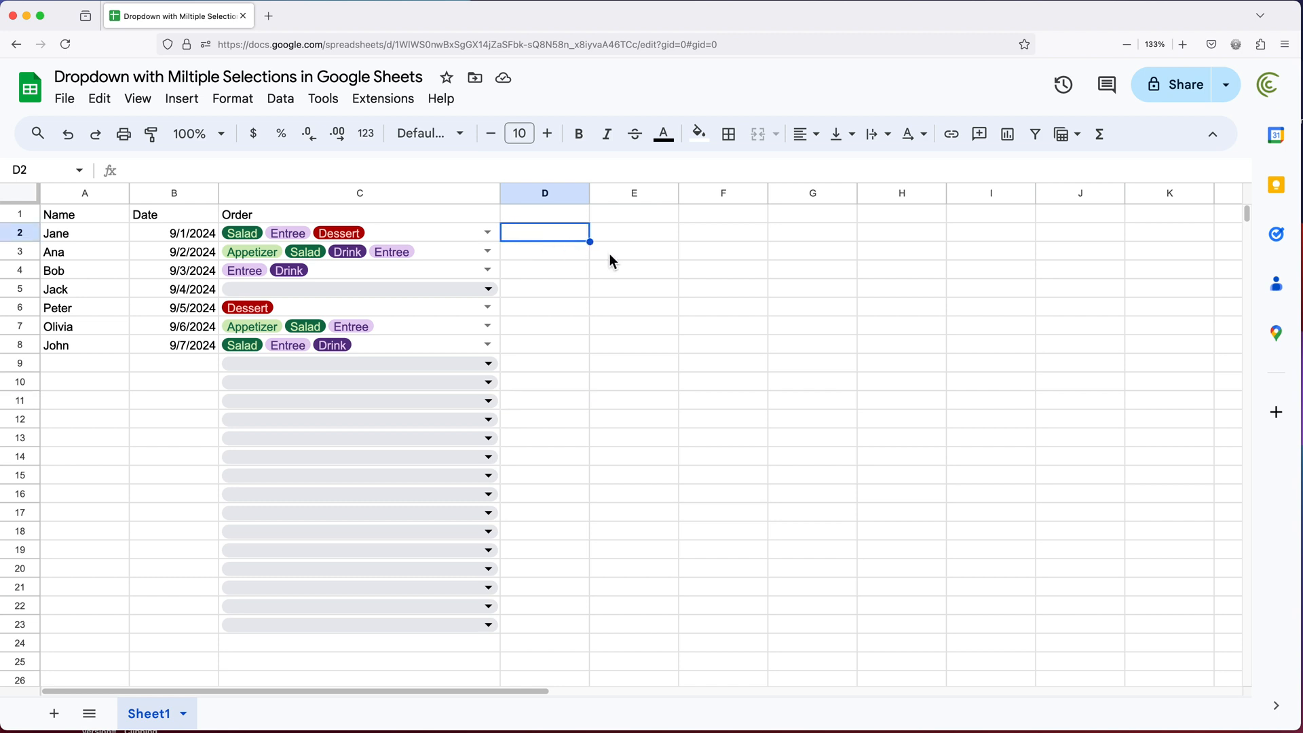
{"action": "key", "text": "Left"}
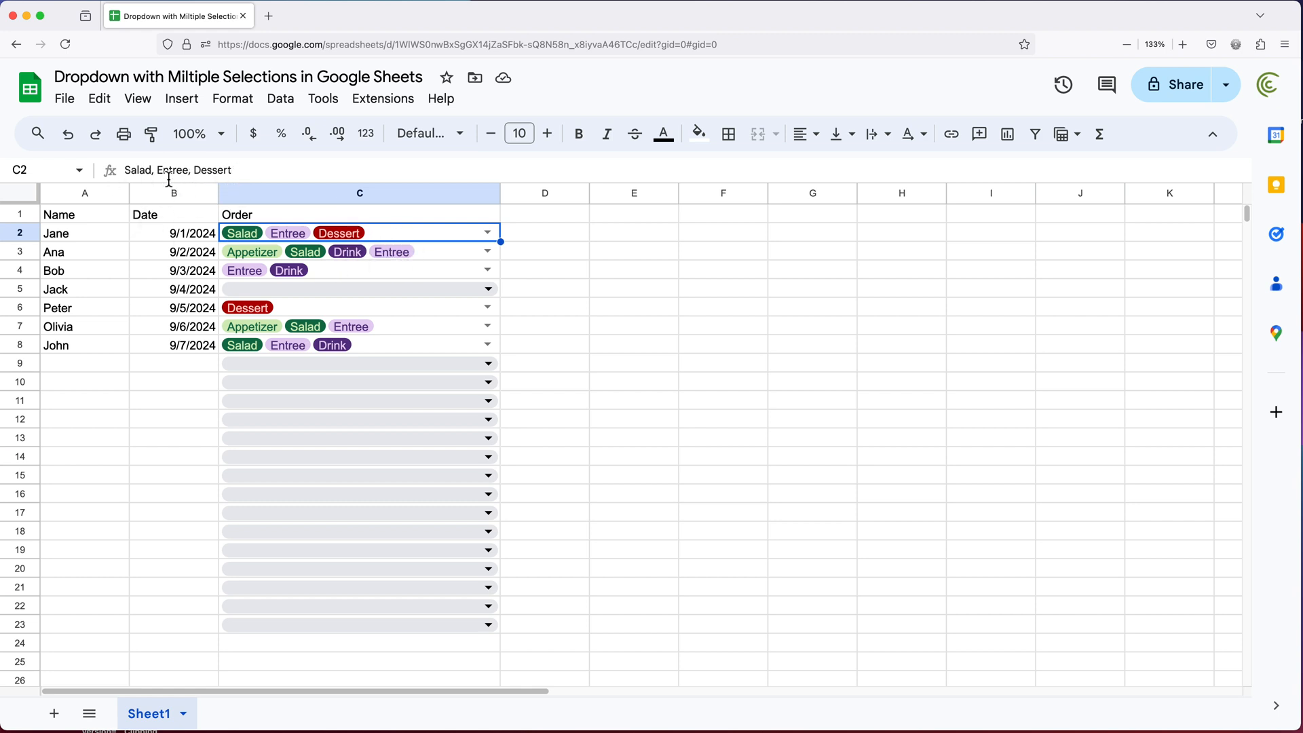
{"action": "left_click", "coordinate": [126, 170]}
{"action": "left_click_drag", "start_coordinate": [232, 171], "coordinate": [124, 170]}
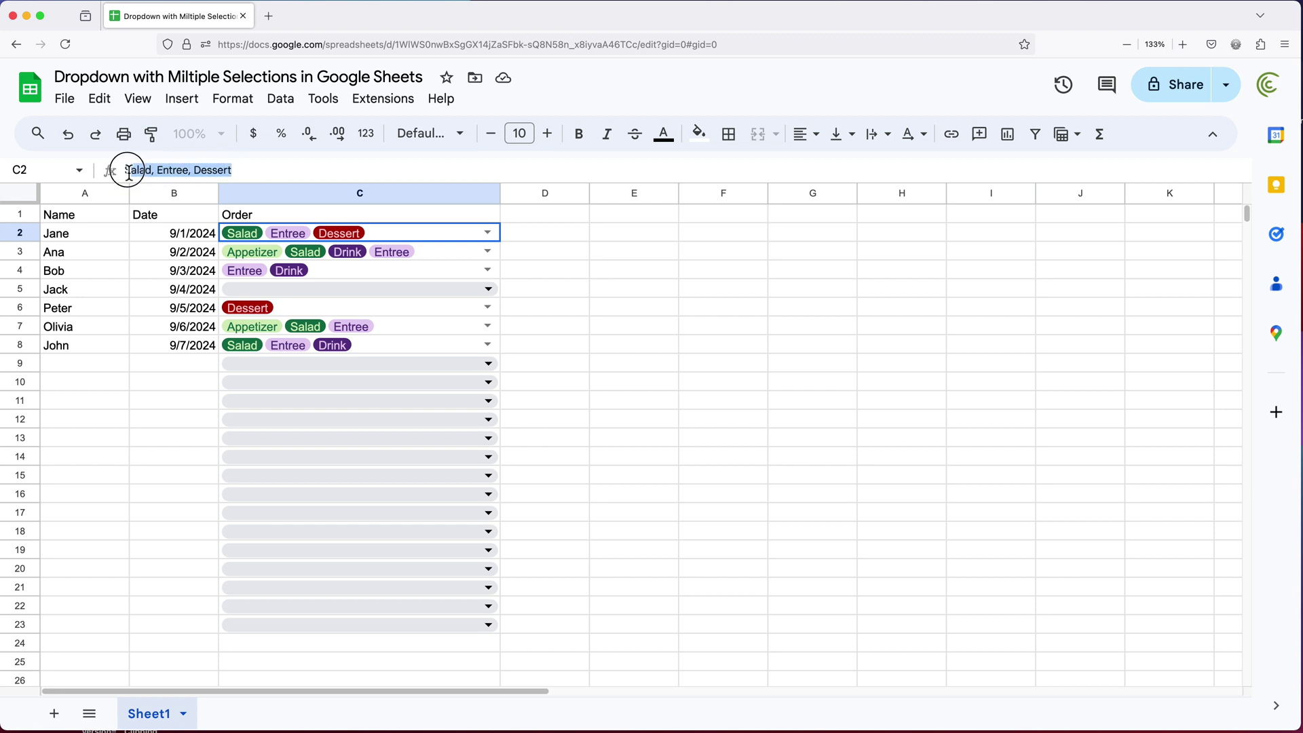
{"action": "left_click", "coordinate": [185, 170]}
{"action": "left_click_drag", "start_coordinate": [190, 171], "coordinate": [200, 171]}
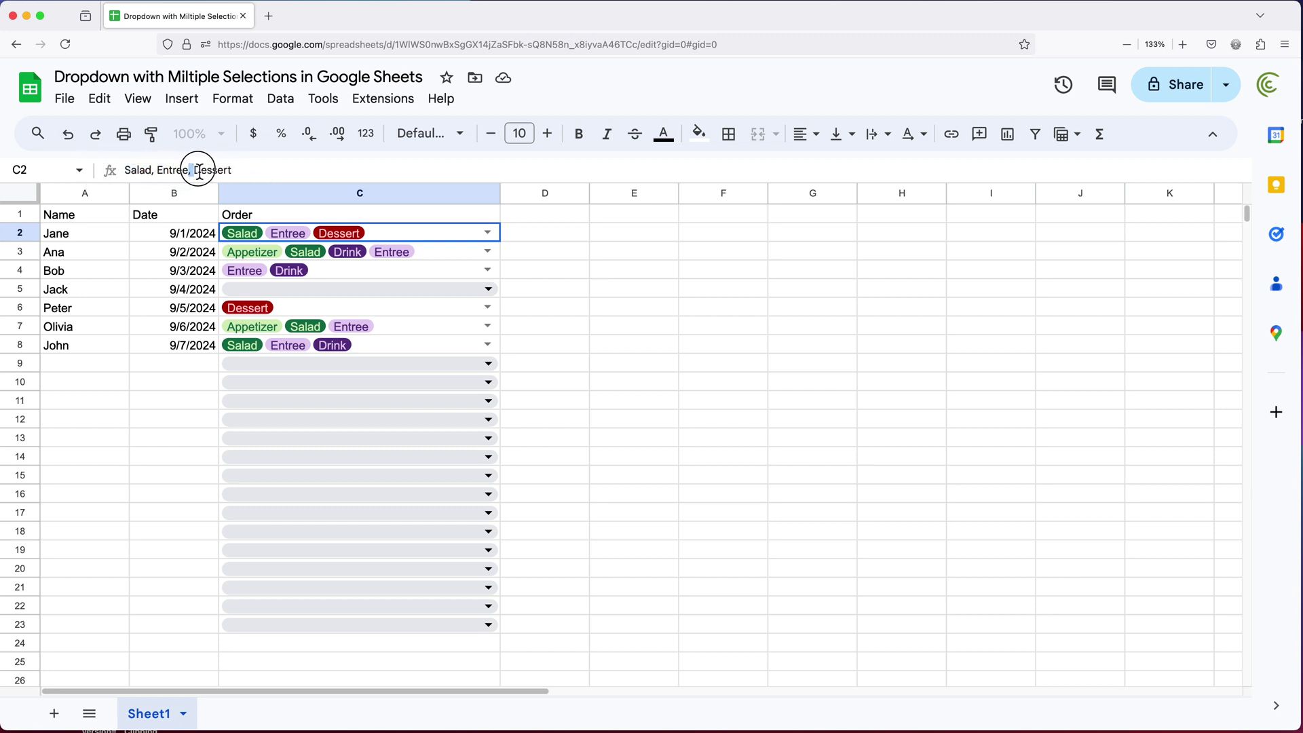
{"action": "left_click", "coordinate": [250, 174]}
{"action": "left_click", "coordinate": [515, 304]}
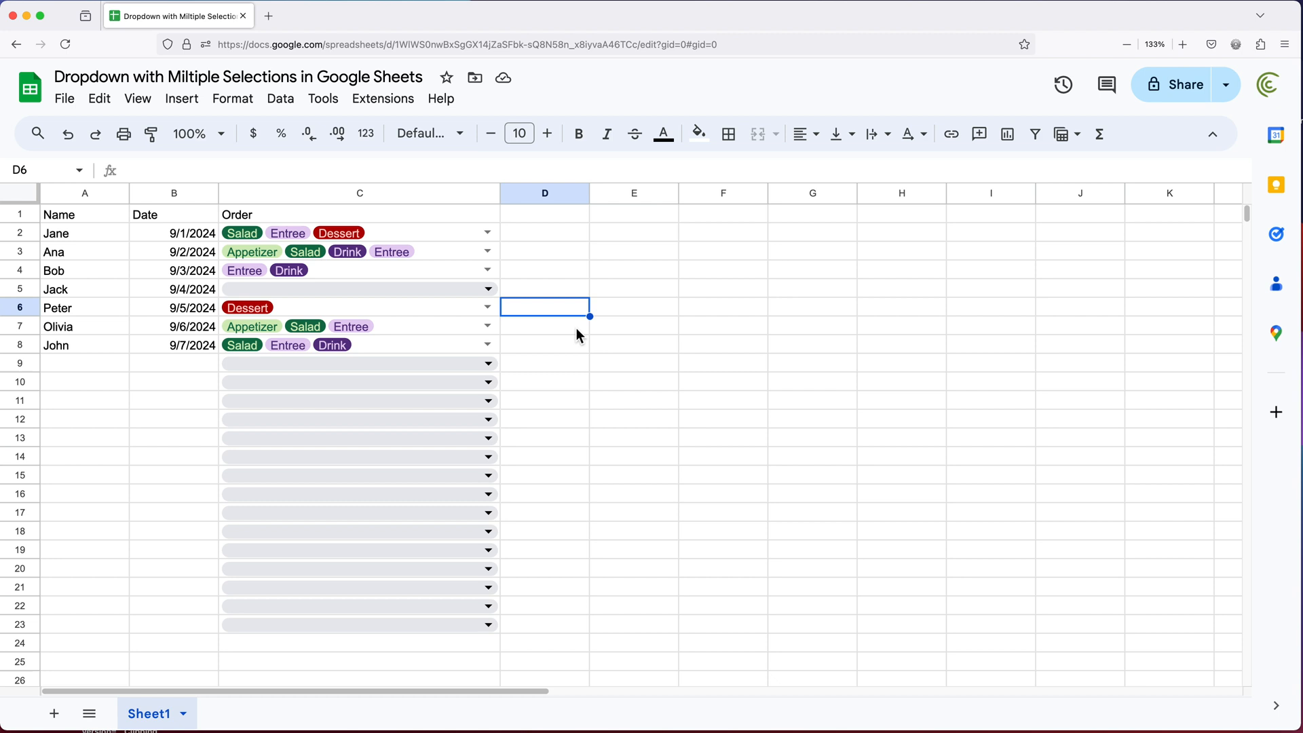
{"action": "key", "text": "Left"}
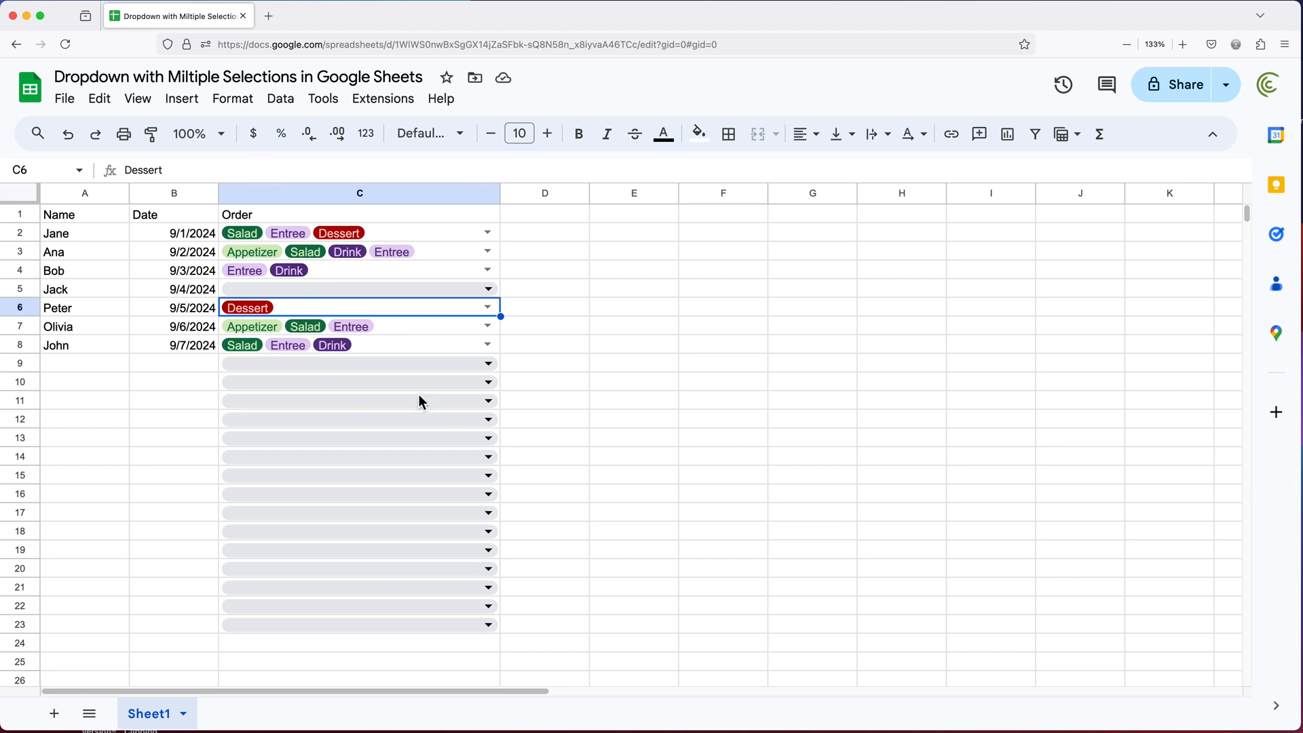
{"action": "left_click", "coordinate": [488, 308]}
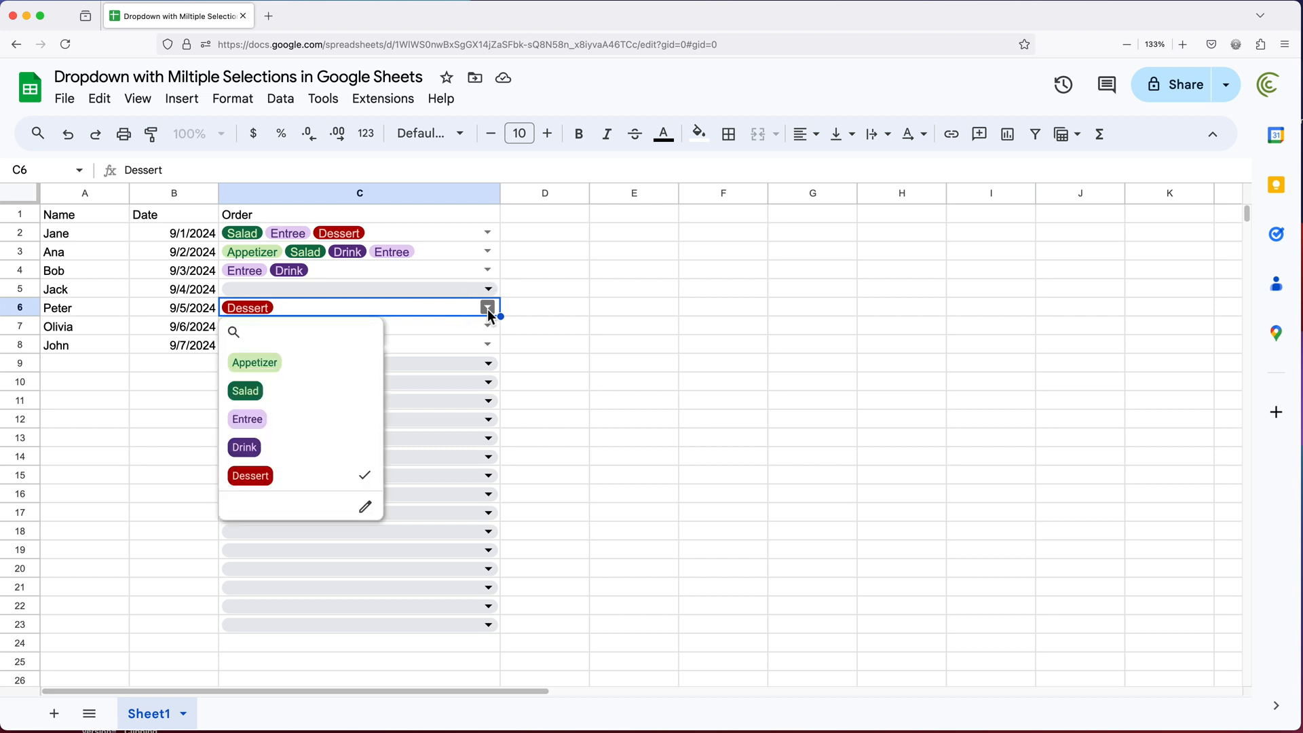
{"action": "left_click", "coordinate": [303, 476]}
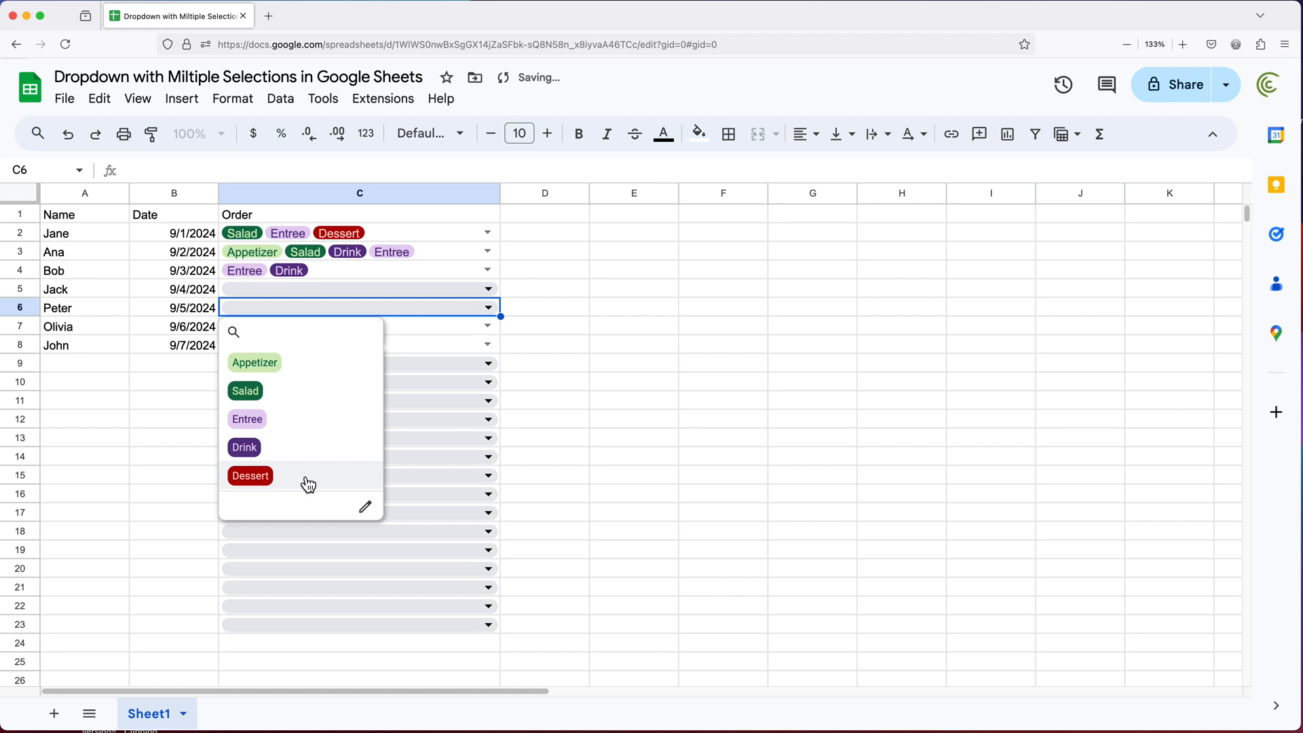
{"action": "left_click", "coordinate": [309, 483]}
{"action": "left_click", "coordinate": [308, 485]}
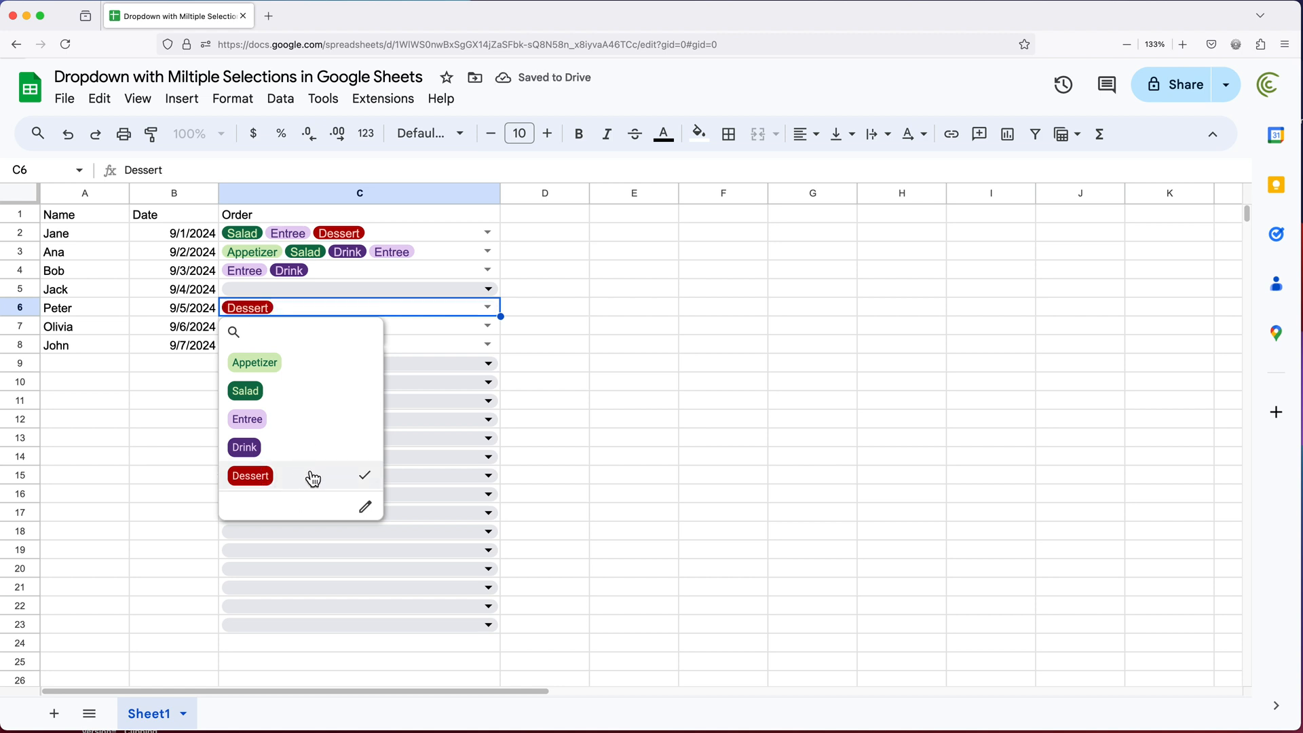
{"action": "left_click", "coordinate": [309, 483]}
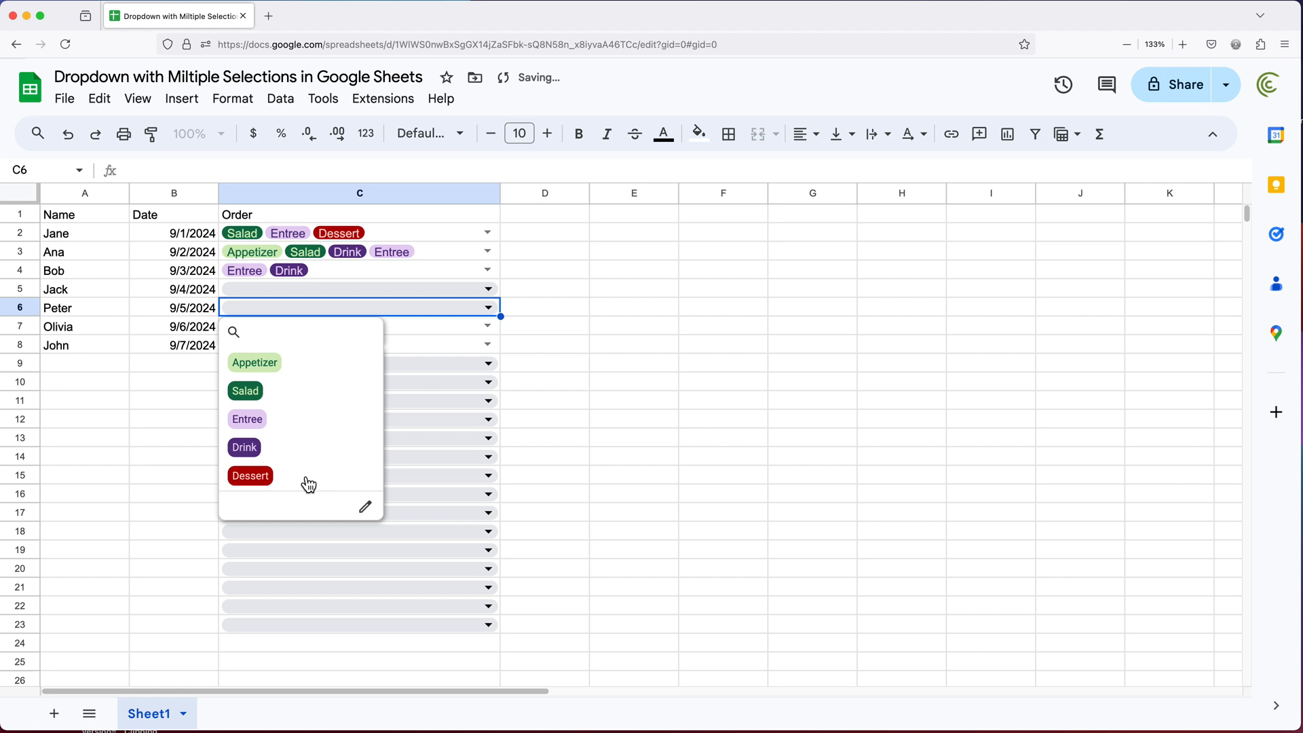
{"action": "left_click", "coordinate": [308, 482]}
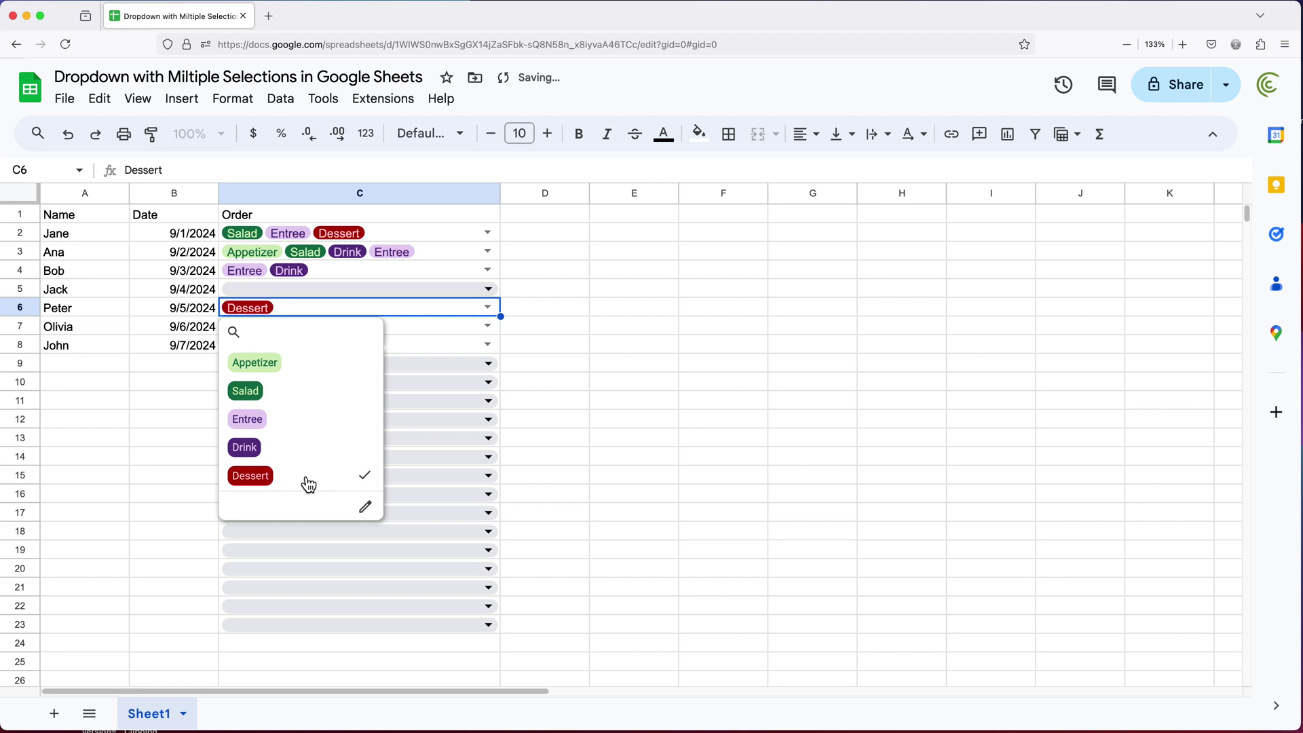
{"action": "left_click", "coordinate": [549, 326]}
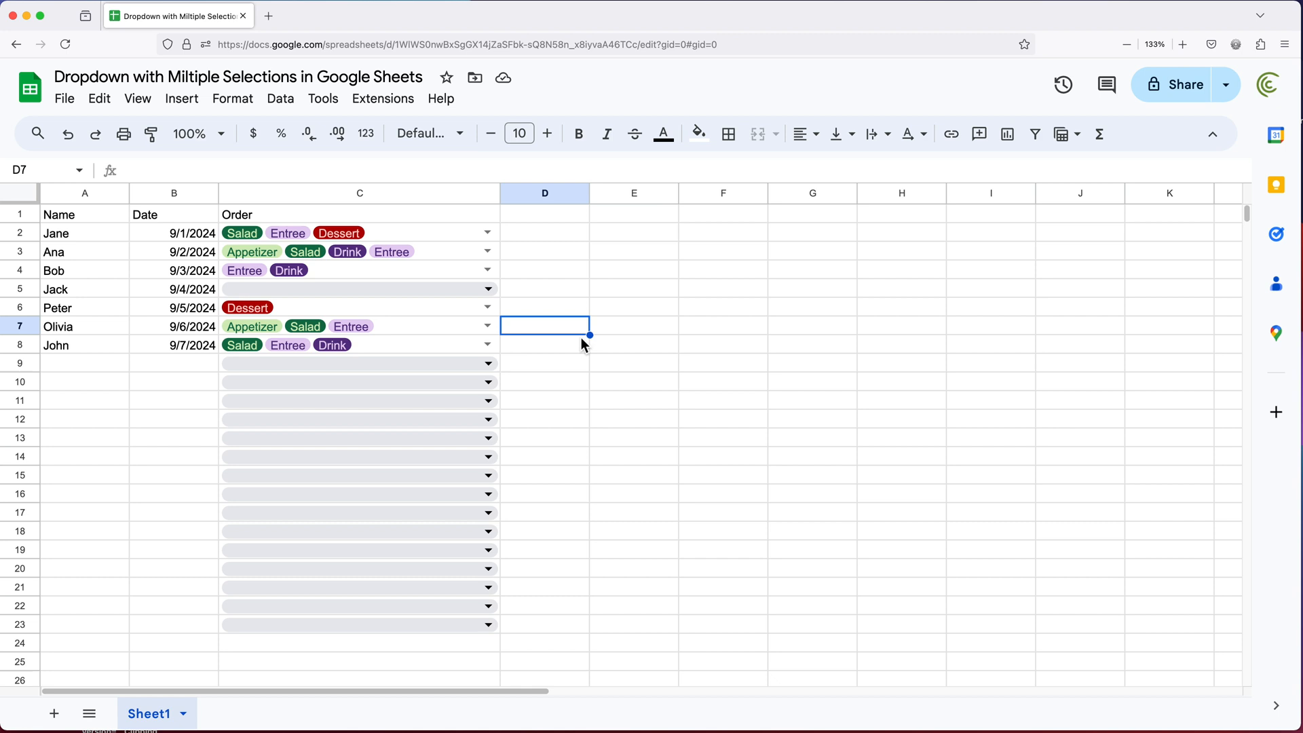
Enter =COUNTIF(C2:C23,"*Salad*") in E2, returning 4 orders with Salad
{"action": "left_click", "coordinate": [647, 230]}
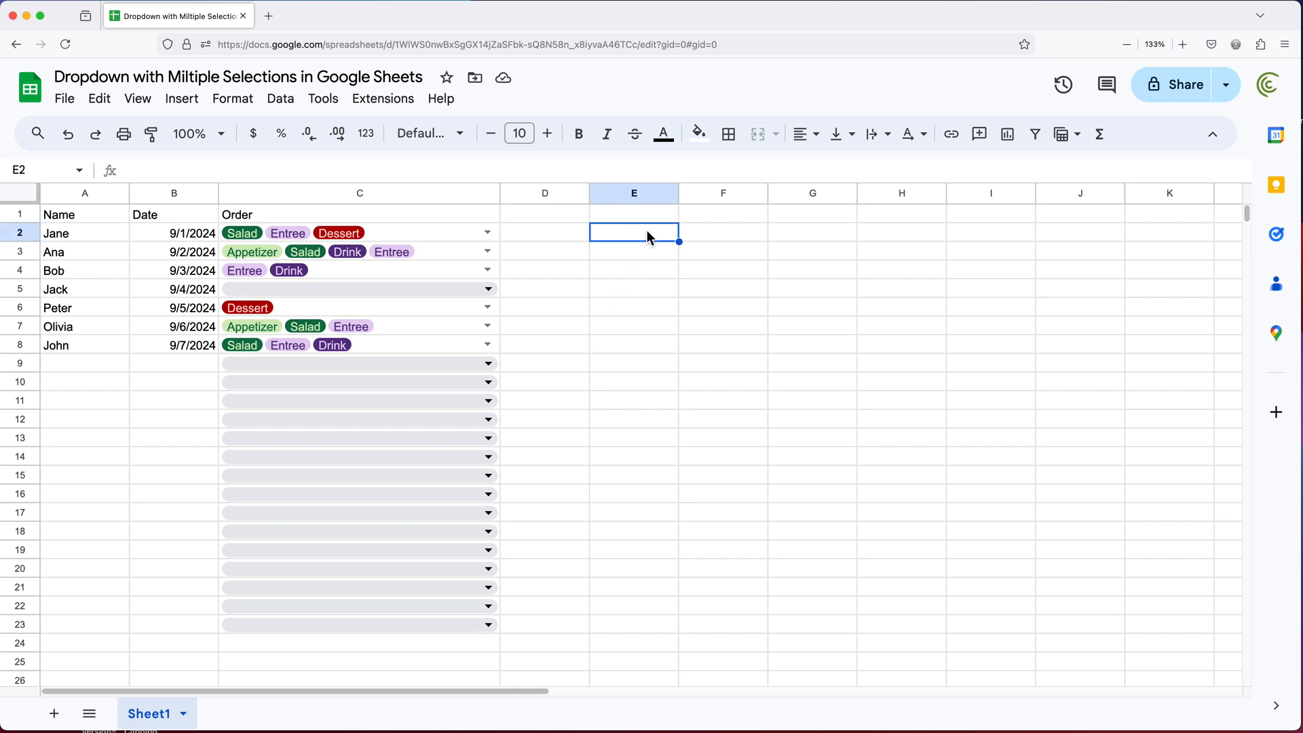
{"action": "type", "text": "=COUNT"}
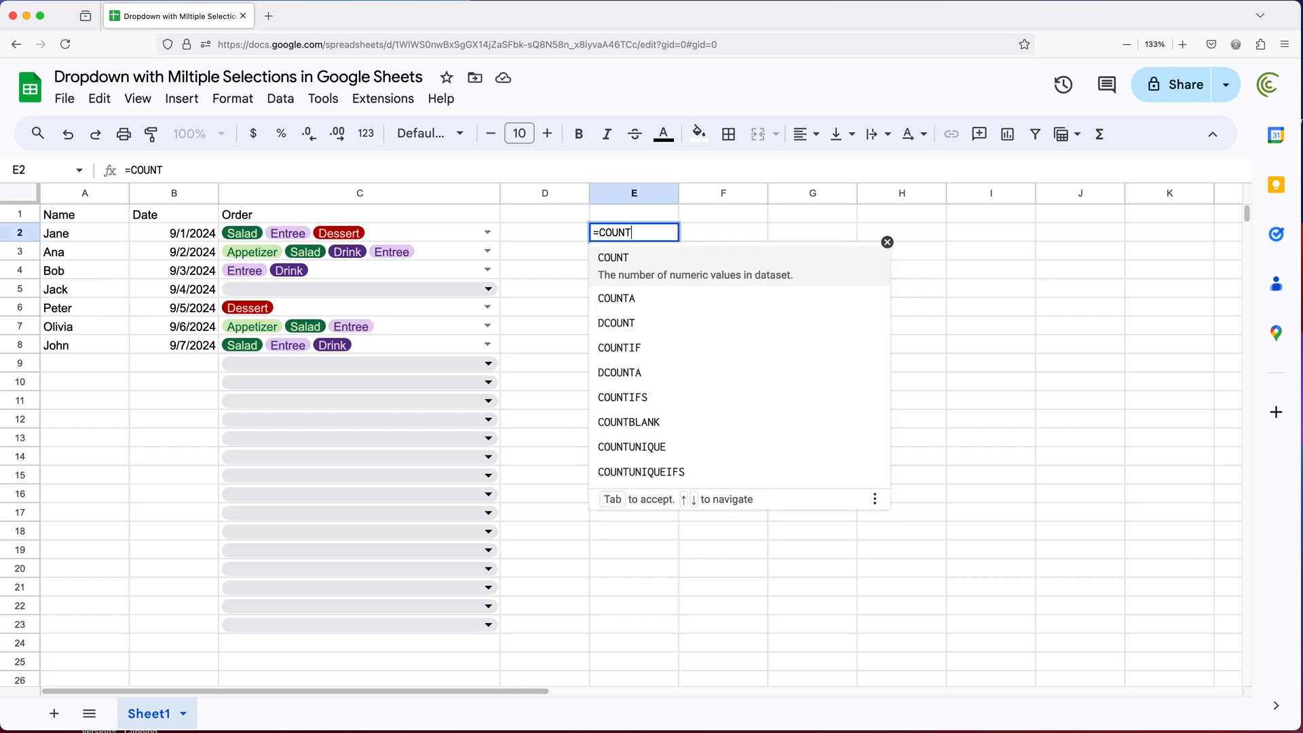
{"action": "type", "text": "IF("}
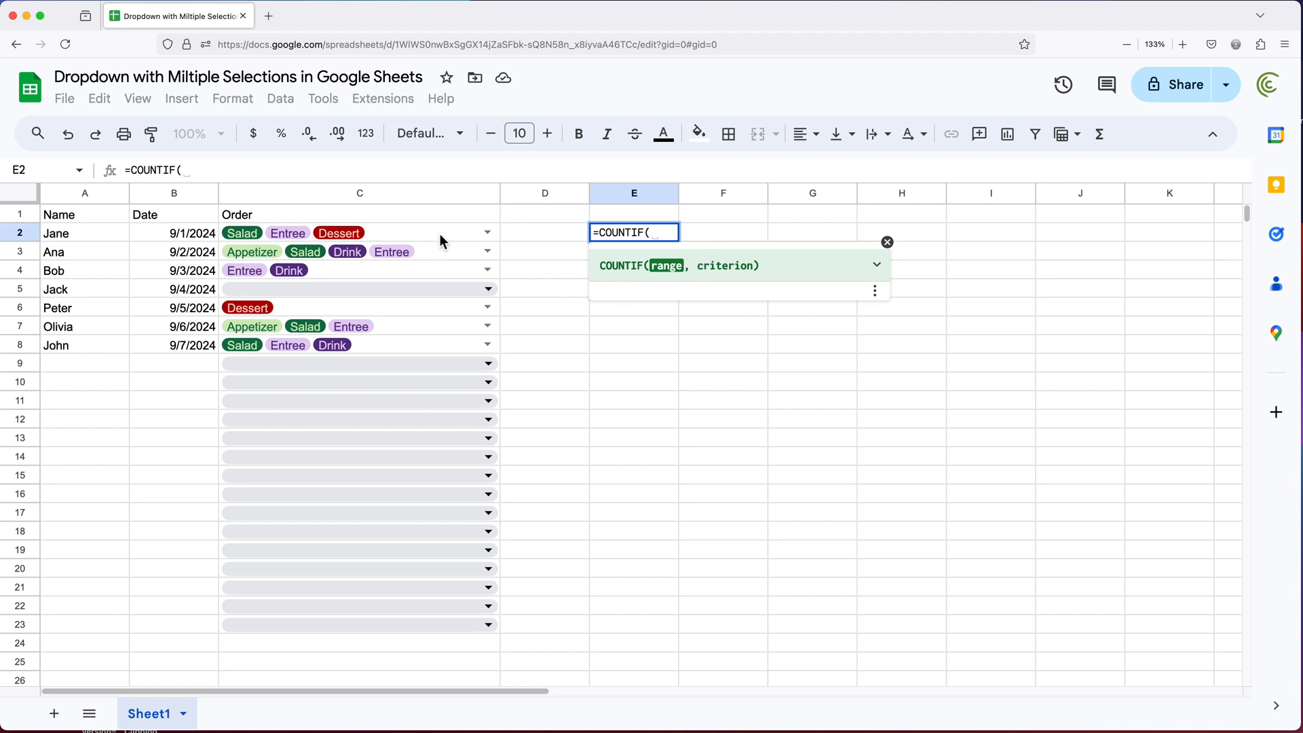
{"action": "left_click_drag", "start_coordinate": [444, 232], "coordinate": [451, 624]}
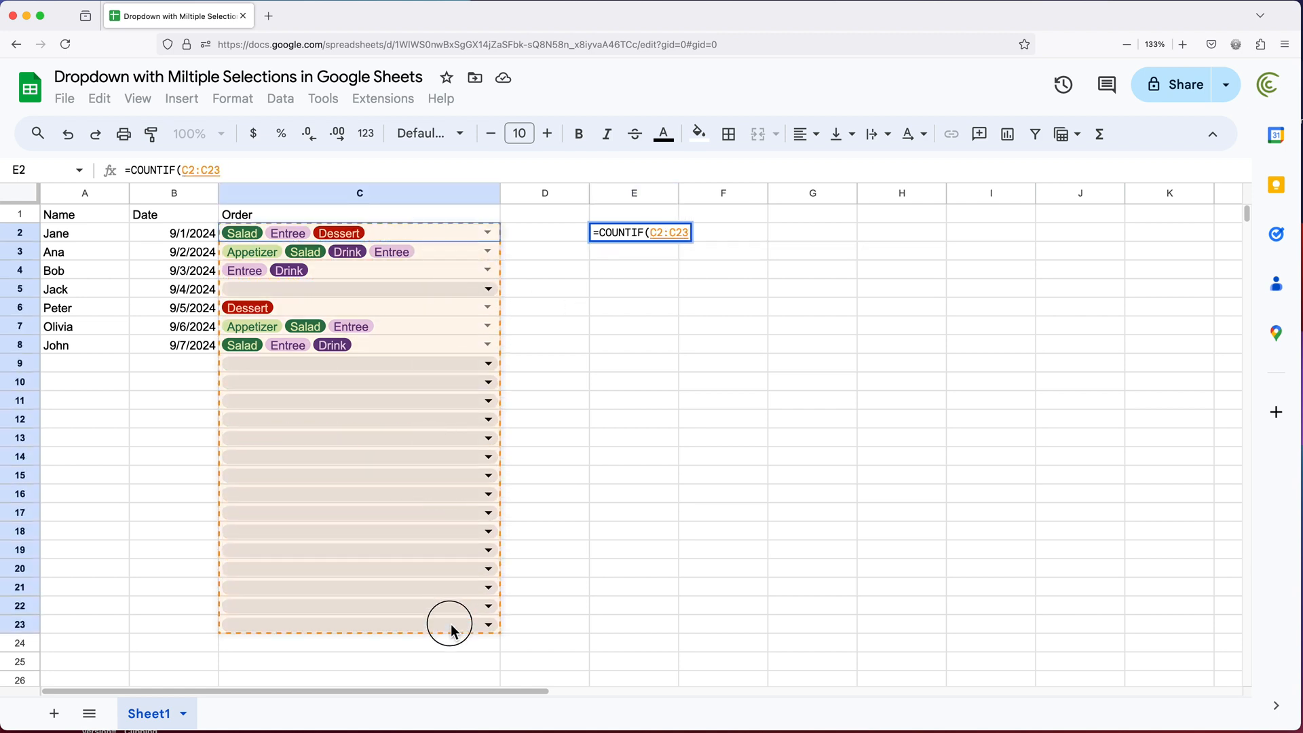
{"action": "type", "text": ","}
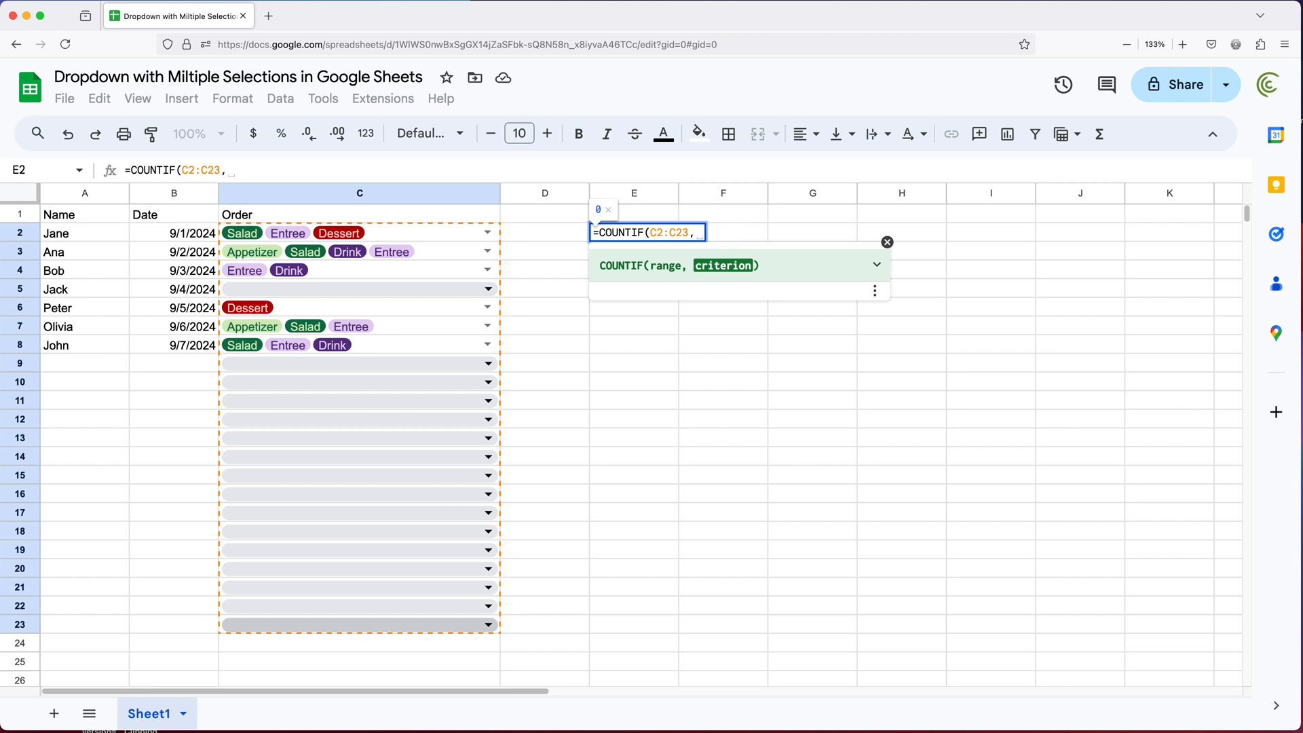
{"action": "type", "text": " \""}
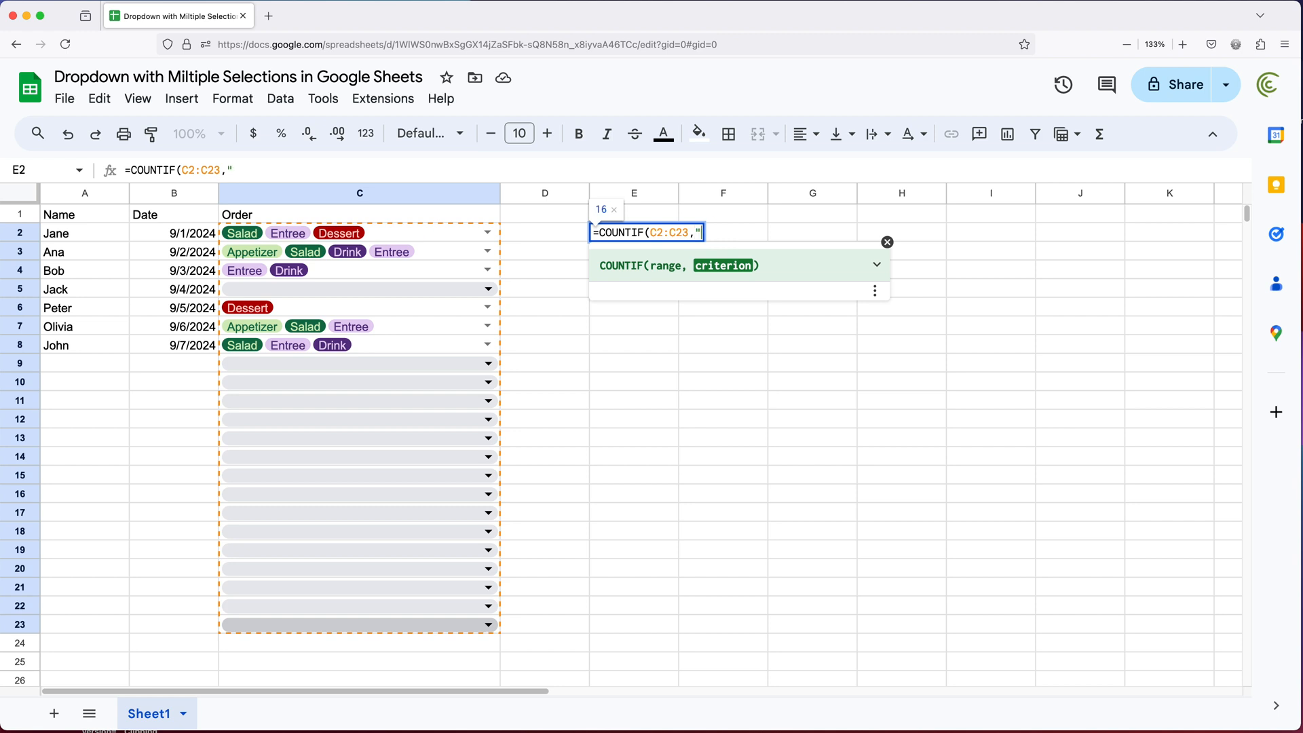
{"action": "type", "text": "*"}
{"action": "type", "text": "Salad"}
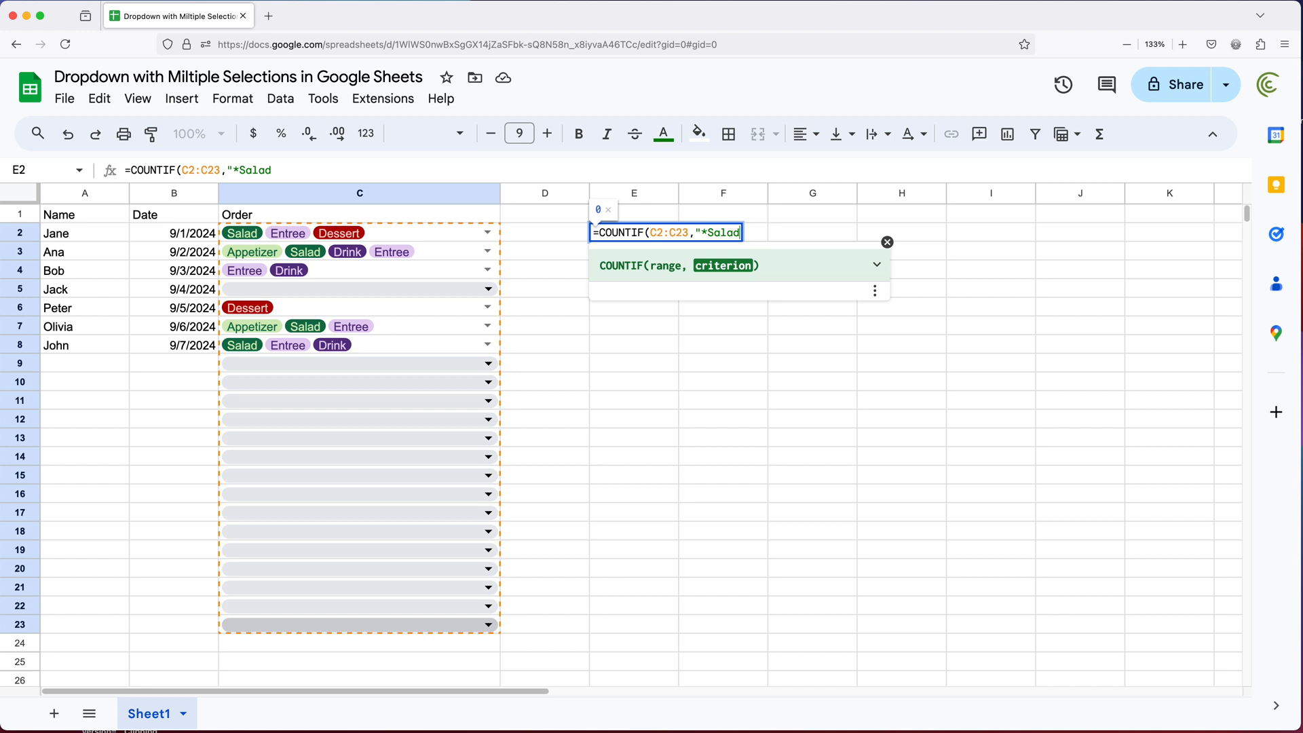
{"action": "type", "text": "*\")"}
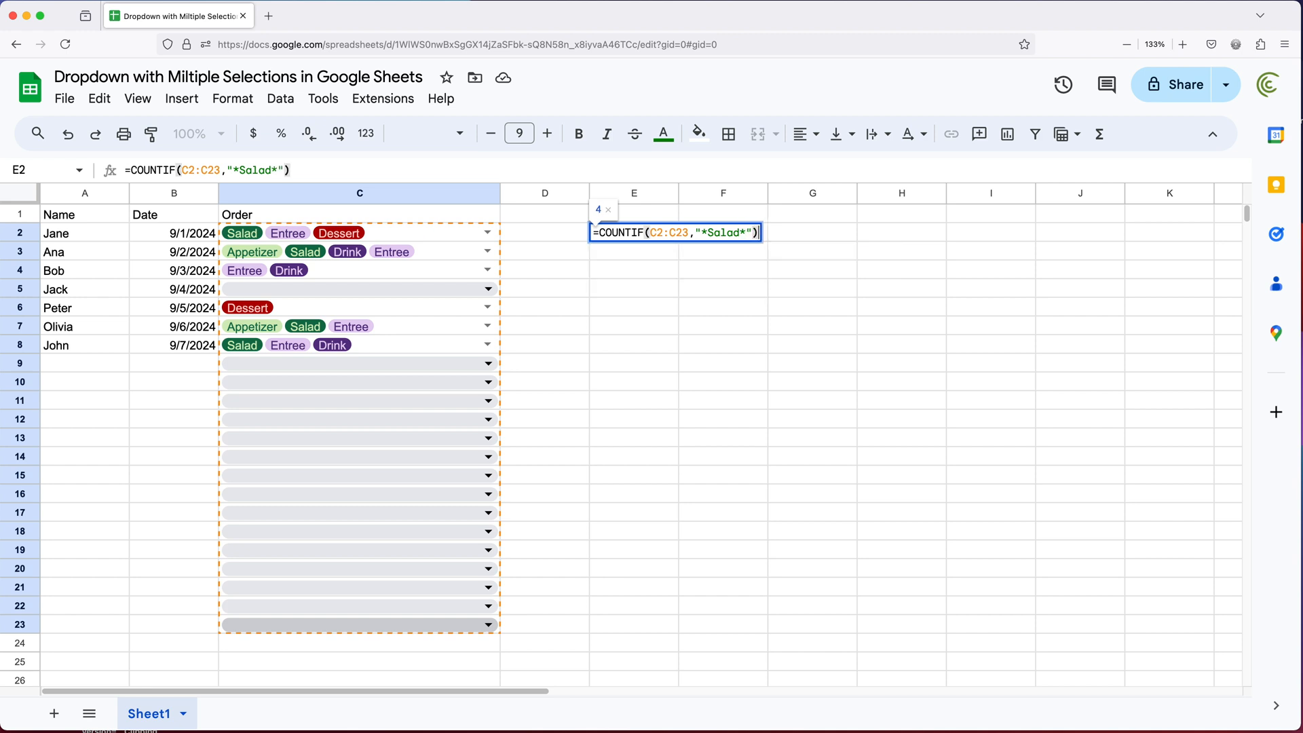
{"action": "key", "text": "Return"}
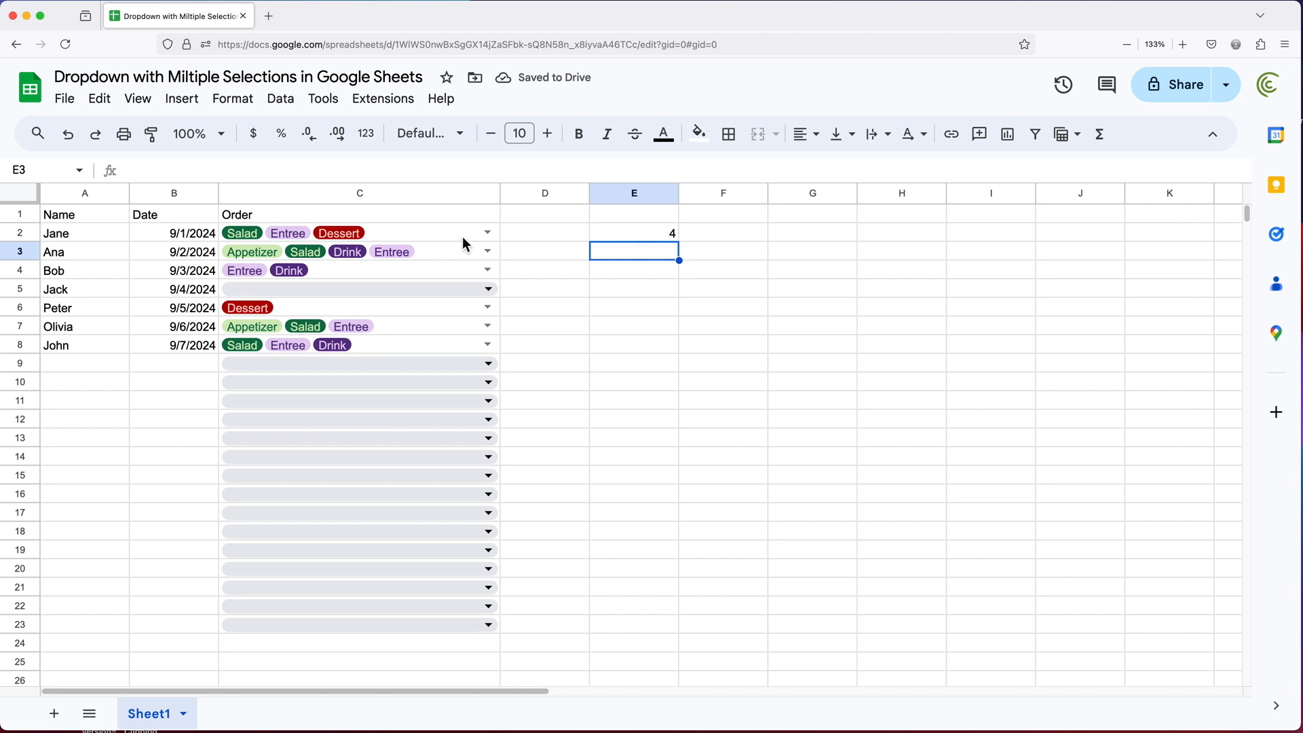
{"action": "left_click_drag", "start_coordinate": [521, 233], "coordinate": [371, 232]}
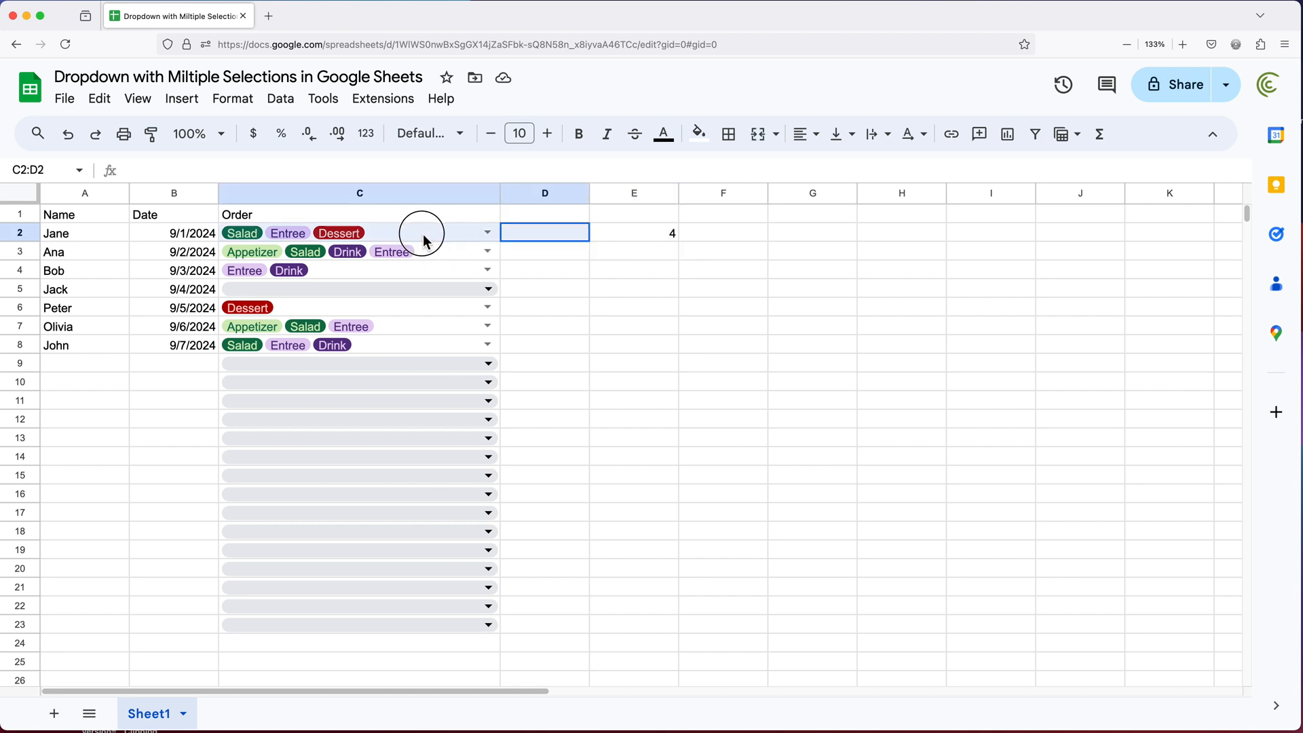
Change the criterion to lowercase "*salad*" in E2, still returning 4
{"action": "left_click", "coordinate": [670, 237]}
{"action": "double_click", "coordinate": [670, 237]}
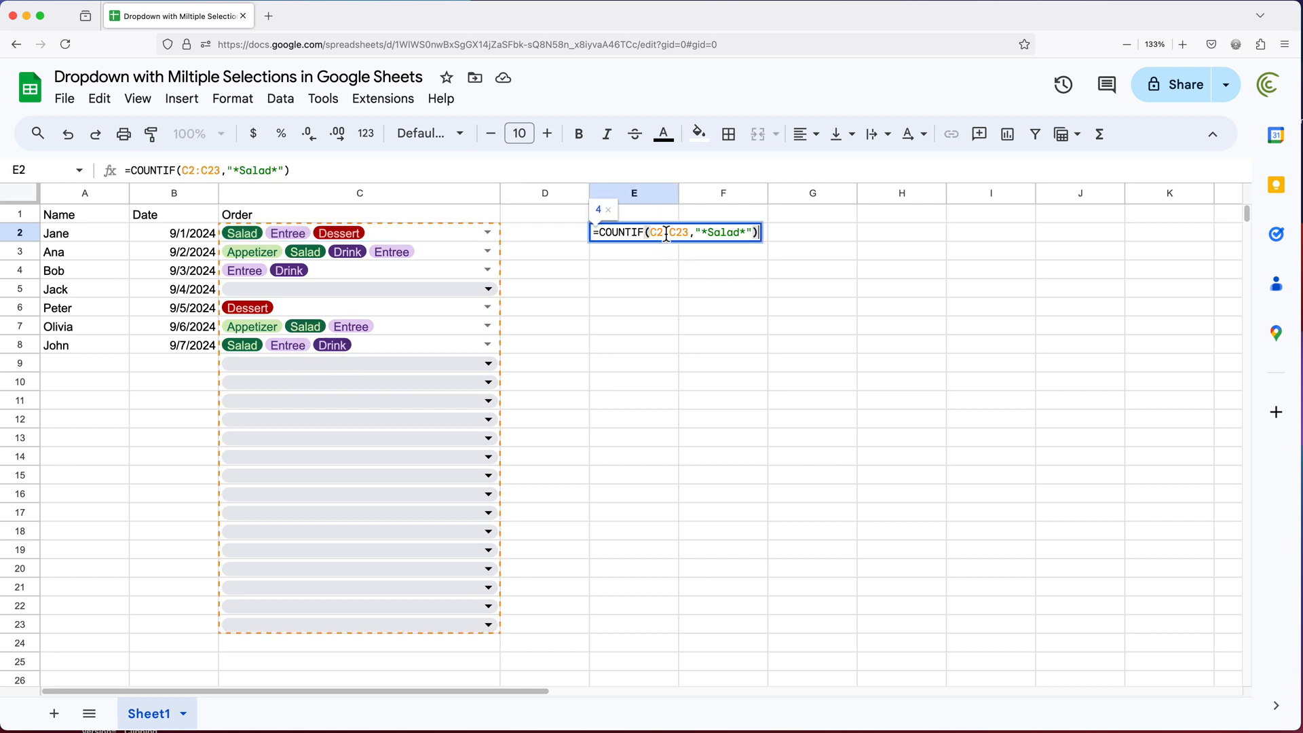
{"action": "left_click", "coordinate": [714, 232]}
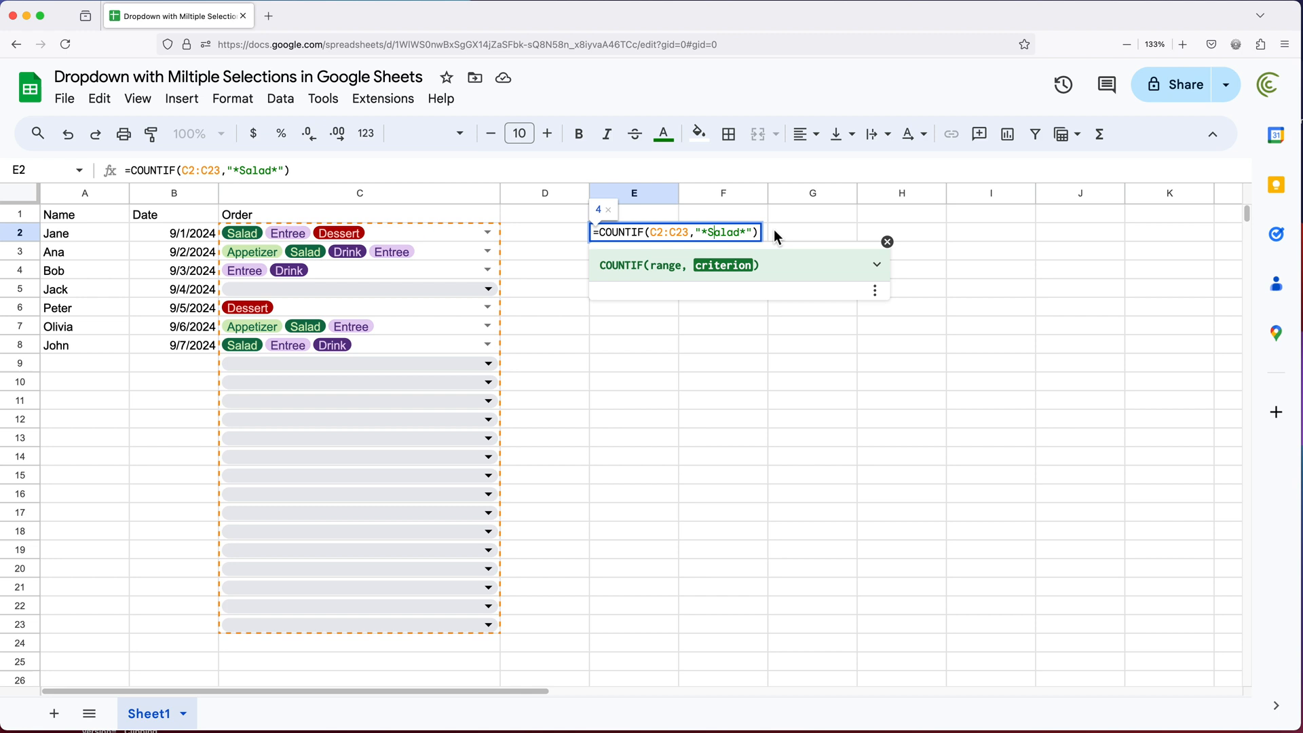
{"action": "key", "text": "BackSpace"}
{"action": "type", "text": "s"}
{"action": "key", "text": "Return"}
{"action": "double_click", "coordinate": [638, 235]}
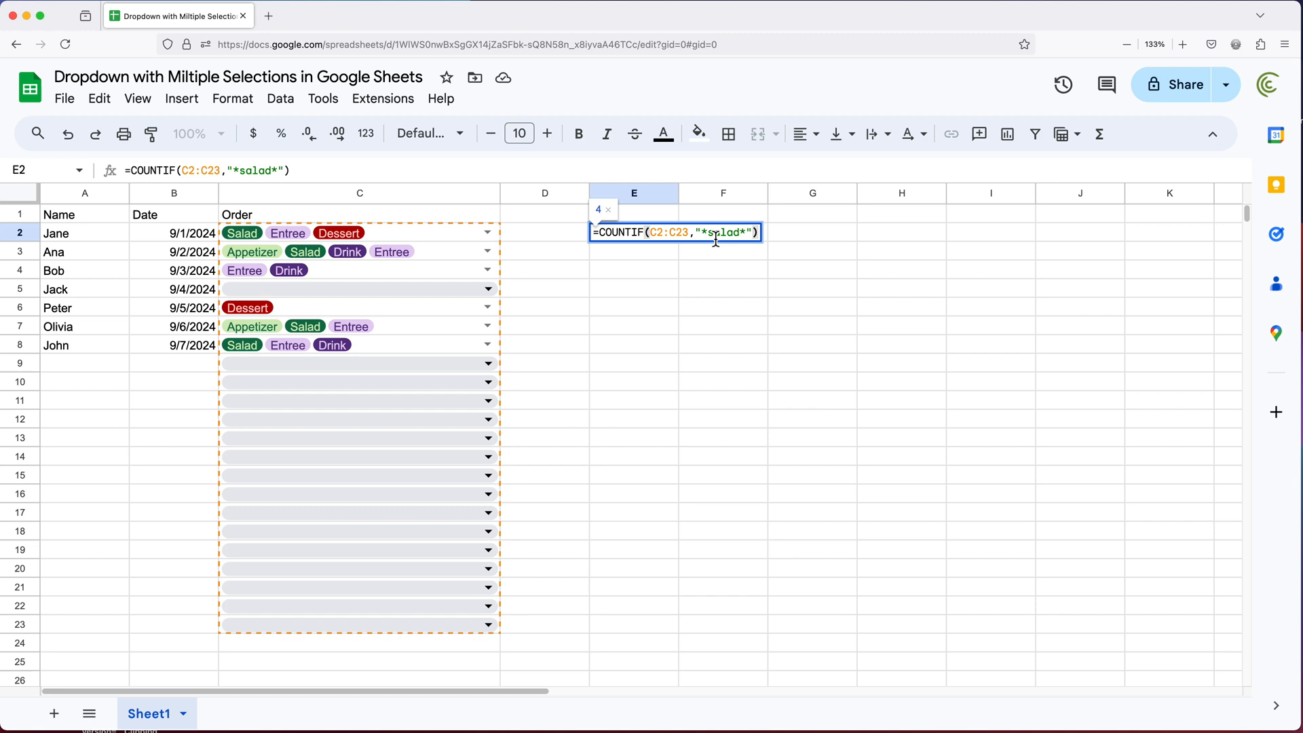
{"action": "key", "text": "Return"}
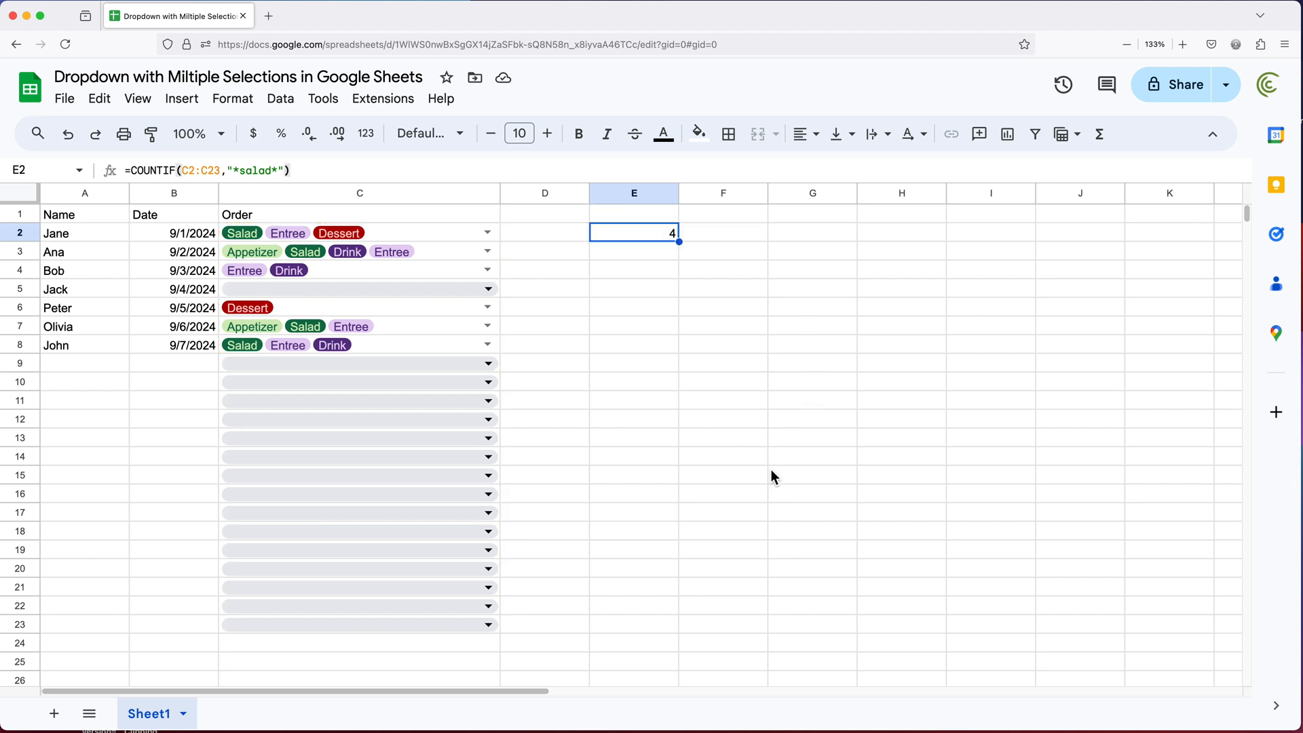
Enter female and male in E10:E11 and review the salad criterion in E2
{"action": "left_click", "coordinate": [651, 386]}
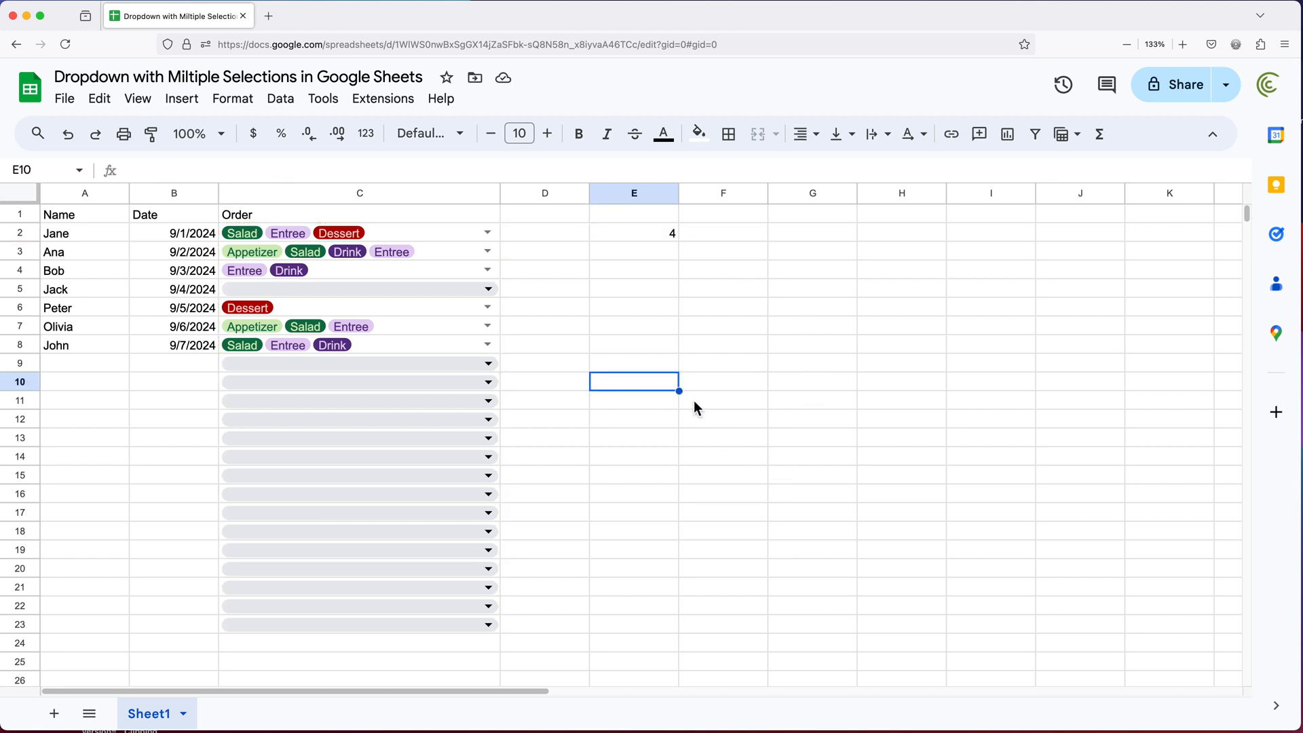
{"action": "type", "text": "female"}
{"action": "key", "text": "Return"}
{"action": "type", "text": "male"}
{"action": "key", "text": "Return"}
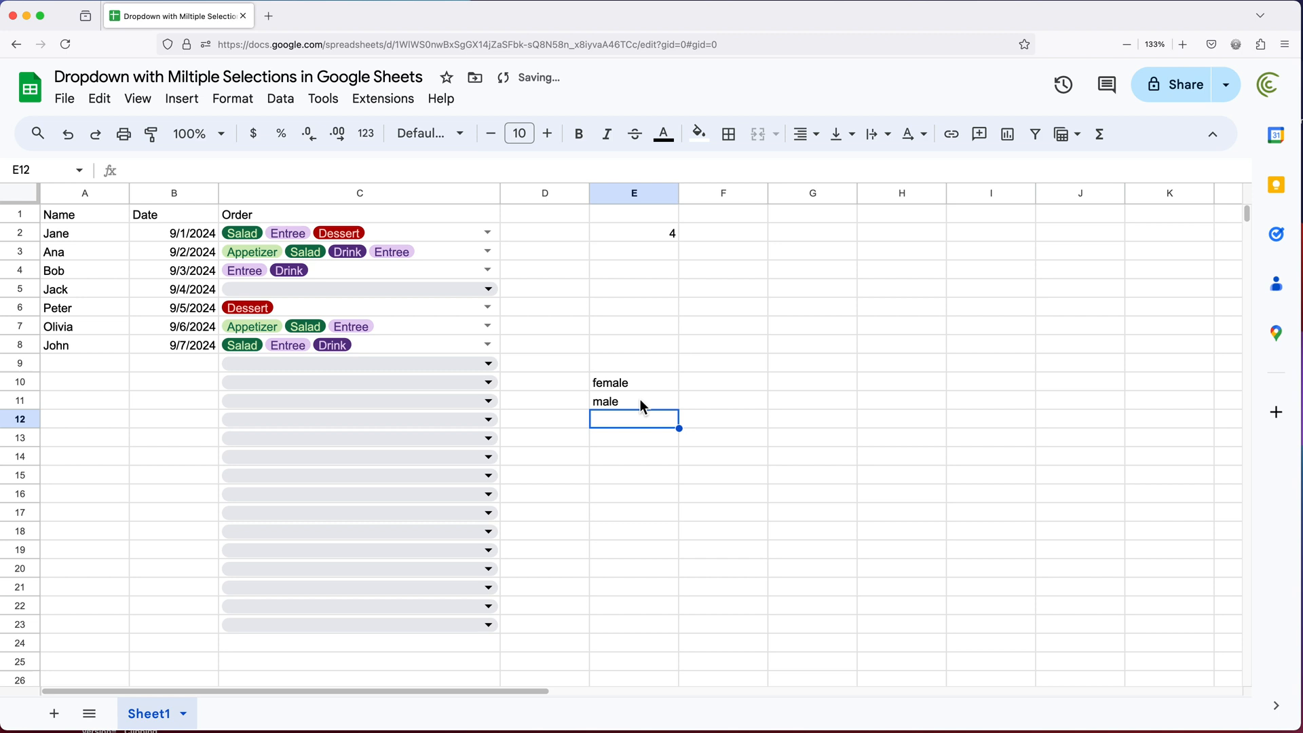
{"action": "left_click_drag", "start_coordinate": [639, 385], "coordinate": [636, 408]}
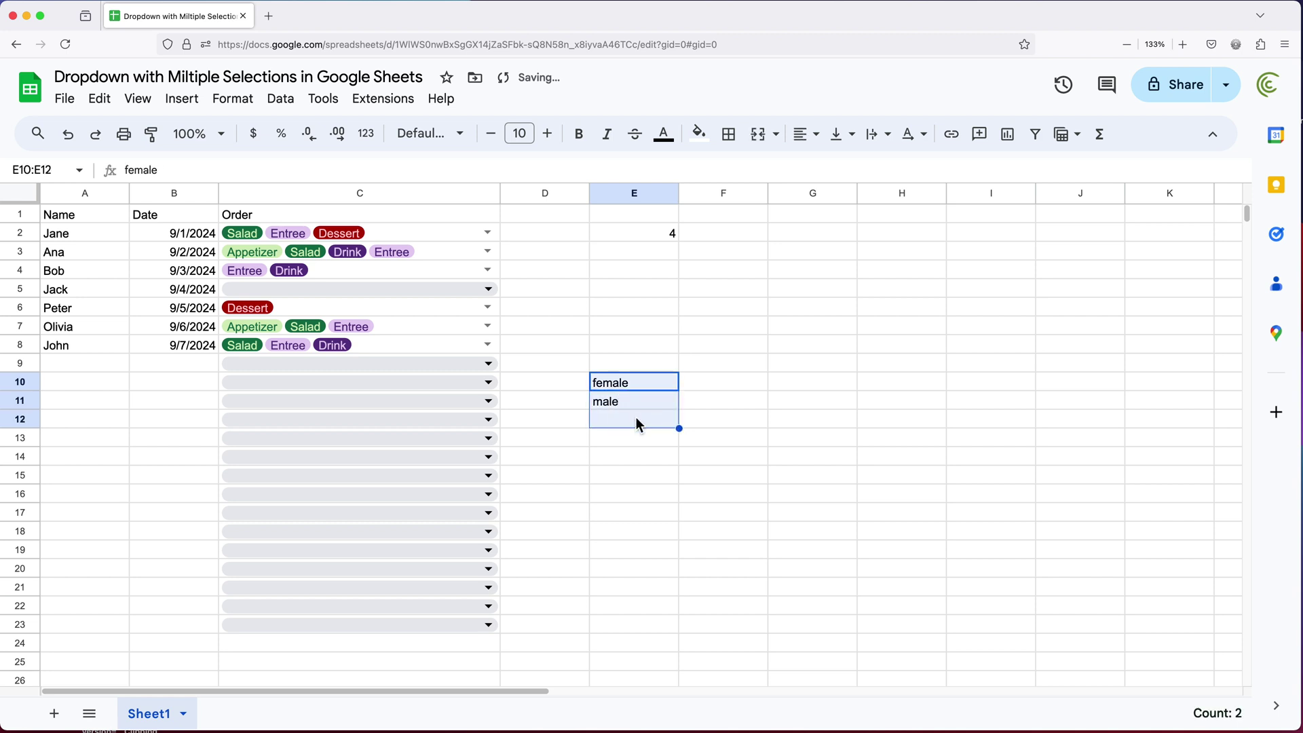
{"action": "left_click", "coordinate": [624, 384]}
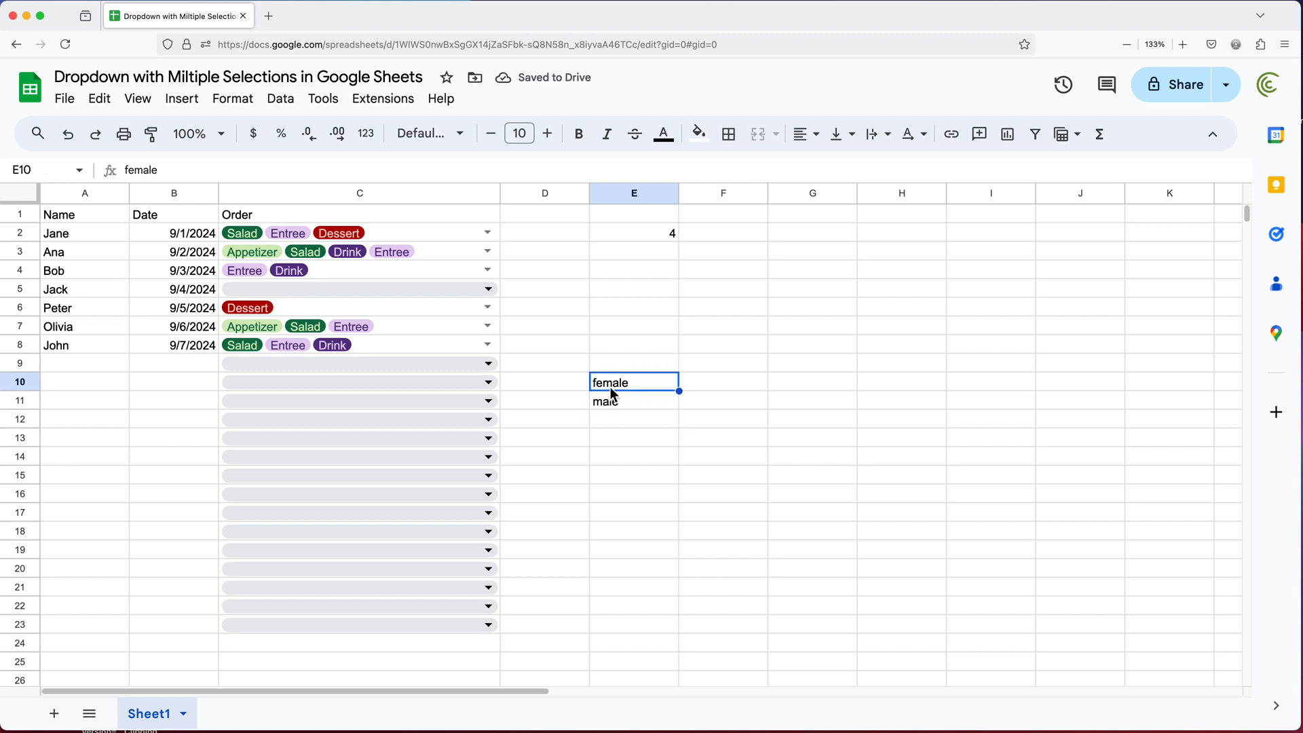
{"action": "double_click", "coordinate": [649, 232]}
{"action": "left_click_drag", "start_coordinate": [709, 234], "coordinate": [743, 234]}
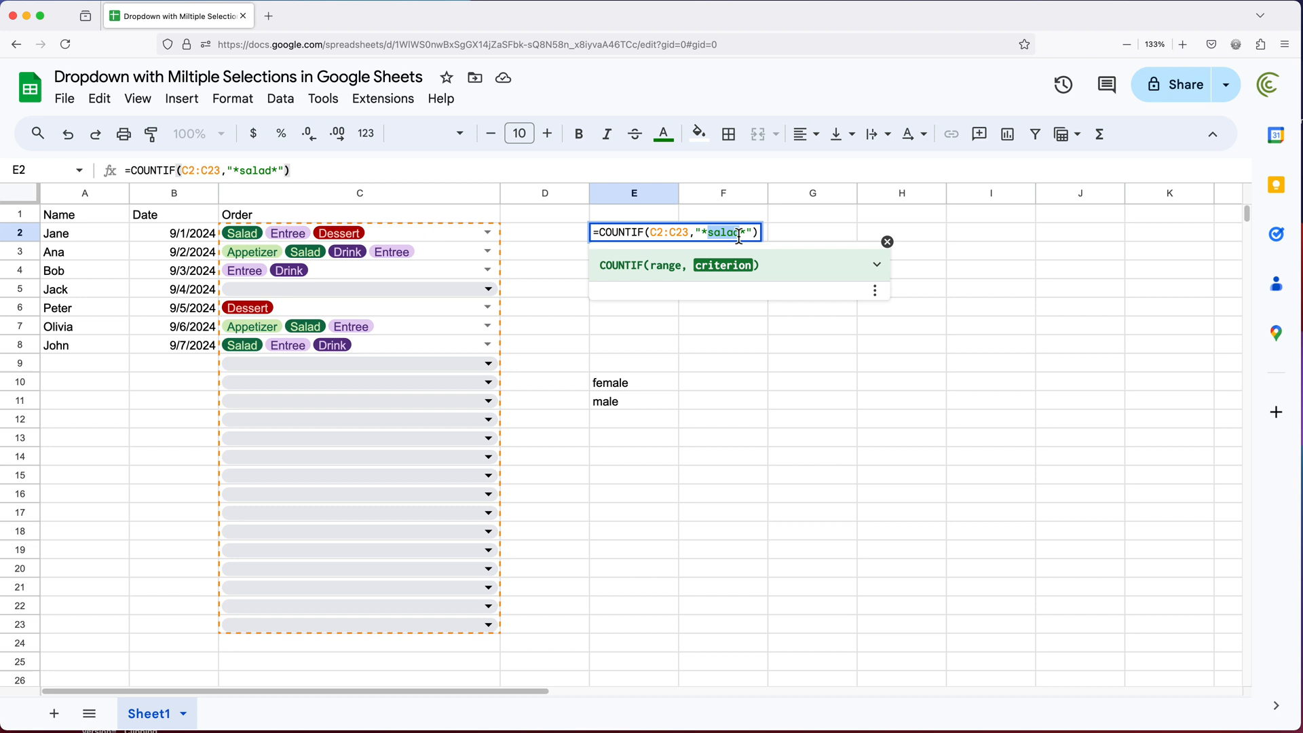
{"action": "key", "text": "Escape"}
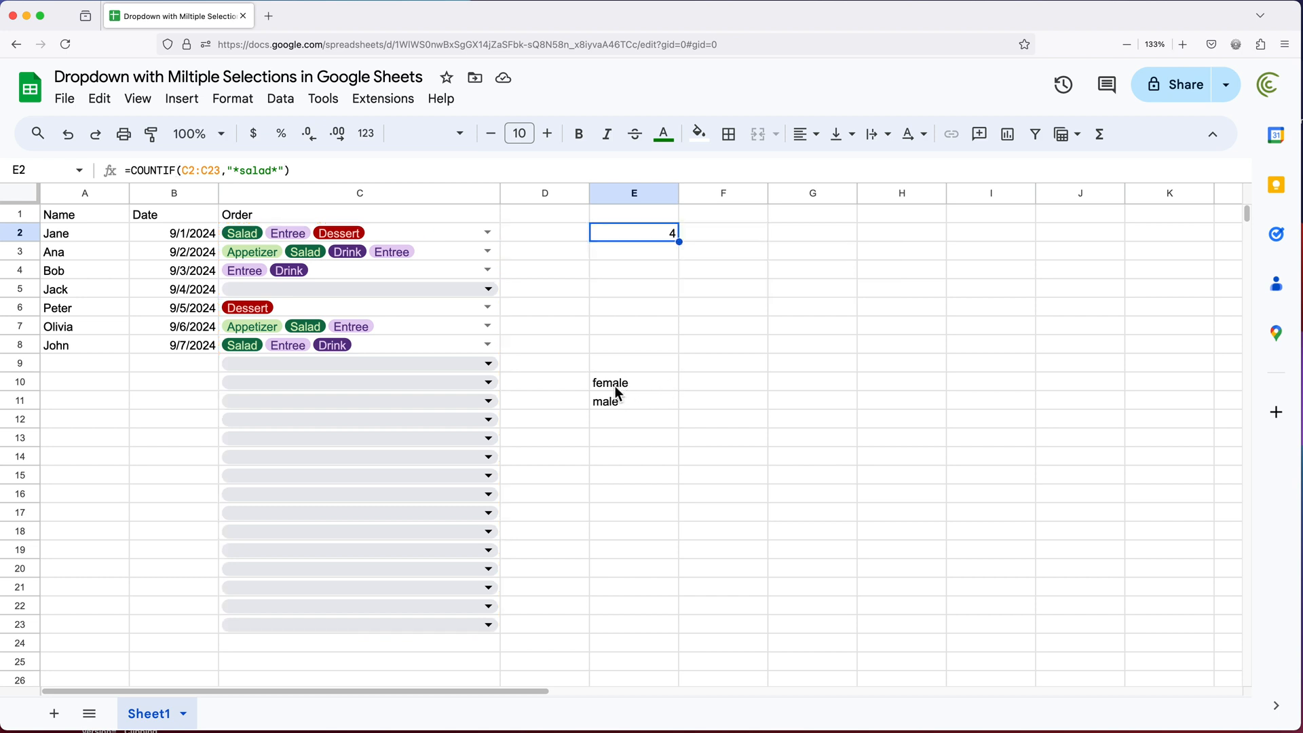
Clear the female and male entries from E10:E11, keeping E2's count of 4
{"action": "left_click", "coordinate": [616, 389]}
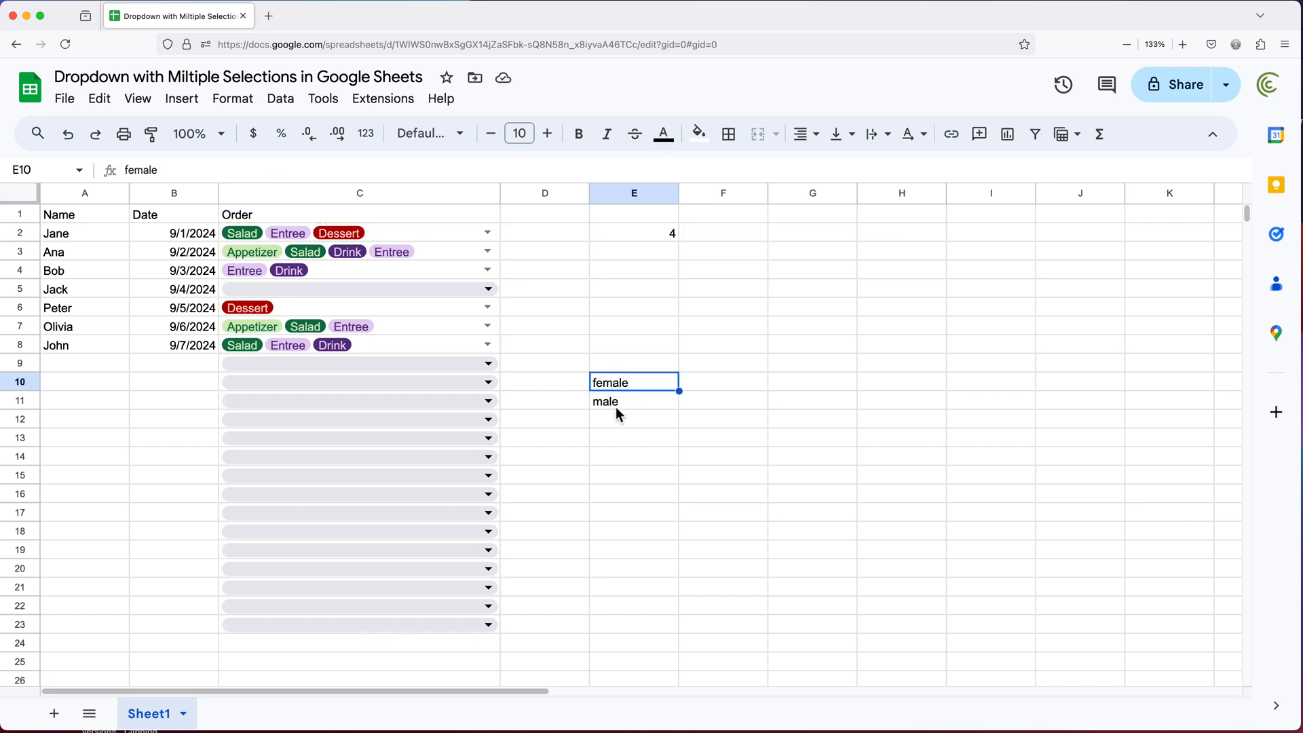
{"action": "left_click", "coordinate": [616, 404]}
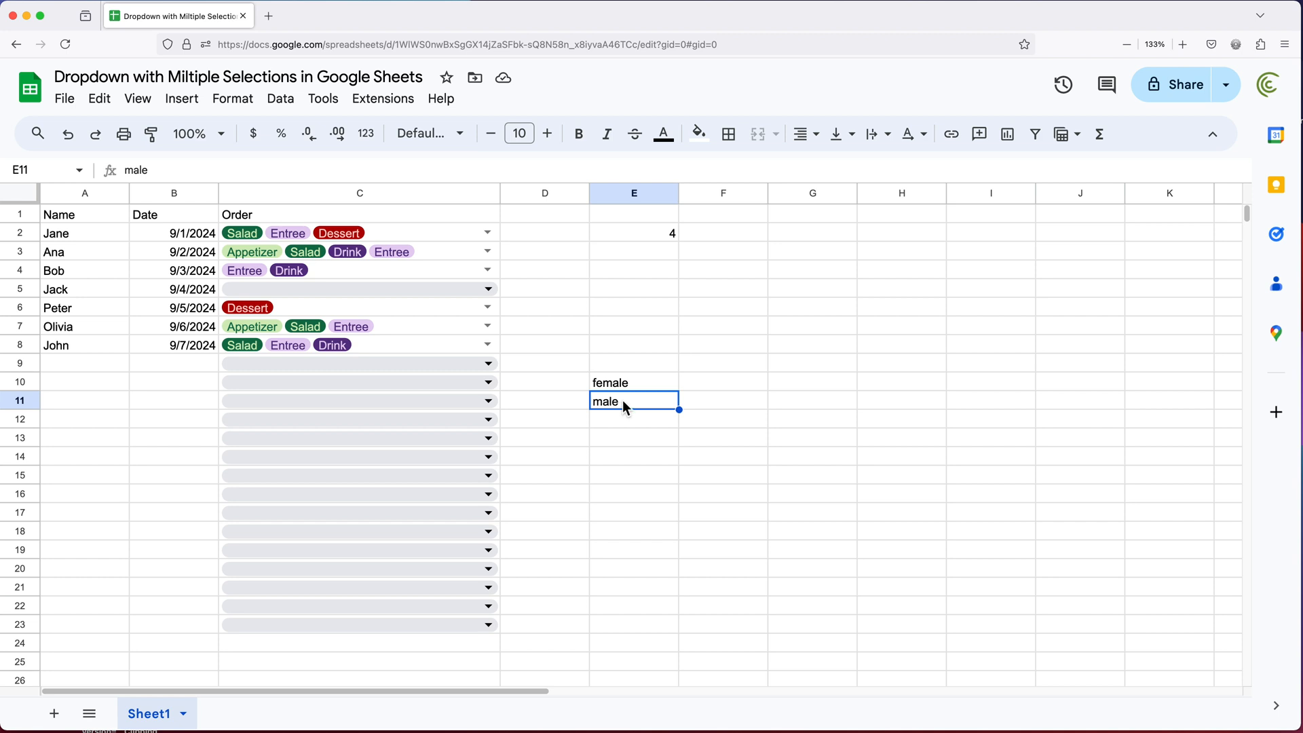
{"action": "double_click", "coordinate": [633, 232]}
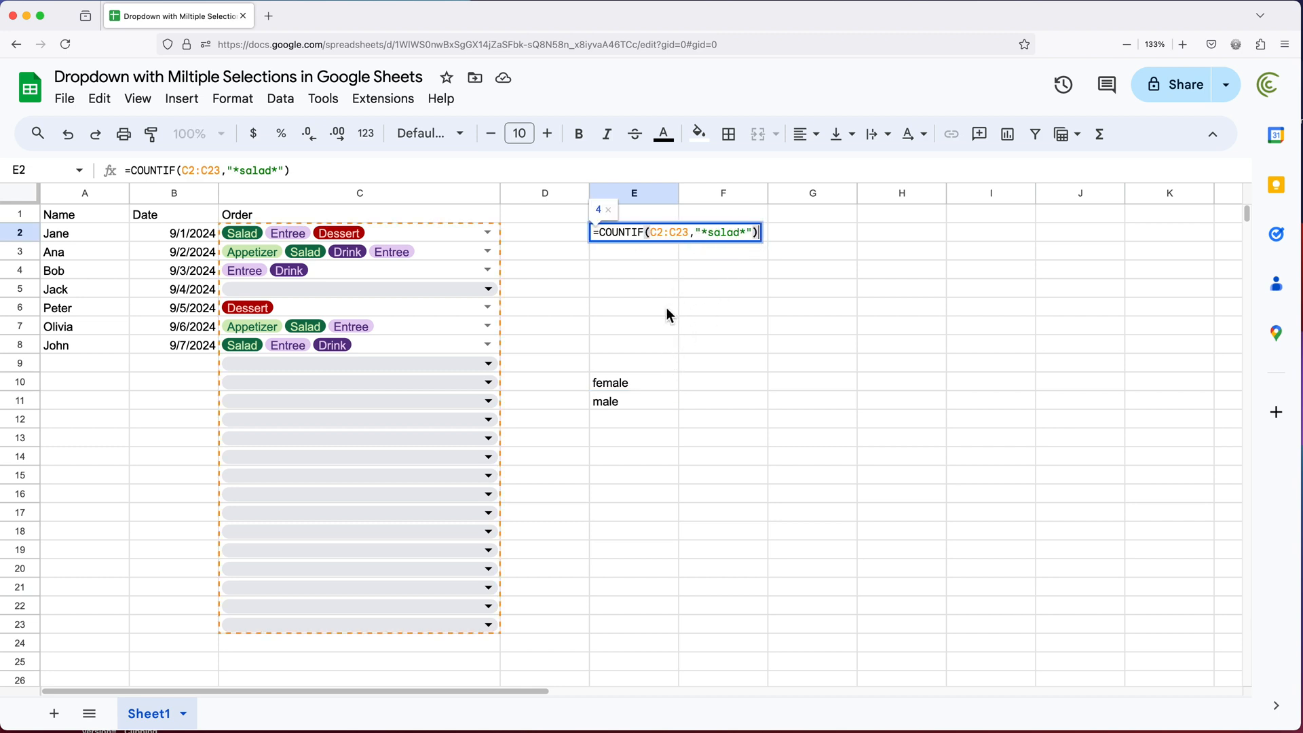
{"action": "key", "text": "Escape"}
{"action": "left_click_drag", "start_coordinate": [629, 383], "coordinate": [633, 400]}
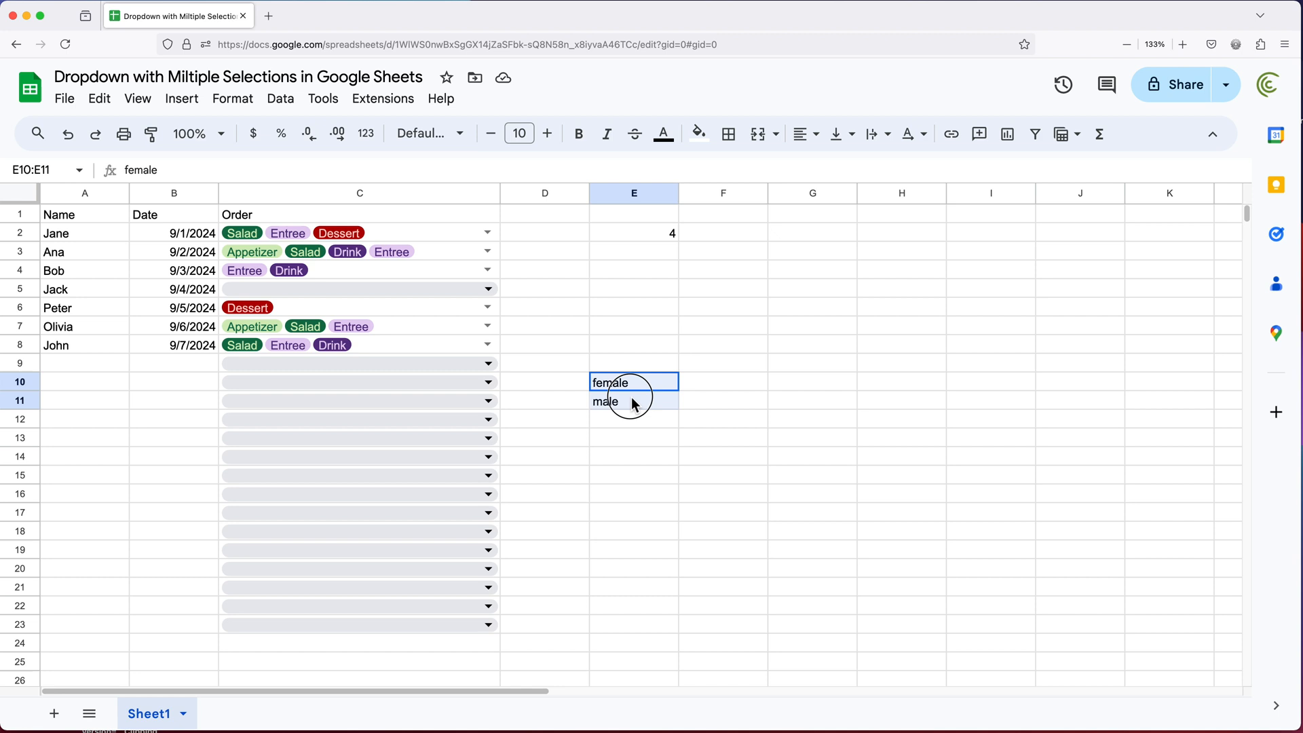
{"action": "key", "text": "Delete"}
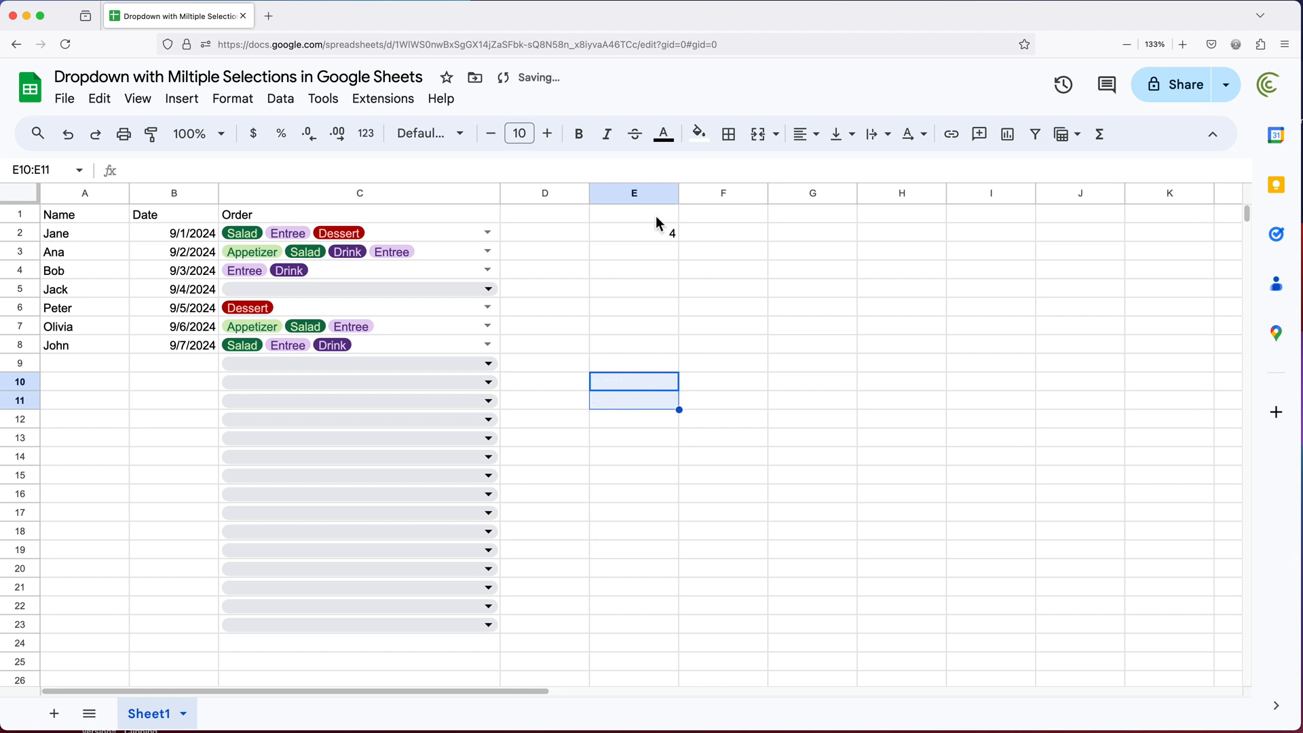
{"action": "double_click", "coordinate": [634, 234]}
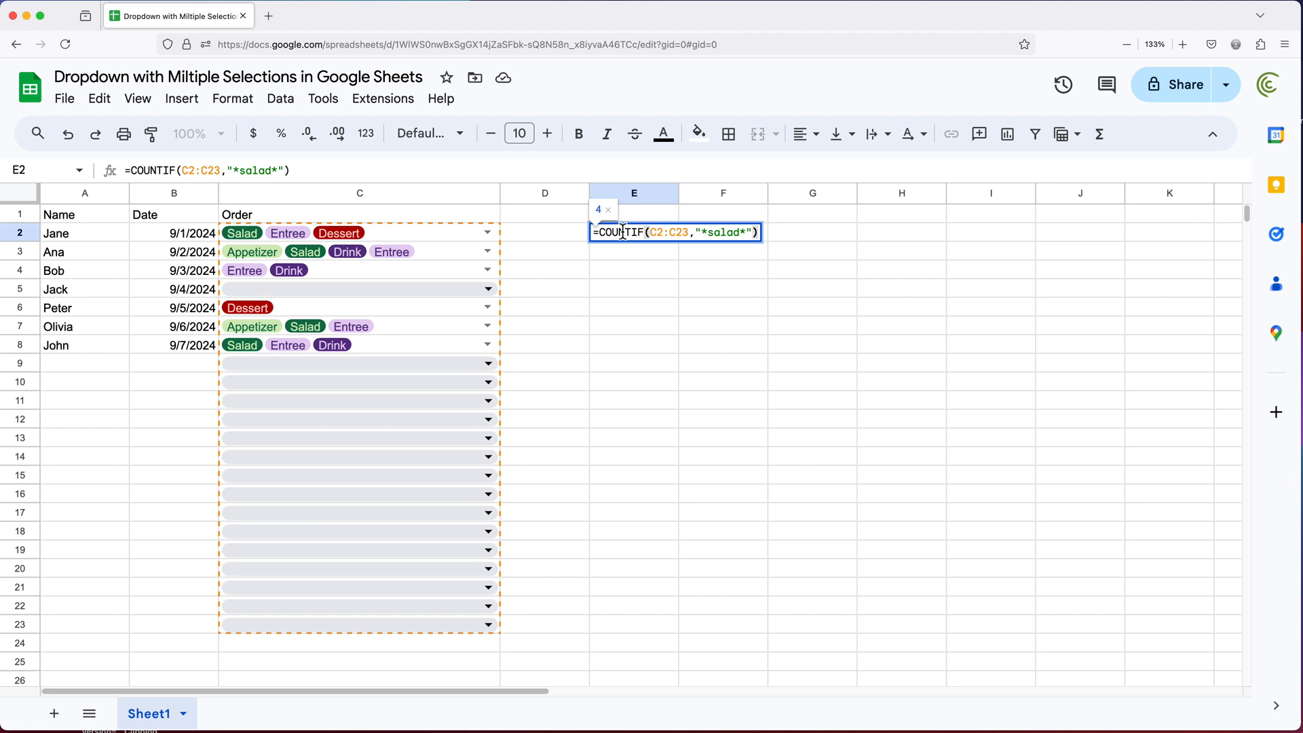
Zoom the sheet in and delete the COUNTIF salad count so E2 is empty
{"action": "triple_click", "coordinate": [617, 232]}
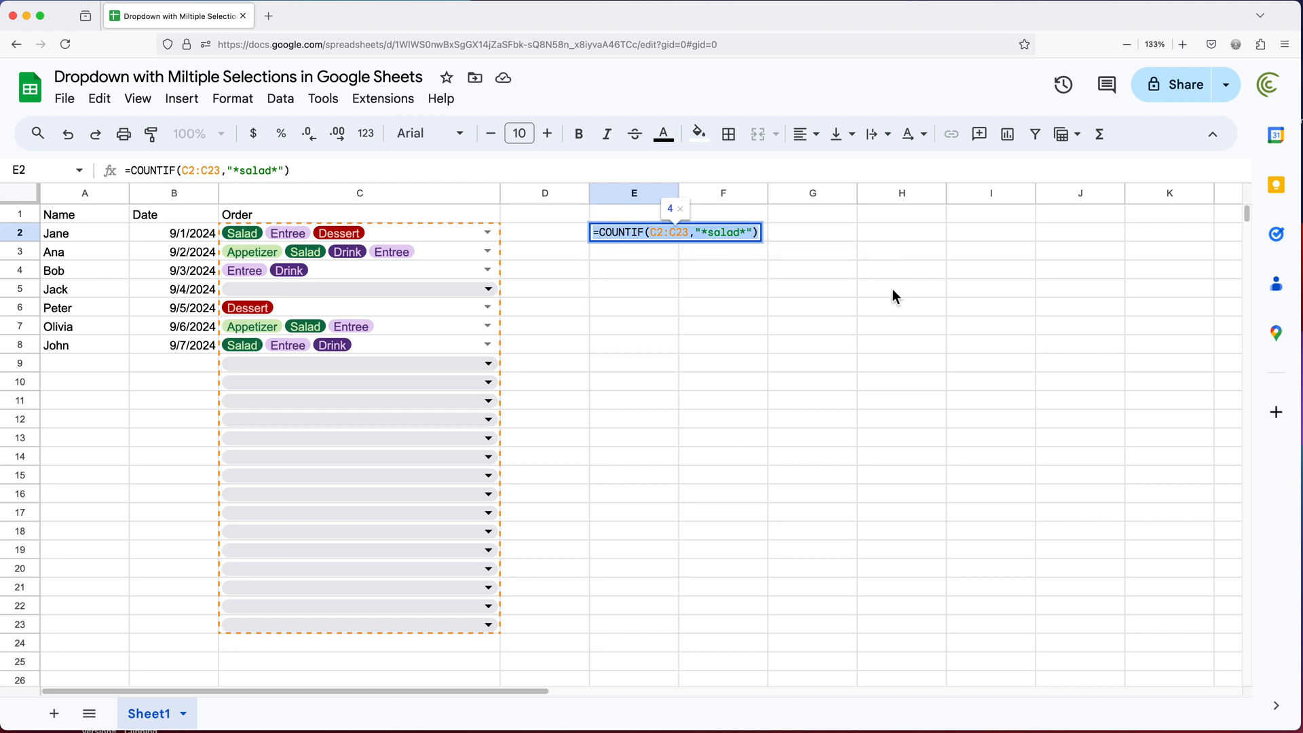
{"action": "key", "text": "Escape"}
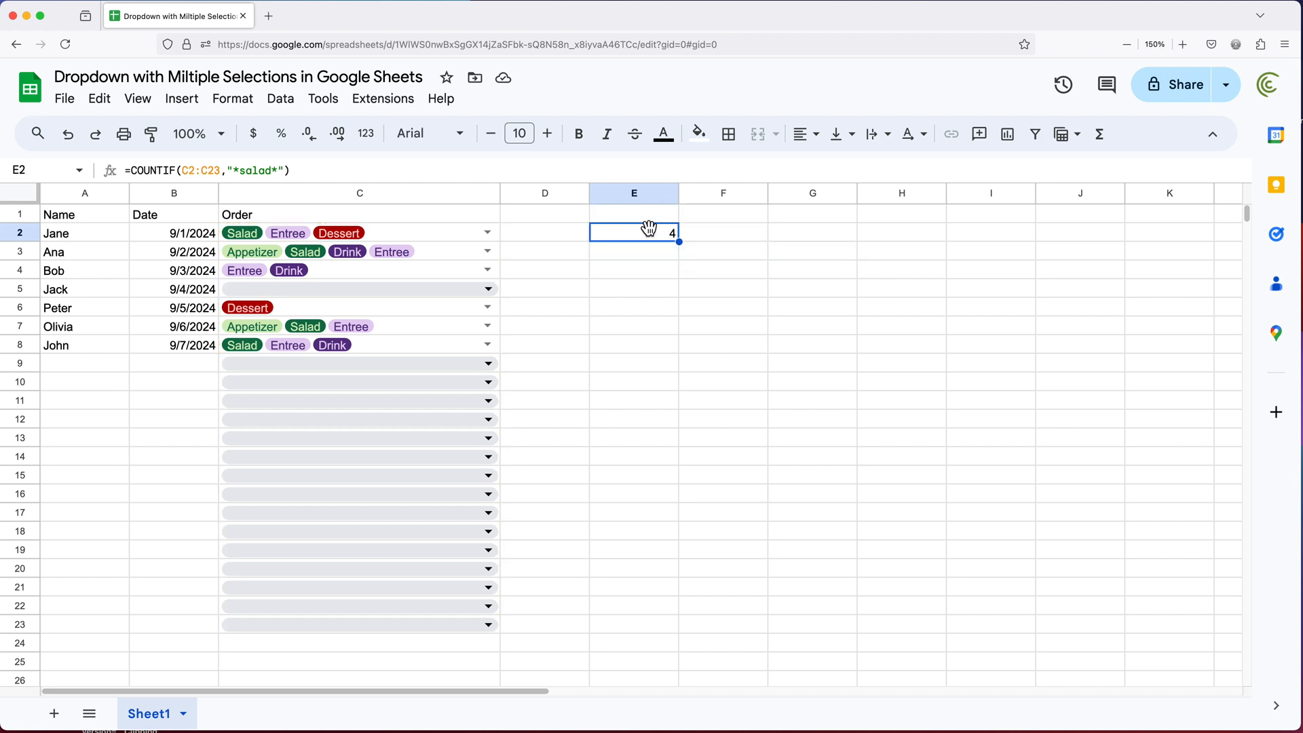
{"action": "key", "text": "ctrl+plus"}
{"action": "key", "text": "ctrl+plus"}
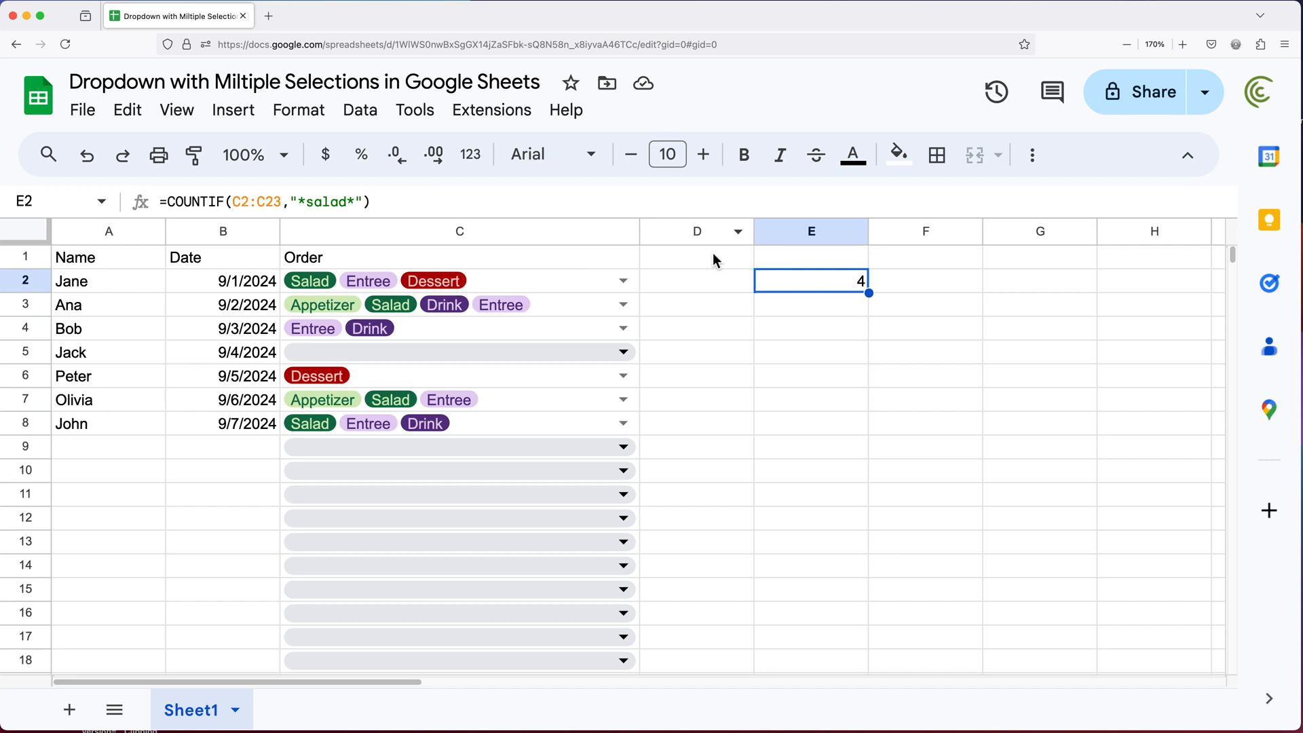
{"action": "double_click", "coordinate": [791, 280]}
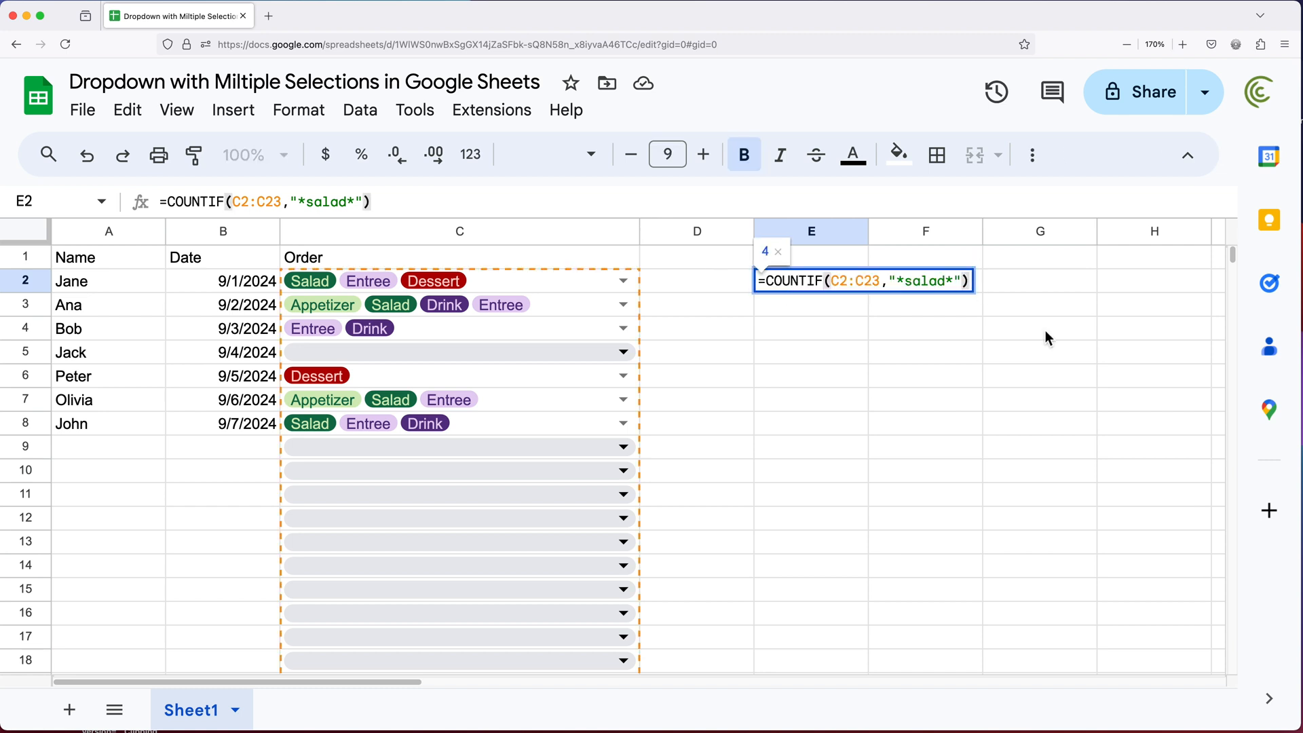
{"action": "key", "text": "Escape"}
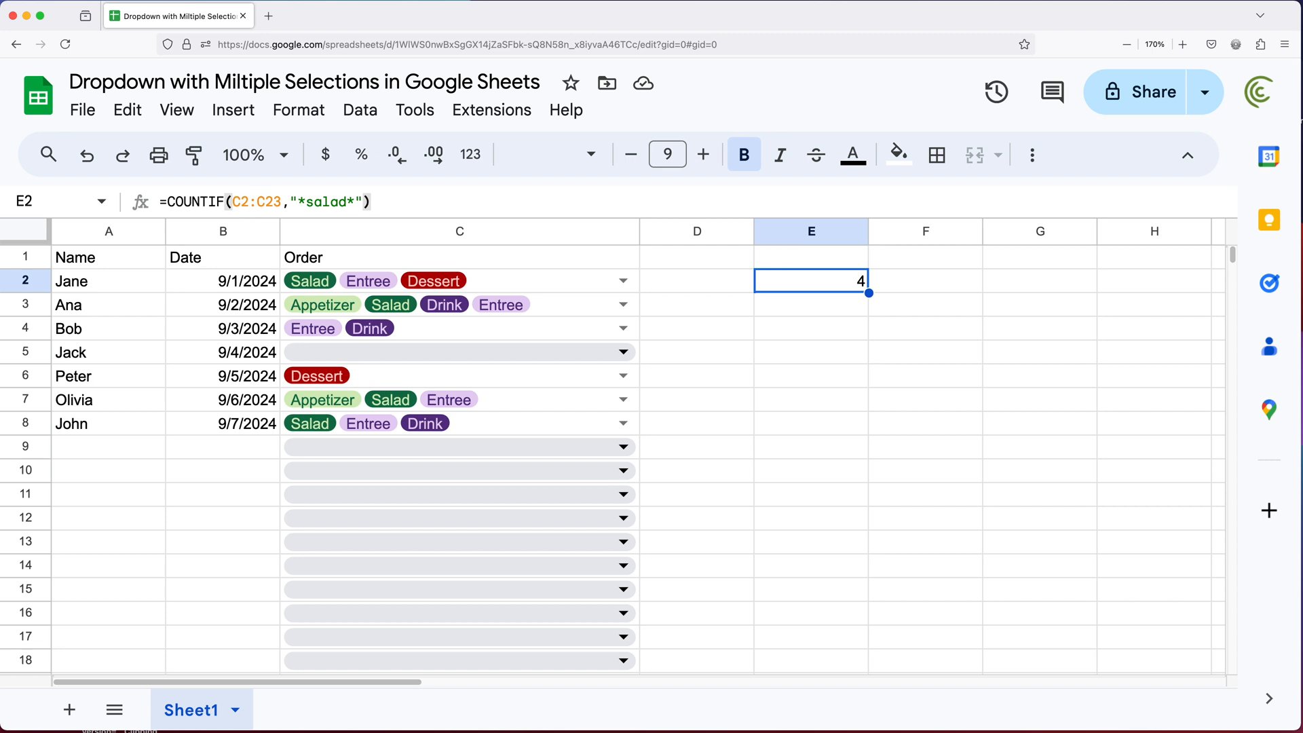
{"action": "key", "text": "Delete"}
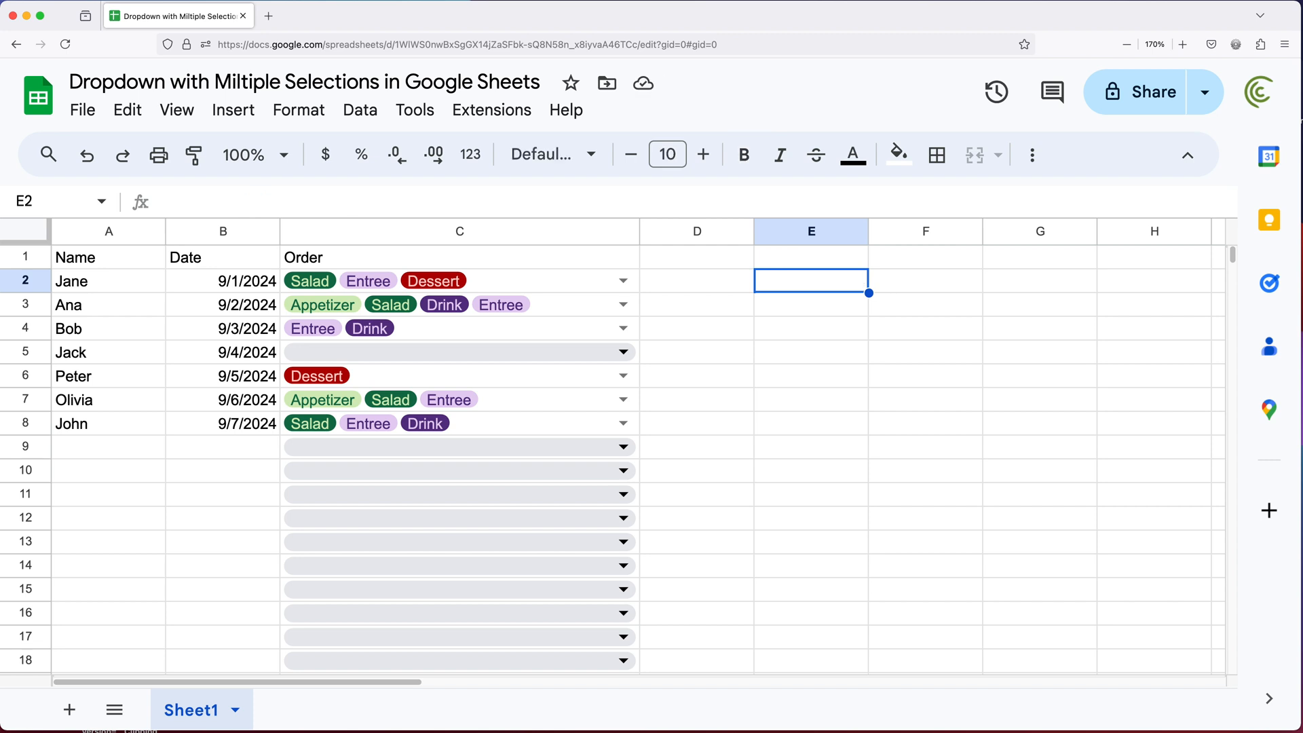
{"action": "type", "text": "RE"}
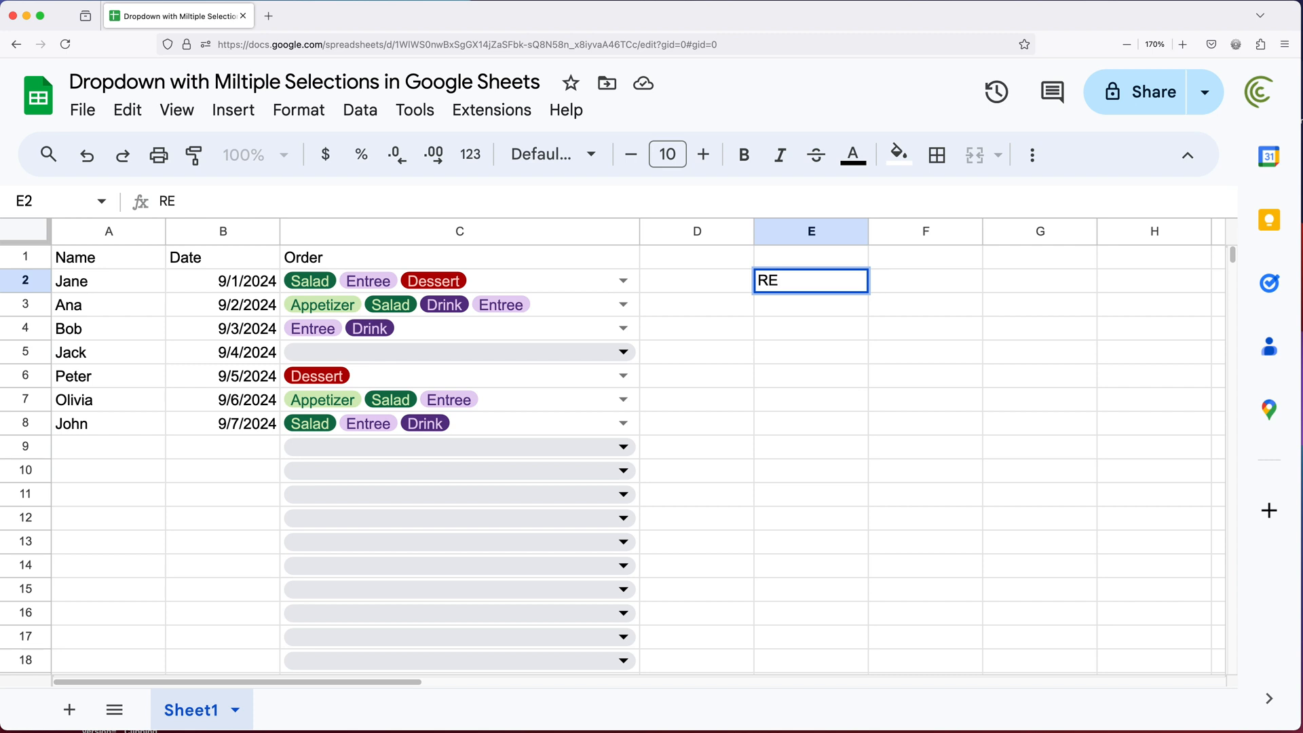
Enter =REGEXMATCH(C2,"\bSalad\b") in E2, returning TRUE for Jane's order
{"action": "key", "text": "BackSpace"}
{"action": "key", "text": "BackSpace"}
{"action": "type", "text": "="}
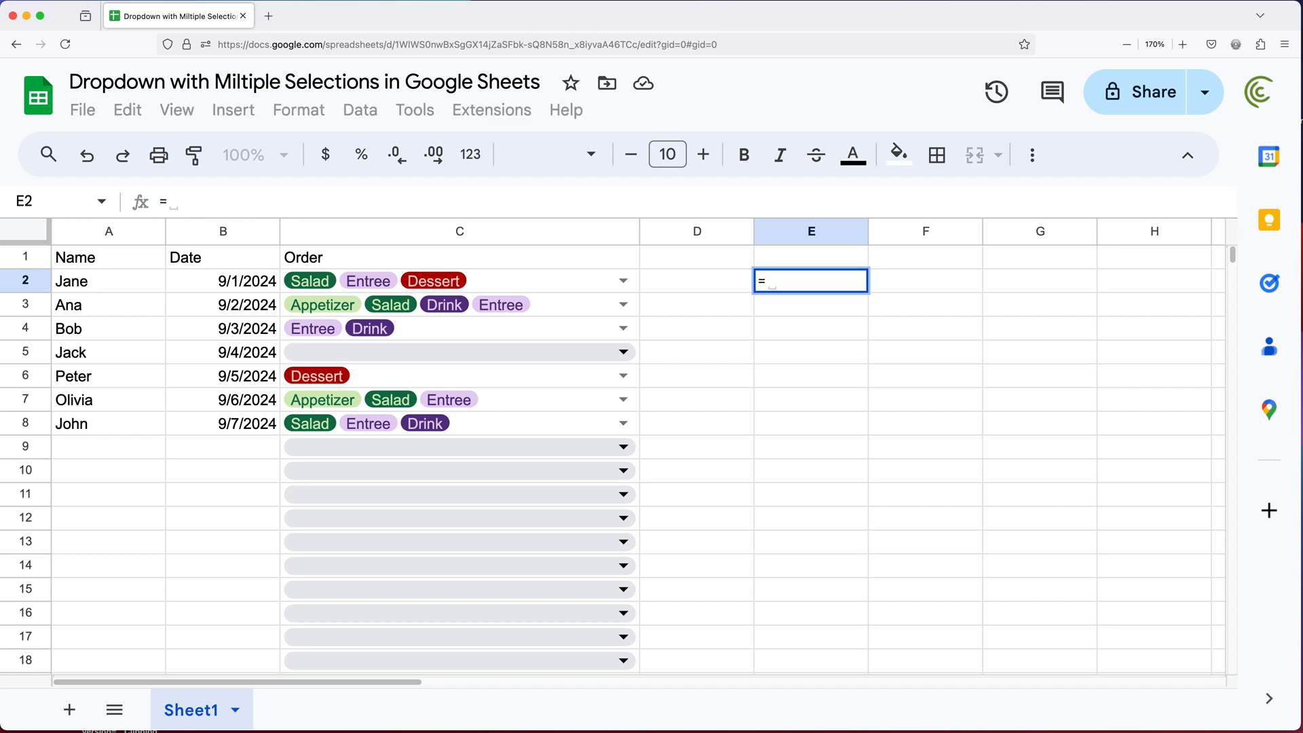
{"action": "type", "text": "REGE"}
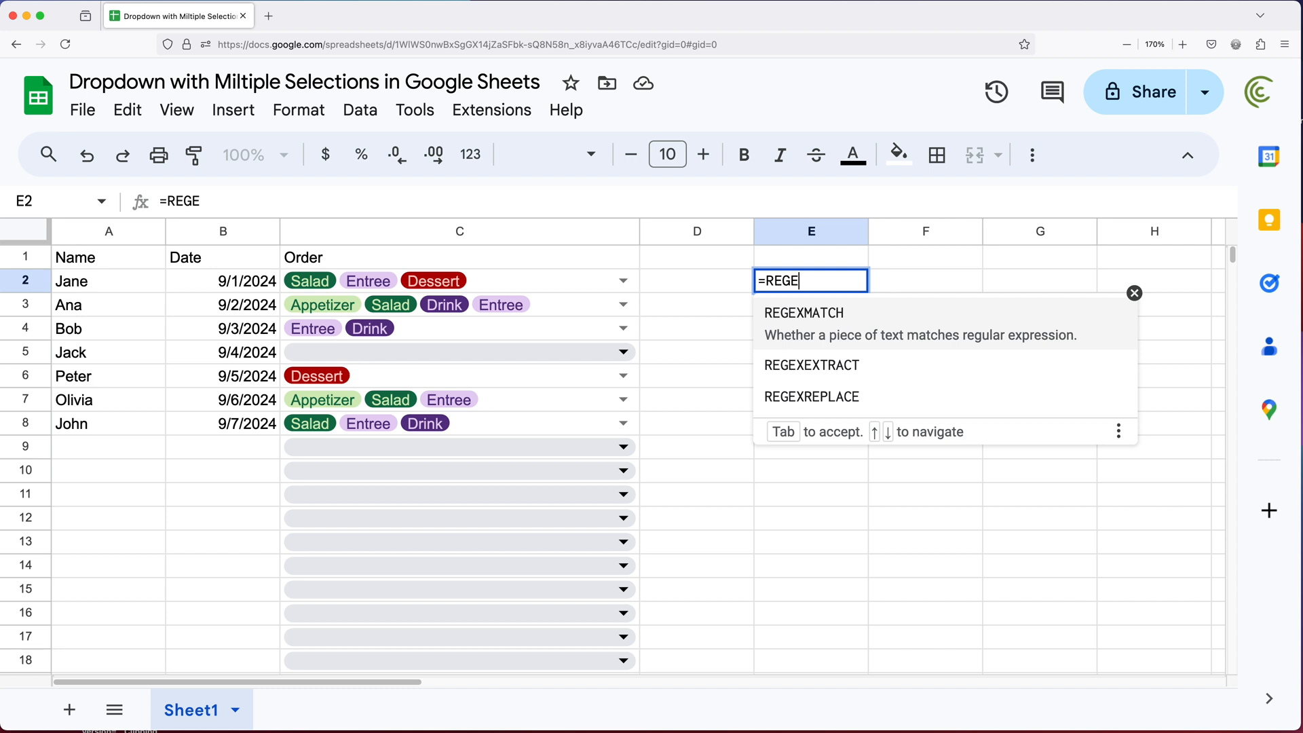
{"action": "key", "text": "Tab"}
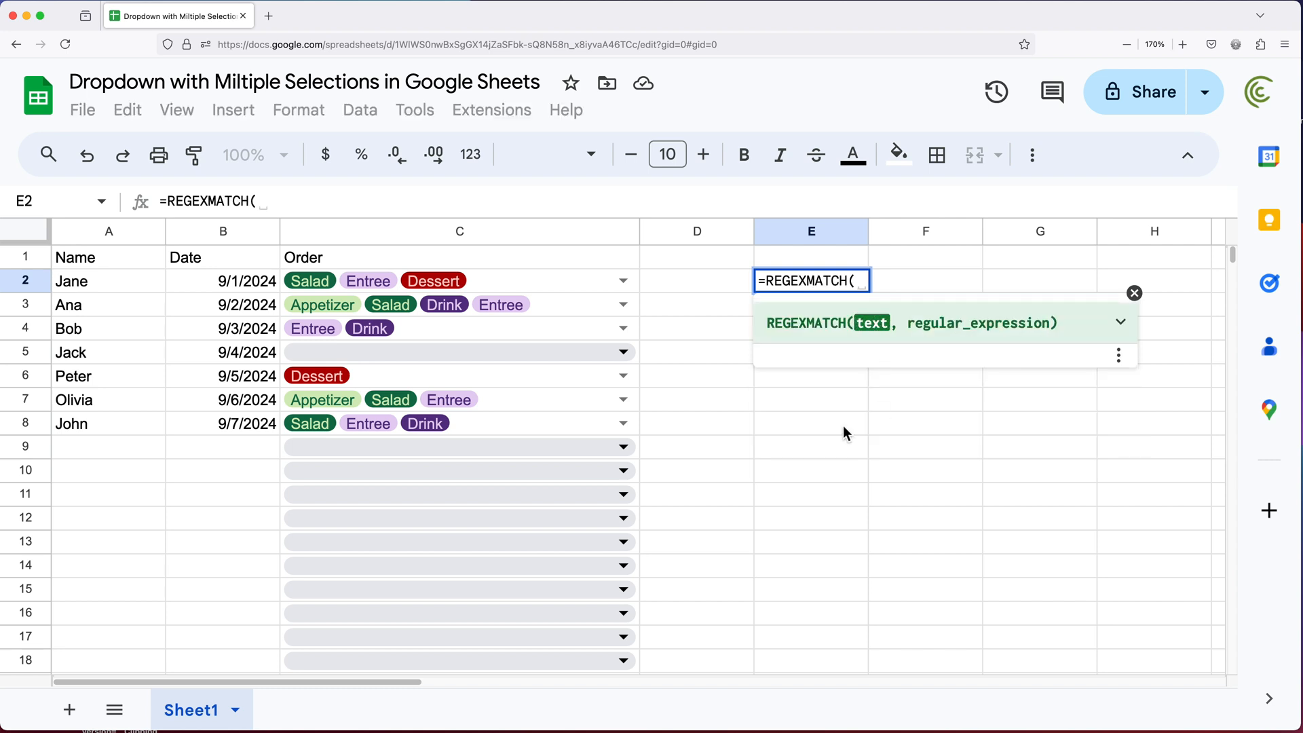
{"action": "left_click", "coordinate": [498, 280]}
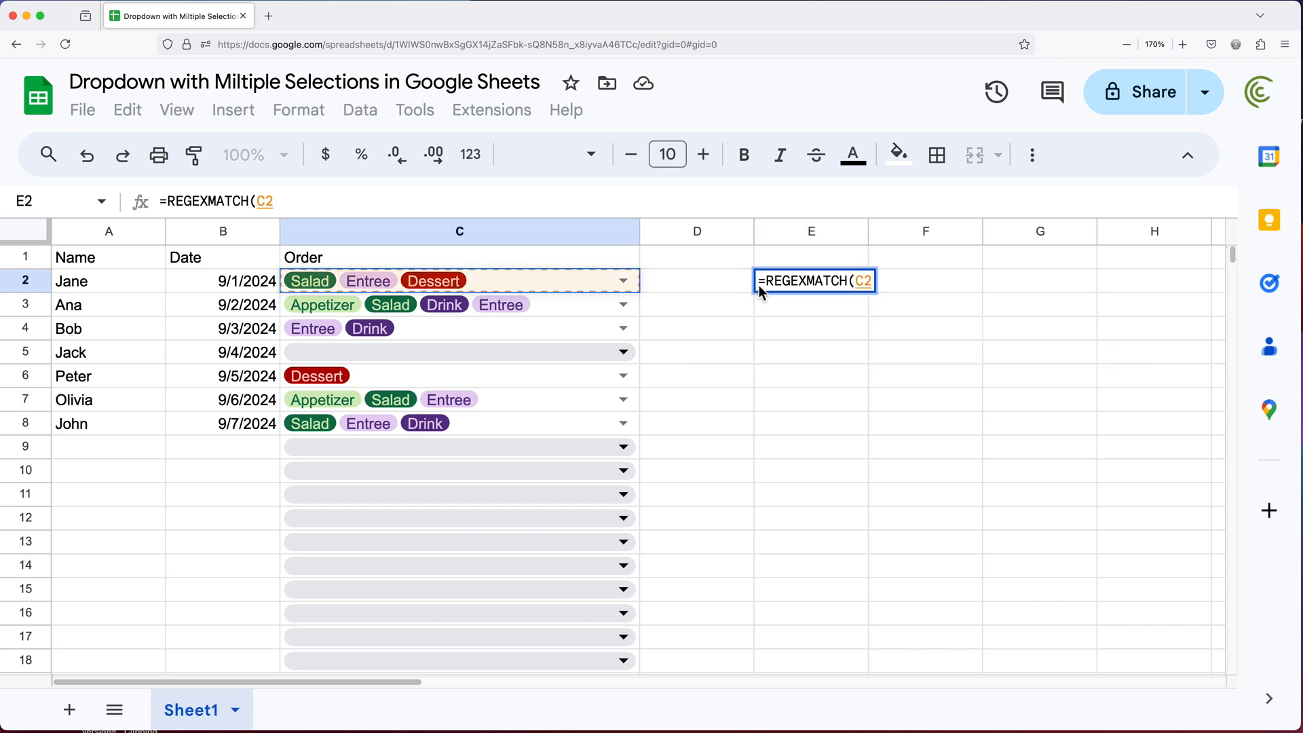
{"action": "type", "text": ","}
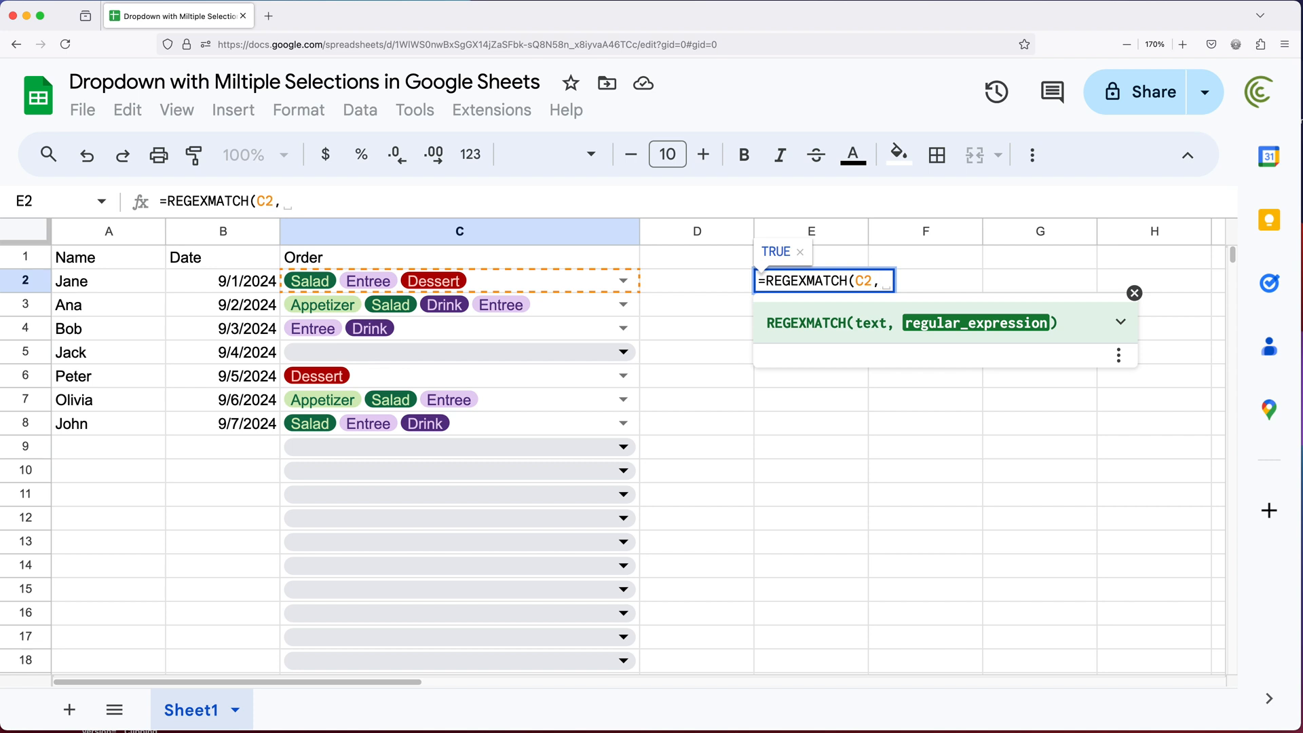
{"action": "type", "text": "\""}
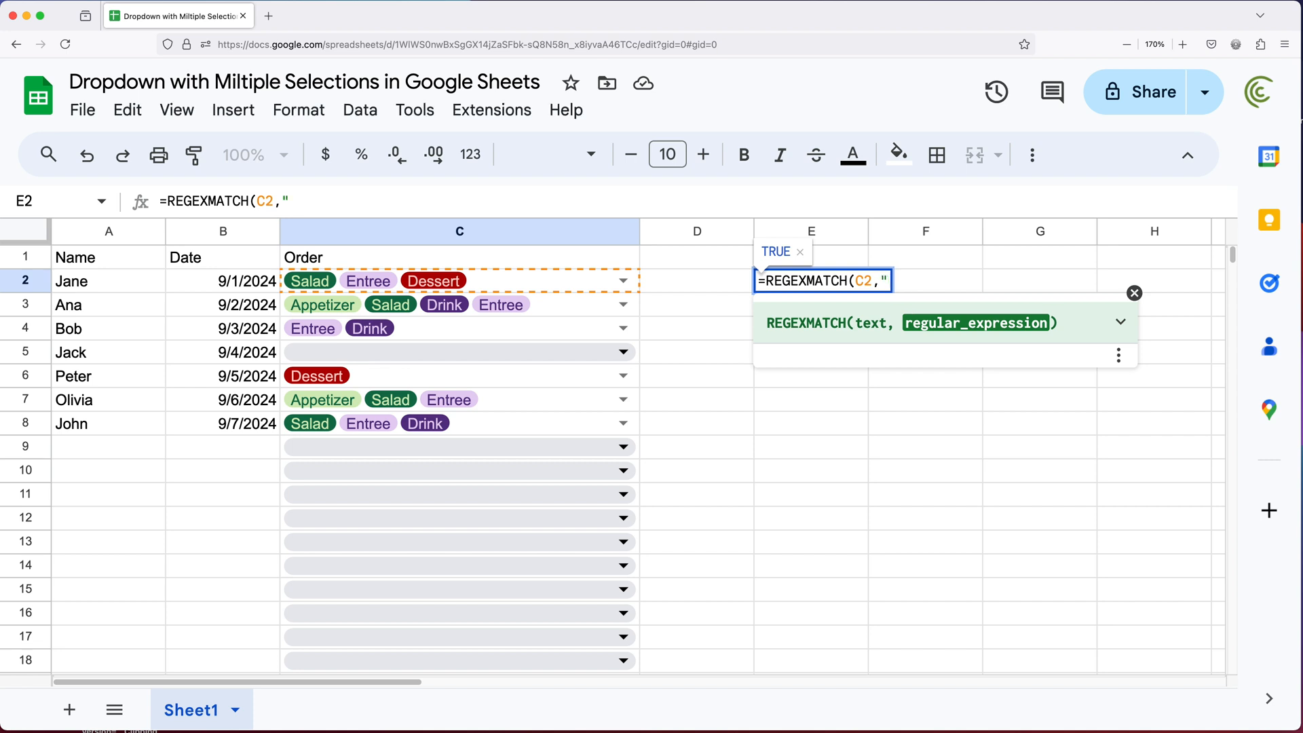
{"action": "type", "text": "\\b"}
{"action": "type", "text": "Sa"}
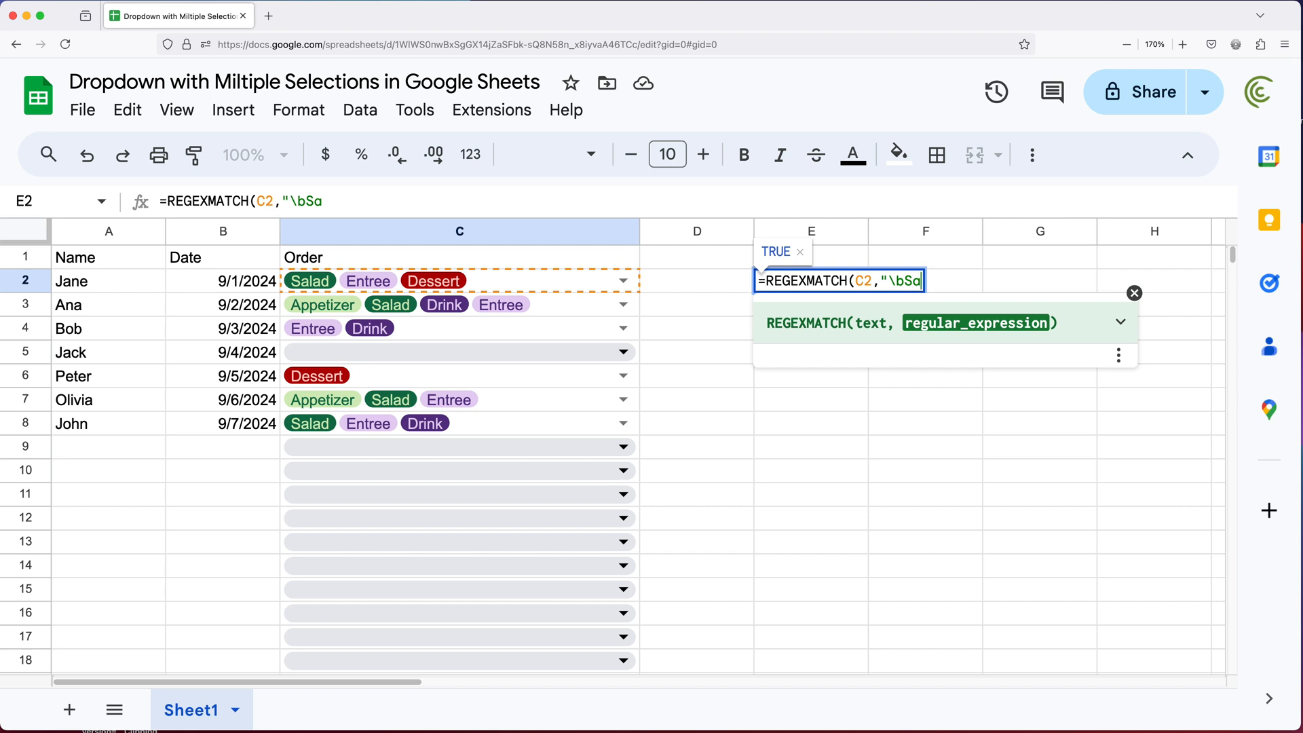
{"action": "type", "text": "lad"}
{"action": "type", "text": "\\b"}
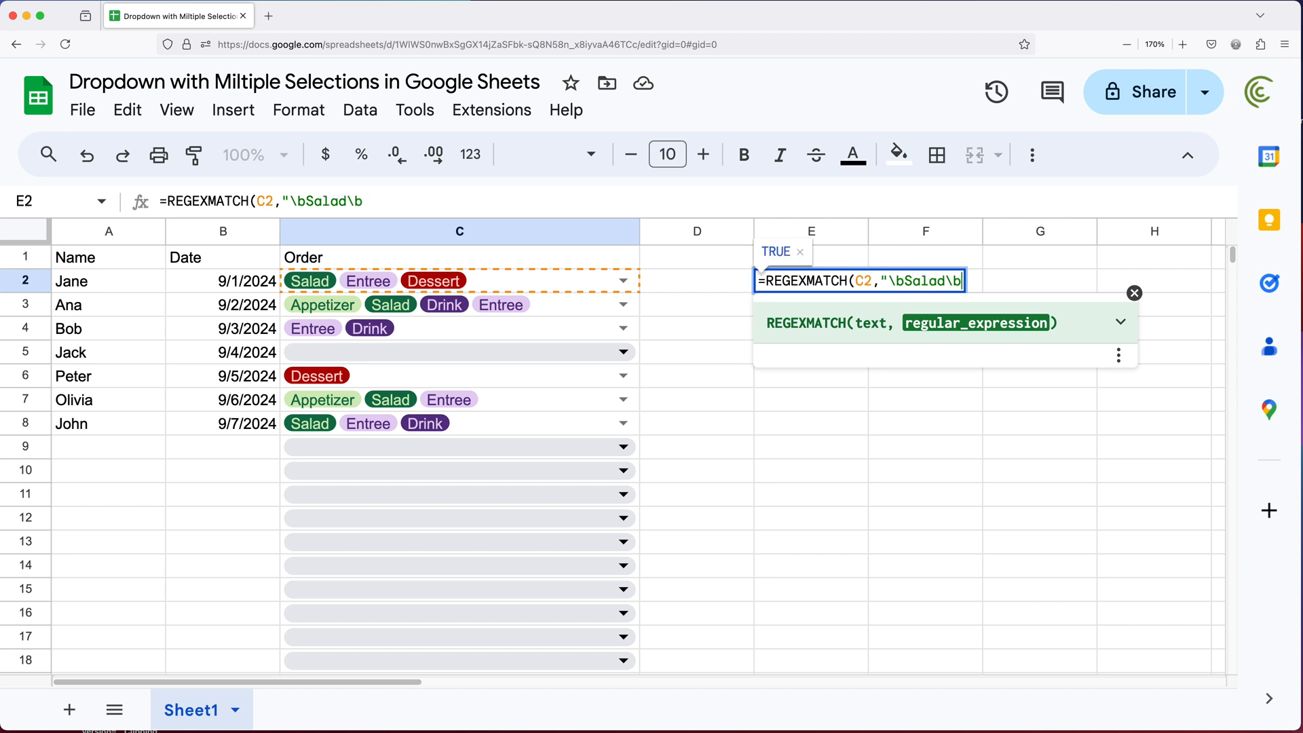
{"action": "type", "text": "\""}
{"action": "type", "text": ")"}
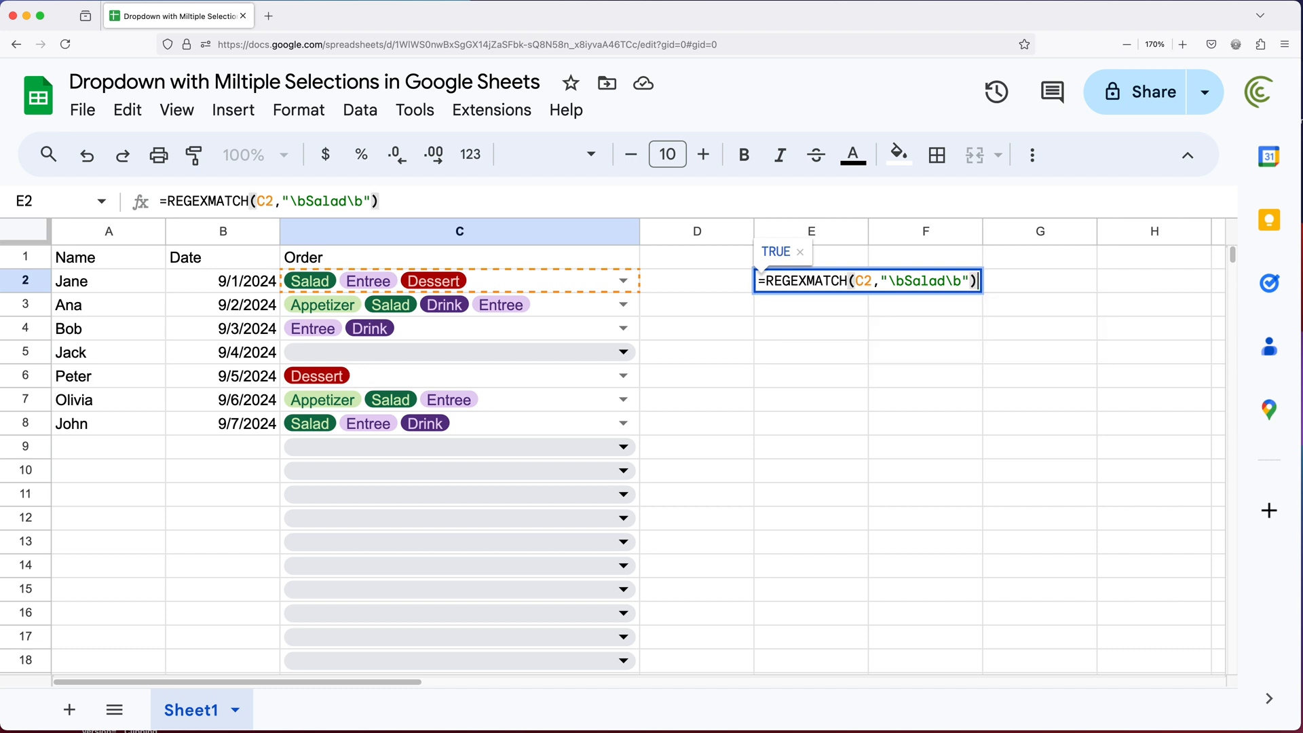
{"action": "key", "text": "Return"}
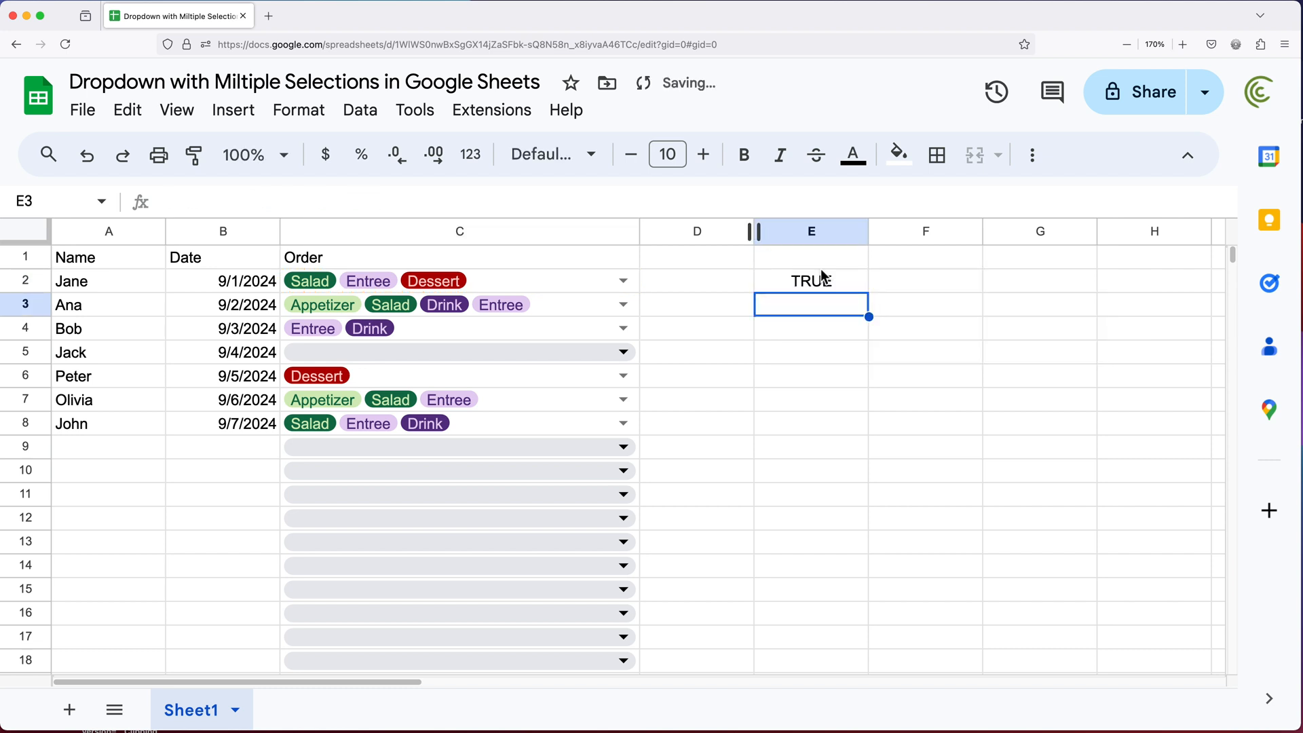
{"action": "left_click", "coordinate": [824, 285]}
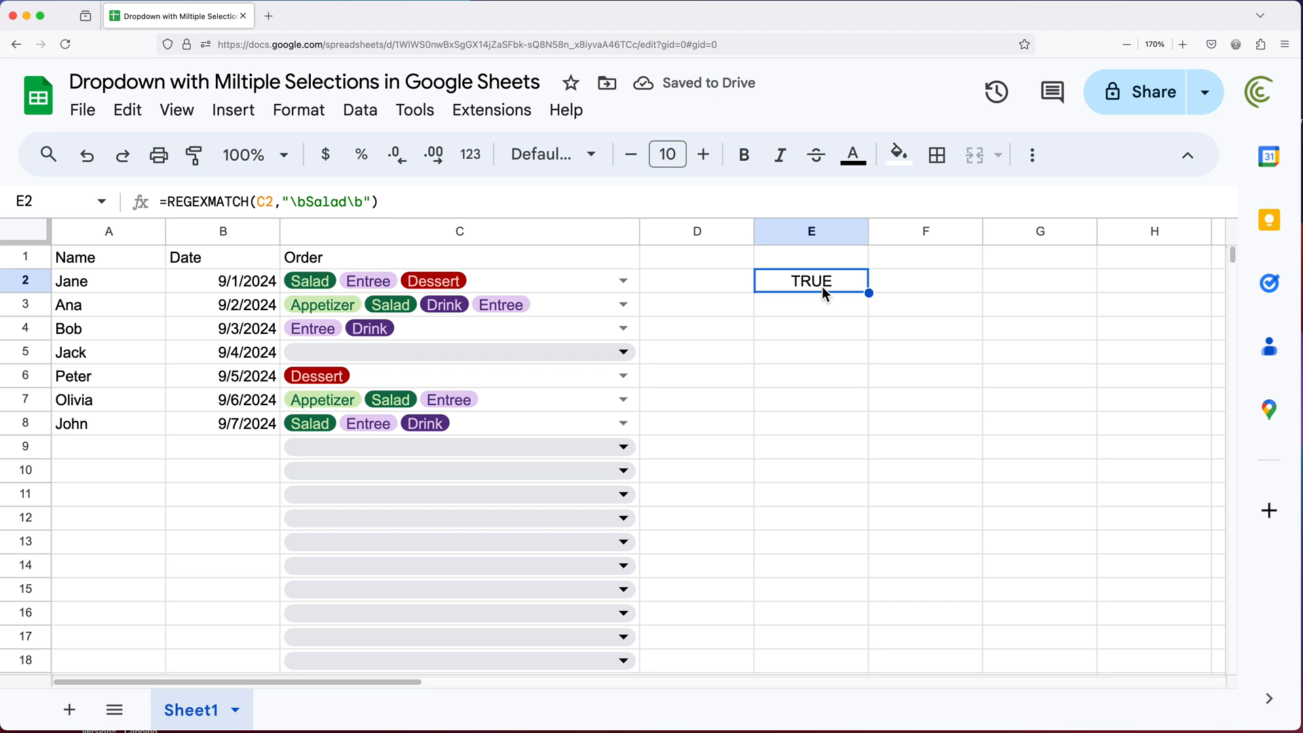
{"action": "double_click", "coordinate": [823, 290]}
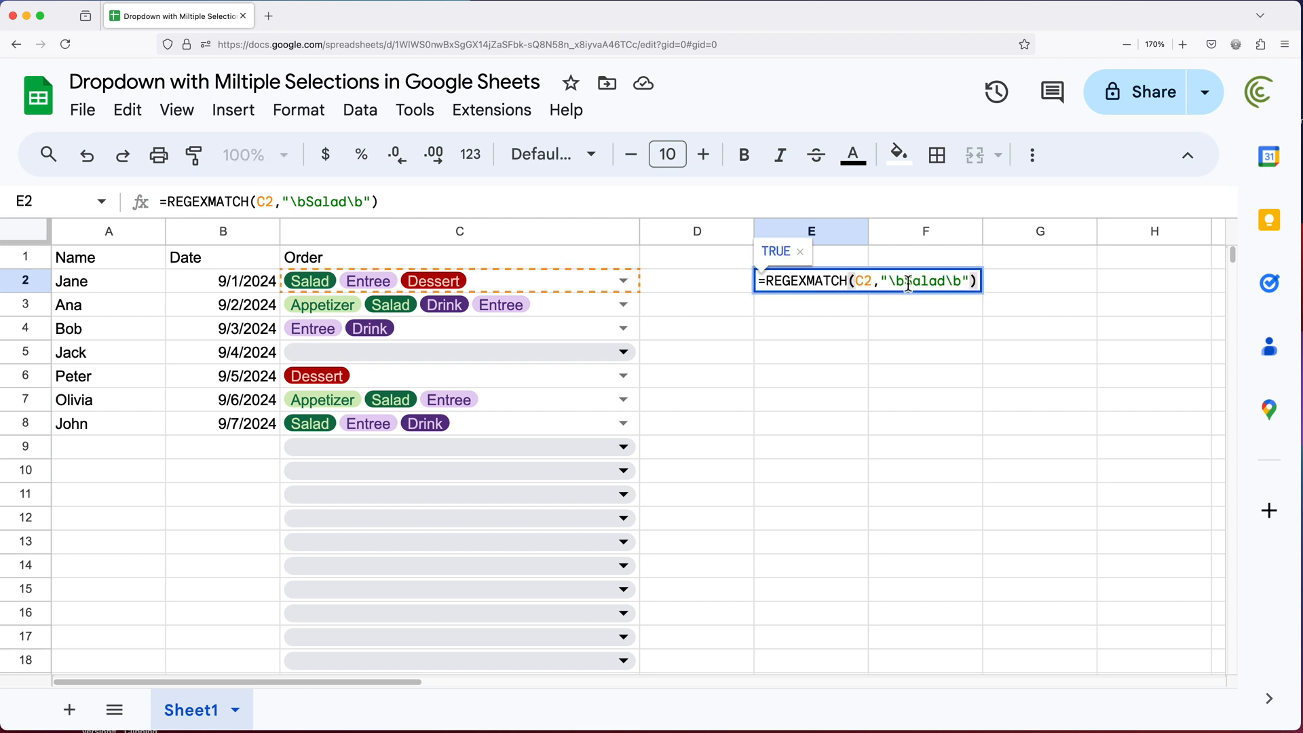
{"action": "left_click_drag", "start_coordinate": [902, 281], "coordinate": [950, 281]}
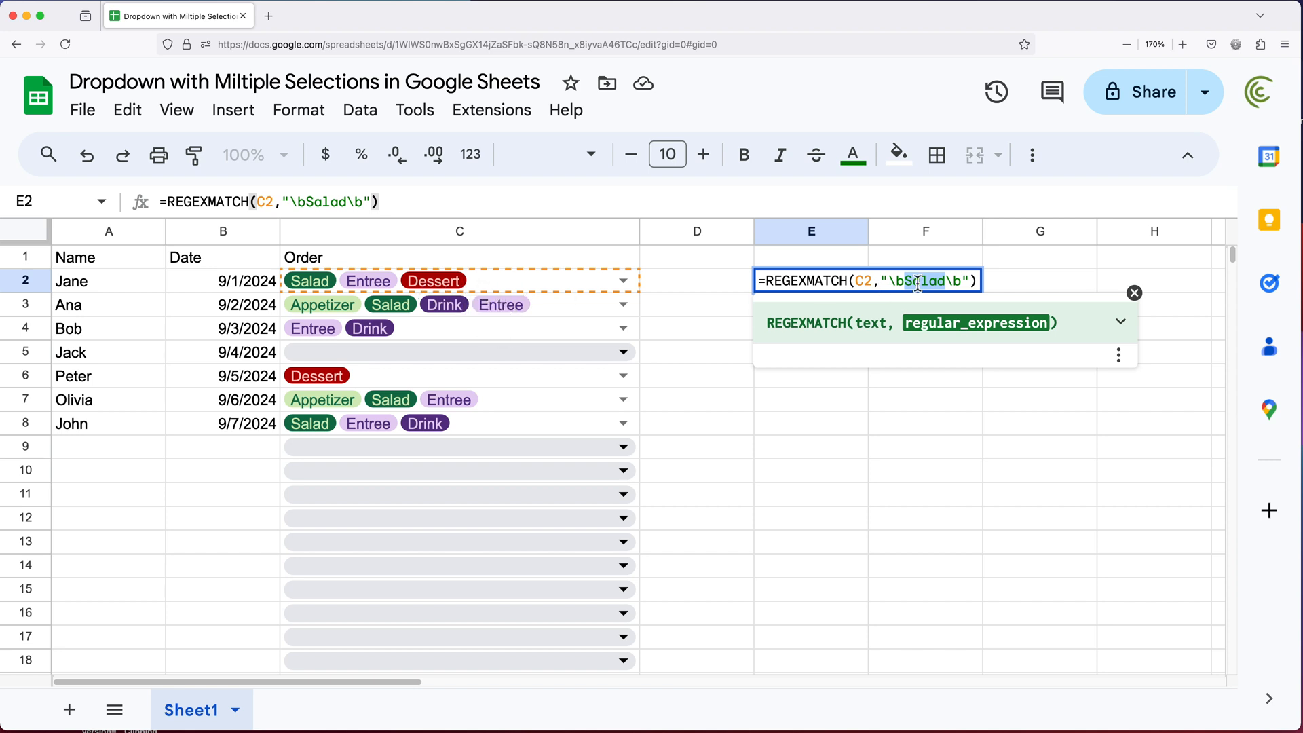
Fill the REGEXMATCH formula down E2:E8, giving FALSE for rows 4 to 6
{"action": "key", "text": "Escape"}
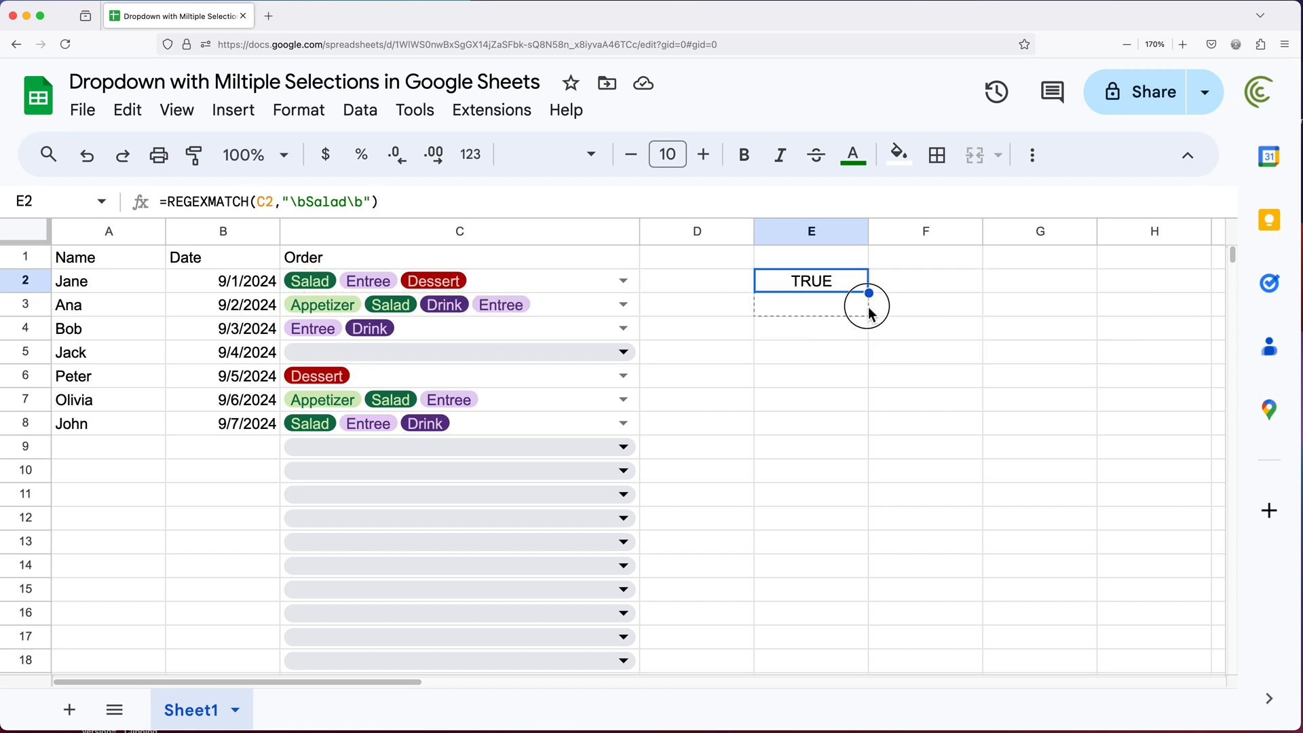
{"action": "left_click_drag", "start_coordinate": [870, 296], "coordinate": [855, 426]}
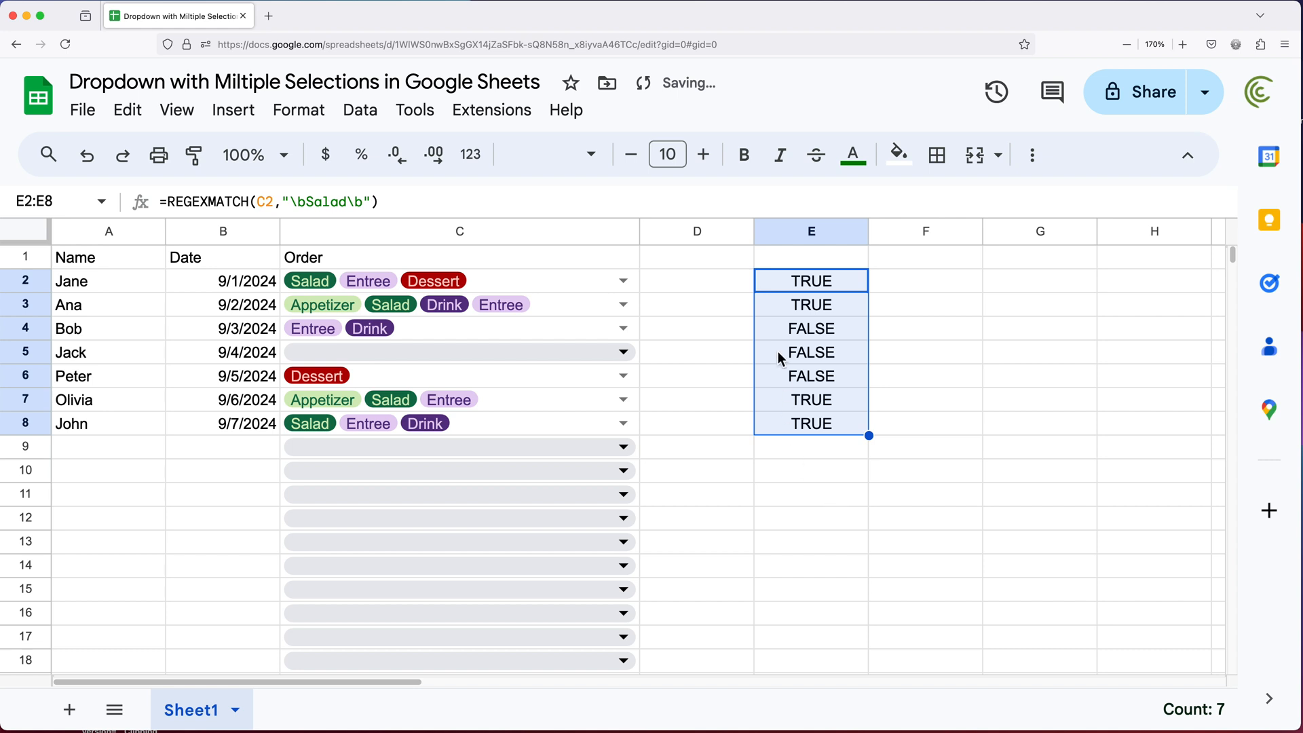
{"action": "left_click", "coordinate": [805, 308]}
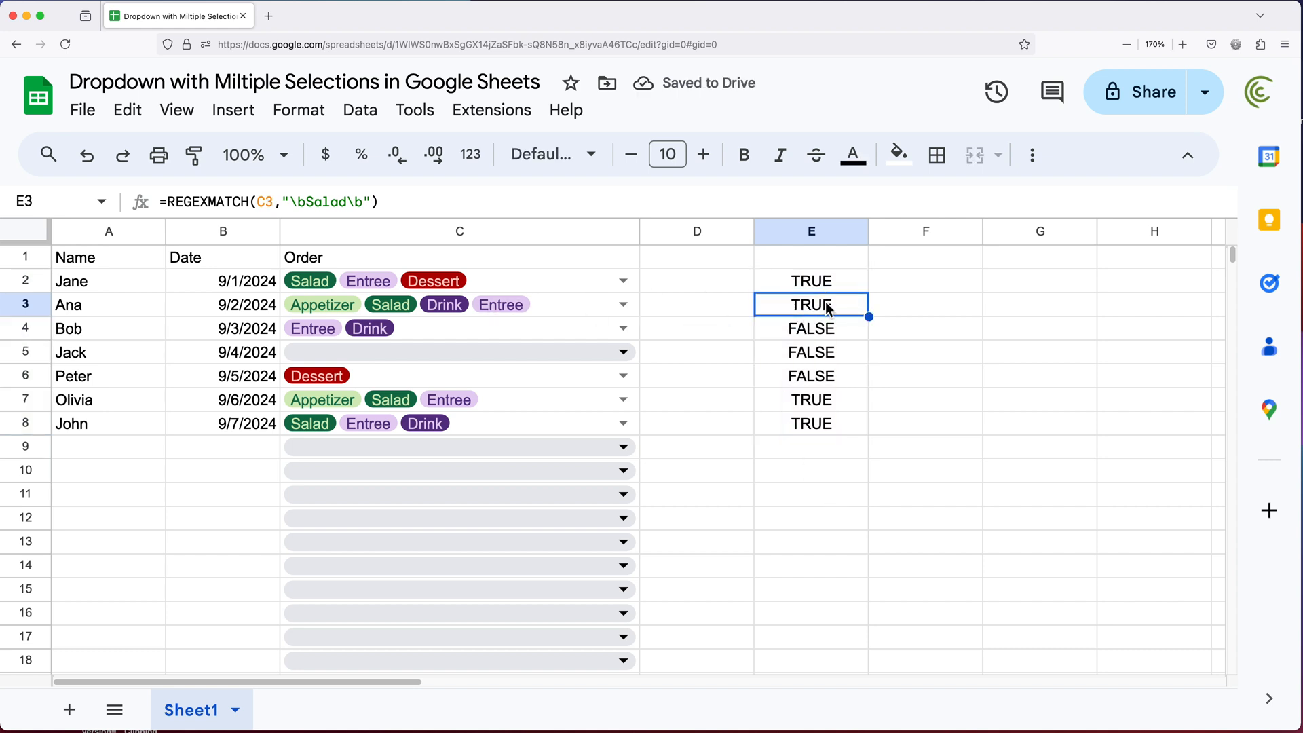
{"action": "left_click_drag", "start_coordinate": [812, 329], "coordinate": [831, 372]}
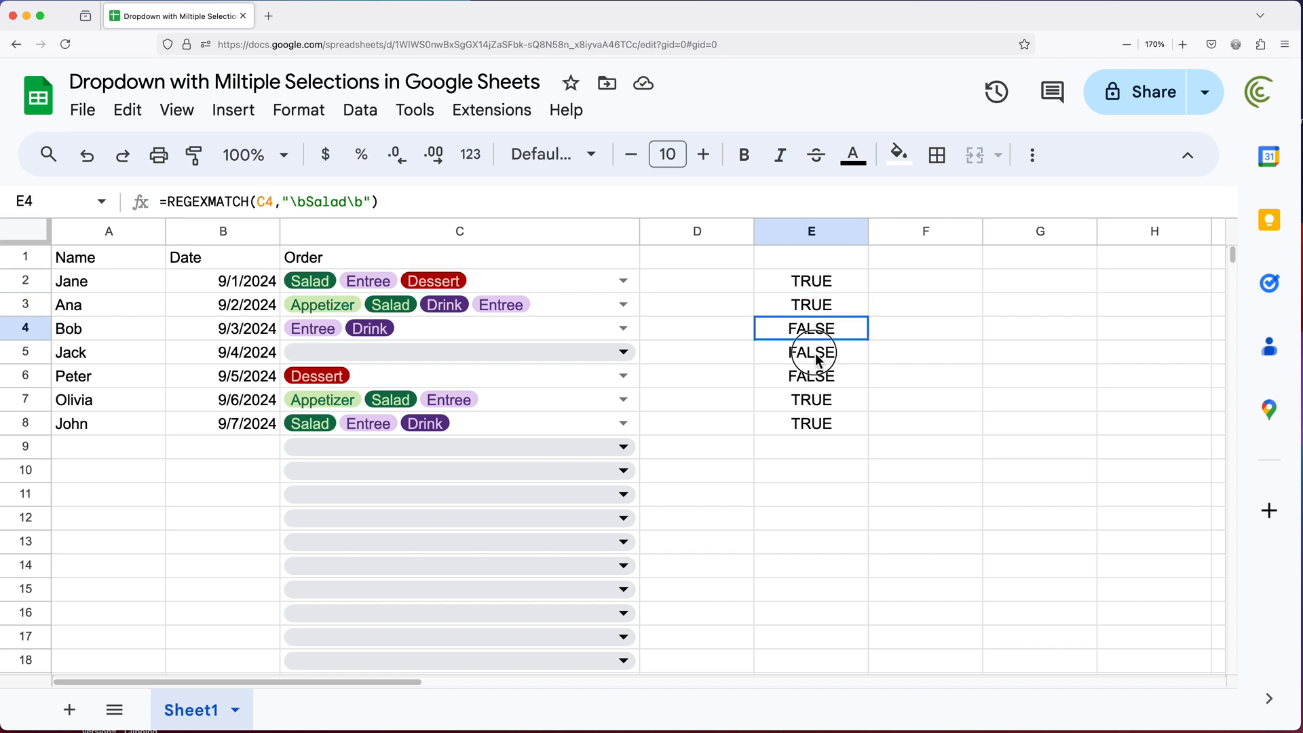
Highlight the word Salad in E2's \bSalad\b pattern for editing
{"action": "double_click", "coordinate": [828, 283]}
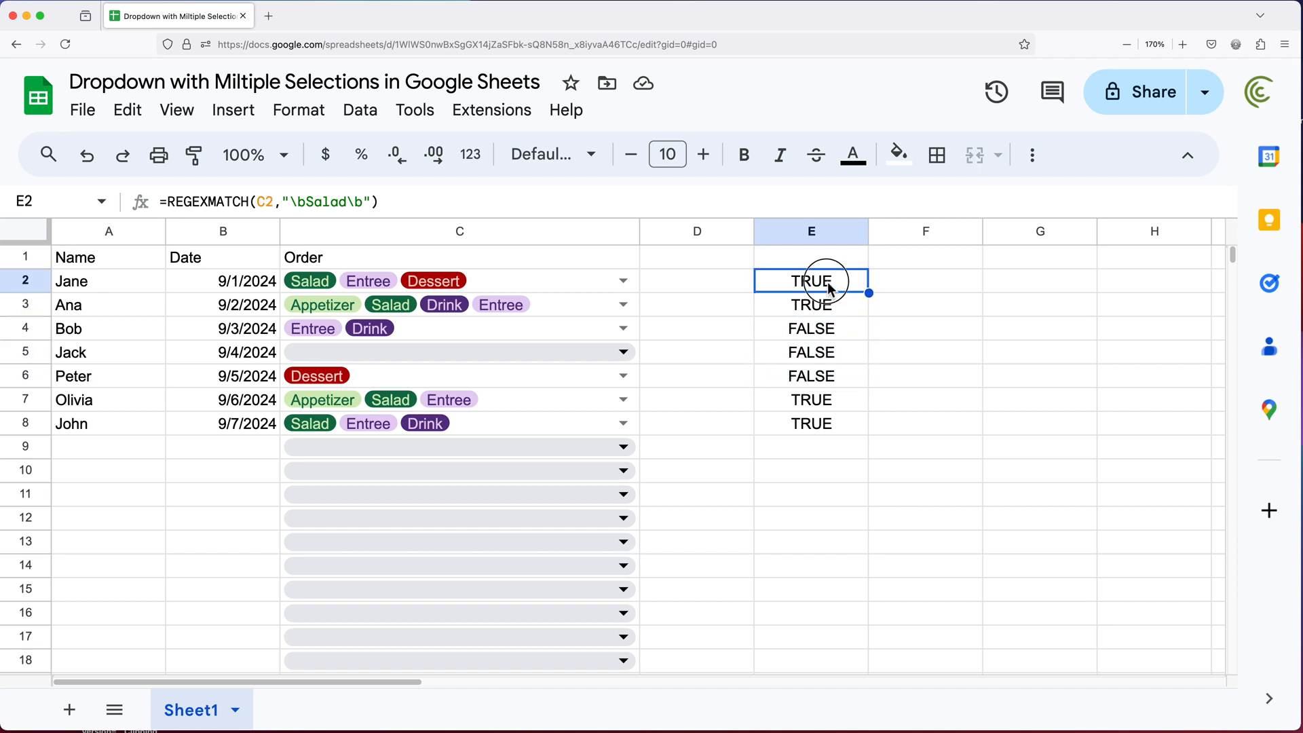
{"action": "left_click", "coordinate": [901, 283]}
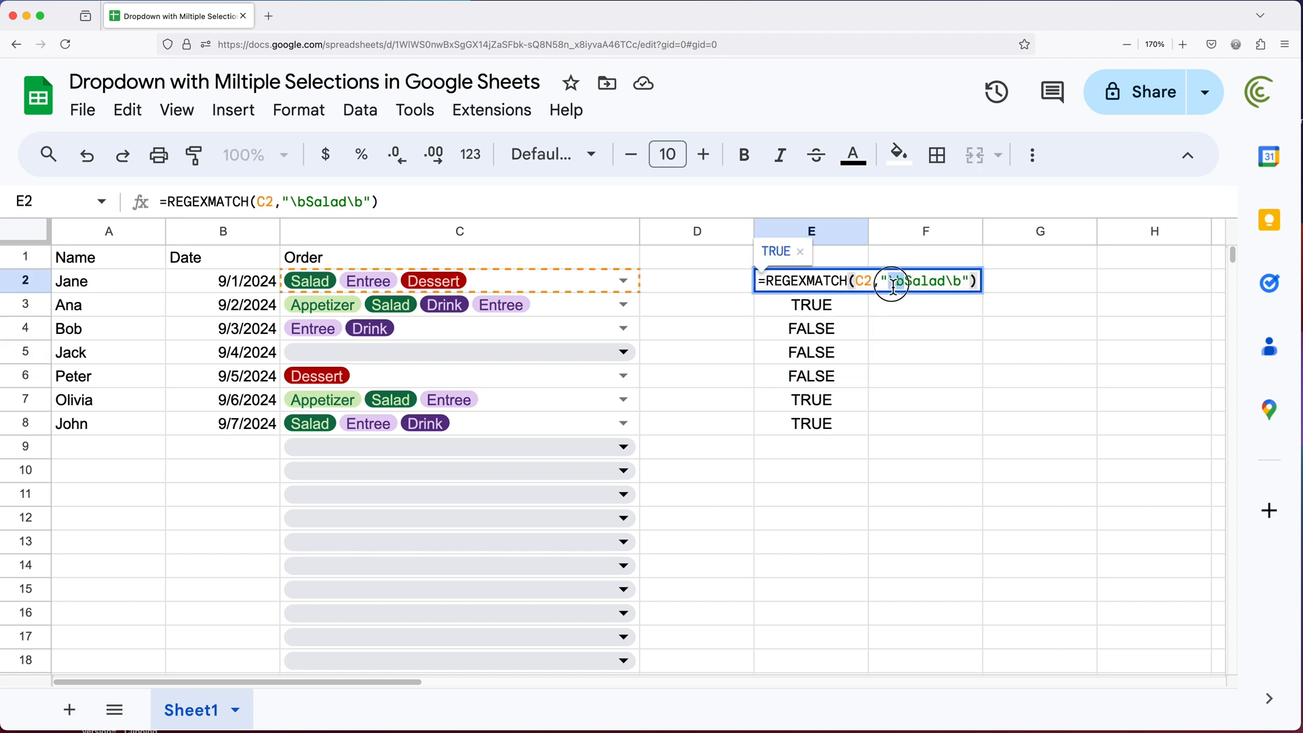
{"action": "left_click_drag", "start_coordinate": [888, 281], "coordinate": [962, 283]}
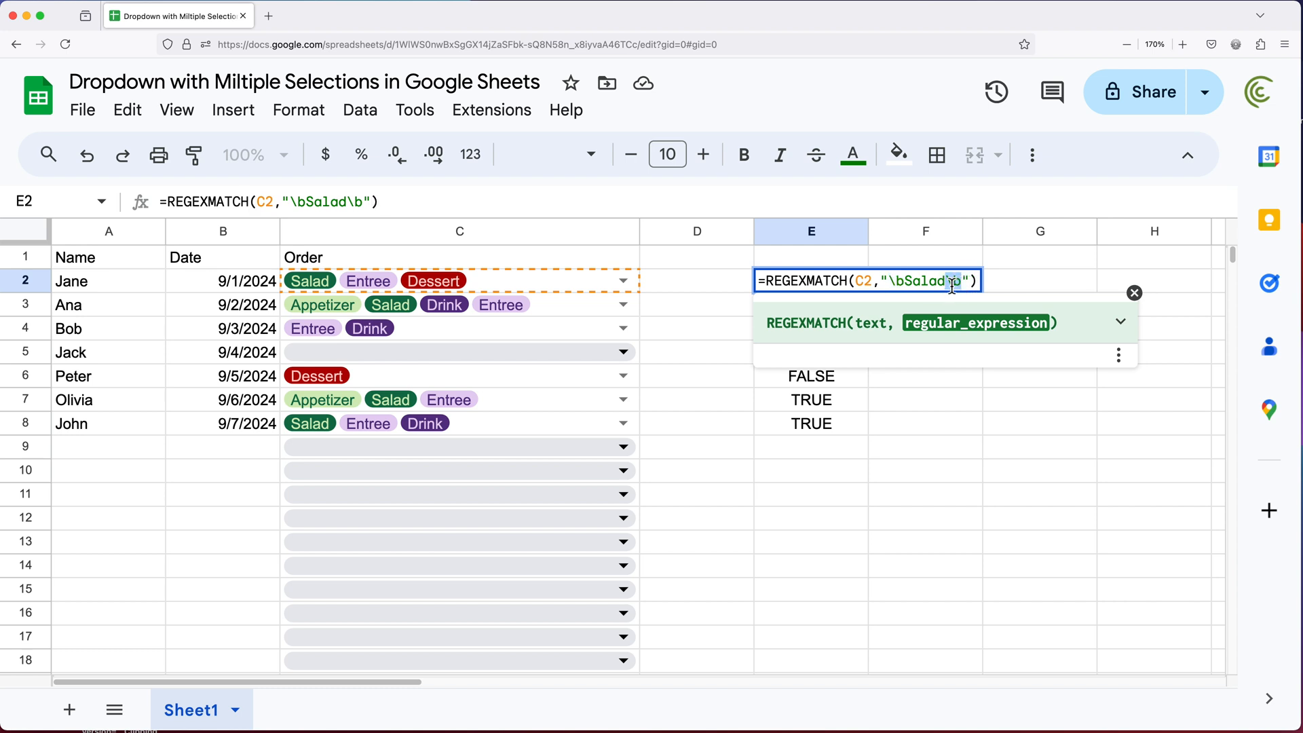
{"action": "left_click", "coordinate": [909, 283]}
{"action": "left_click_drag", "start_coordinate": [904, 282], "coordinate": [949, 283]}
Change the pattern to "\bsalad\b" and fill down E2:E8, all returning FALSE
{"action": "key", "text": "Right"}
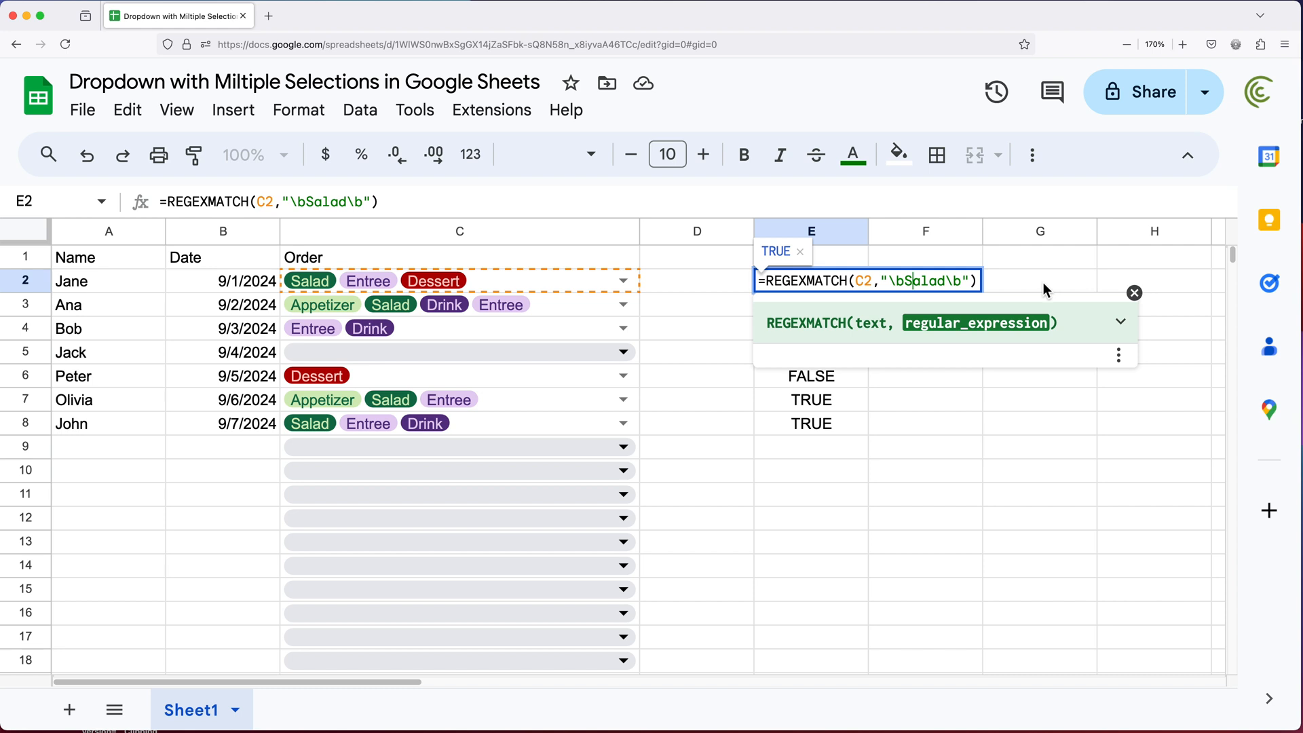
{"action": "key", "text": "BackSpace"}
{"action": "type", "text": "s"}
{"action": "key", "text": "Return"}
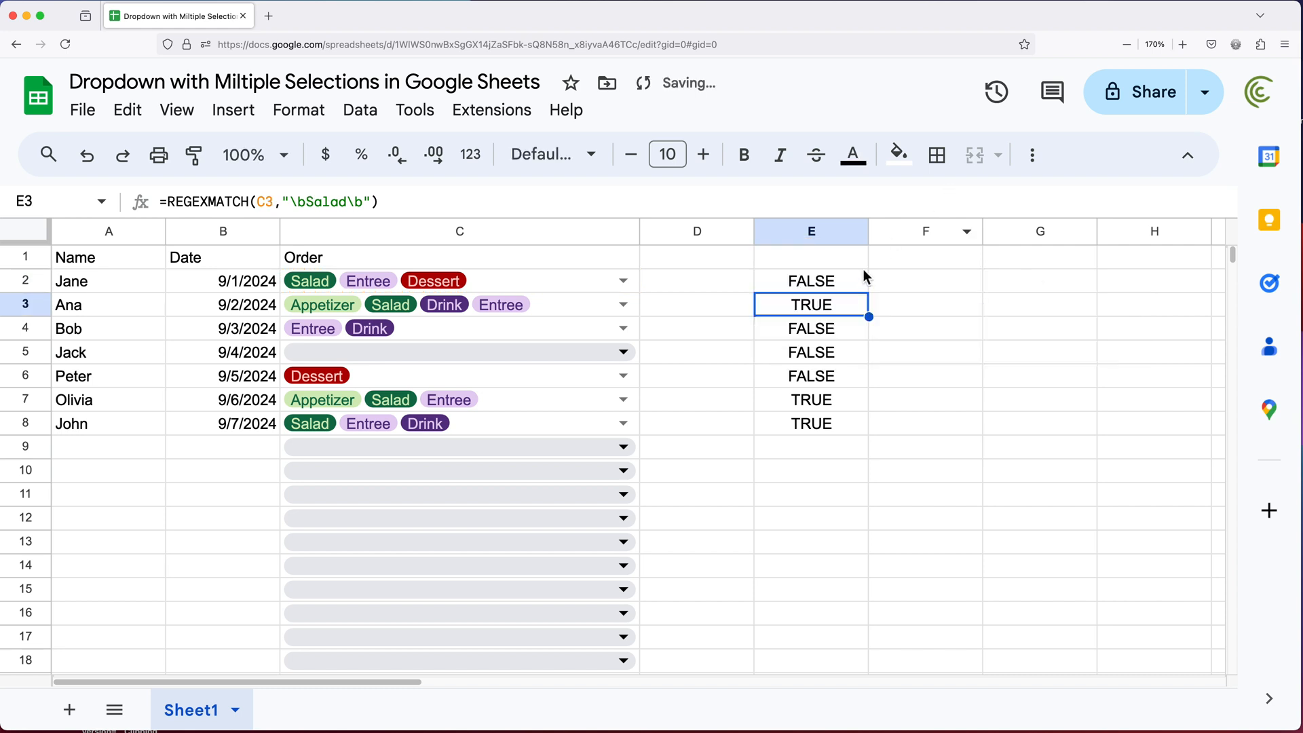
{"action": "left_click", "coordinate": [864, 275]}
{"action": "left_click_drag", "start_coordinate": [868, 293], "coordinate": [858, 426]}
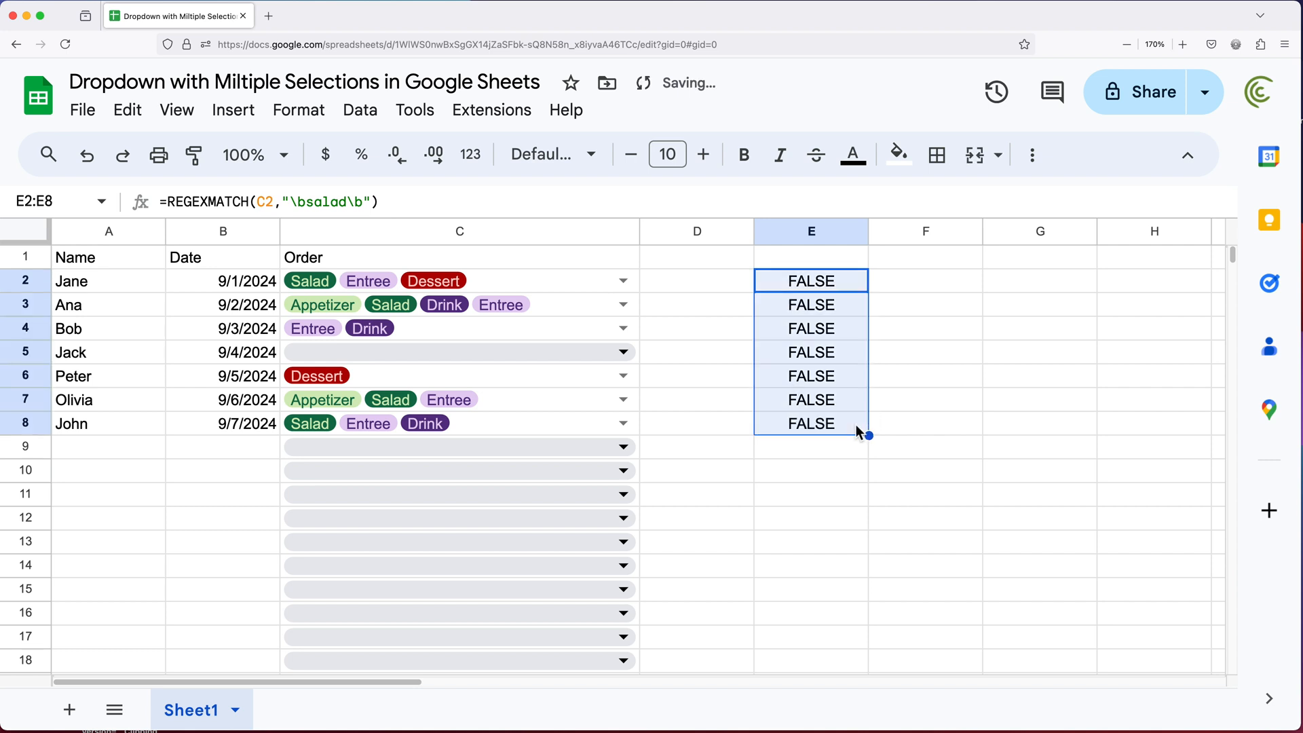
Inspect the C2 text reference in E2's formula without changing it
{"action": "double_click", "coordinate": [838, 286]}
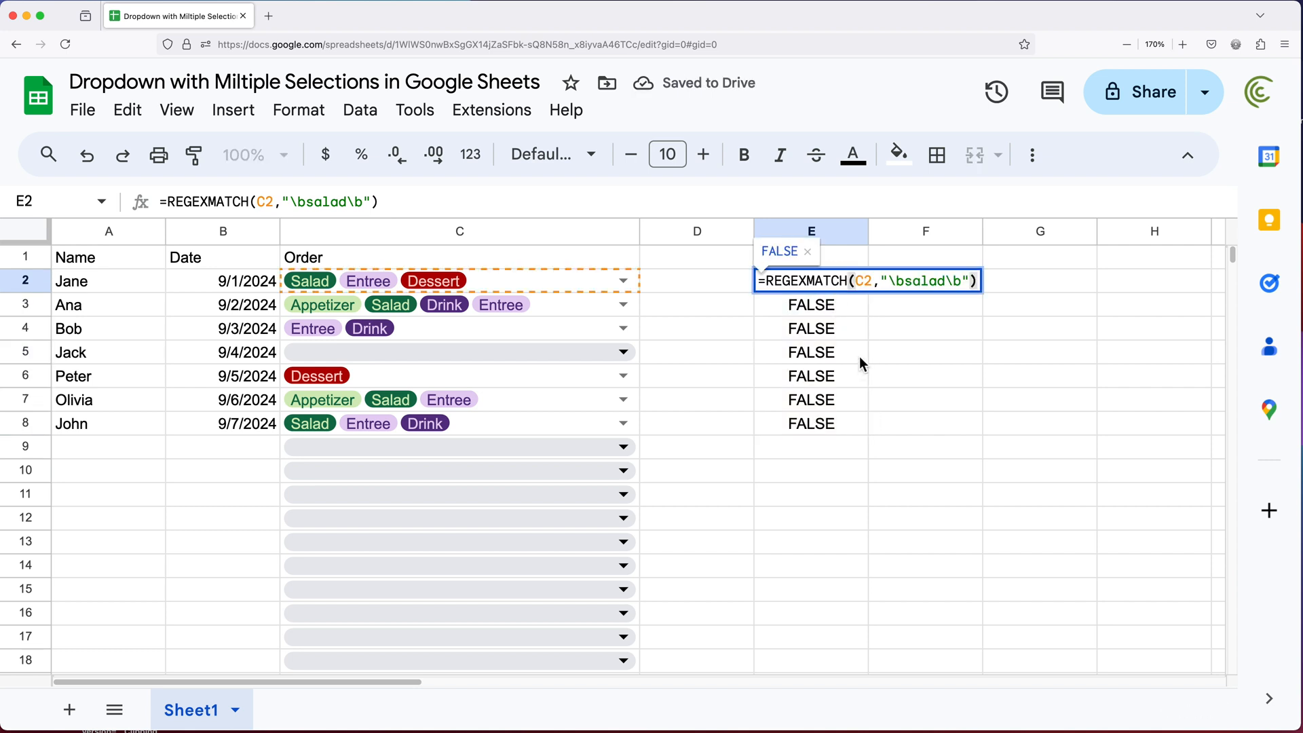
{"action": "left_click", "coordinate": [865, 283]}
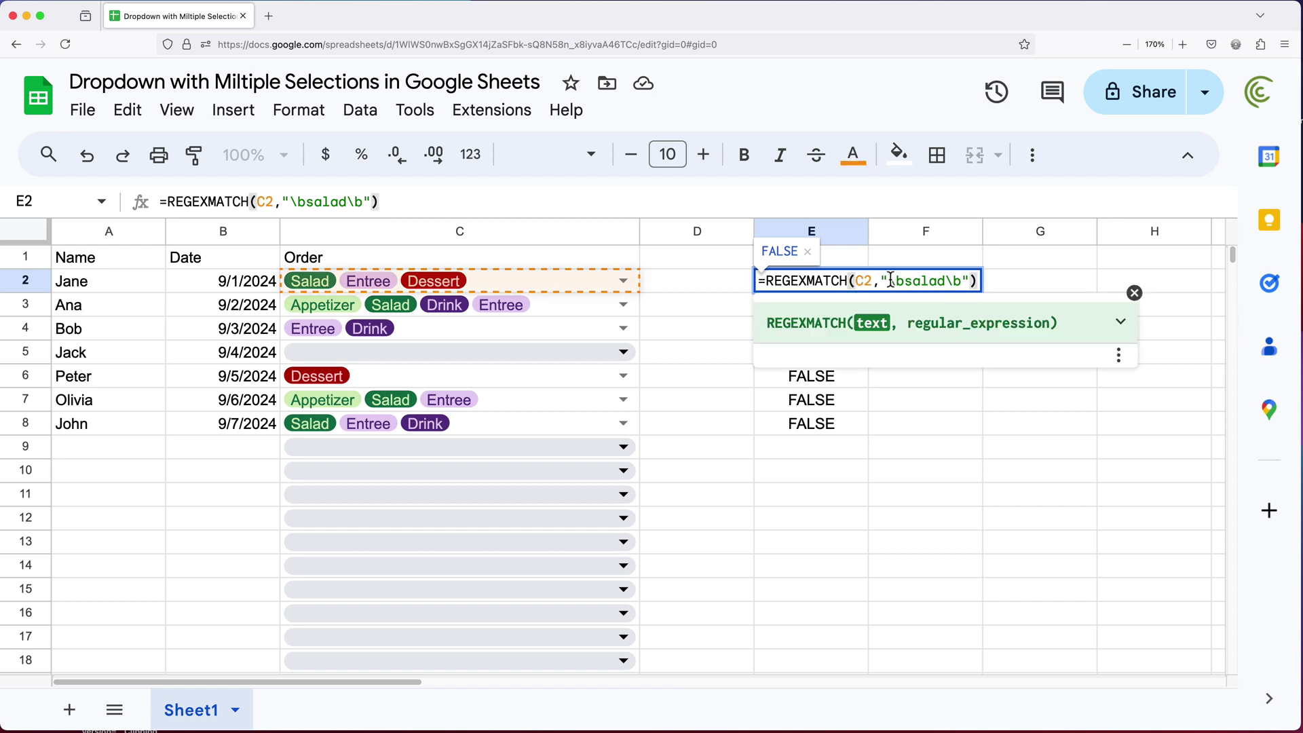
{"action": "double_click", "coordinate": [864, 283]}
{"action": "key", "text": "ctrl+Return"}
{"action": "left_click", "coordinate": [923, 282]}
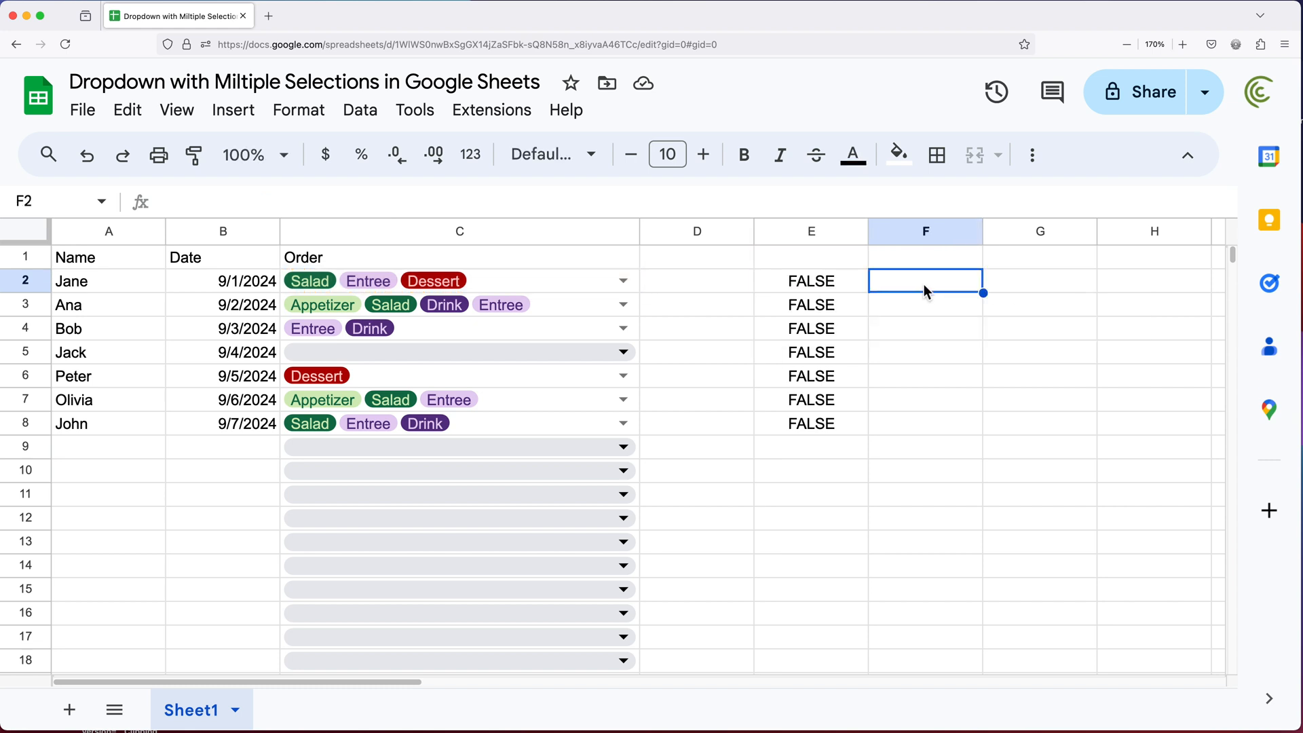
{"action": "type", "text": "=LOWER"}
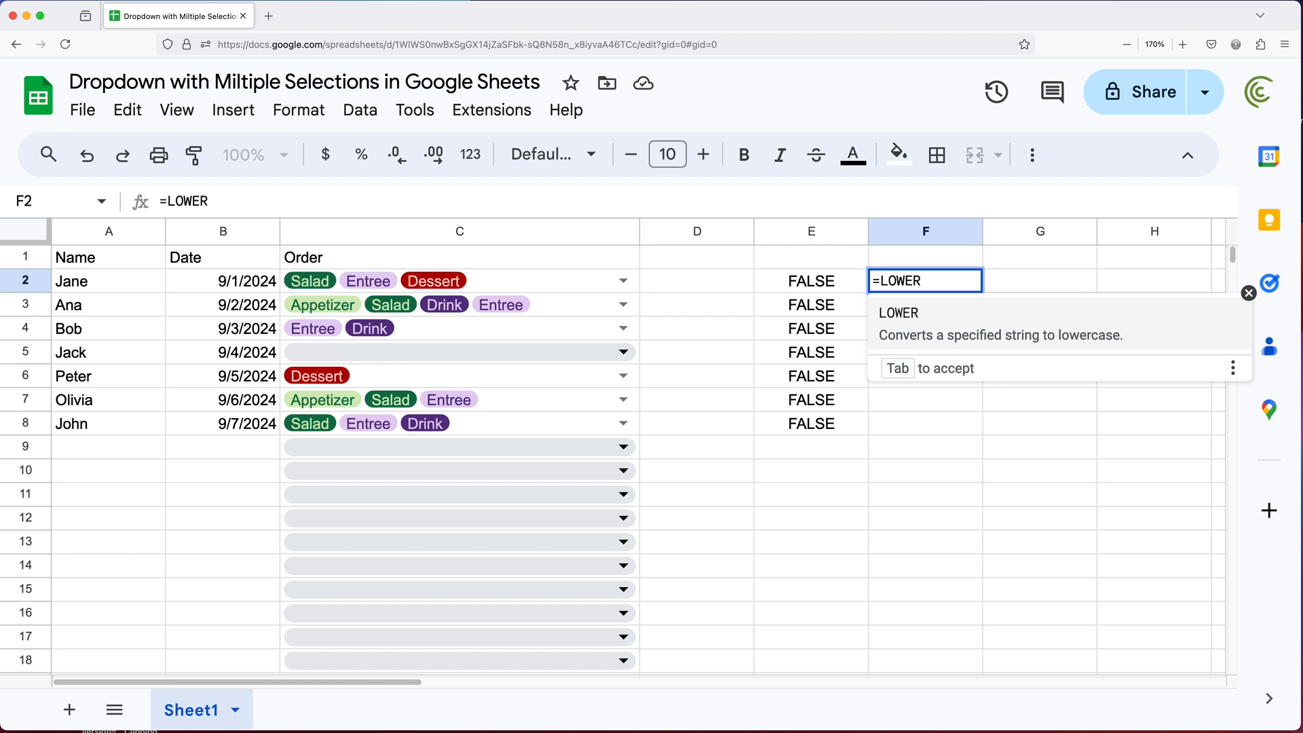
{"action": "type", "text": "("}
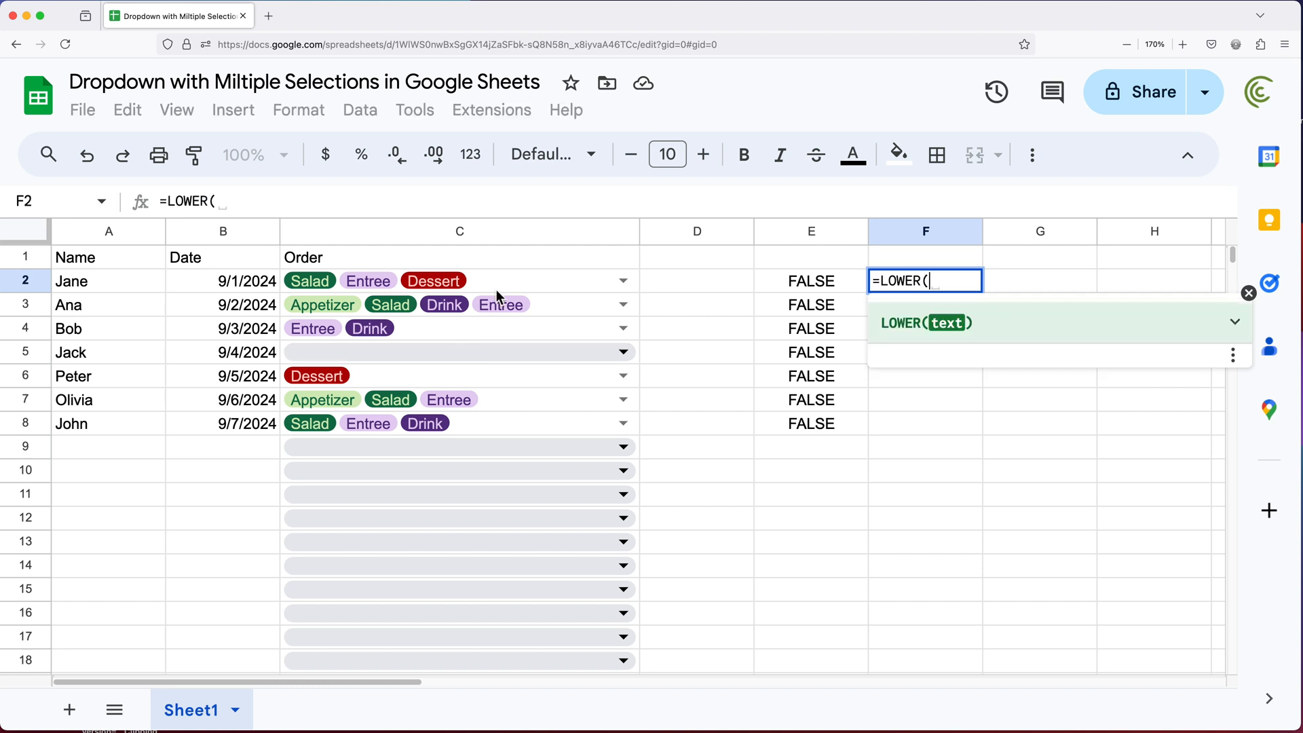
{"action": "left_click", "coordinate": [501, 282]}
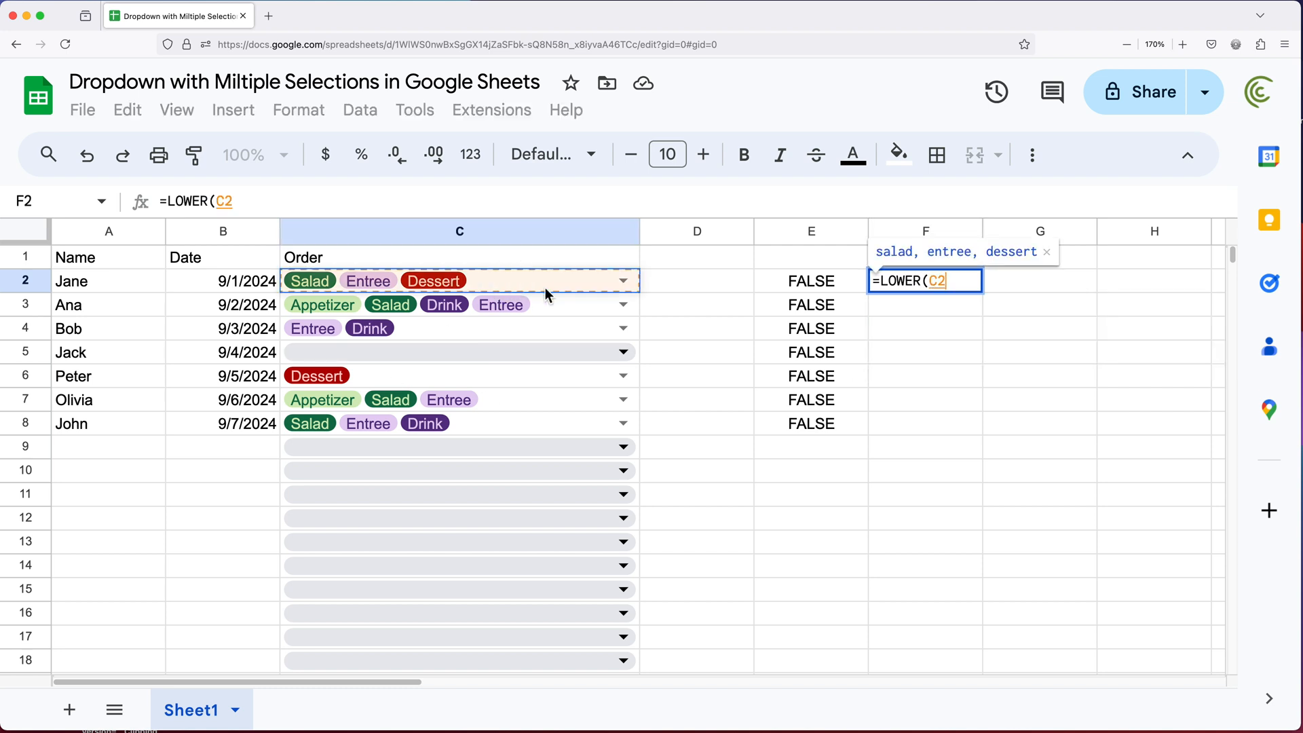
{"action": "type", "text": ")"}
{"action": "key", "text": "Return"}
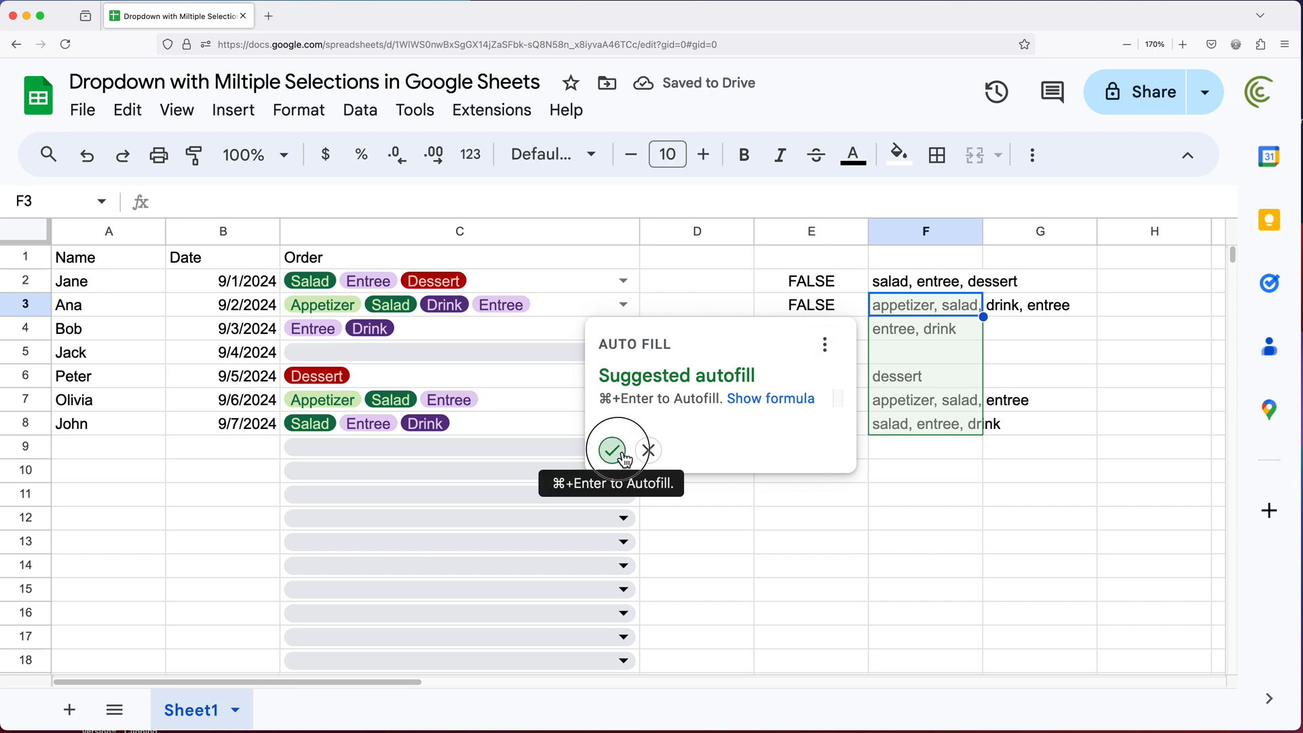
{"action": "left_click", "coordinate": [614, 451]}
{"action": "left_click", "coordinate": [515, 616]}
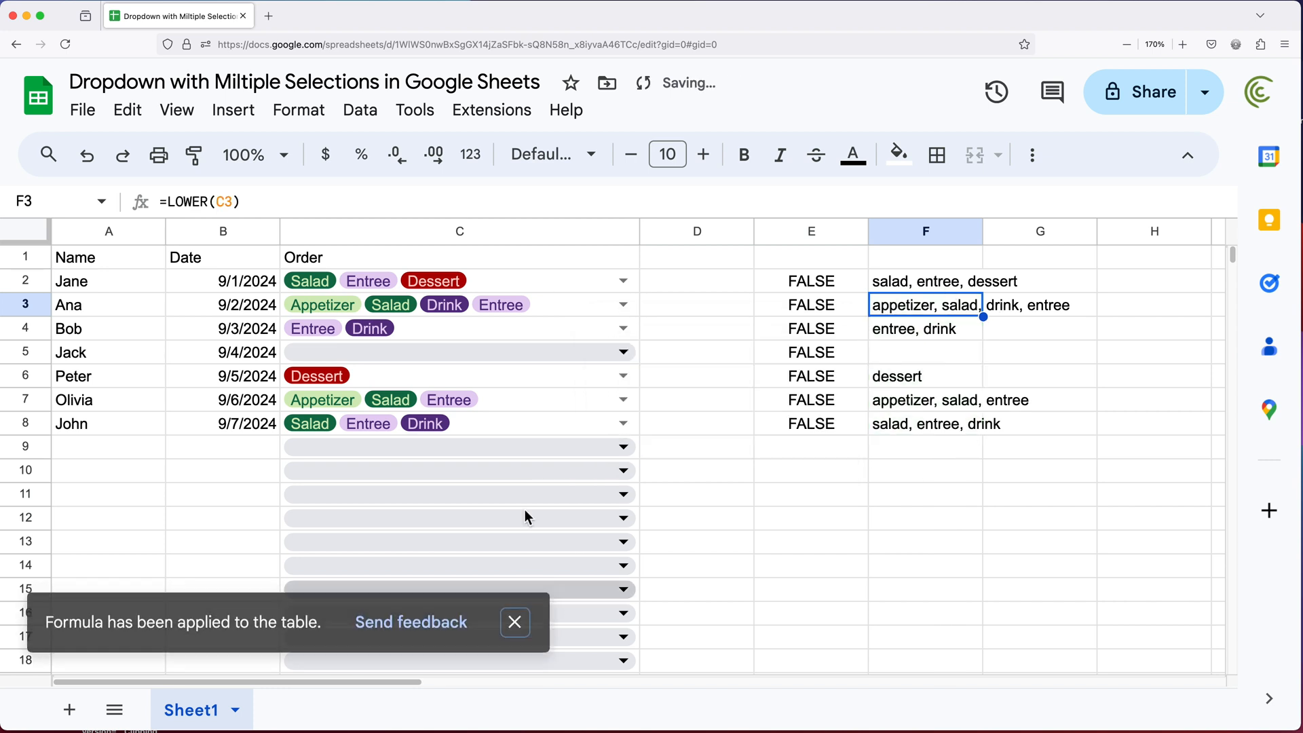
{"action": "left_click", "coordinate": [693, 293]}
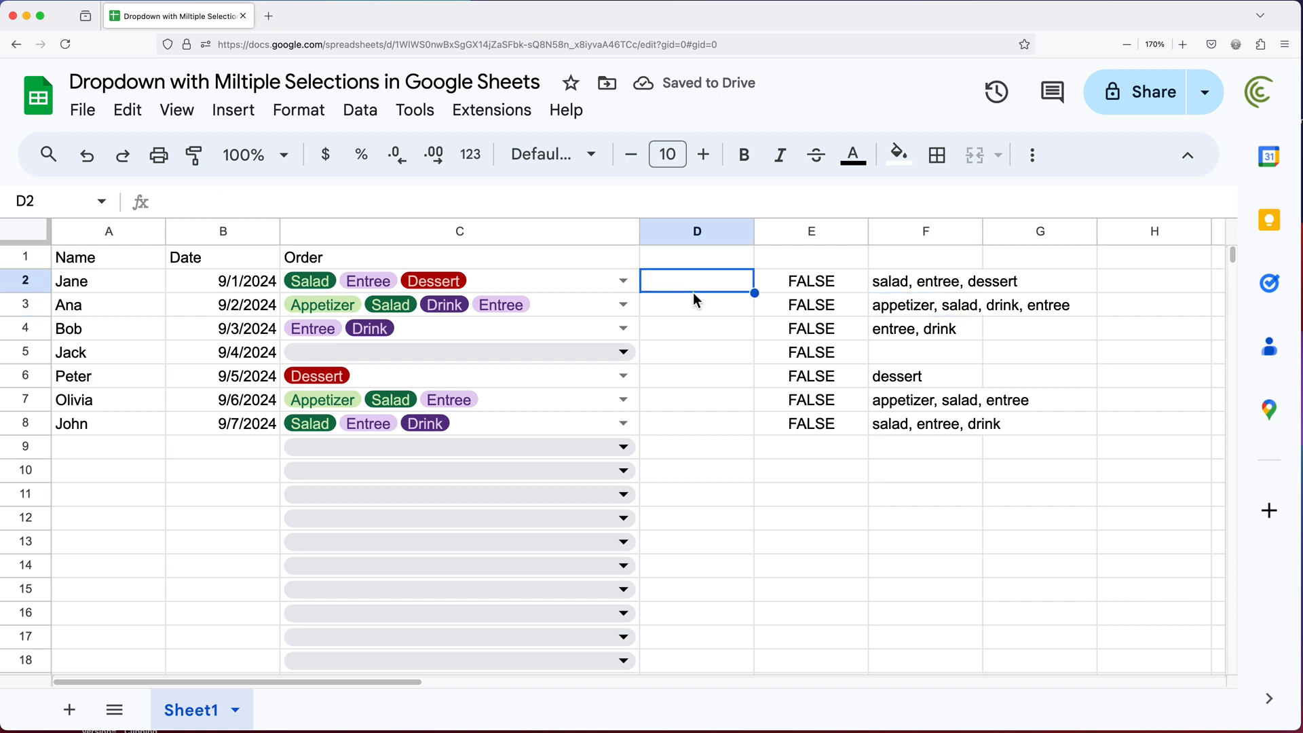
{"action": "key", "text": "Left"}
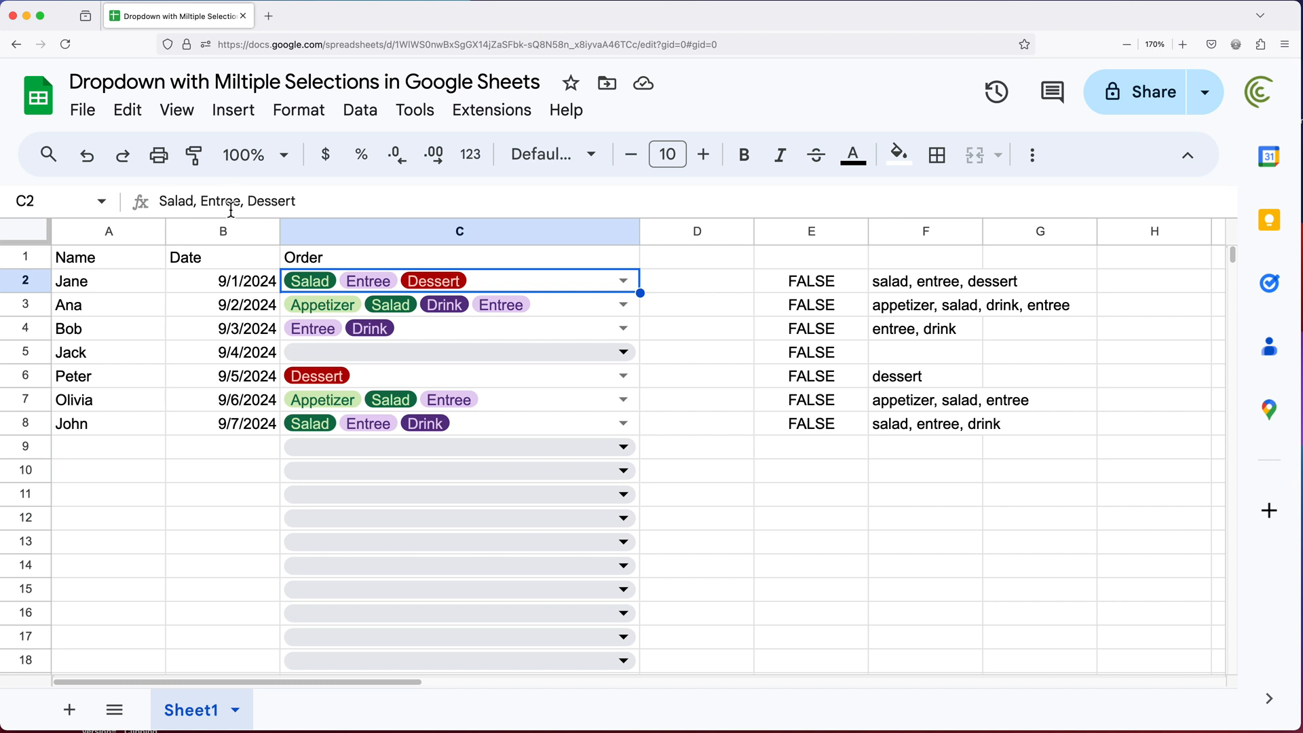
{"action": "left_click", "coordinate": [906, 290]}
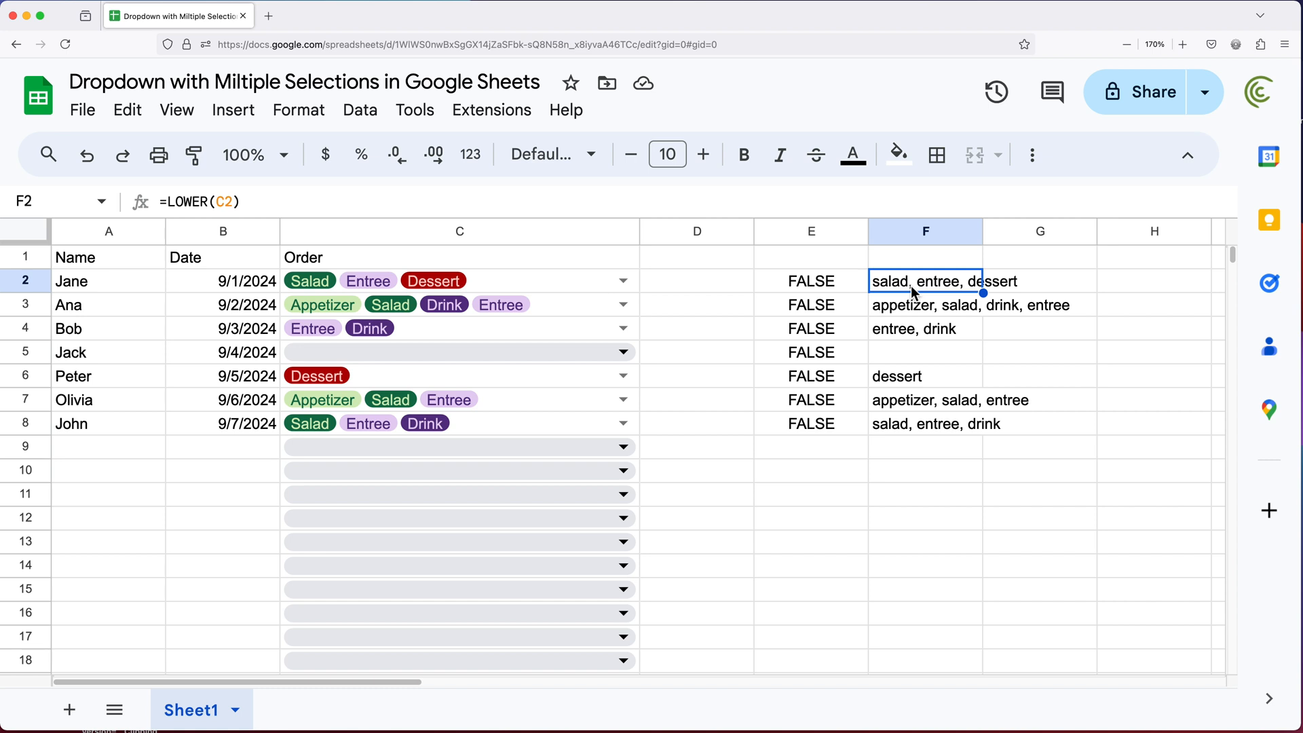
{"action": "double_click", "coordinate": [911, 286]}
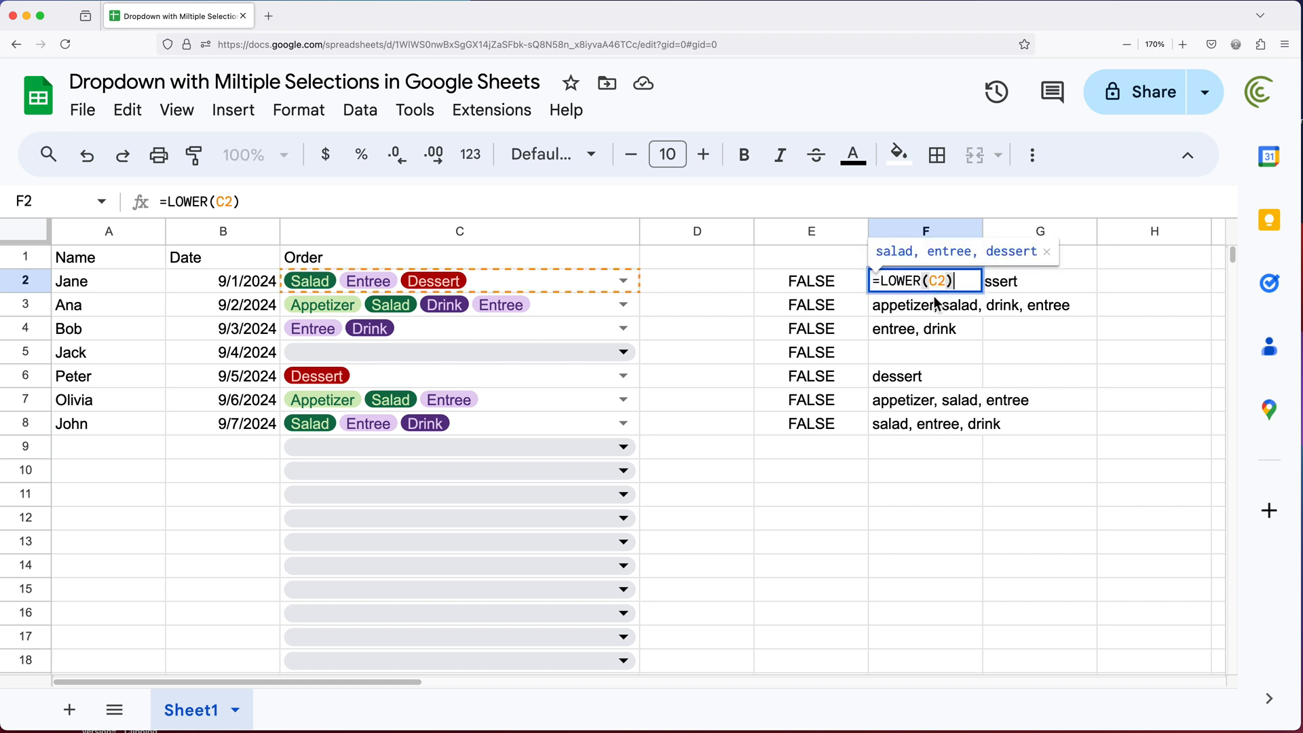
{"action": "key", "text": "Return"}
{"action": "left_click_drag", "start_coordinate": [921, 283], "coordinate": [922, 423]}
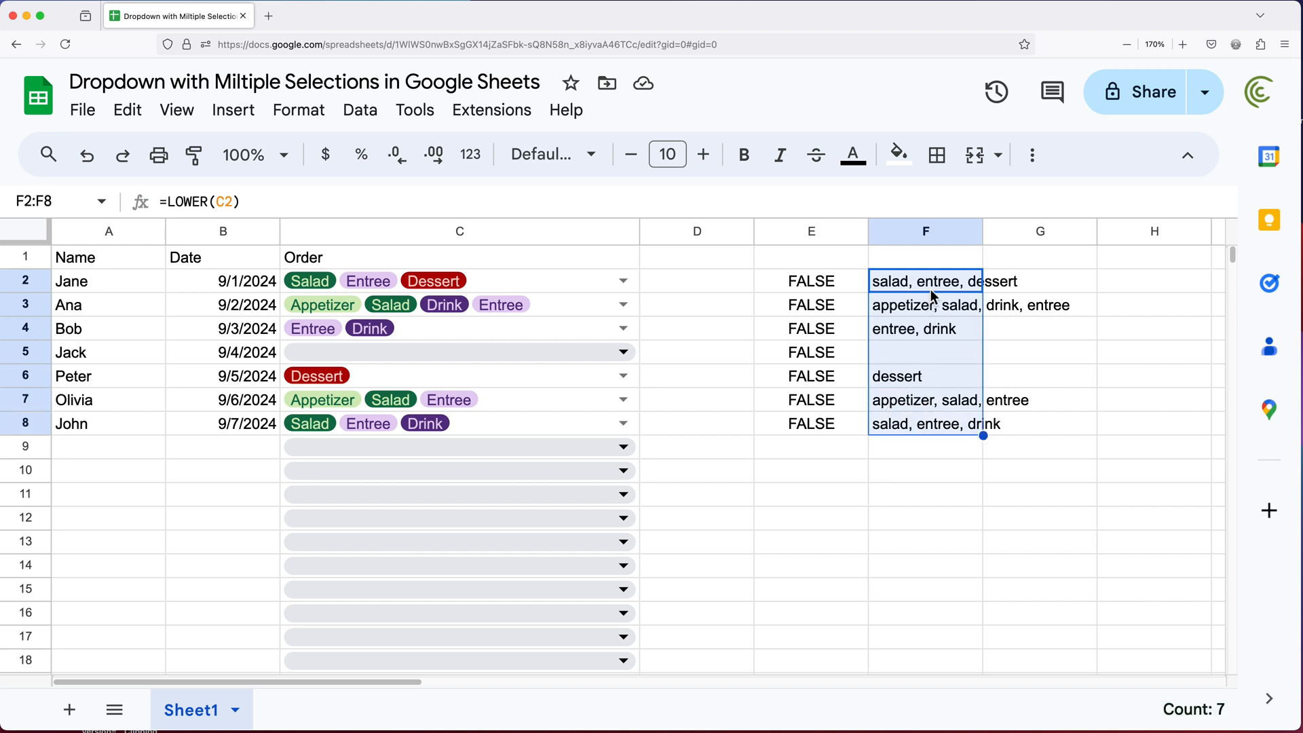
{"action": "left_click_drag", "start_coordinate": [932, 284], "coordinate": [935, 448]}
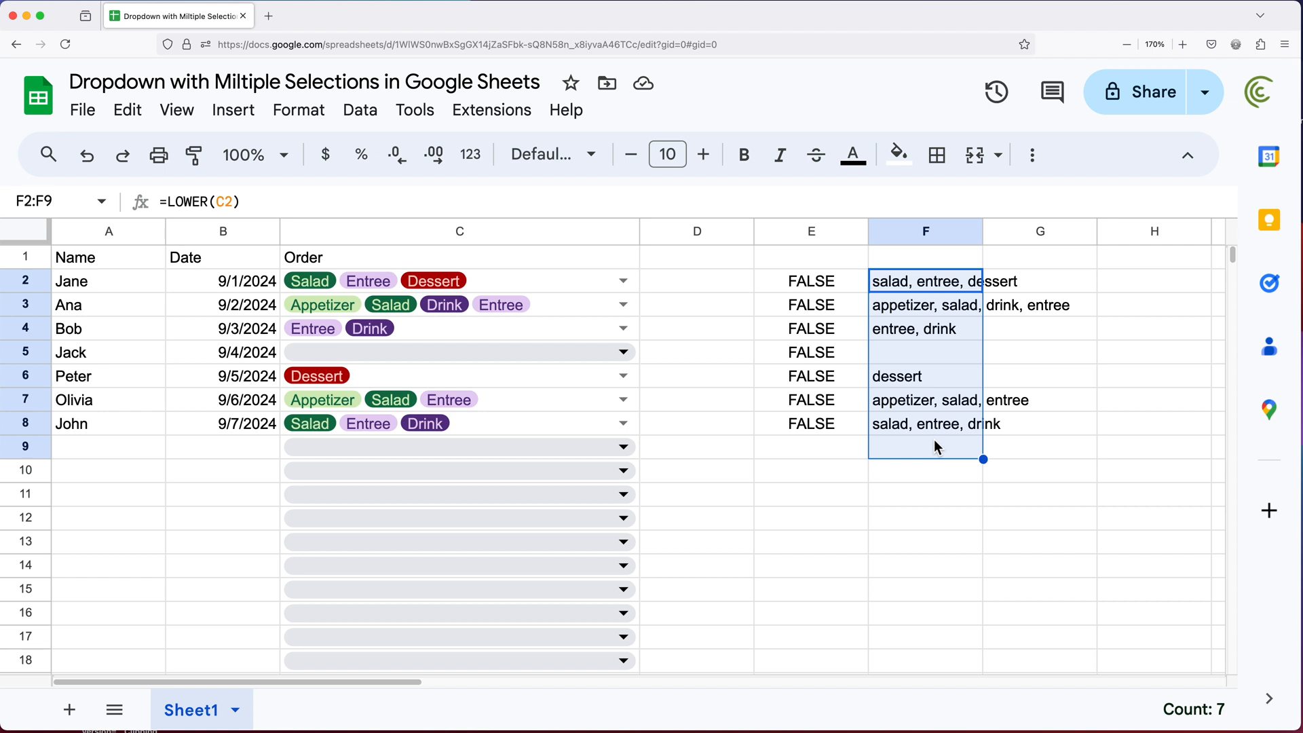
{"action": "key", "text": "Delete"}
Commit =REGEXMATCH(LOWER(C2),"\bsalad\b") in E2 and fill it down to E8
{"action": "double_click", "coordinate": [854, 287]}
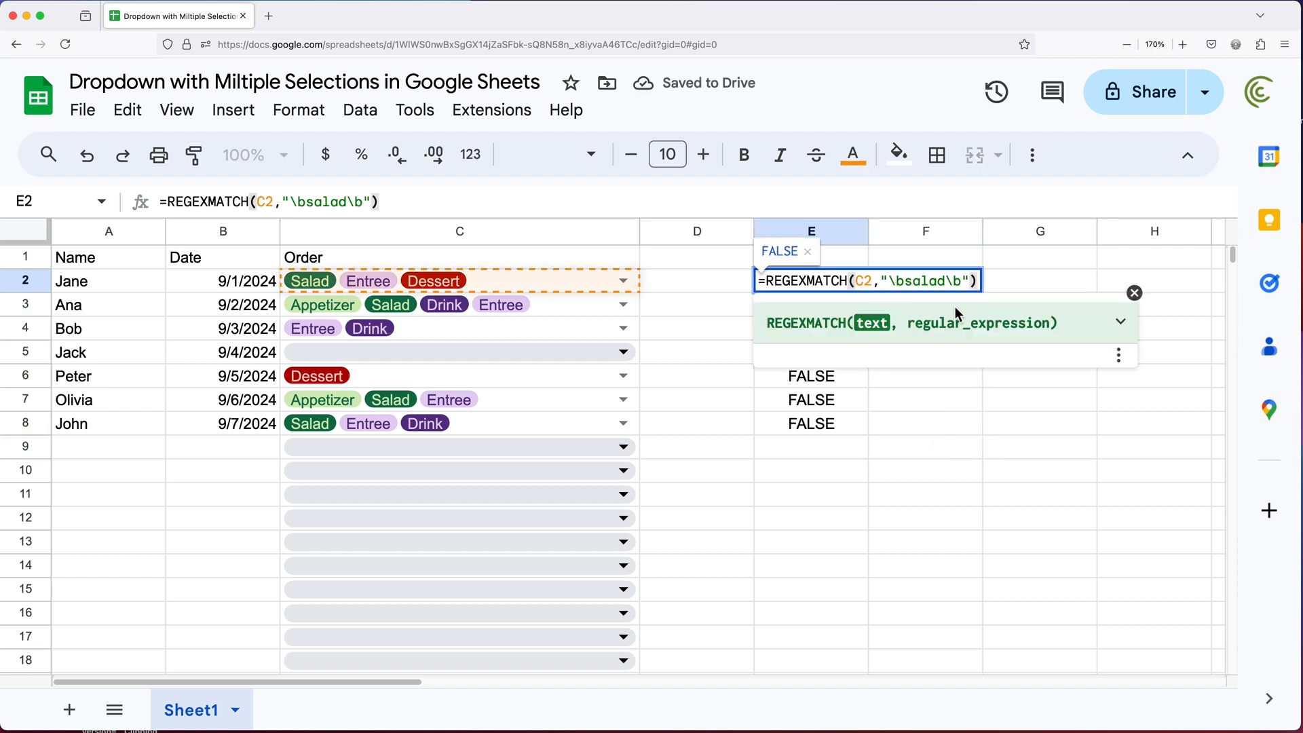
{"action": "type", "text": "LOWER"}
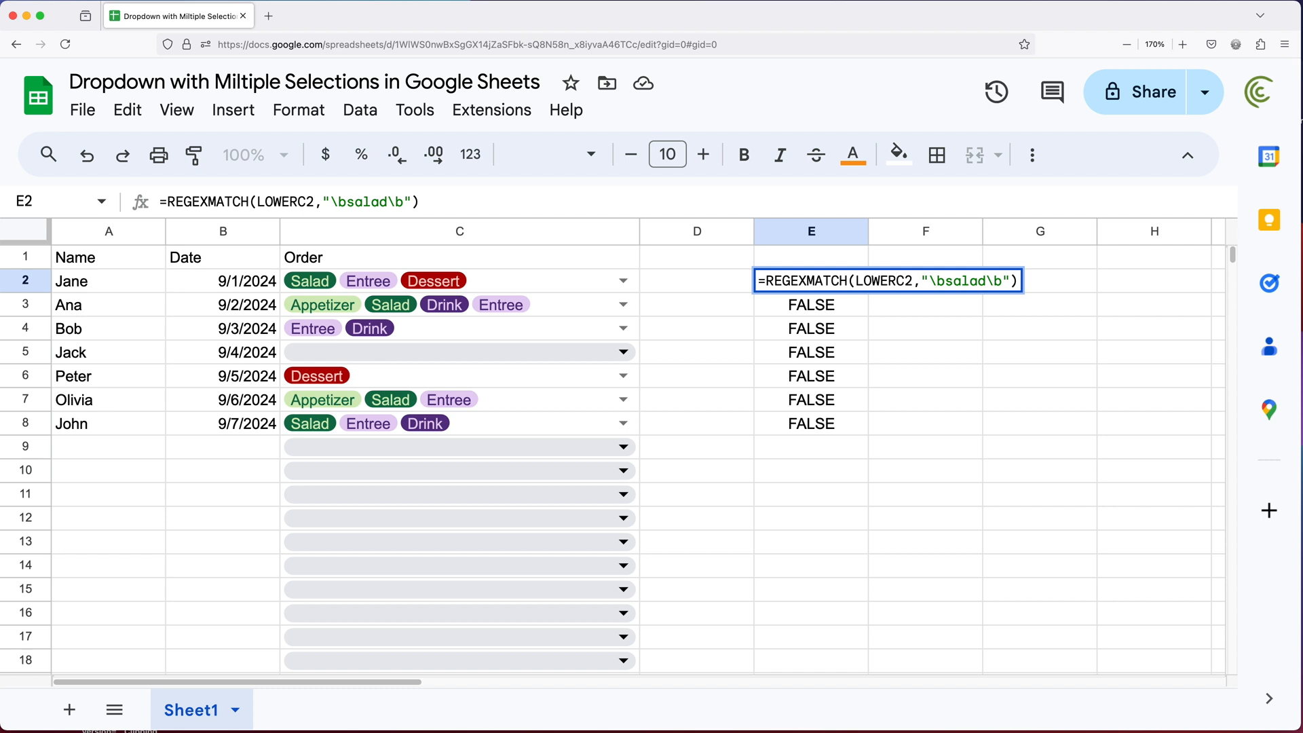
{"action": "type", "text": "(C2"}
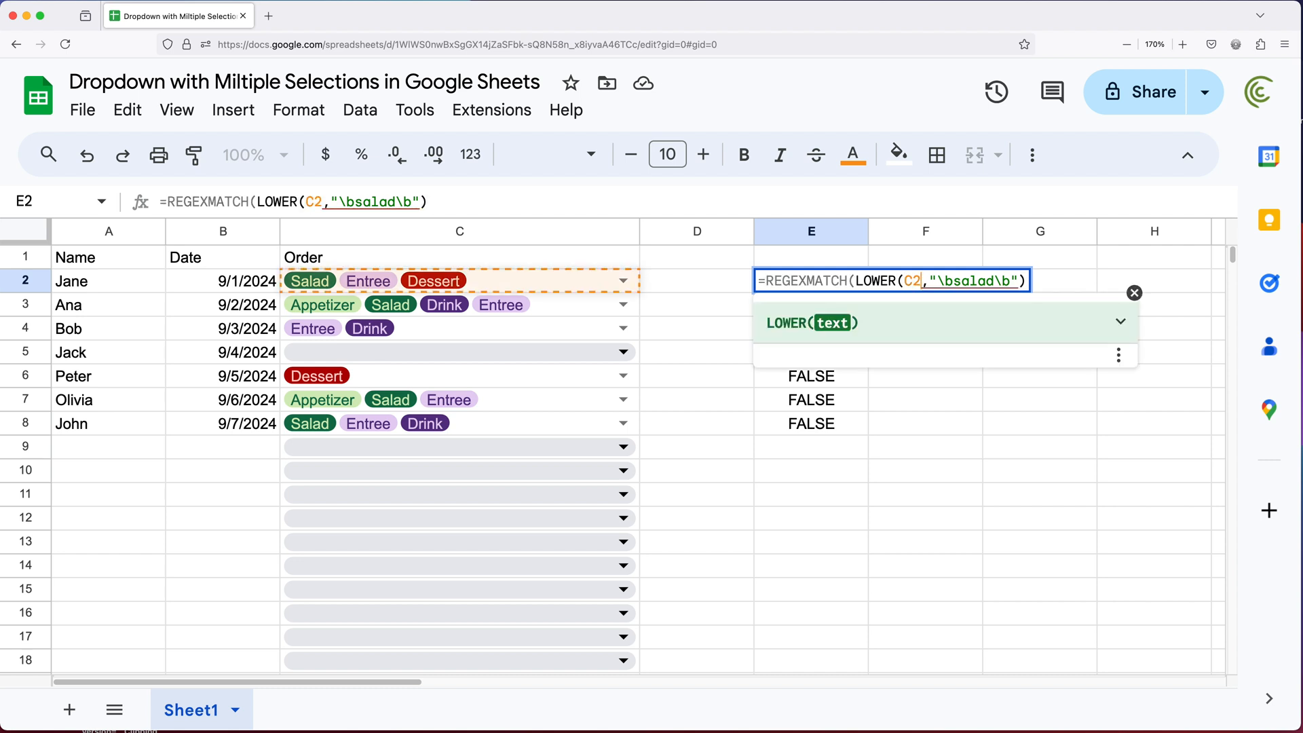
{"action": "type", "text": ")"}
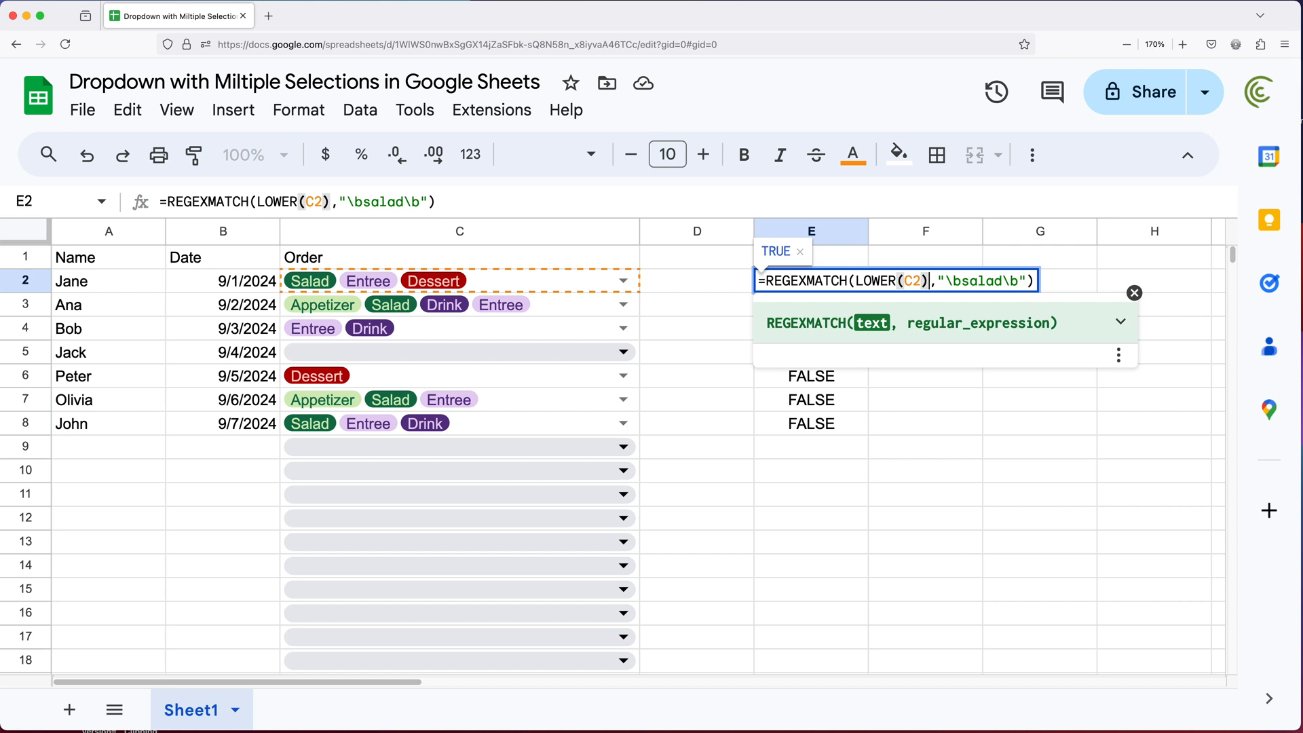
{"action": "left_click", "coordinate": [973, 283]}
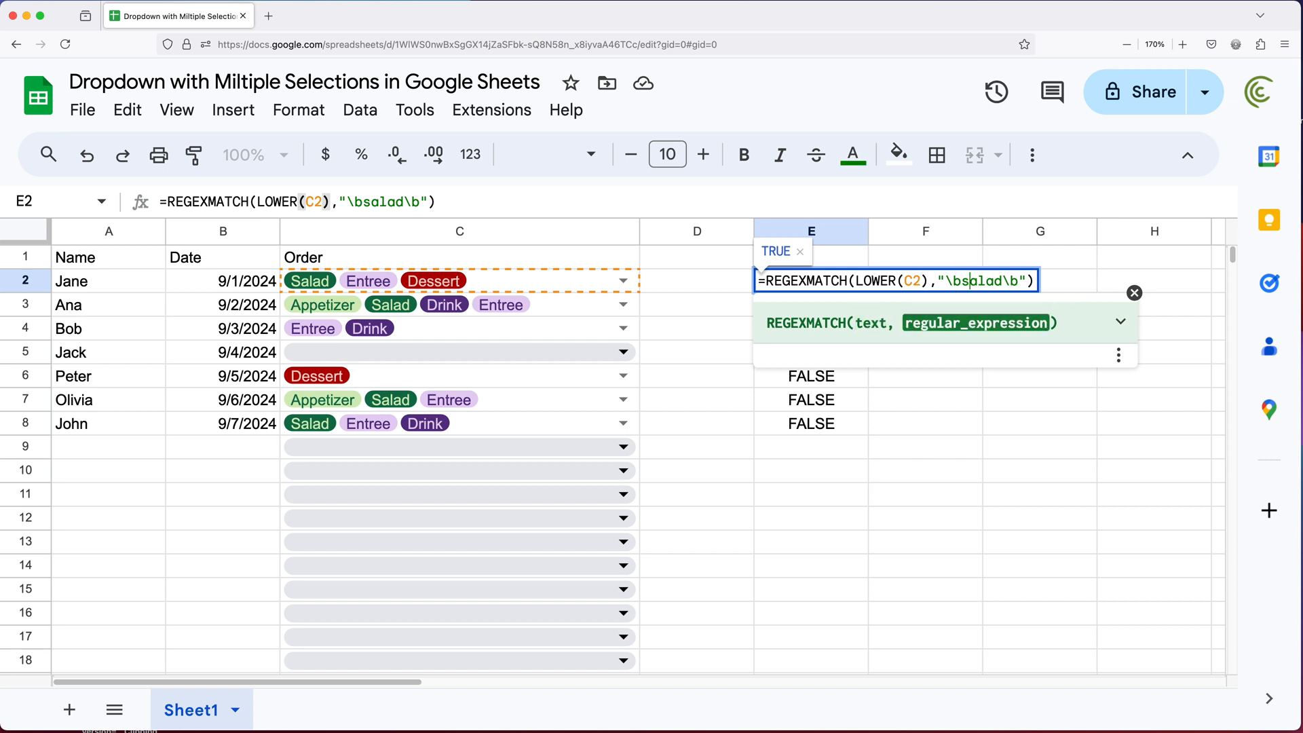
{"action": "key", "text": "Return"}
{"action": "left_click", "coordinate": [834, 283]}
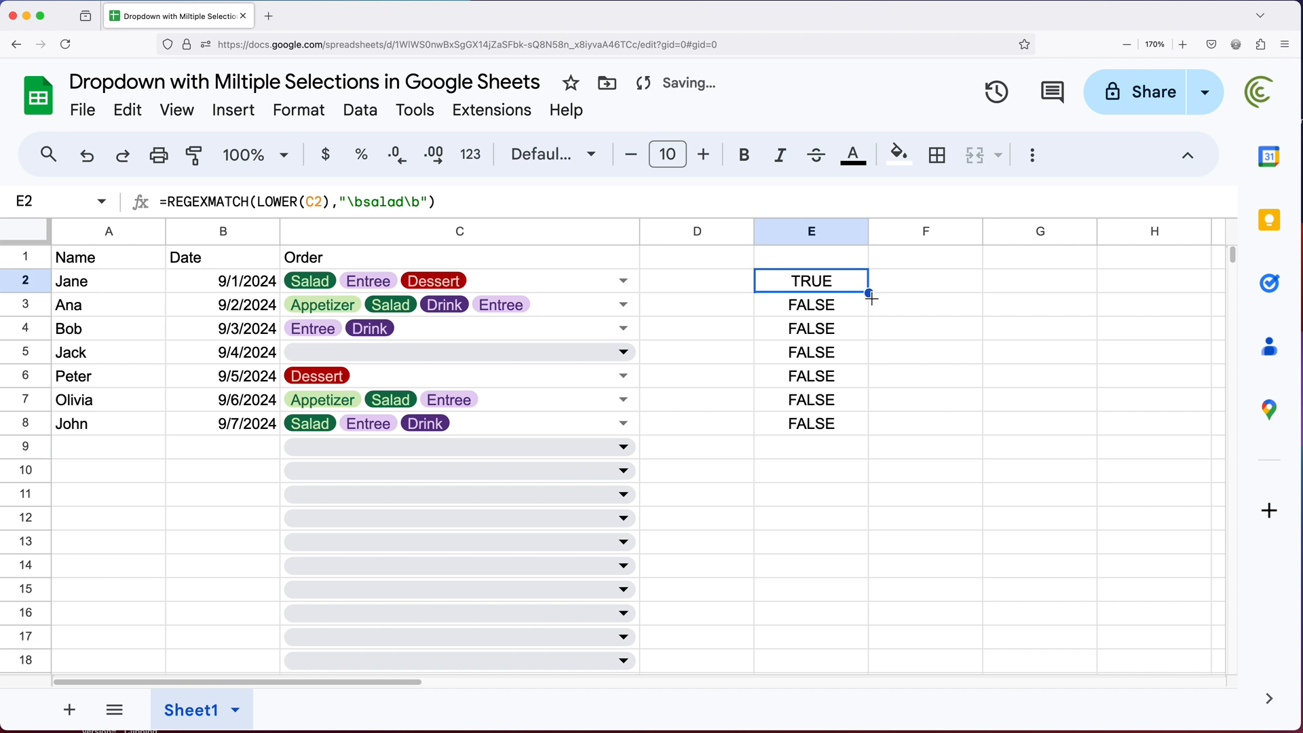
{"action": "left_click_drag", "start_coordinate": [868, 292], "coordinate": [861, 430]}
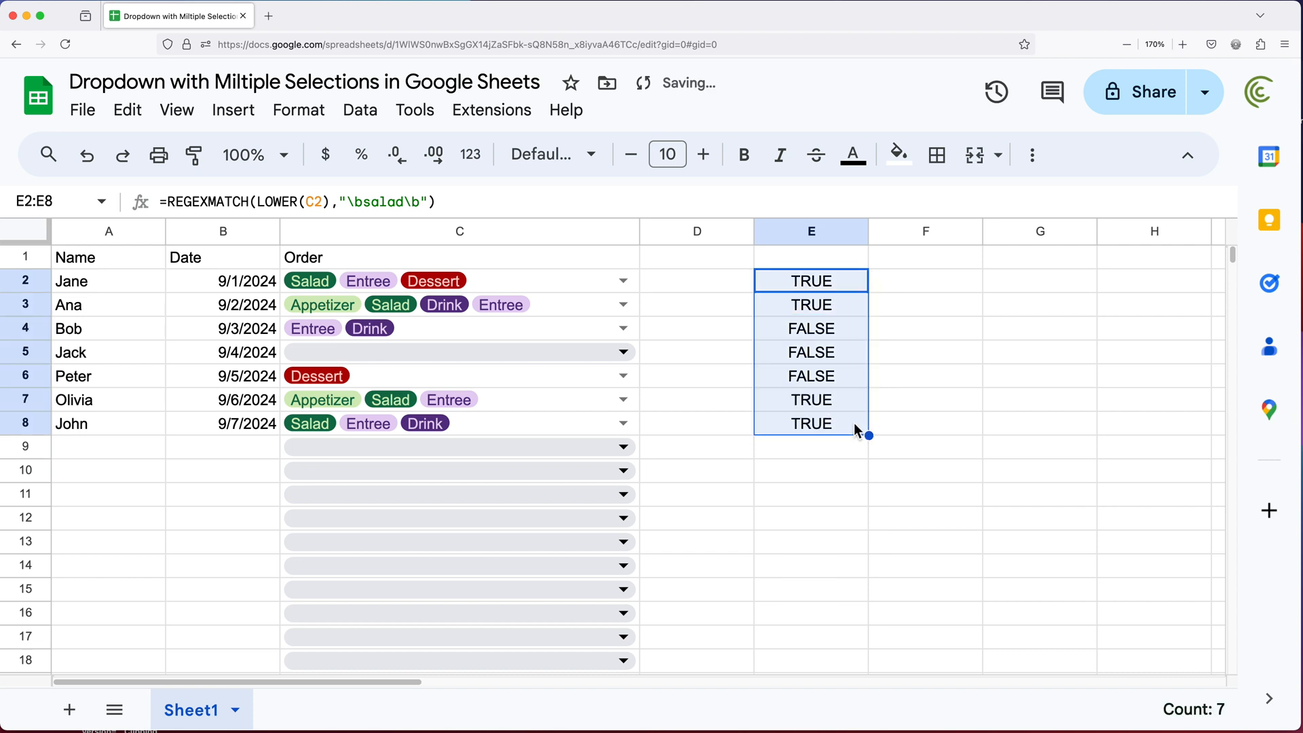
Review the results: TRUE for Jane, Ana, Olivia and John, FALSE for rows 4 to 6
{"action": "left_click", "coordinate": [816, 282]}
{"action": "left_click", "coordinate": [815, 304]}
{"action": "left_click_drag", "start_coordinate": [815, 328], "coordinate": [823, 379]}
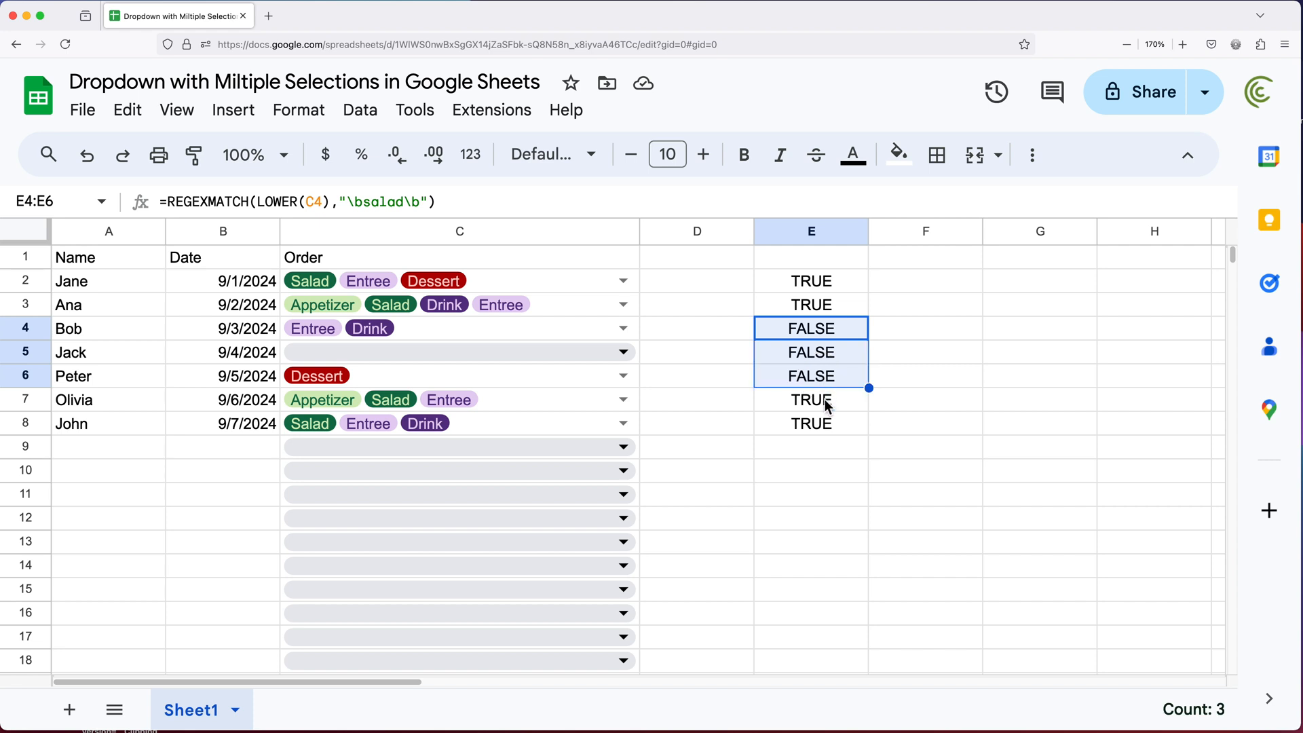
{"action": "left_click", "coordinate": [825, 399]}
{"action": "left_click", "coordinate": [825, 423]}
{"action": "mouse_move", "coordinate": [812, 231]}
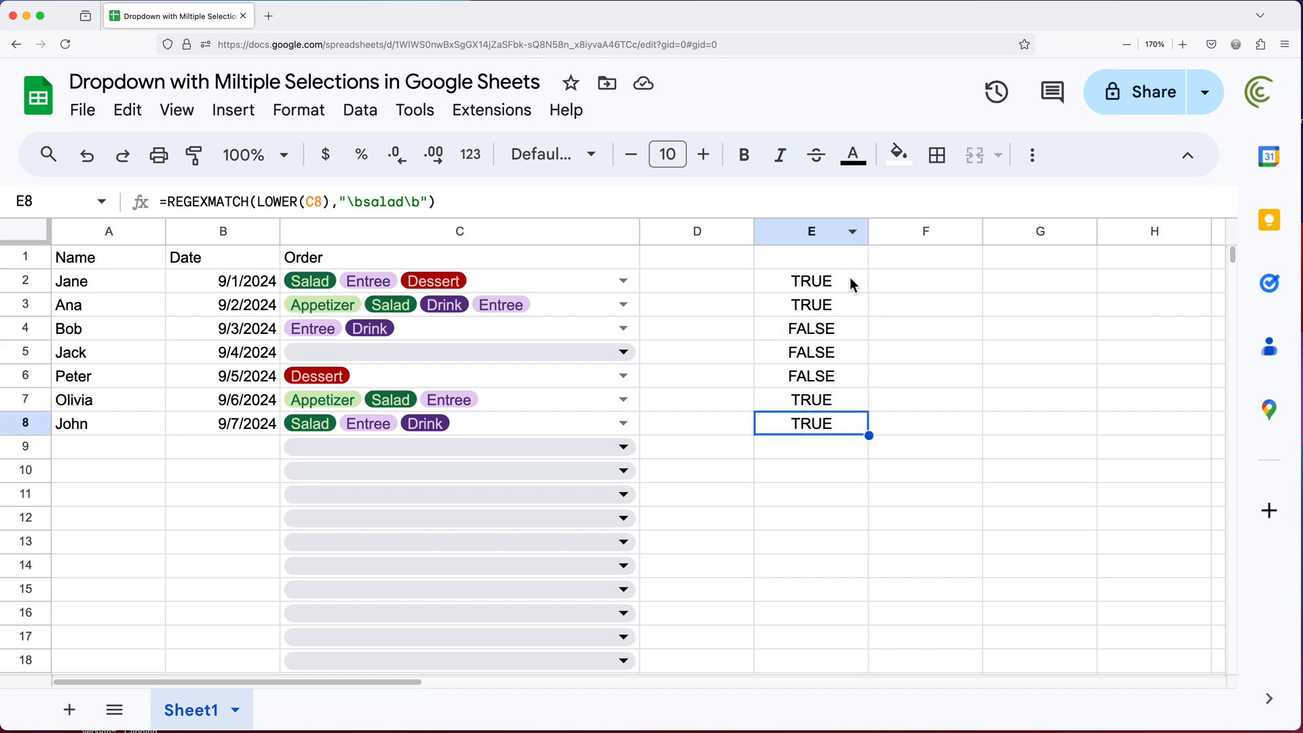
Delete E3:E8 results and change E2's text argument to LOWER(C2:C15)
{"action": "left_click_drag", "start_coordinate": [825, 305], "coordinate": [836, 424]}
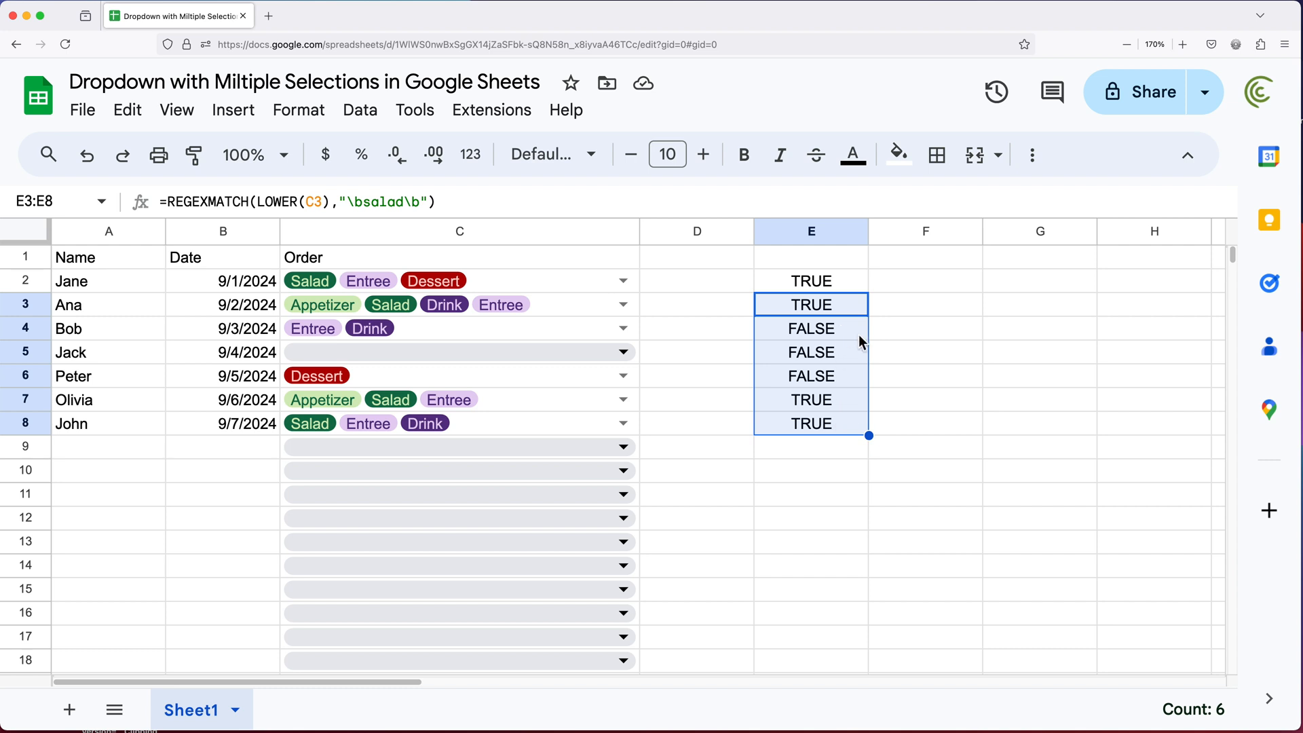
{"action": "key", "text": "Delete"}
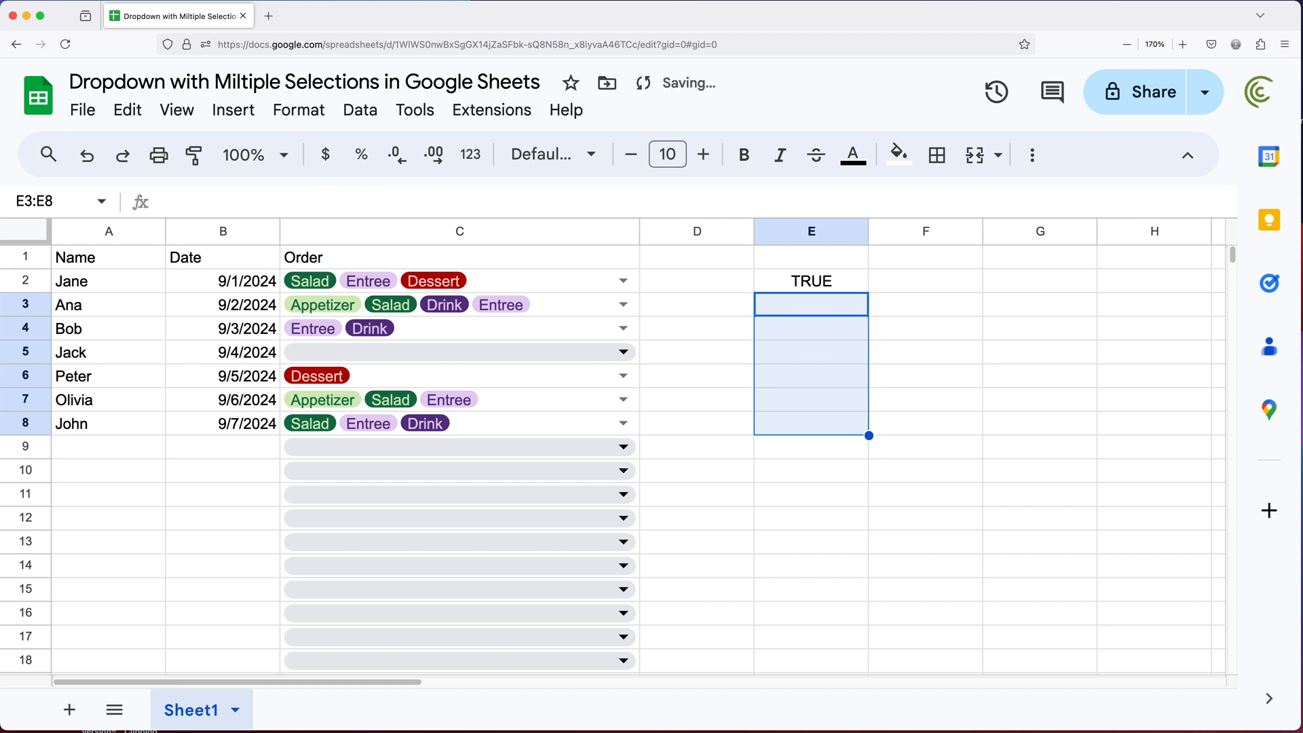
{"action": "left_click", "coordinate": [816, 283]}
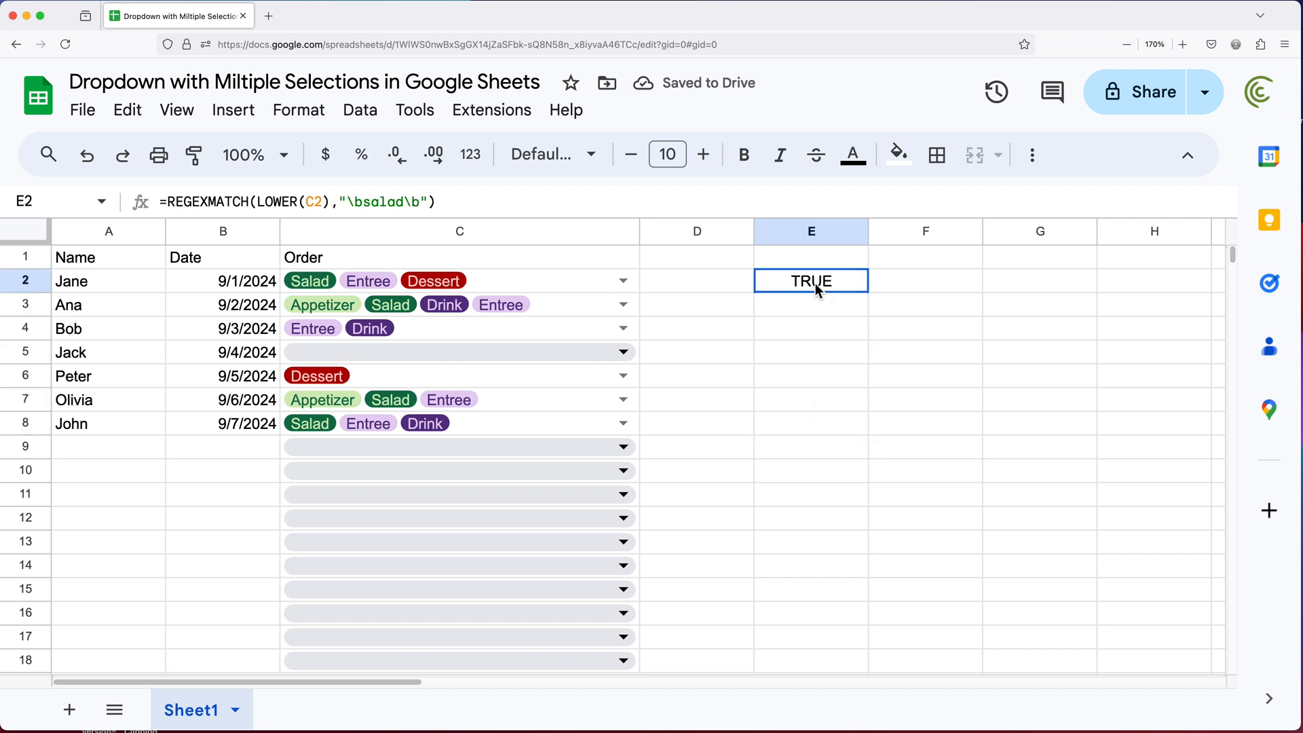
{"action": "double_click", "coordinate": [812, 286]}
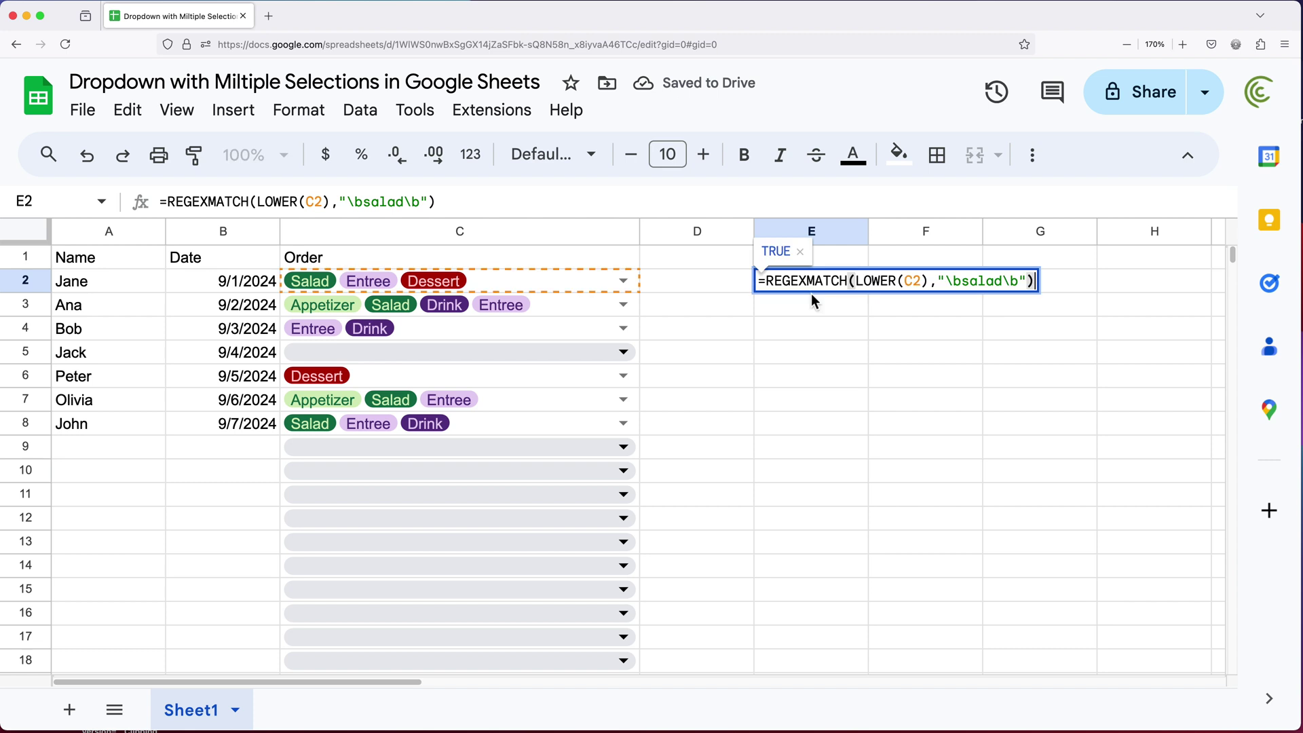
{"action": "left_click", "coordinate": [920, 280]}
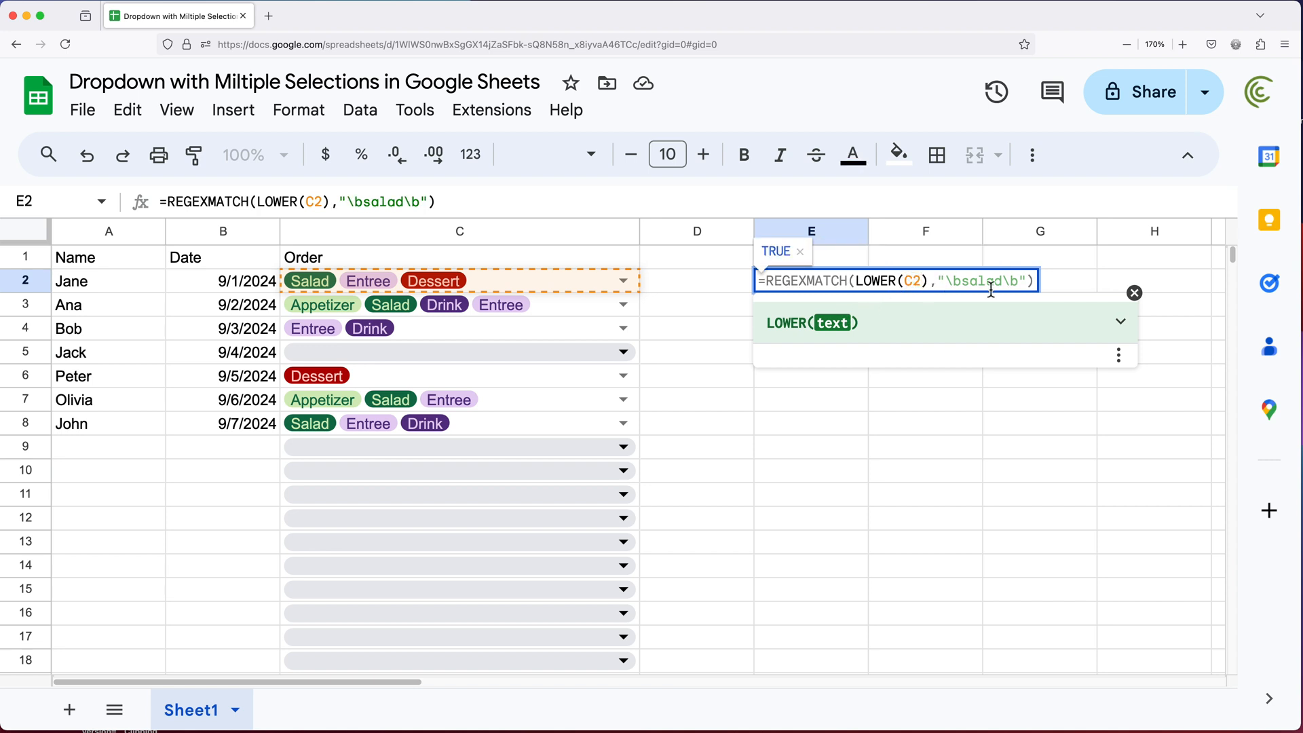
{"action": "type", "text": ":C"}
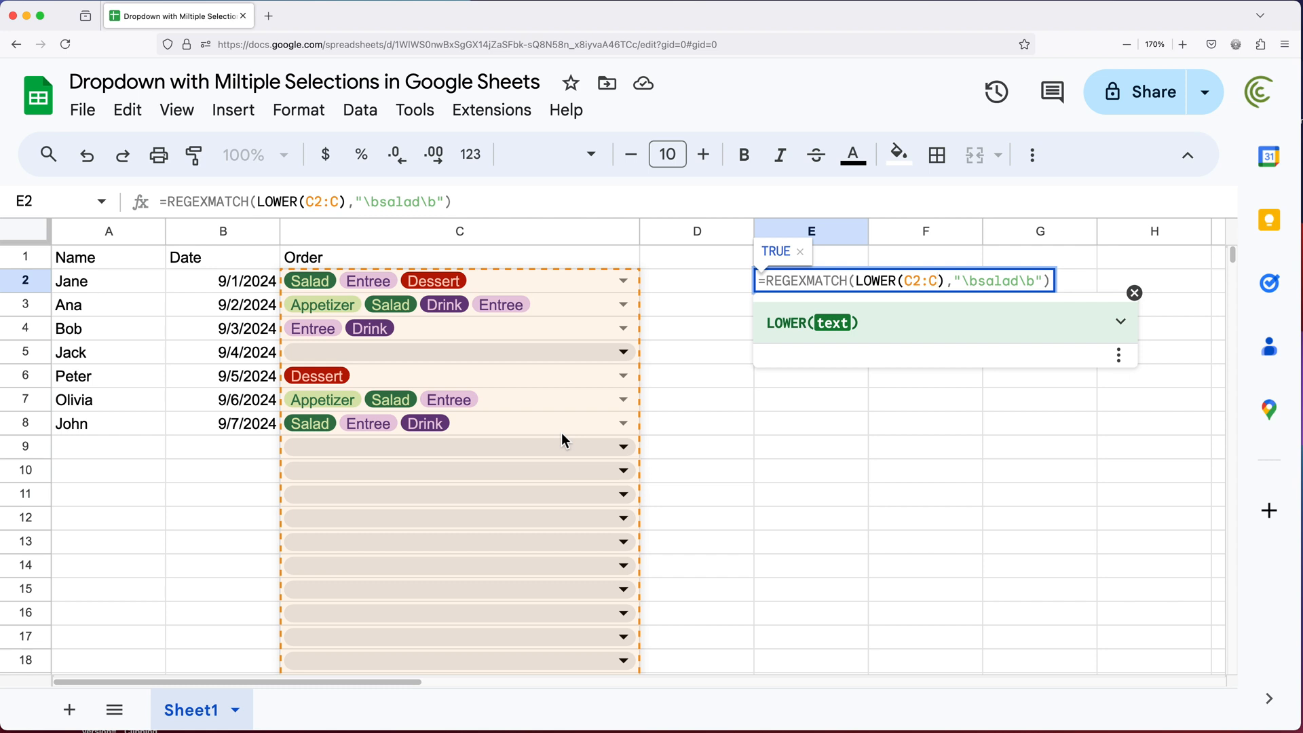
{"action": "type", "text": "15"}
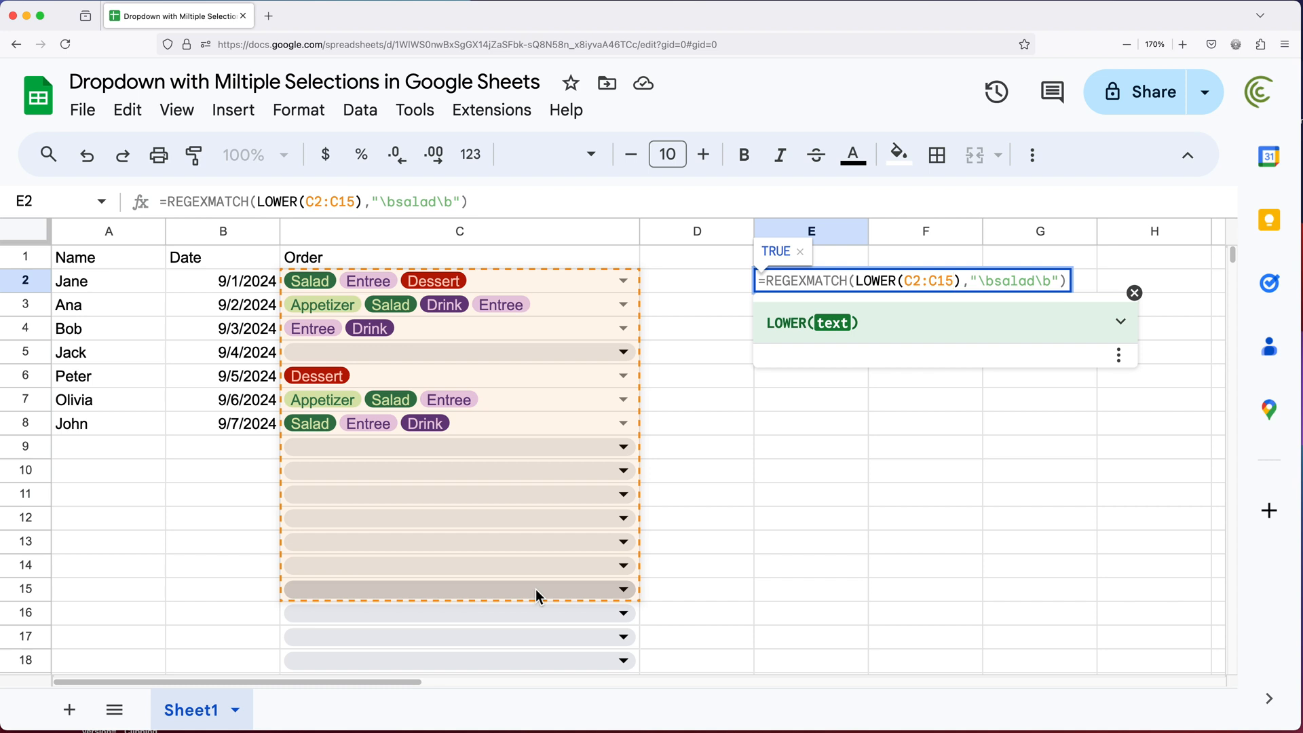
{"action": "left_click", "coordinate": [770, 280]}
{"action": "type", "text": "ARR"}
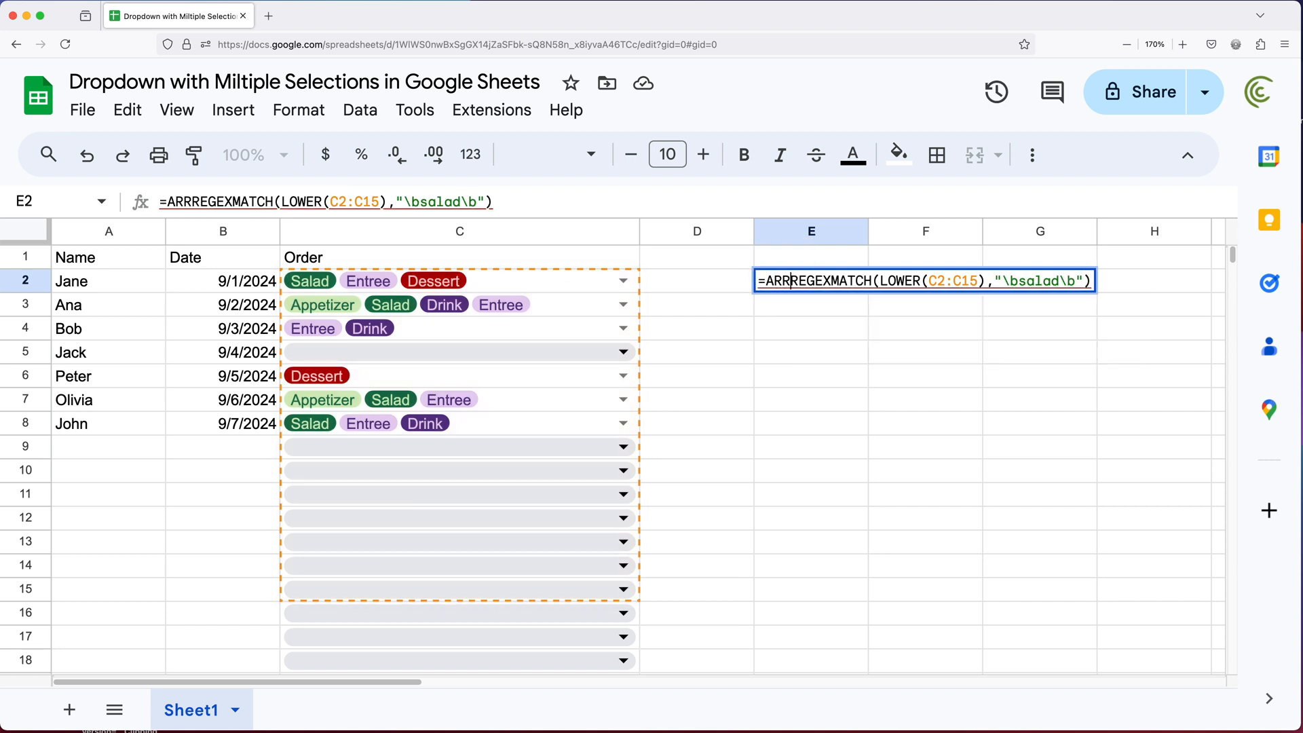
{"action": "type", "text": "AYFORM"}
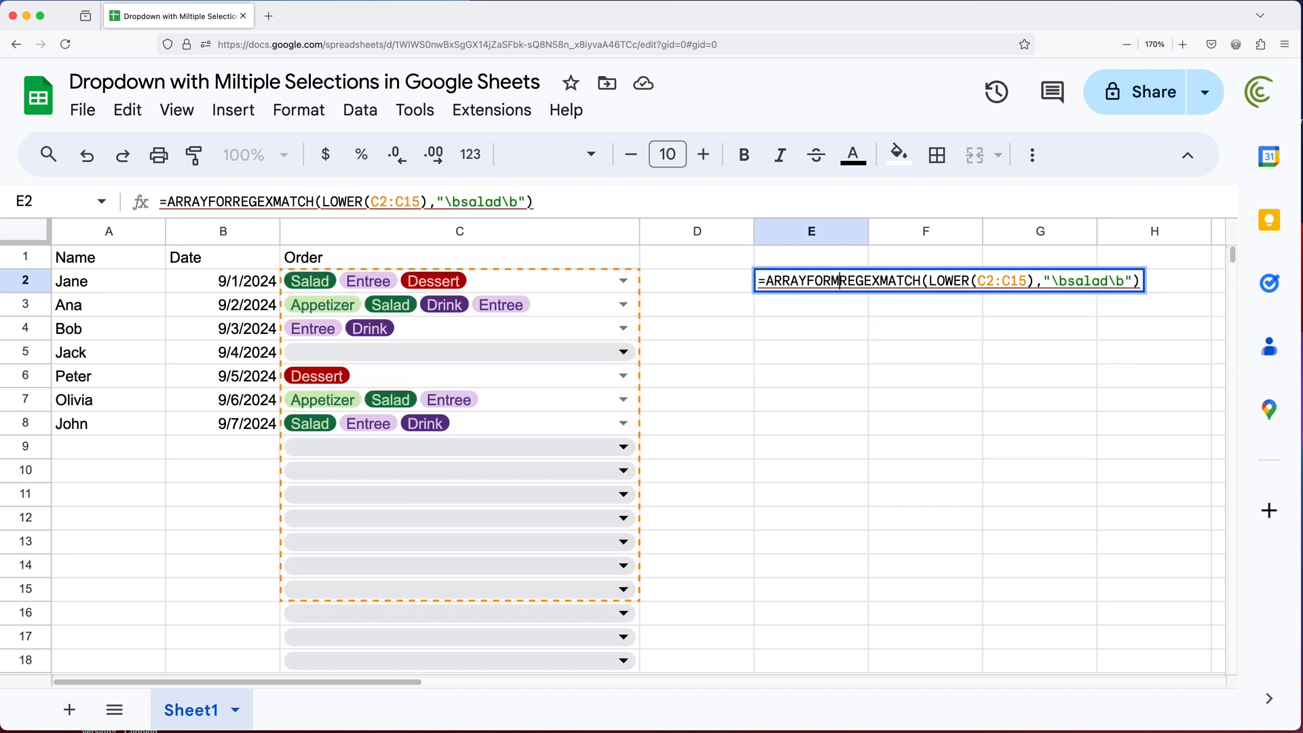
{"action": "type", "text": "ULA("}
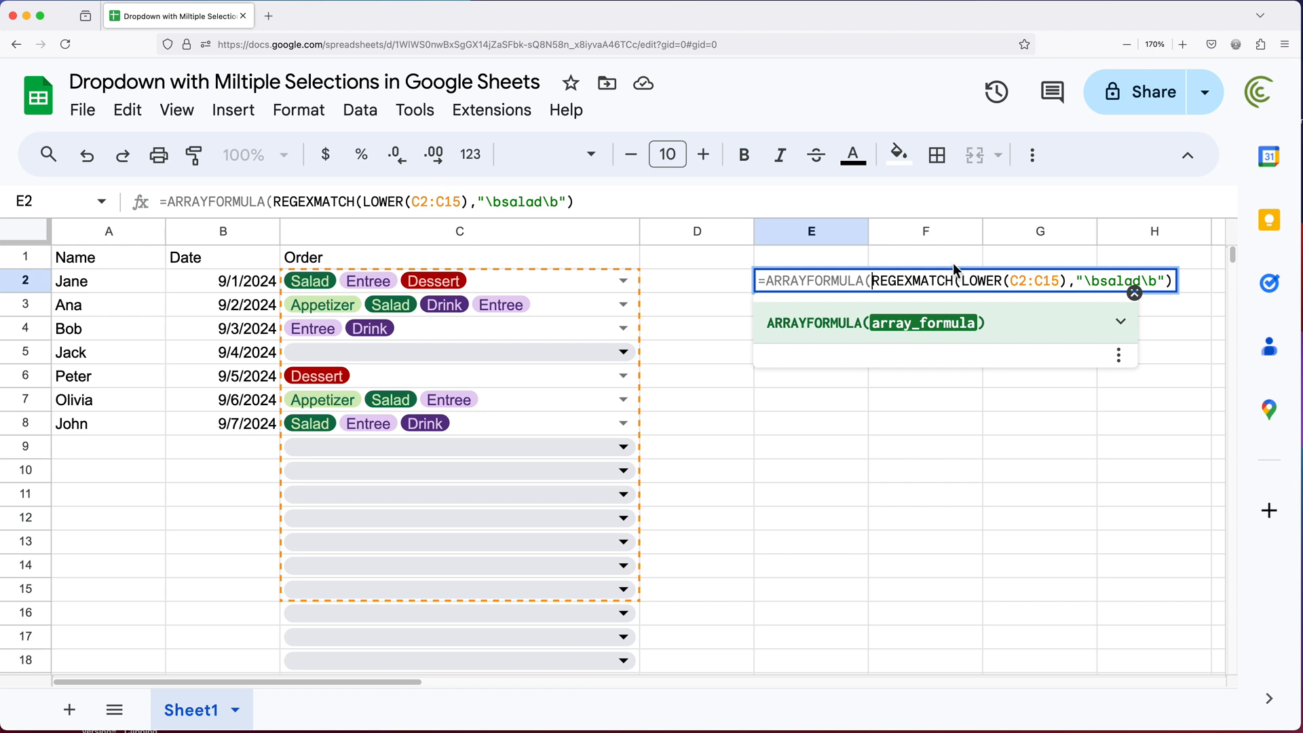
Wrap E2's formula as =ARRAYFORMULA(REGEXMATCH(LOWER(C2:C15),"\bsalad\b"))
{"action": "left_click", "coordinate": [1168, 280]}
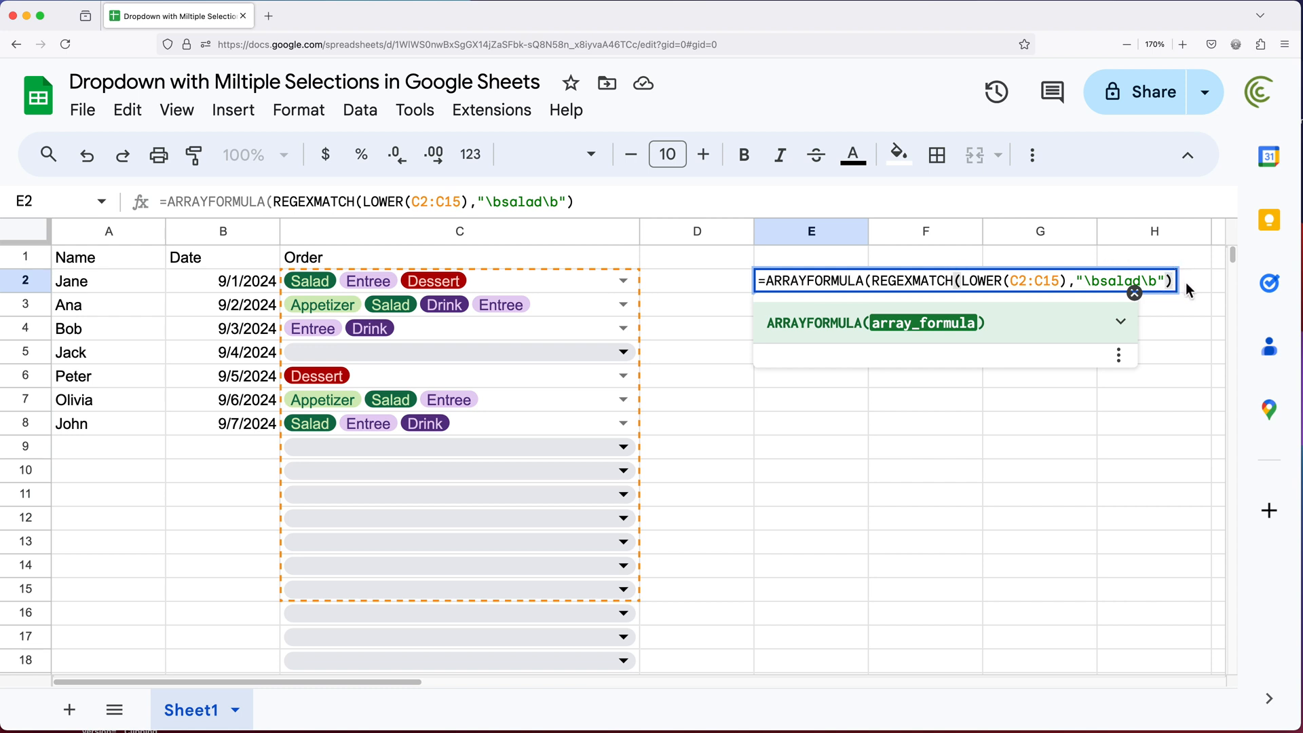
{"action": "type", "text": ")"}
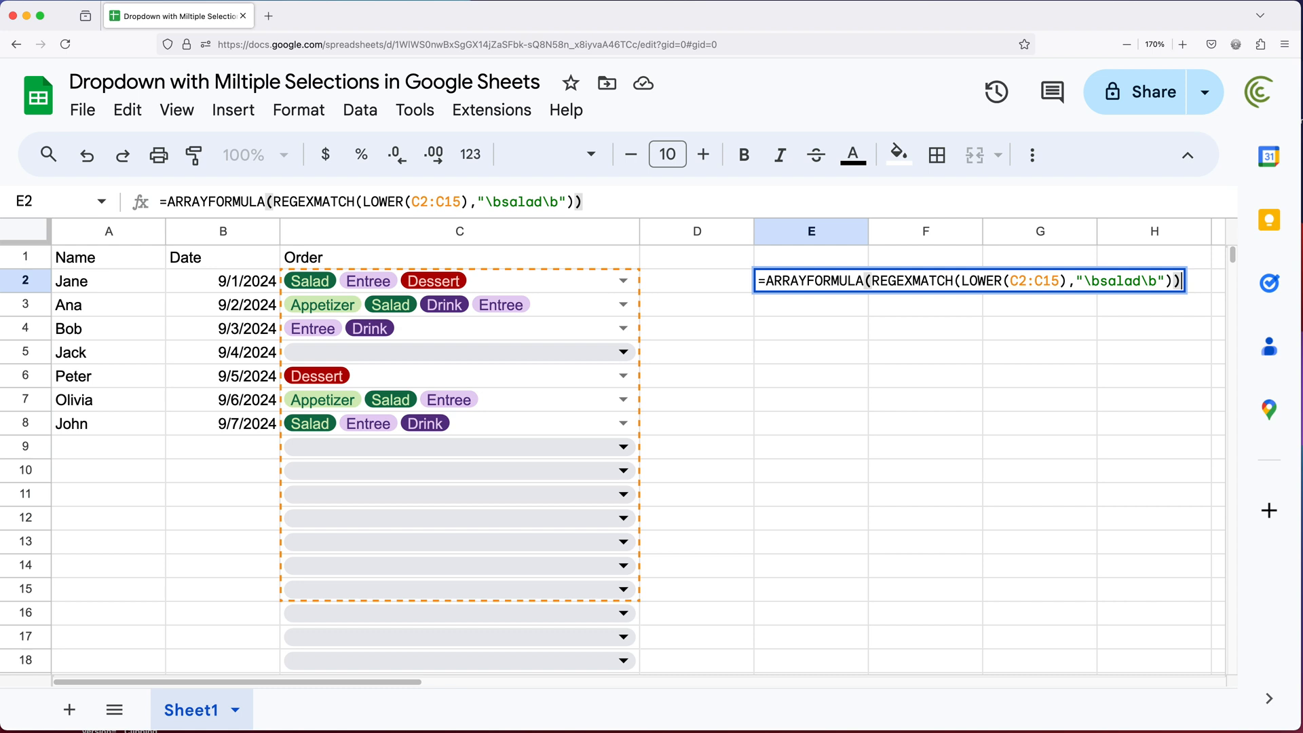
Commit the ARRAYFORMULA so E2 fills E2:E15, TRUE for Jane, Ana, Olivia and John
{"action": "key", "text": "Return"}
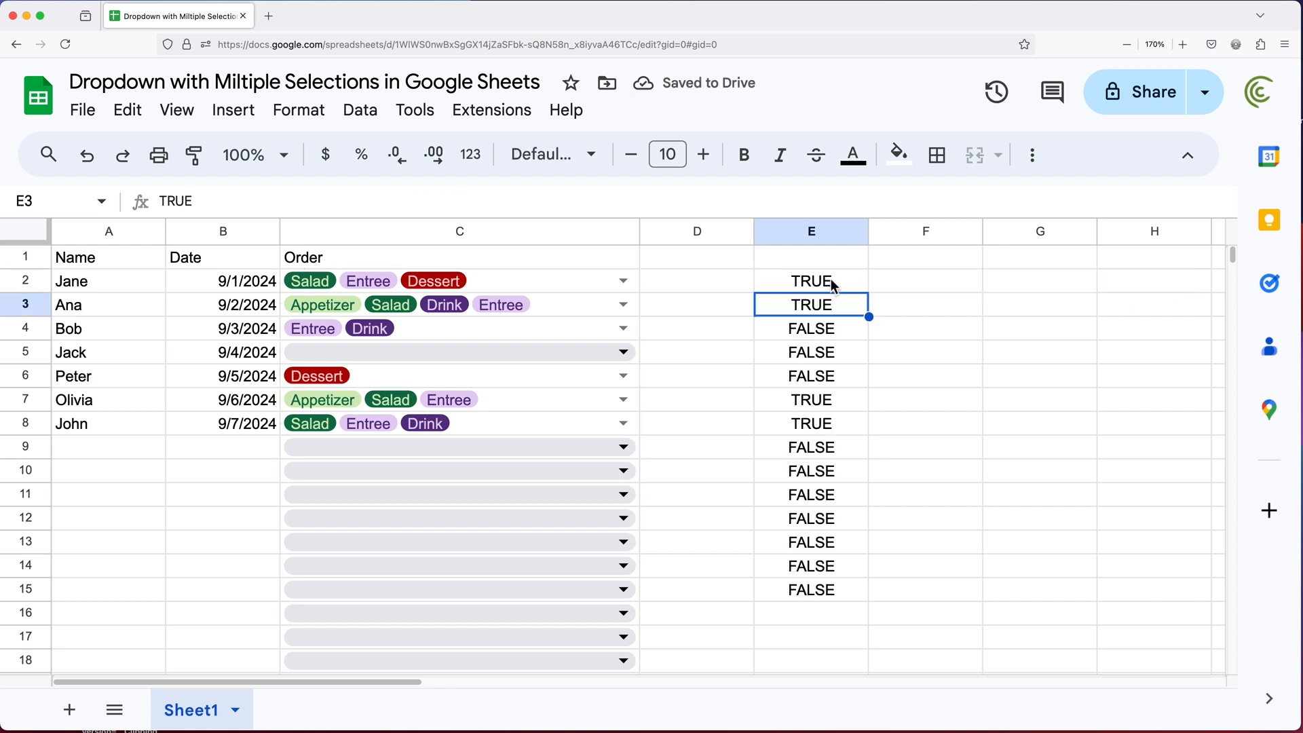
{"action": "left_click_drag", "start_coordinate": [831, 280], "coordinate": [811, 424]}
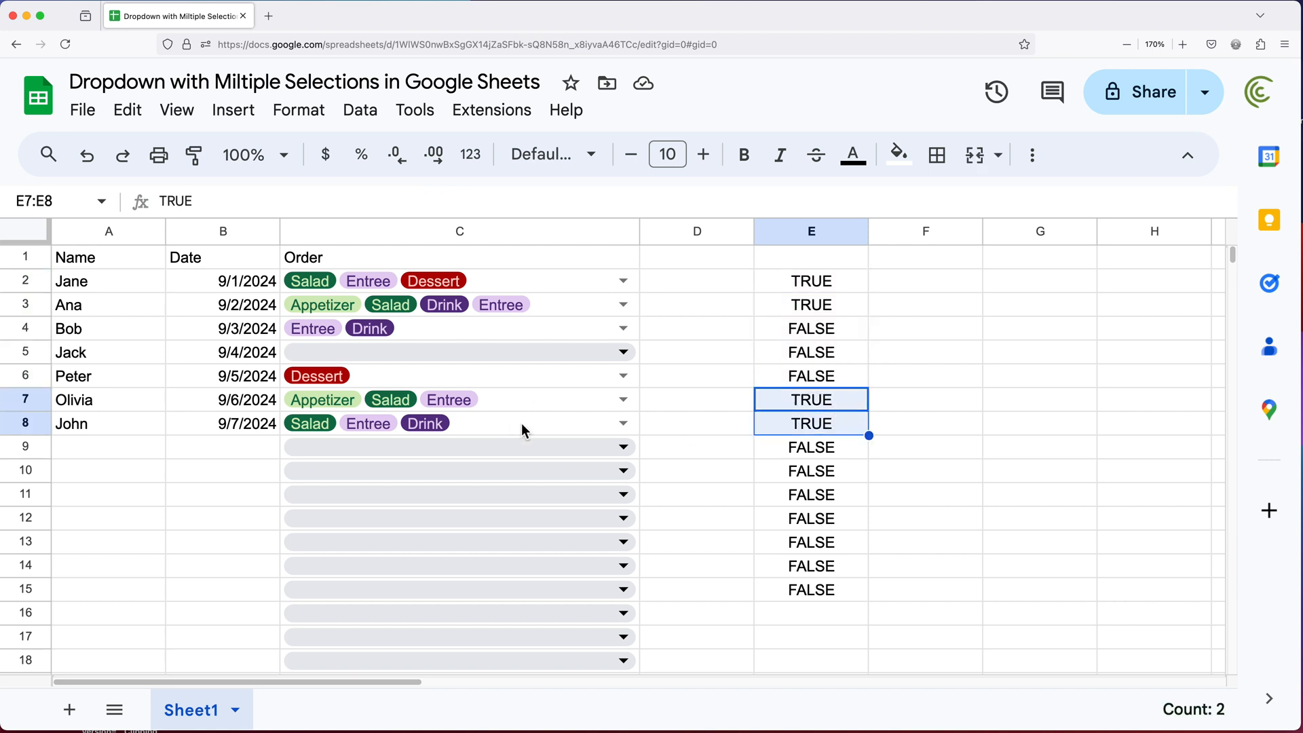
{"action": "left_click_drag", "start_coordinate": [829, 282], "coordinate": [830, 302]}
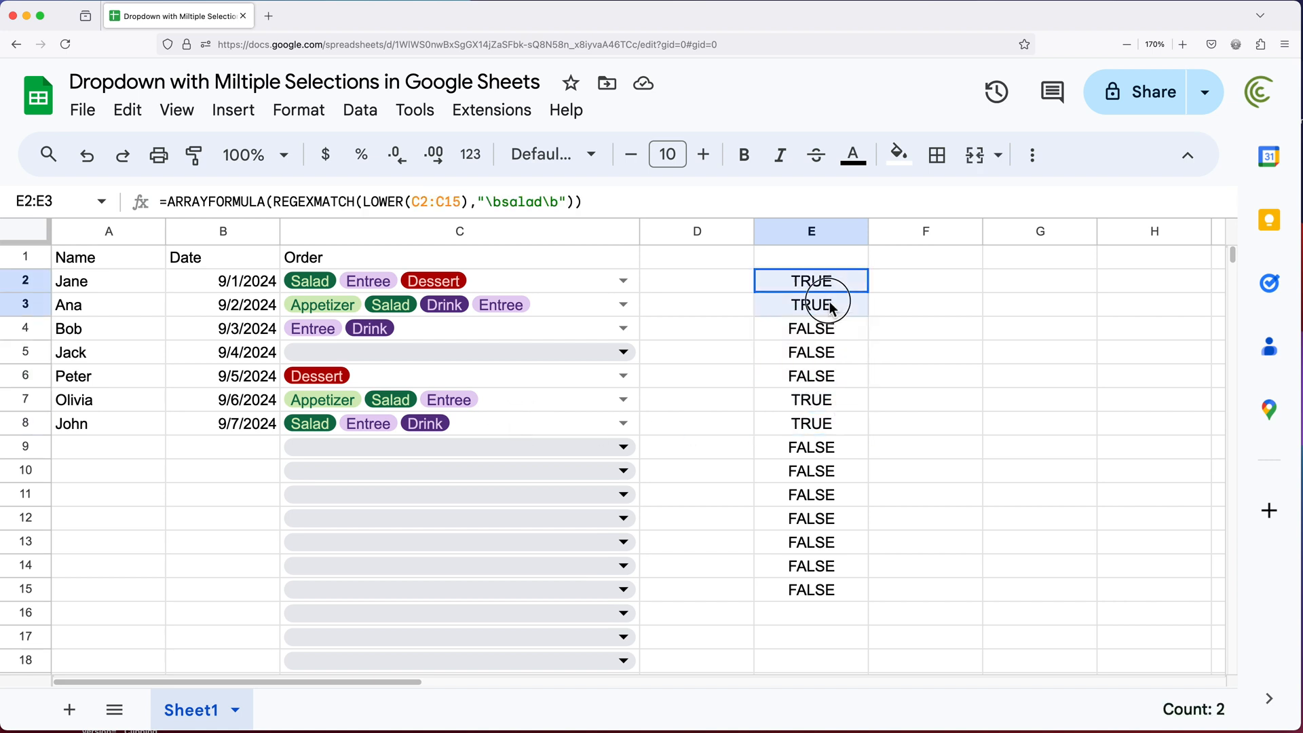
{"action": "double_click", "coordinate": [814, 281]}
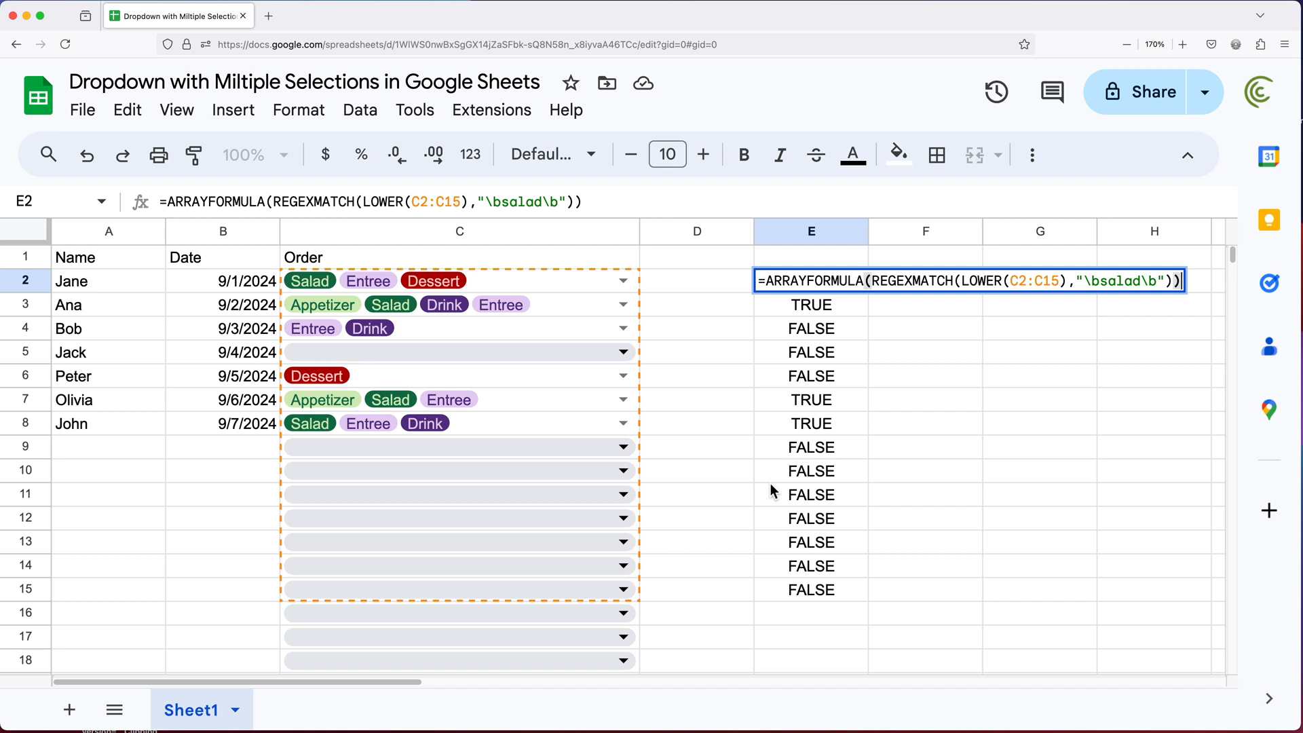
{"action": "key", "text": "Return"}
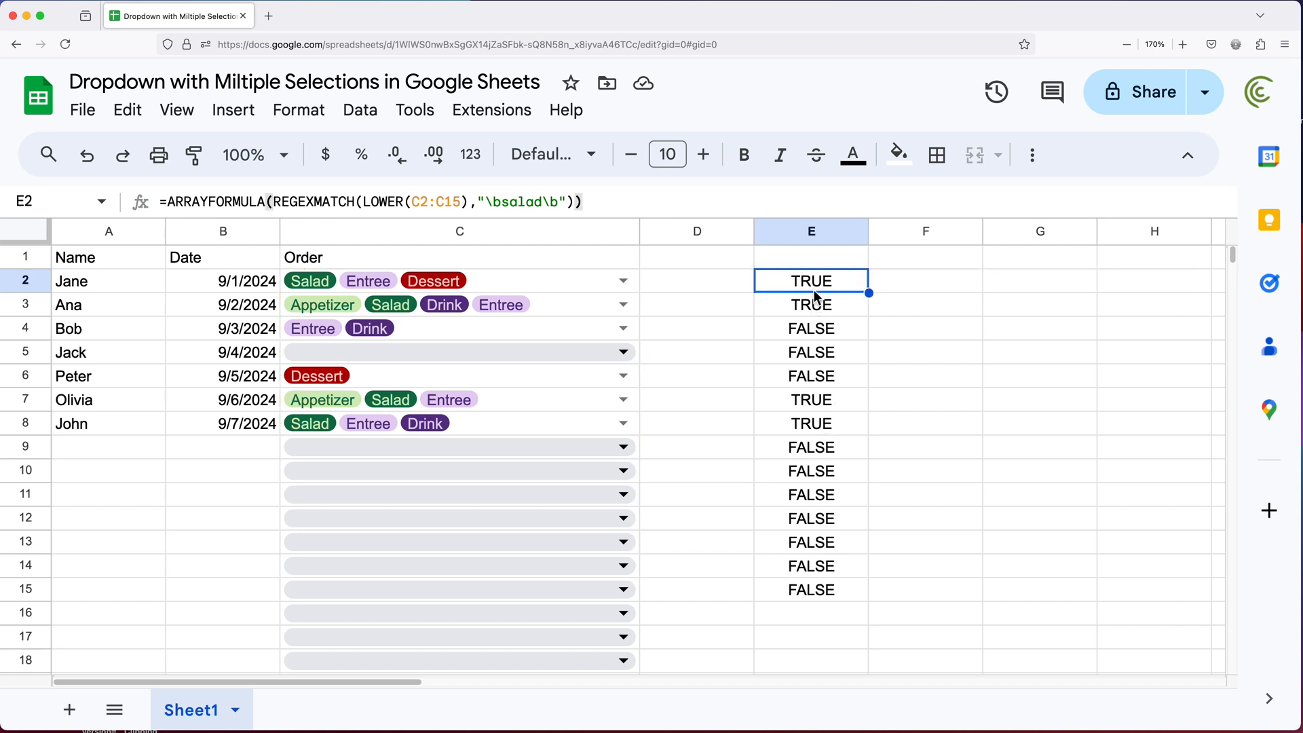
{"action": "left_click_drag", "start_coordinate": [819, 282], "coordinate": [837, 593]}
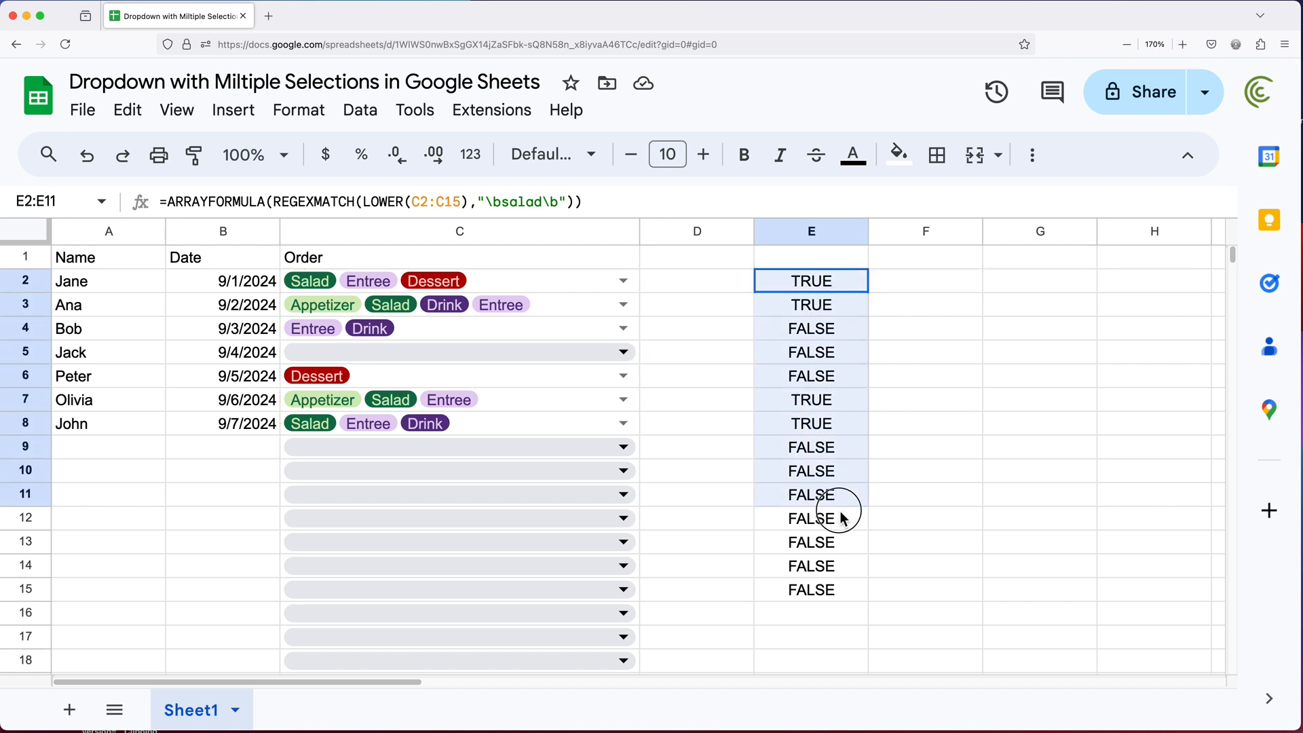
Enter =COUNTIF(E2:E15,TRUE) in F2, returning a Salad count of 4
{"action": "left_click", "coordinate": [944, 283]}
{"action": "type", "text": "="}
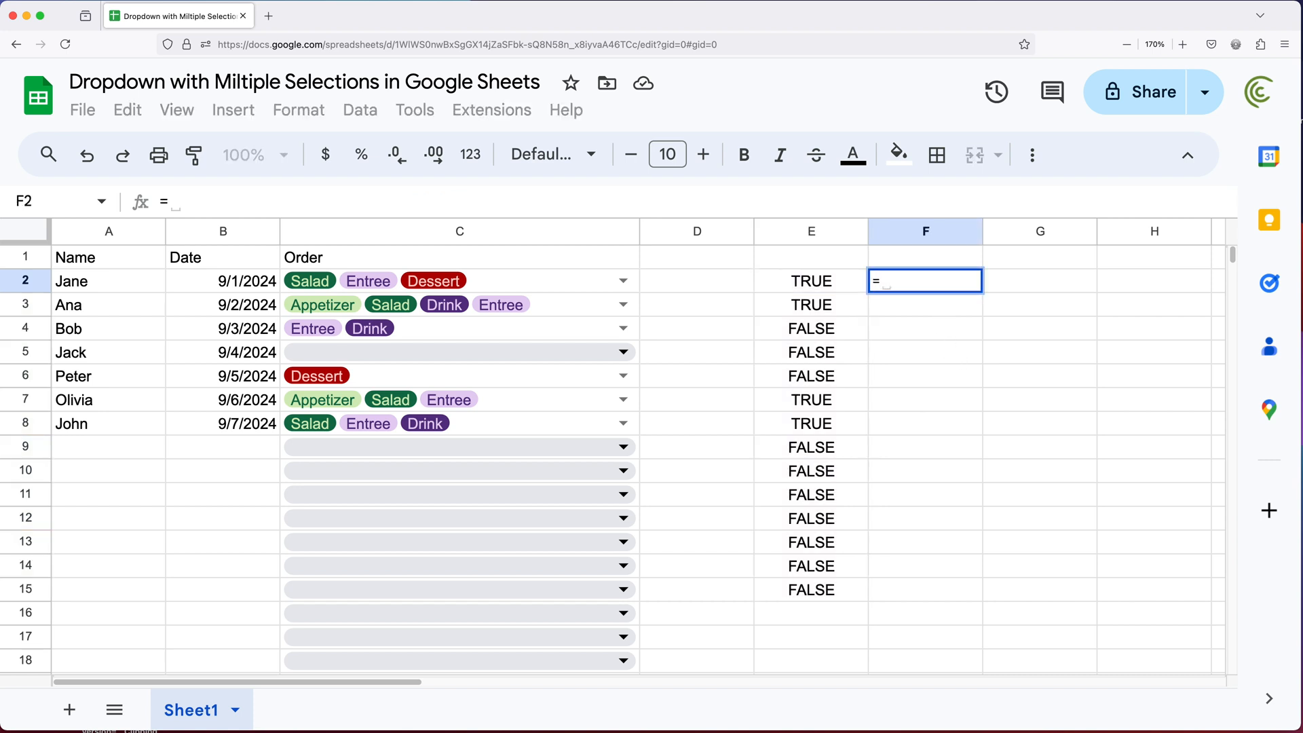
{"action": "type", "text": "COUNT"}
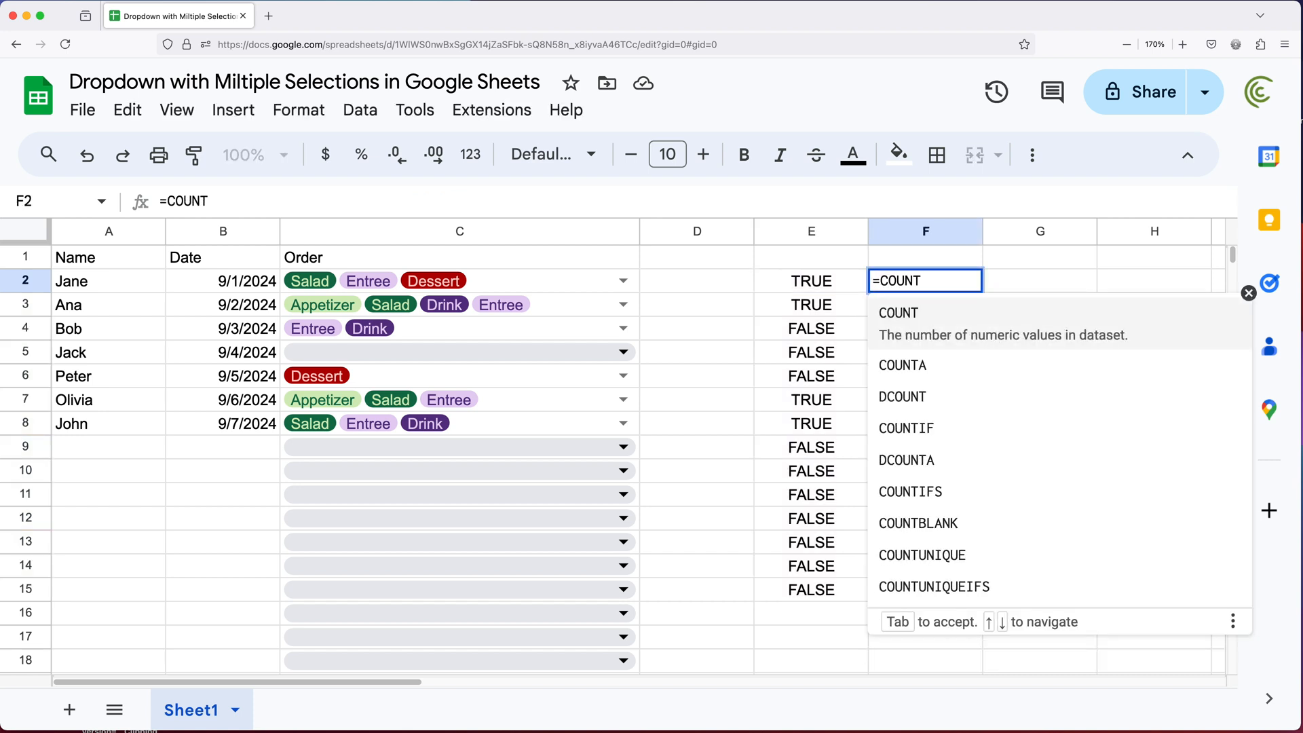
{"action": "type", "text": "IF*"}
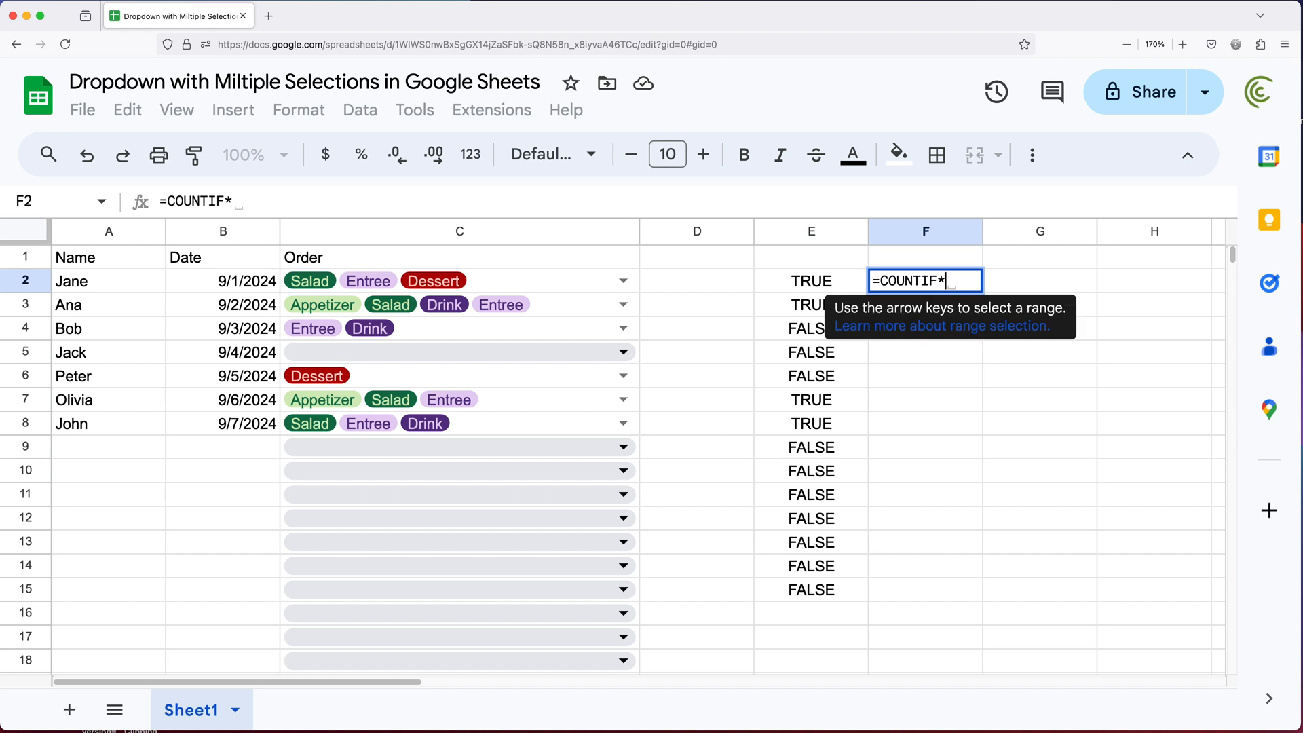
{"action": "key", "text": "BackSpace"}
{"action": "type", "text": "("}
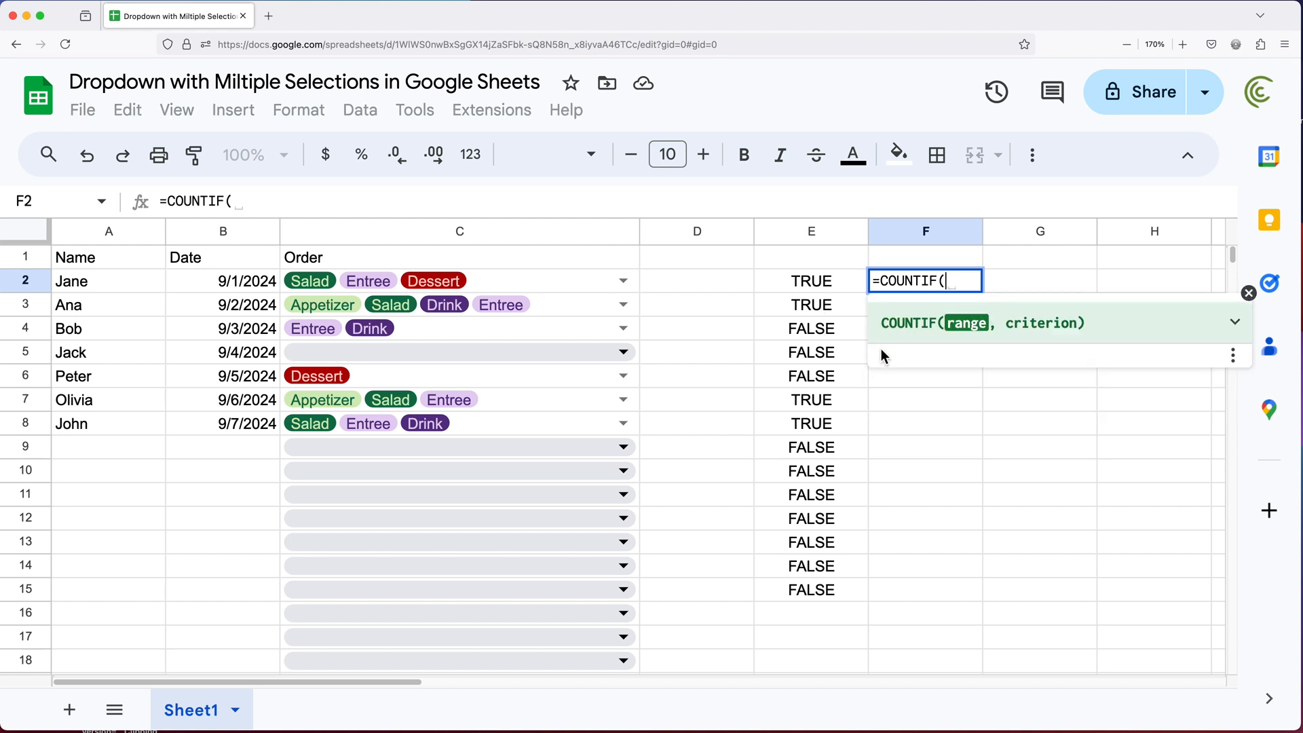
{"action": "left_click_drag", "start_coordinate": [812, 281], "coordinate": [810, 589]}
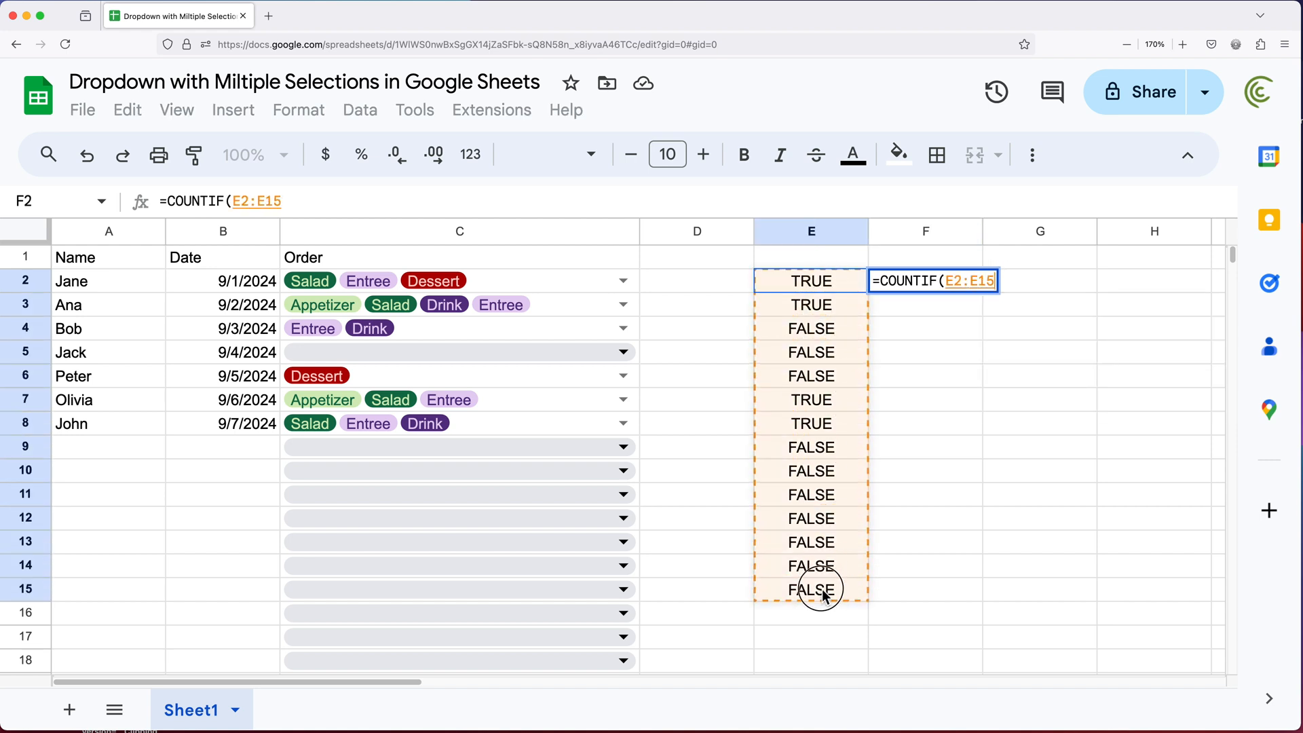
{"action": "type", "text": ","}
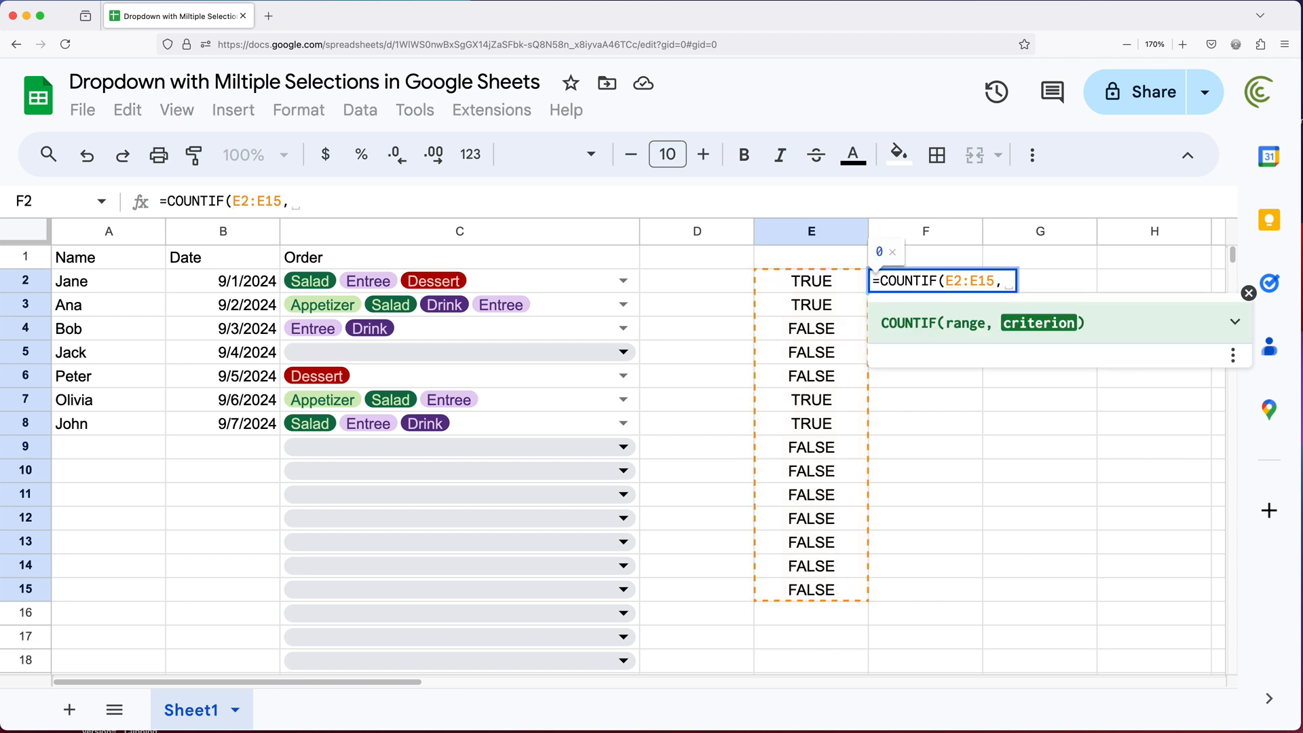
{"action": "type", "text": "TRUE"}
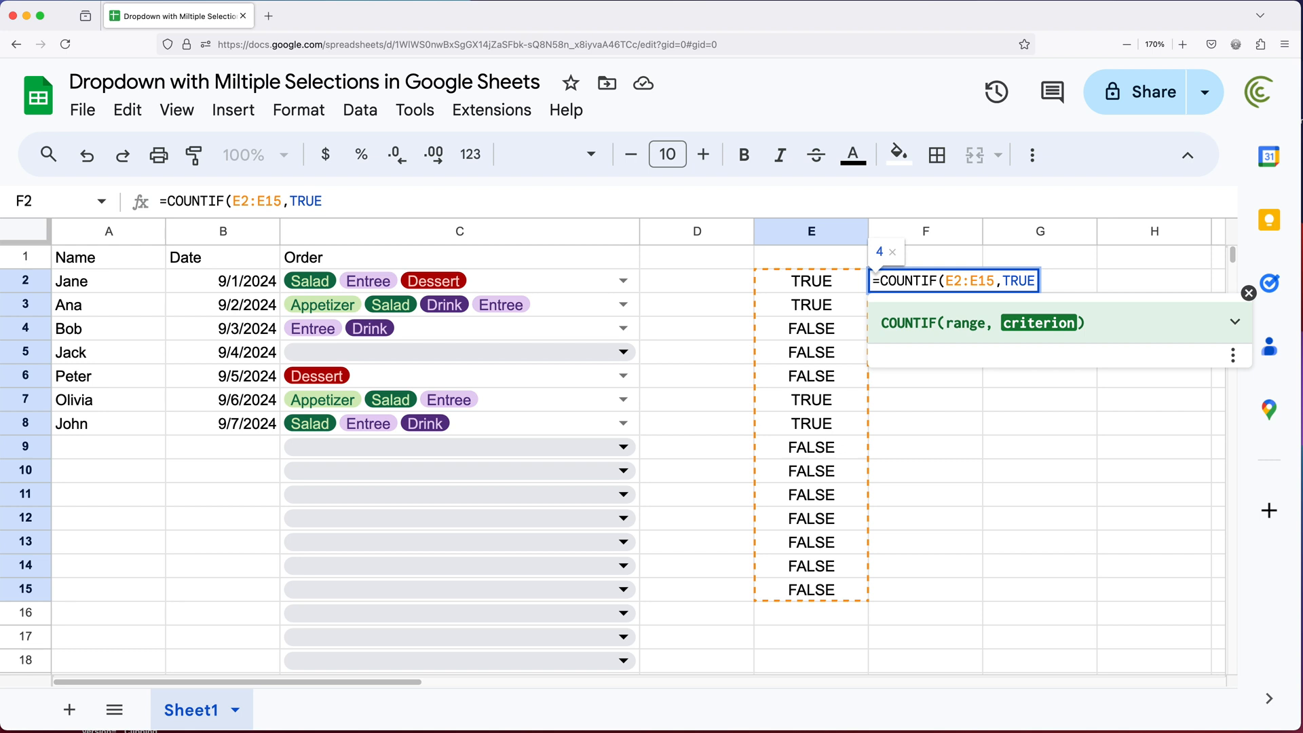
{"action": "type", "text": ")"}
{"action": "key", "text": "Return"}
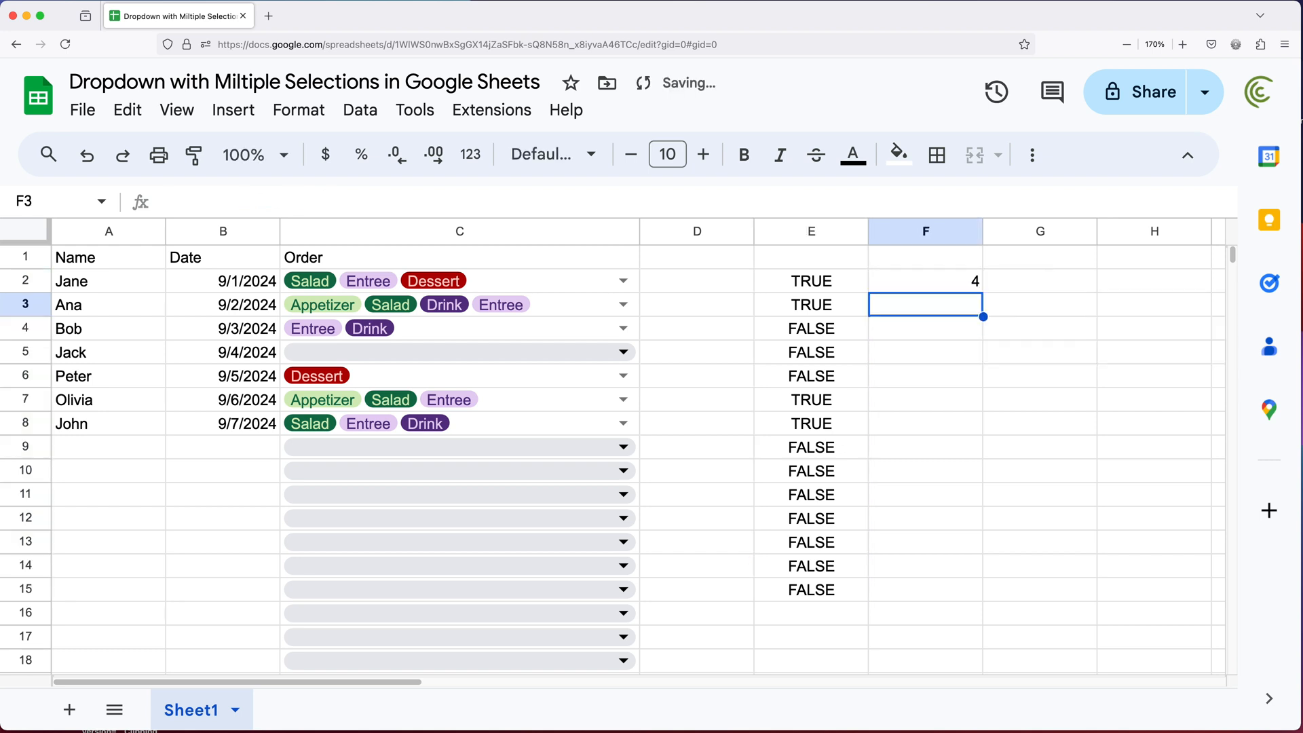
{"action": "double_click", "coordinate": [948, 284]}
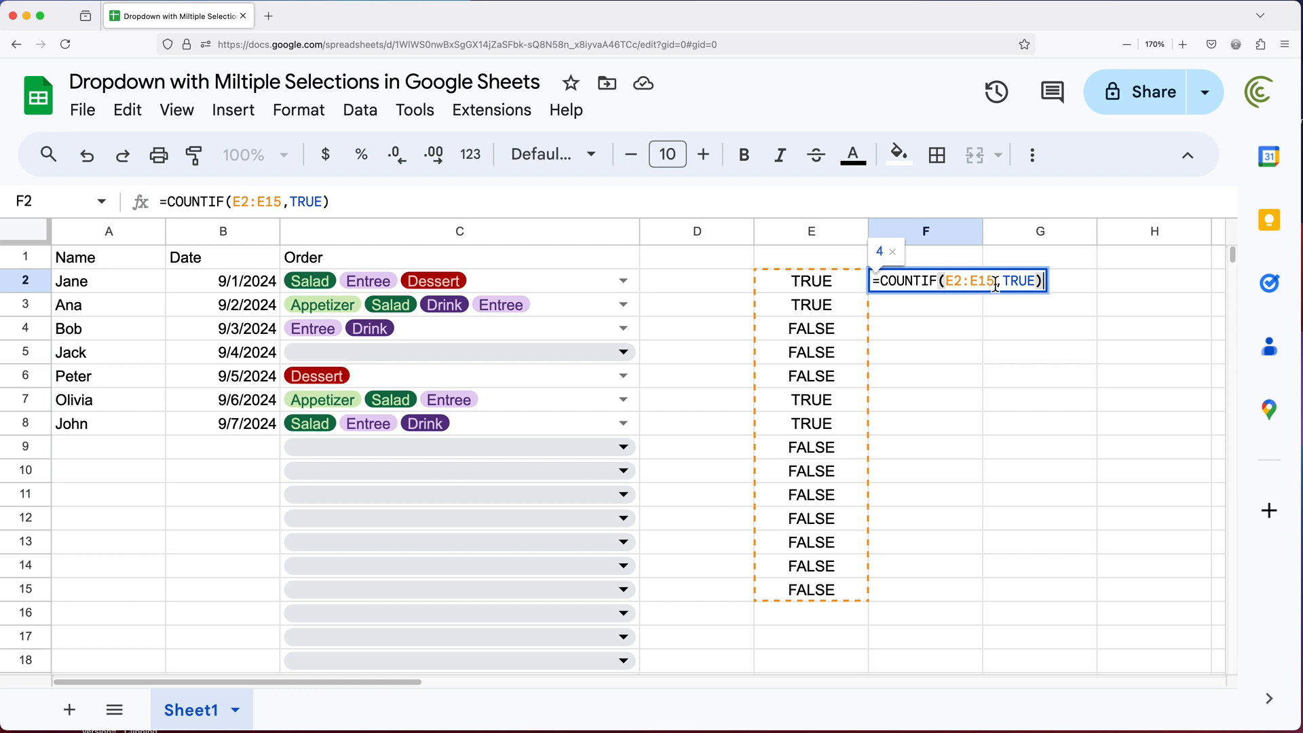
Copy the ARRAYFORMULA REGEXMATCH salad expression out of E2
{"action": "left_click_drag", "start_coordinate": [993, 281], "coordinate": [948, 283]}
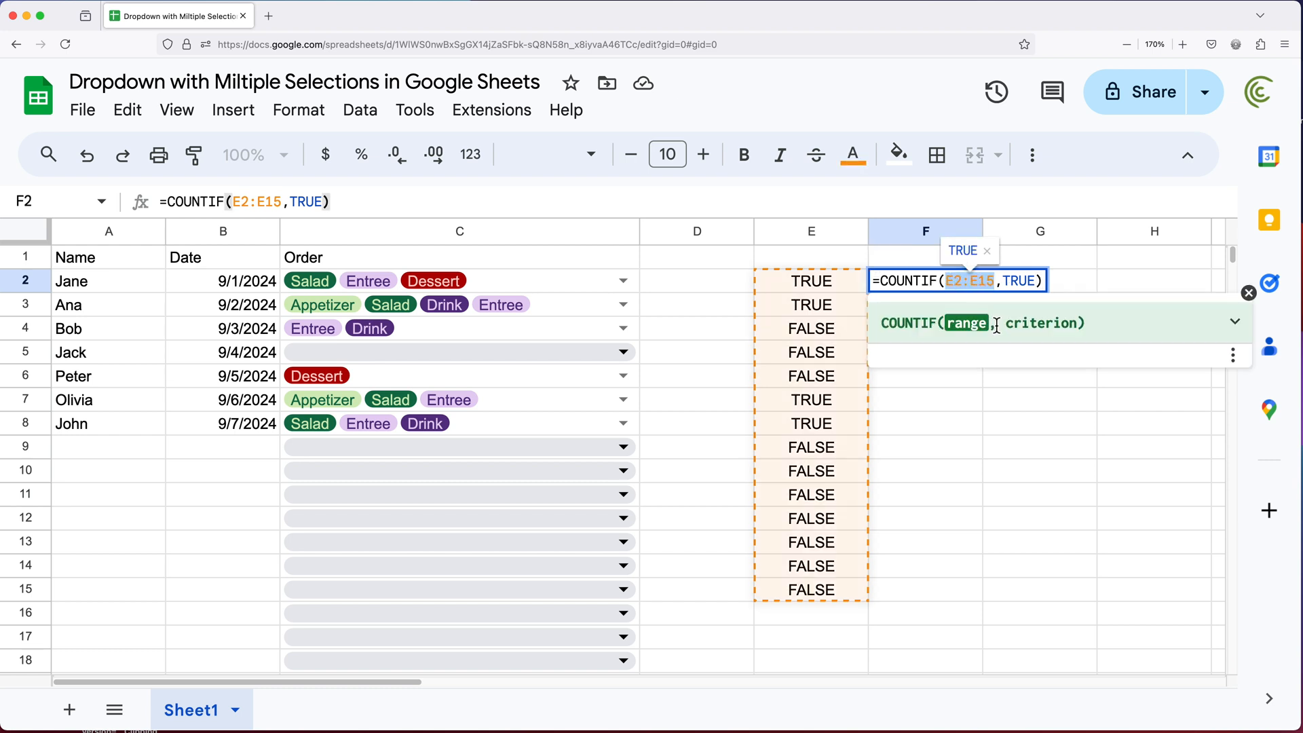
{"action": "key", "text": "Escape"}
{"action": "double_click", "coordinate": [814, 279]}
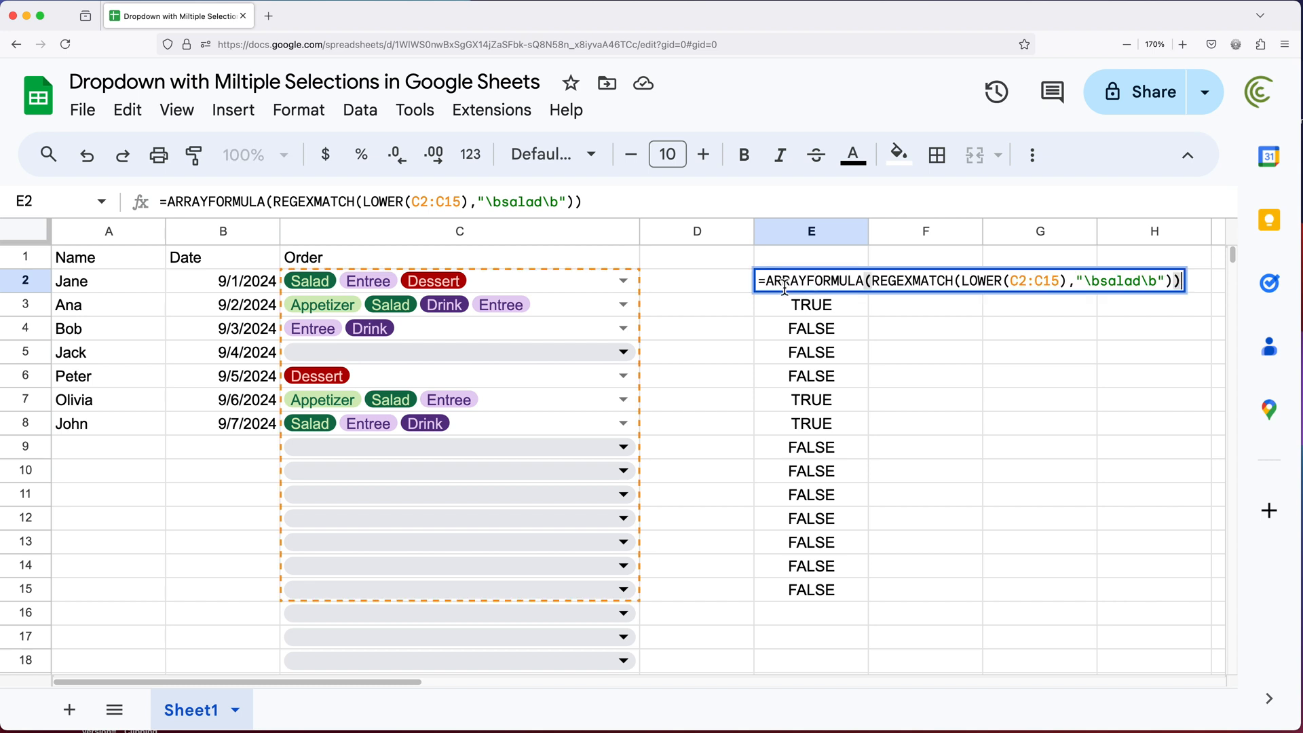
{"action": "left_click_drag", "start_coordinate": [759, 281], "coordinate": [1149, 296]}
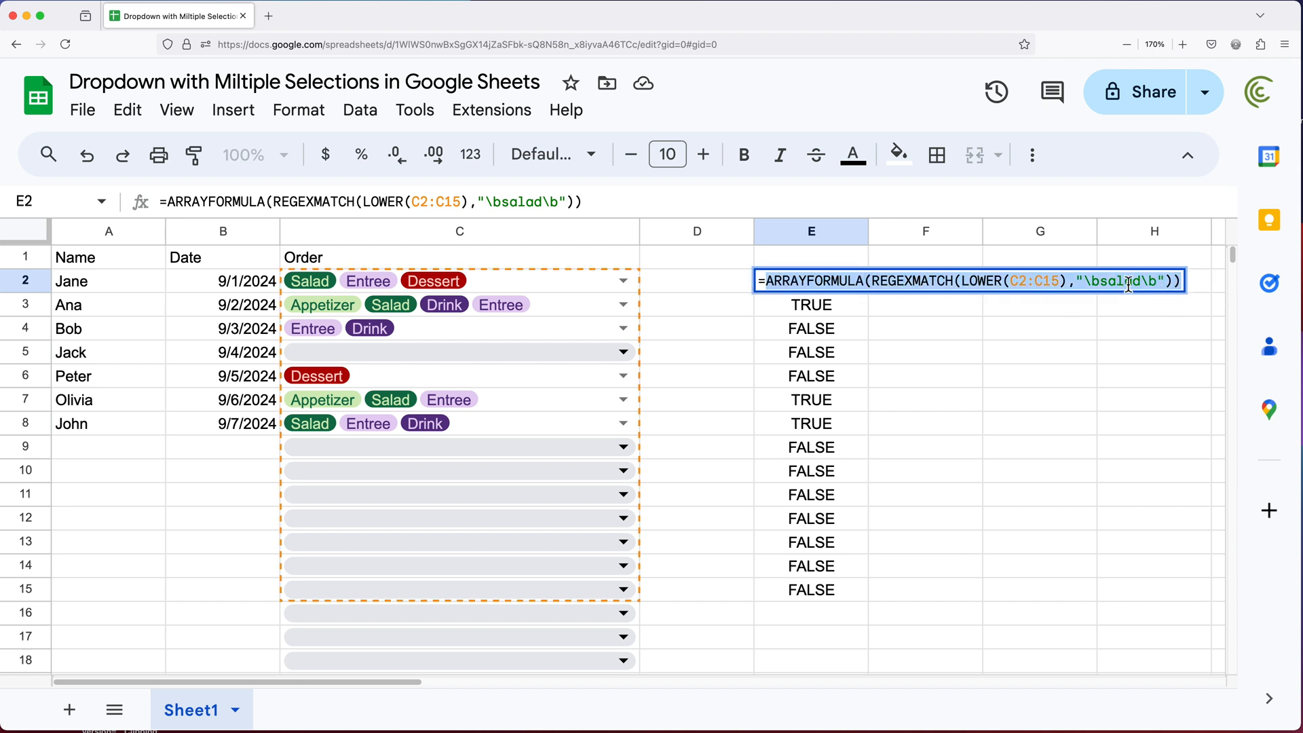
{"action": "right_click", "coordinate": [1145, 283]}
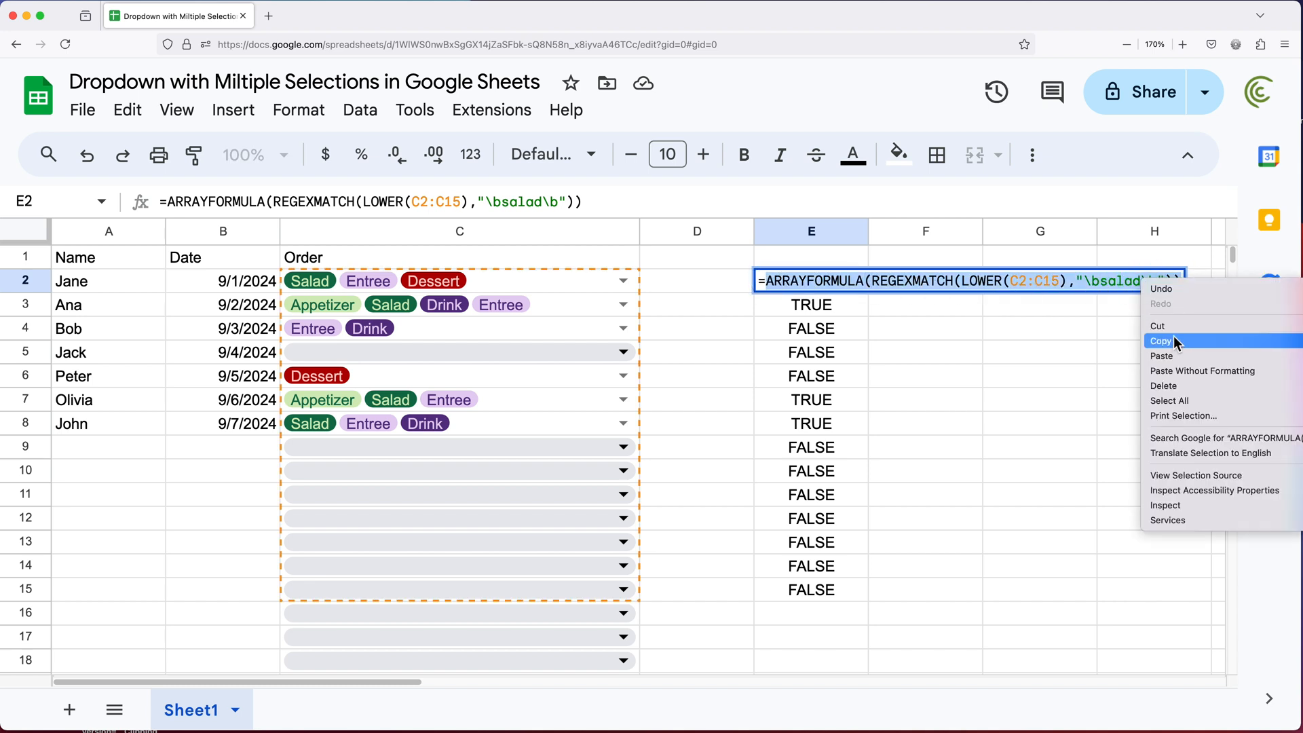
{"action": "left_click", "coordinate": [1174, 336]}
{"action": "key", "text": "Escape"}
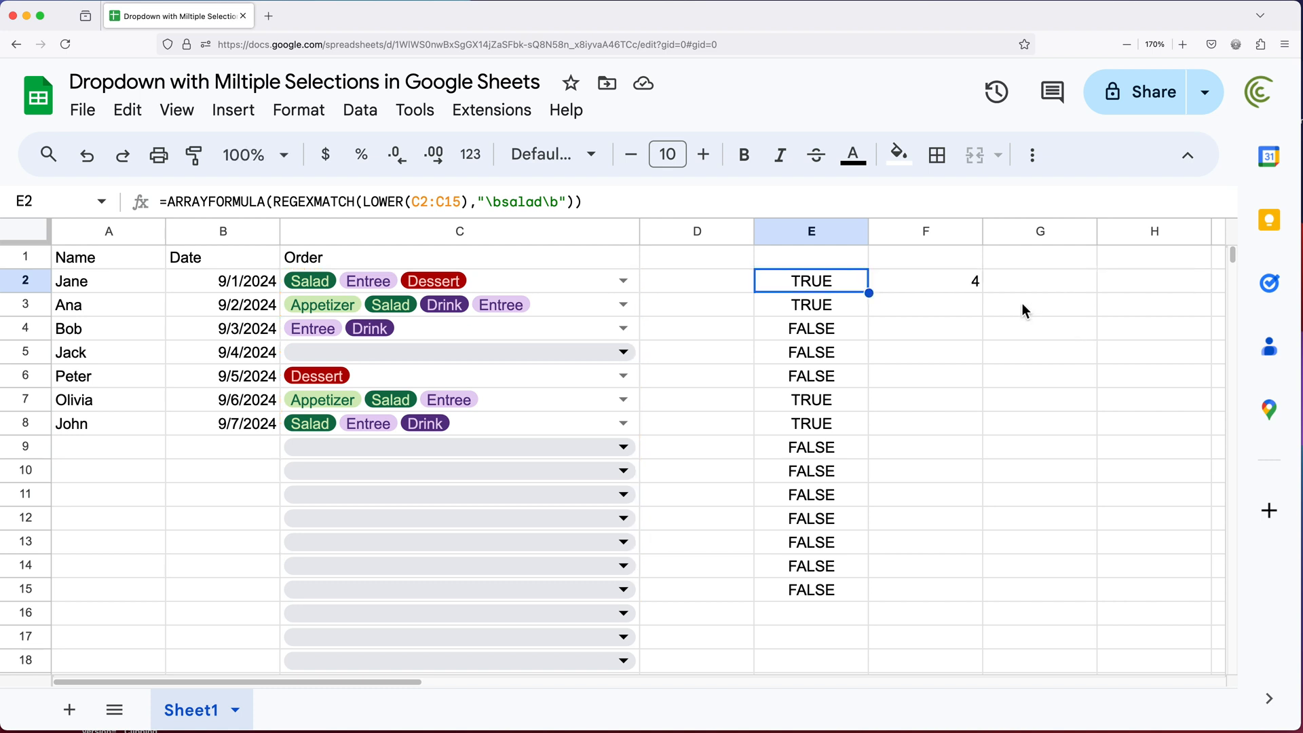
Replace E2:E15 in F2's COUNTIF with the pasted ARRAYFORMULA expression, still returning 4
{"action": "double_click", "coordinate": [959, 285]}
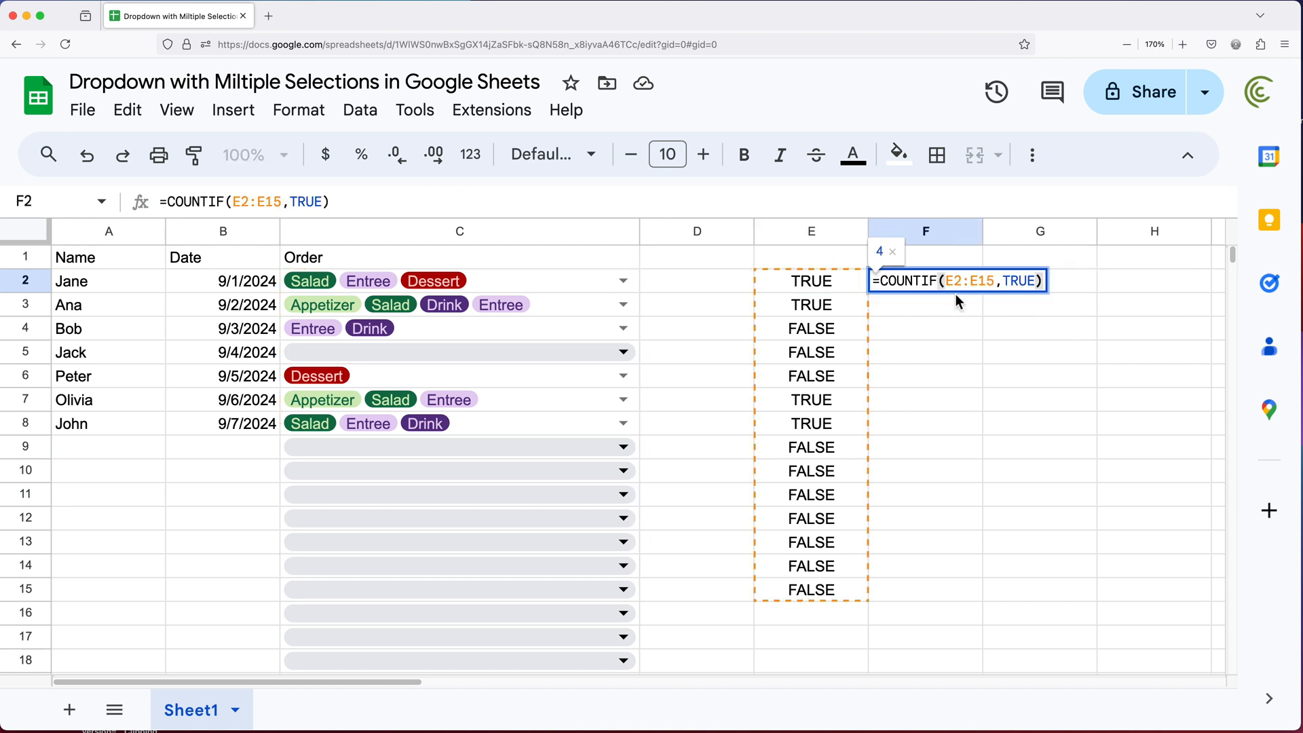
{"action": "left_click_drag", "start_coordinate": [946, 281], "coordinate": [995, 281]}
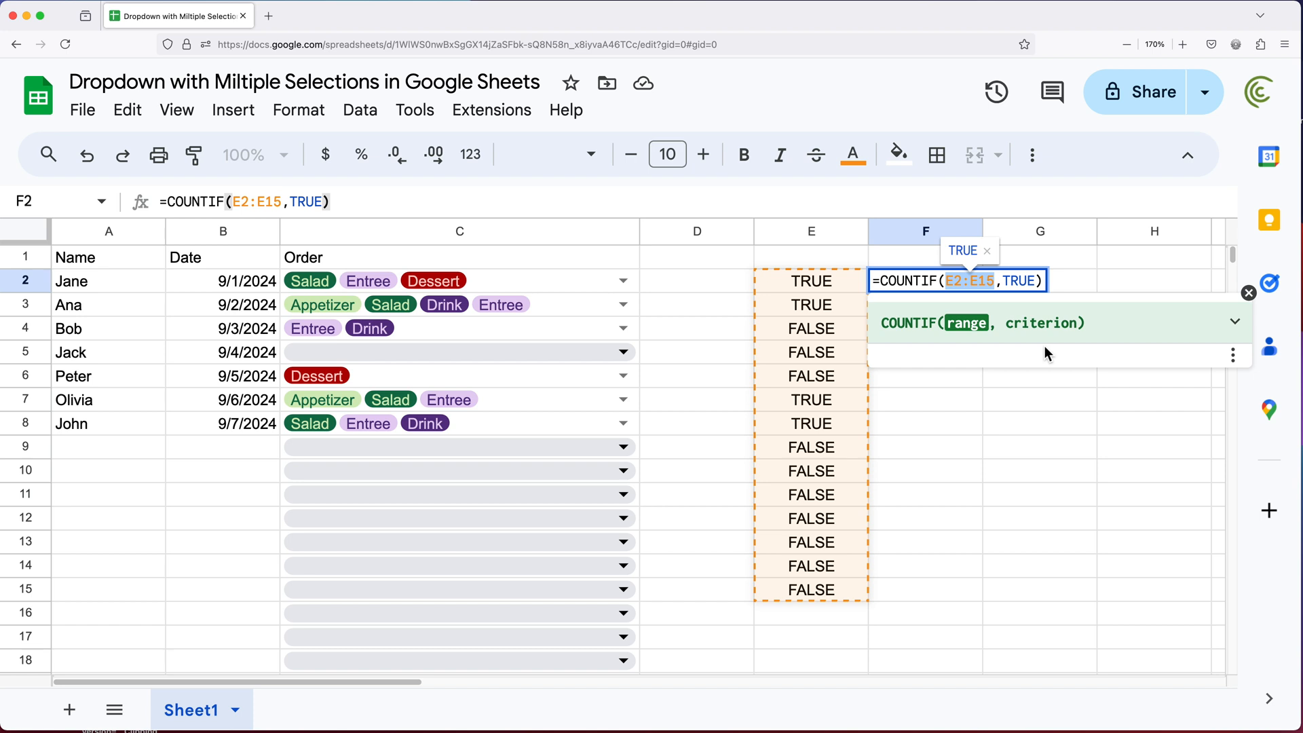
{"action": "key", "text": "BackSpace"}
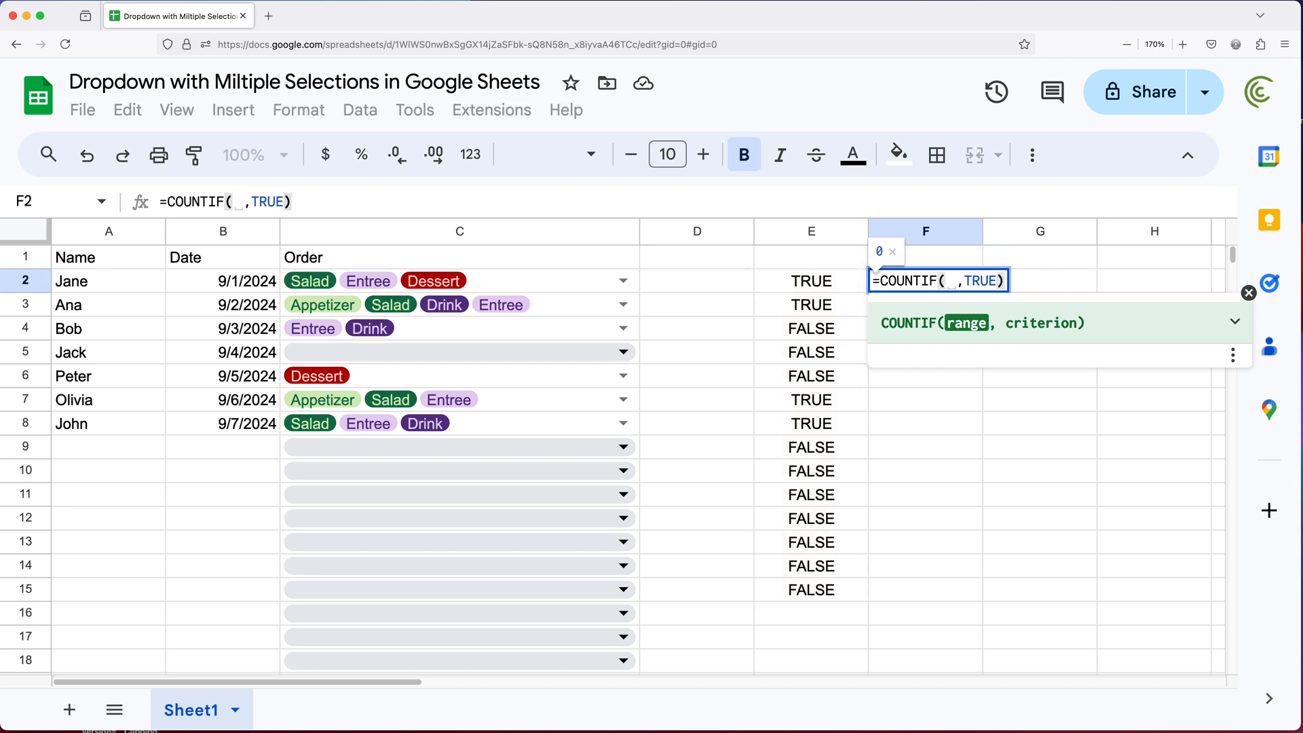
{"action": "key", "text": "super+v"}
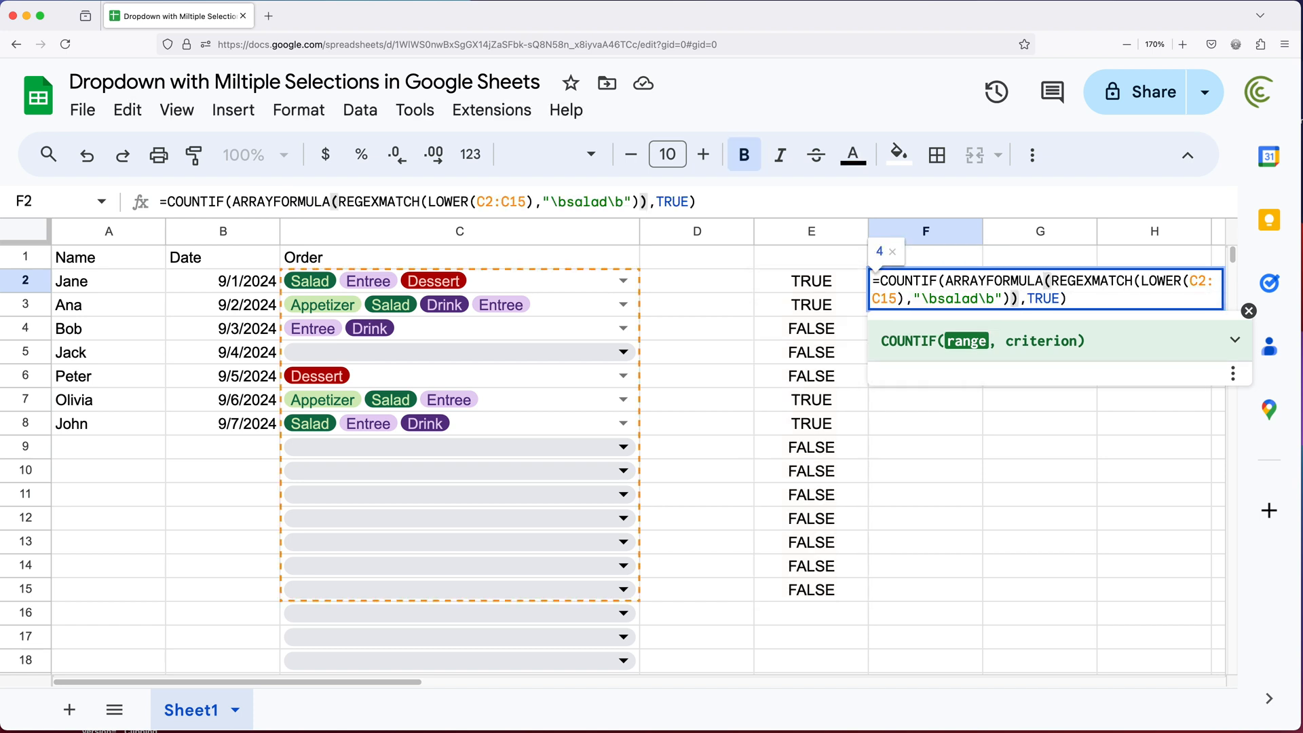
{"action": "key", "text": "Return"}
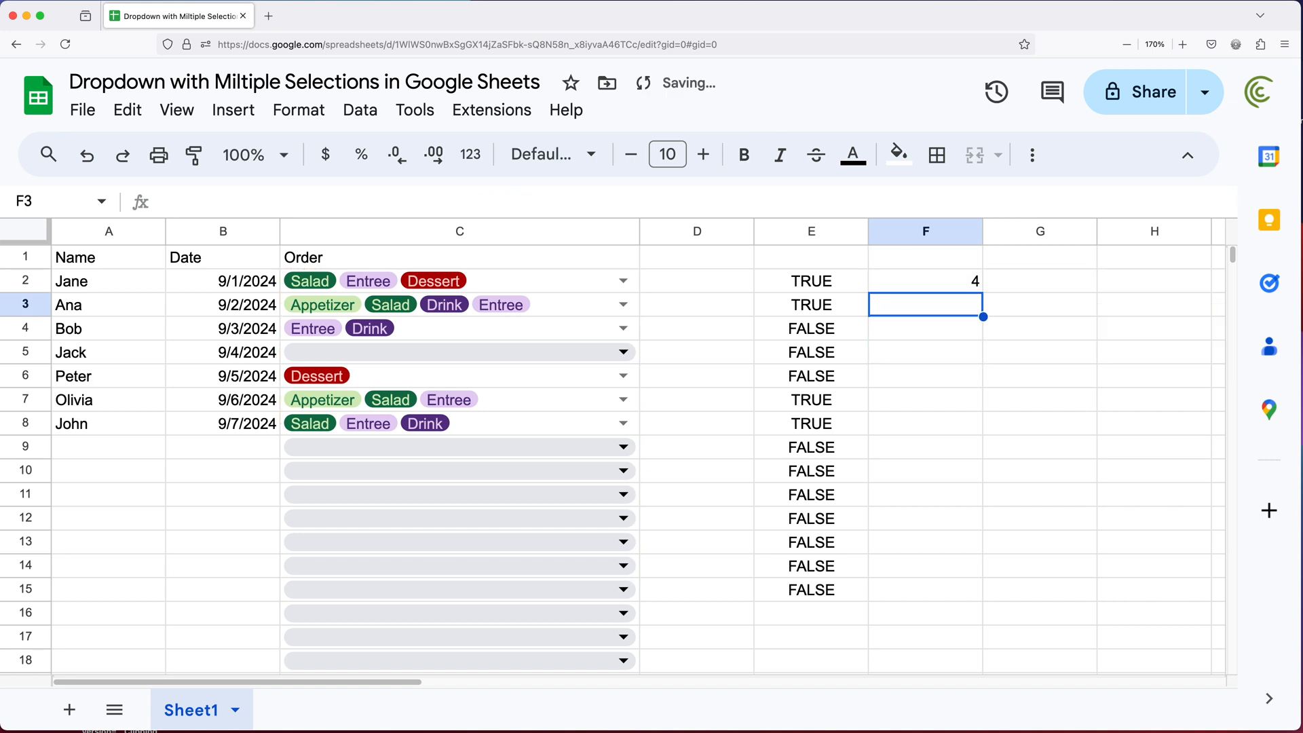
{"action": "double_click", "coordinate": [955, 289]}
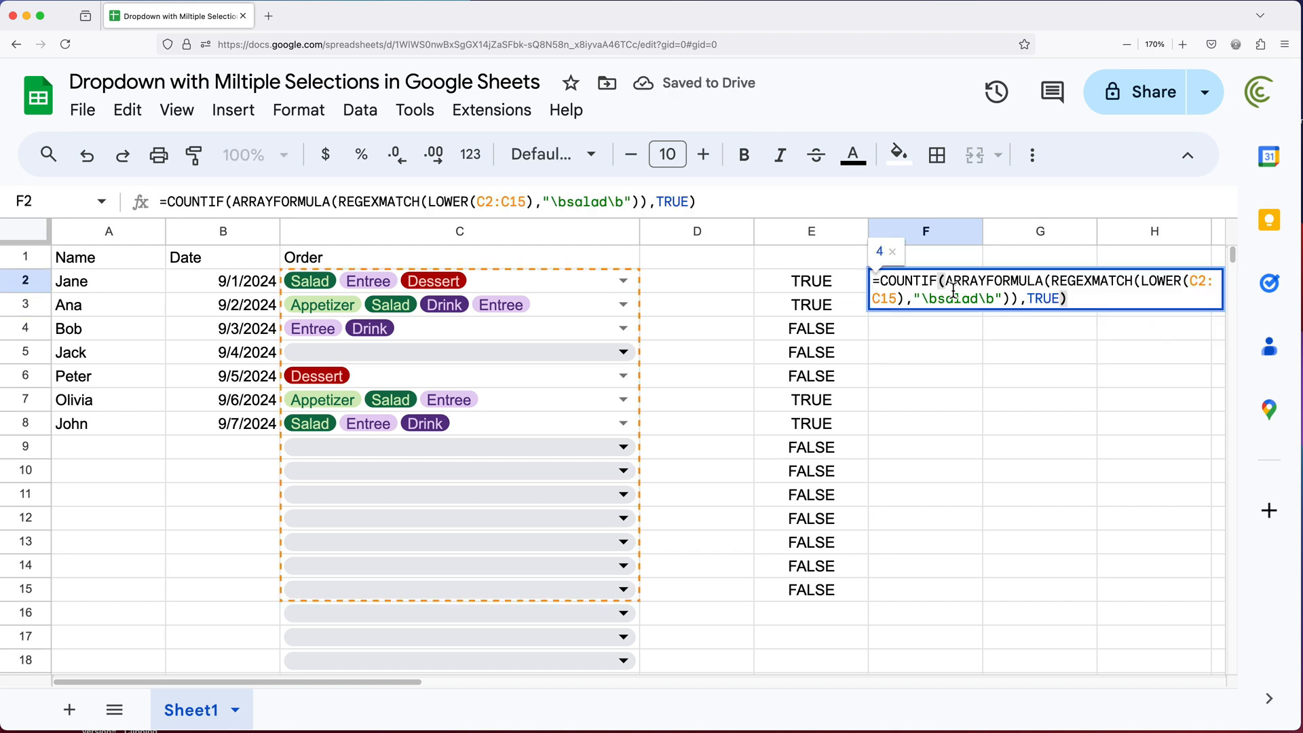
{"action": "key", "text": "Escape"}
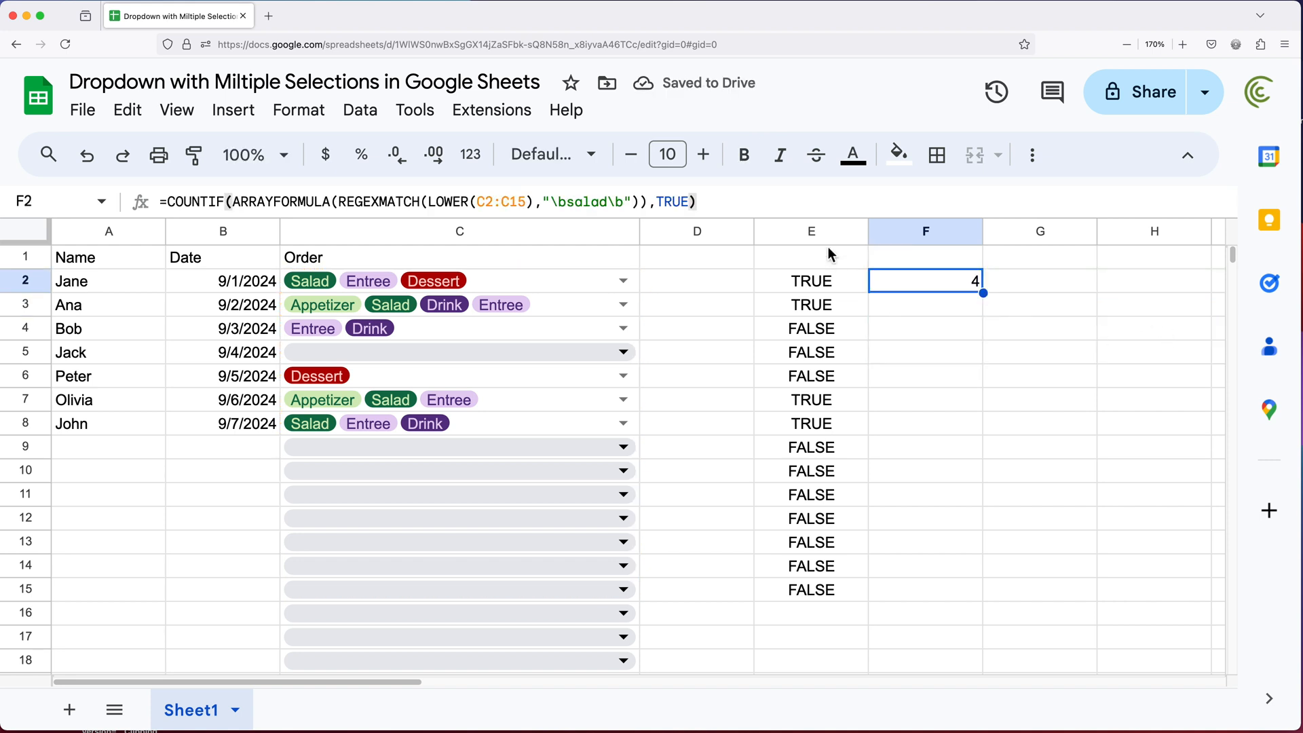
Delete the TRUE/FALSE helper column E so the Salad count formula sits in E2, showing 4
{"action": "left_click", "coordinate": [812, 231]}
{"action": "right_click", "coordinate": [822, 237]}
{"action": "left_click", "coordinate": [896, 412]}
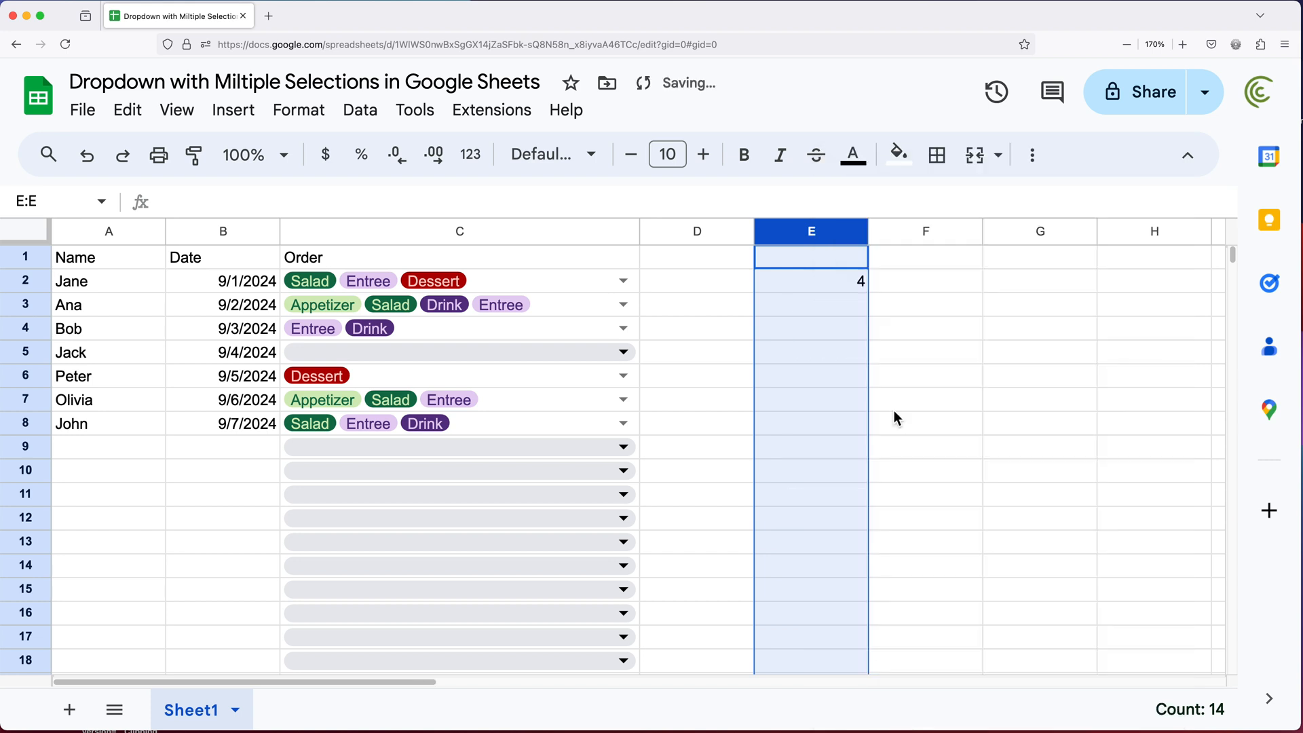
{"action": "left_click", "coordinate": [802, 288]}
{"action": "double_click", "coordinate": [801, 288]}
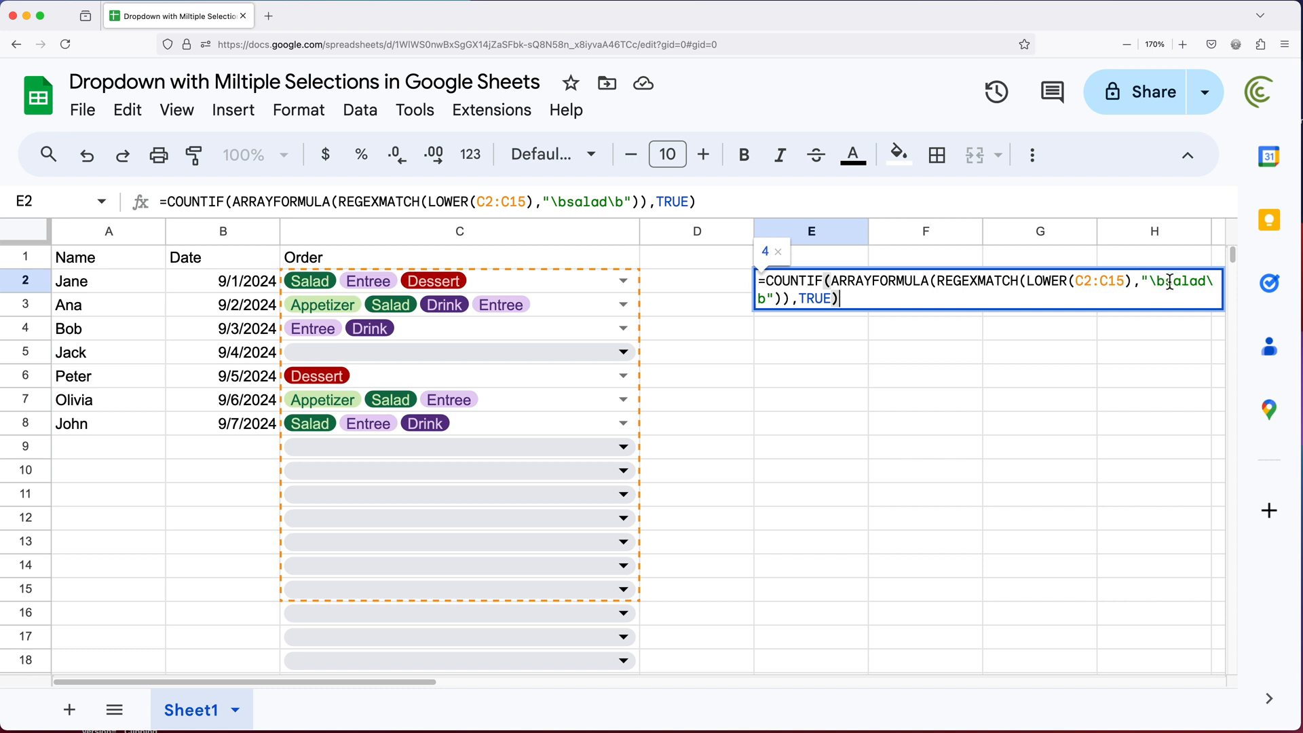
{"action": "left_click_drag", "start_coordinate": [1166, 281], "coordinate": [1209, 282]}
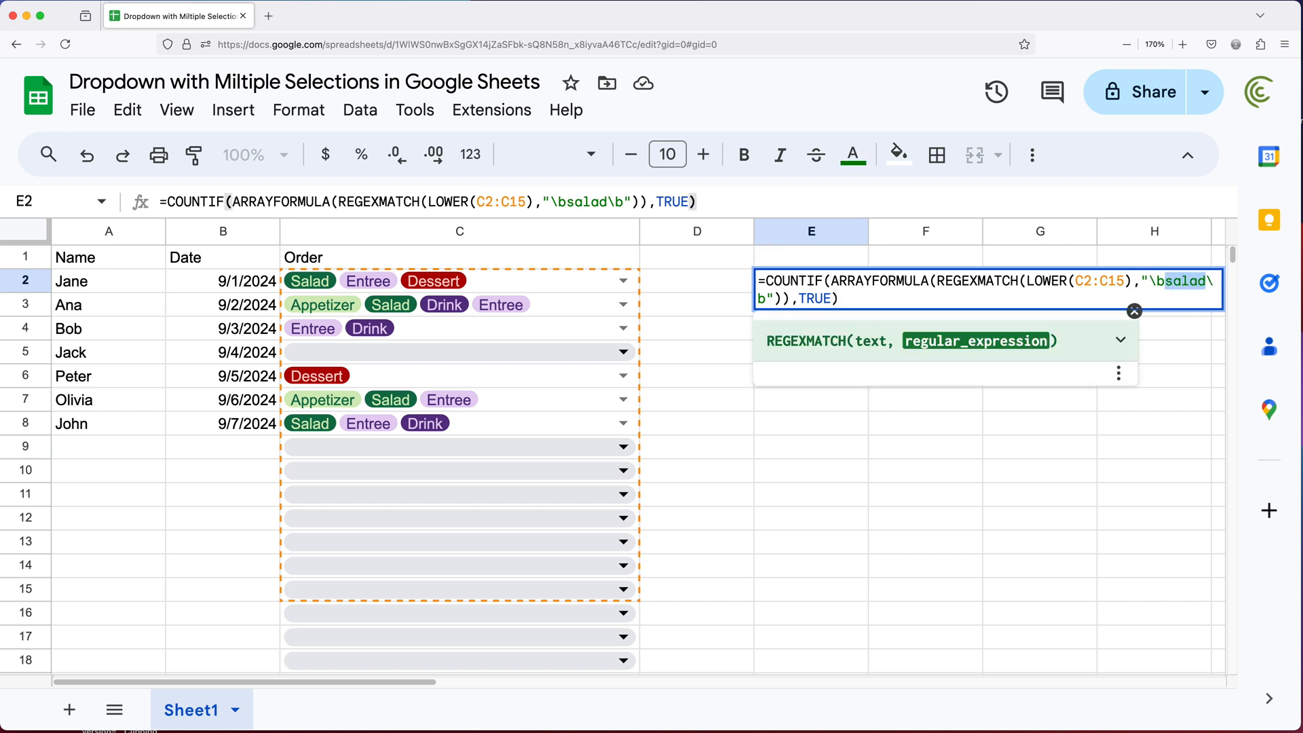
{"action": "key", "text": "Escape"}
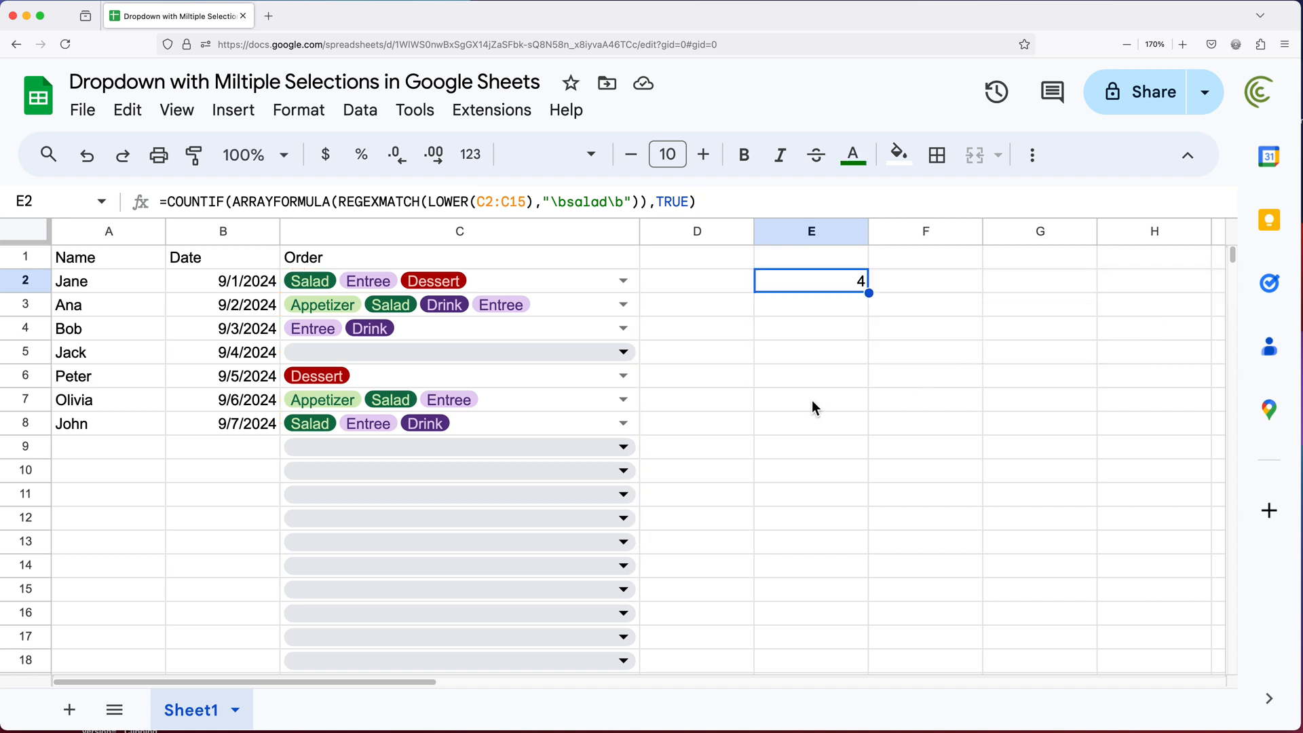
Set C10 to Appetizer+Entree, C11 to Entree+Salad and C9 to Salad, raising the count to 6
{"action": "left_click", "coordinate": [525, 469]}
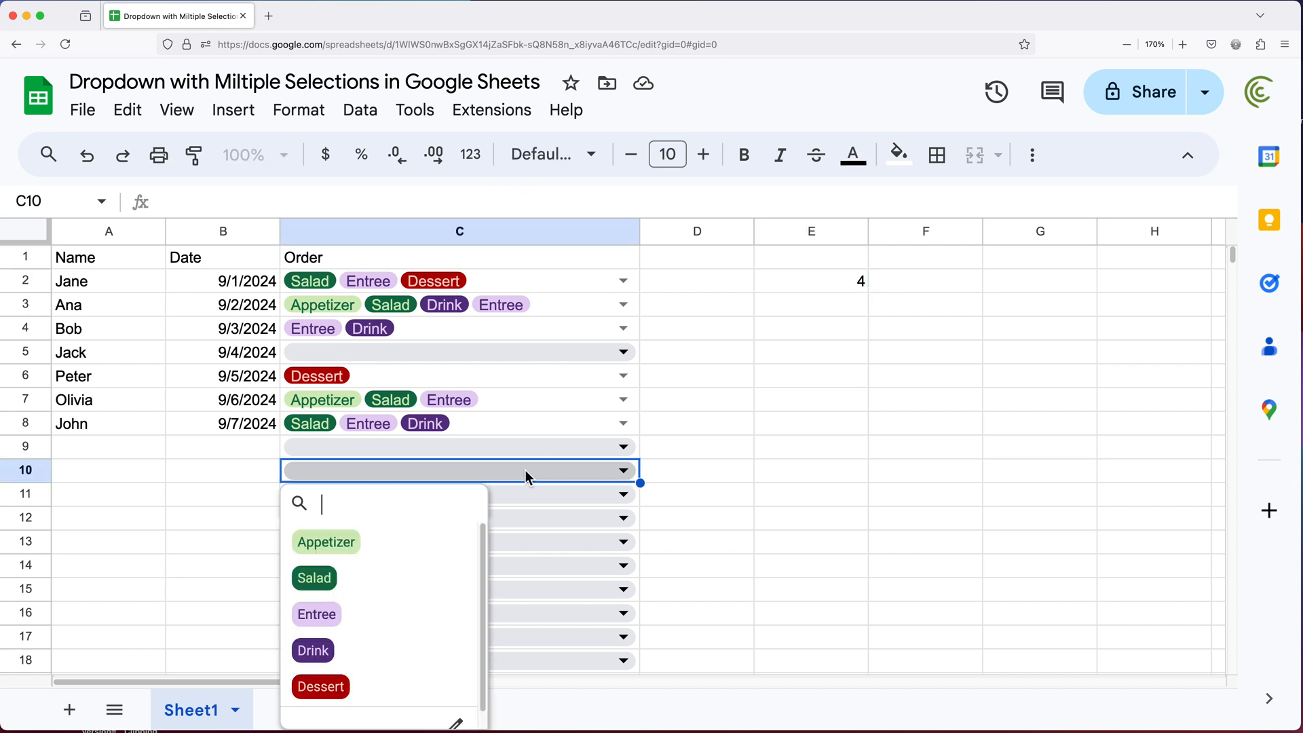
{"action": "left_click", "coordinate": [387, 555]}
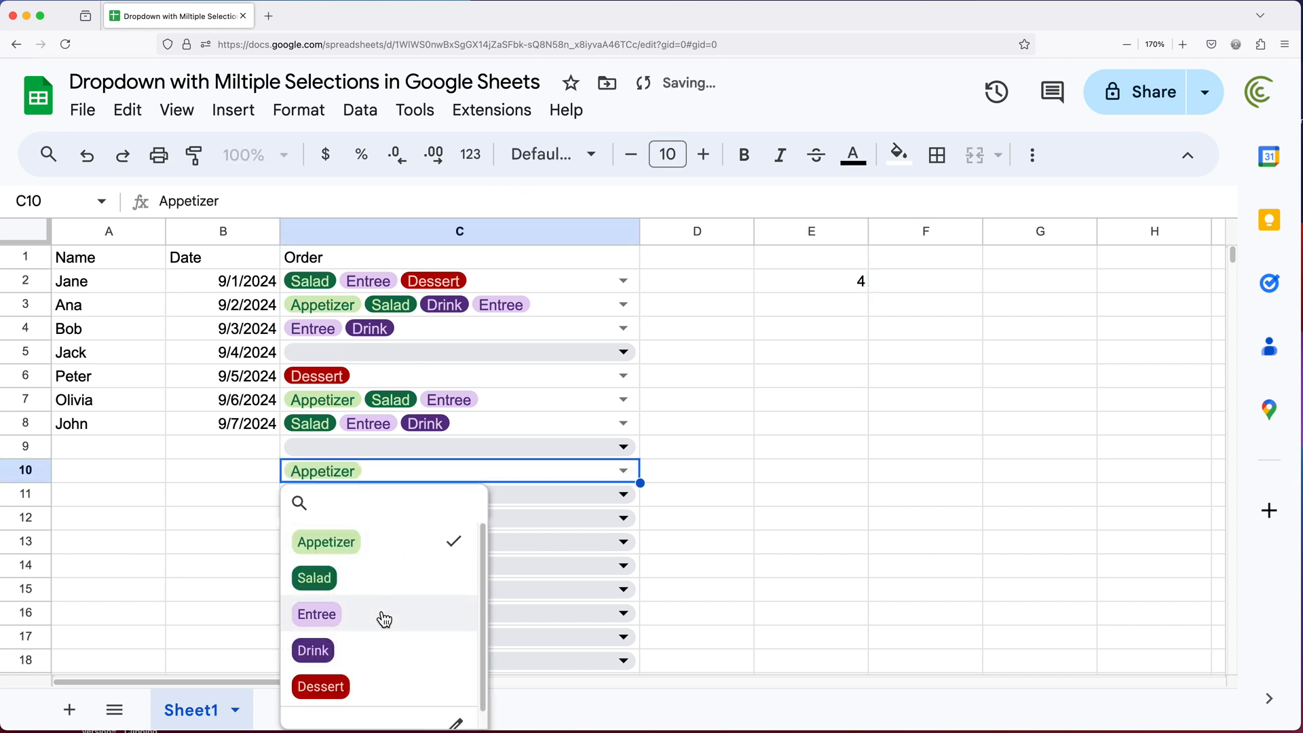
{"action": "left_click", "coordinate": [383, 618]}
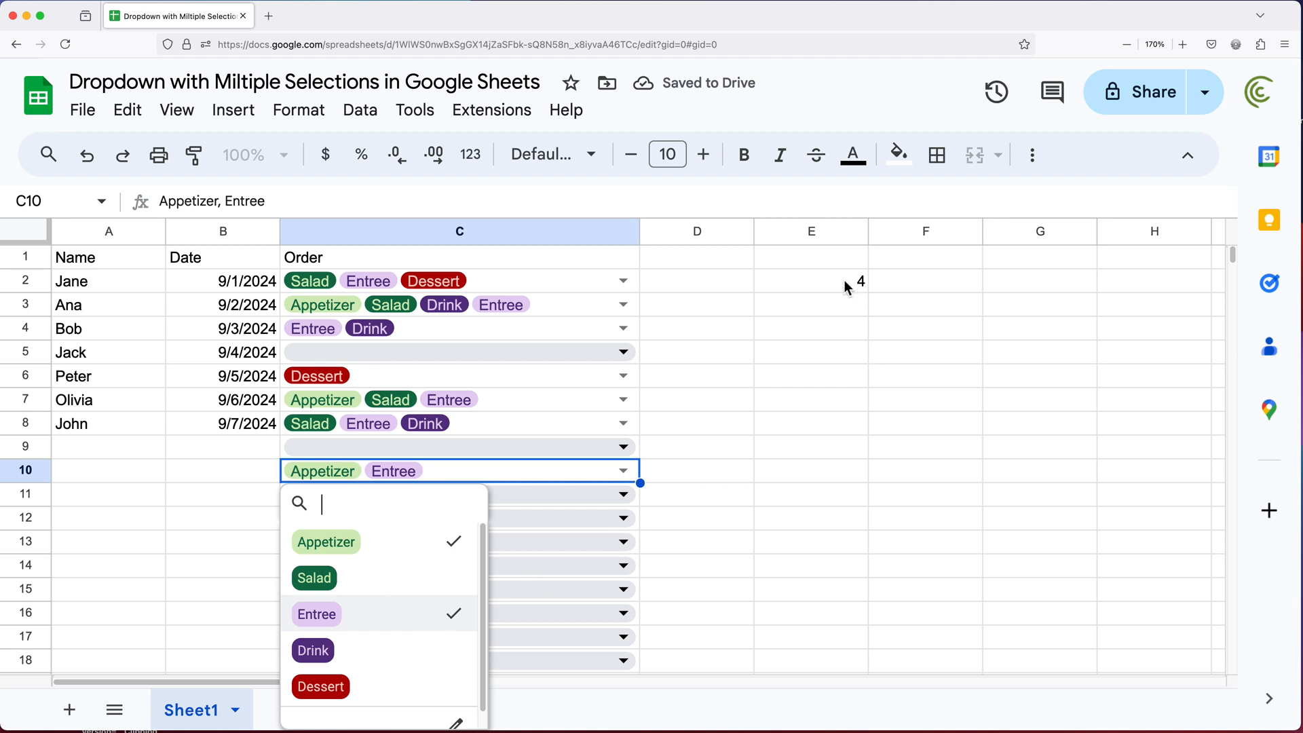
{"action": "left_click", "coordinate": [591, 495]}
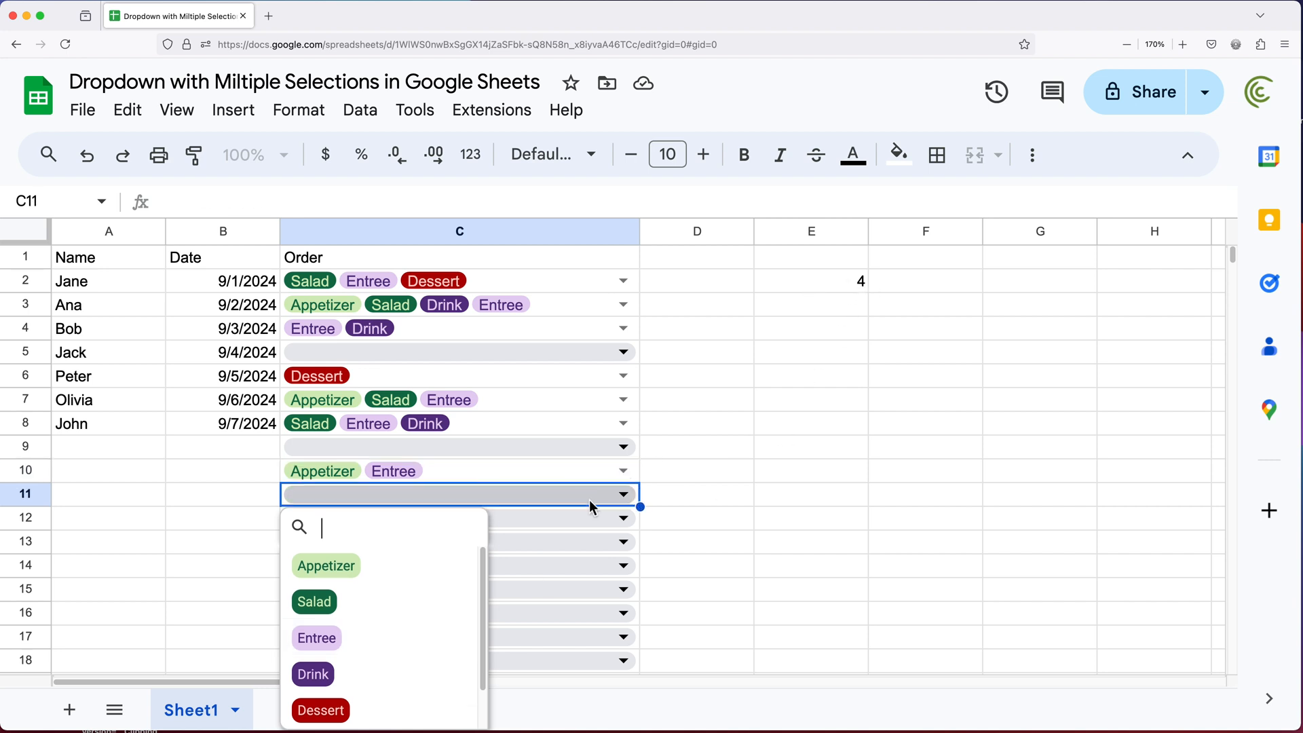
{"action": "left_click", "coordinate": [350, 636]}
{"action": "left_click", "coordinate": [346, 603]}
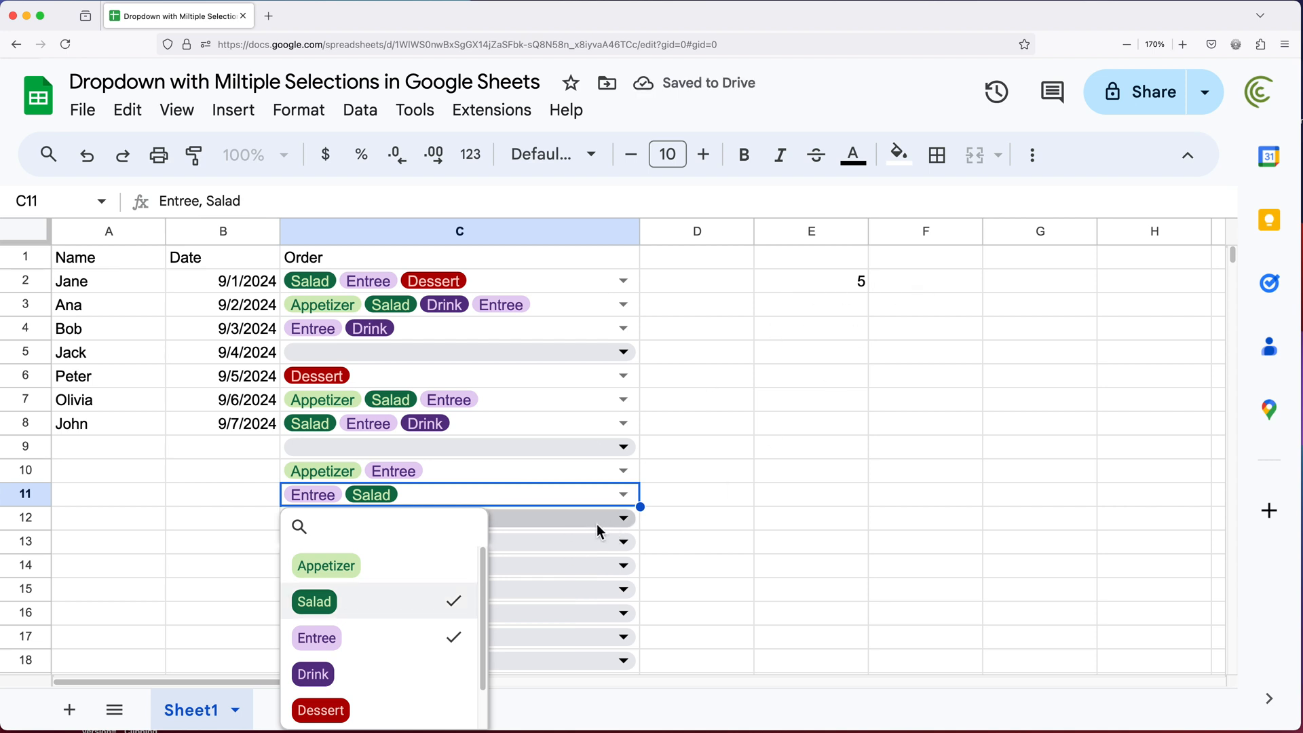
{"action": "left_click", "coordinate": [551, 449]}
{"action": "left_click", "coordinate": [347, 564]}
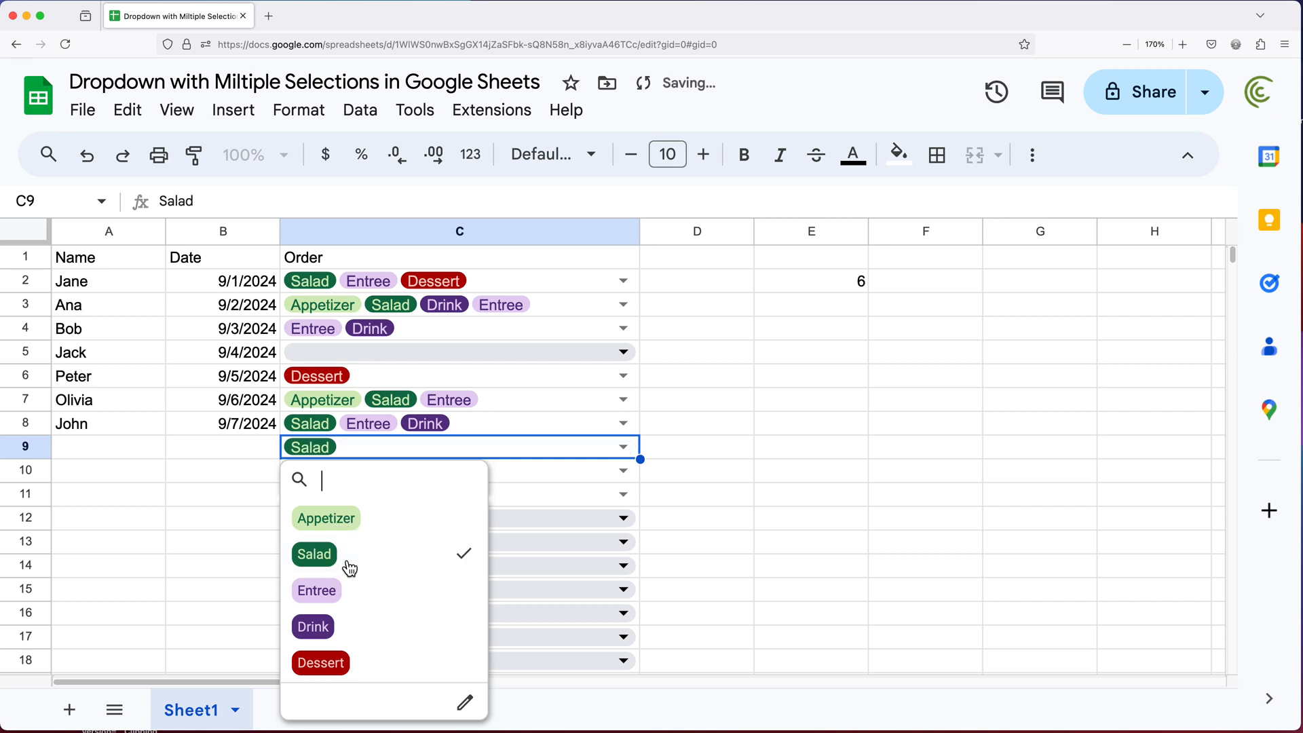
{"action": "left_click", "coordinate": [845, 287]}
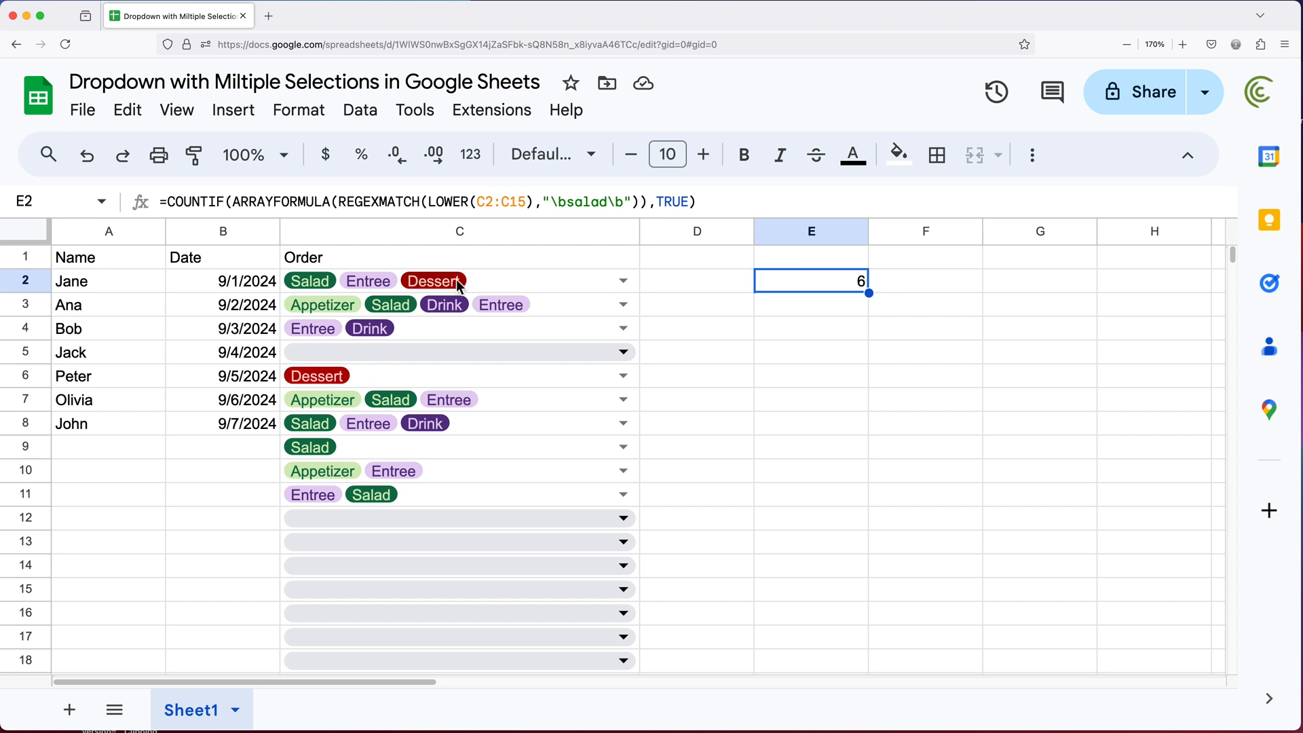
Change the counted range in E2 from C2:C15 to open-ended C2:C, still returning 6
{"action": "double_click", "coordinate": [819, 282]}
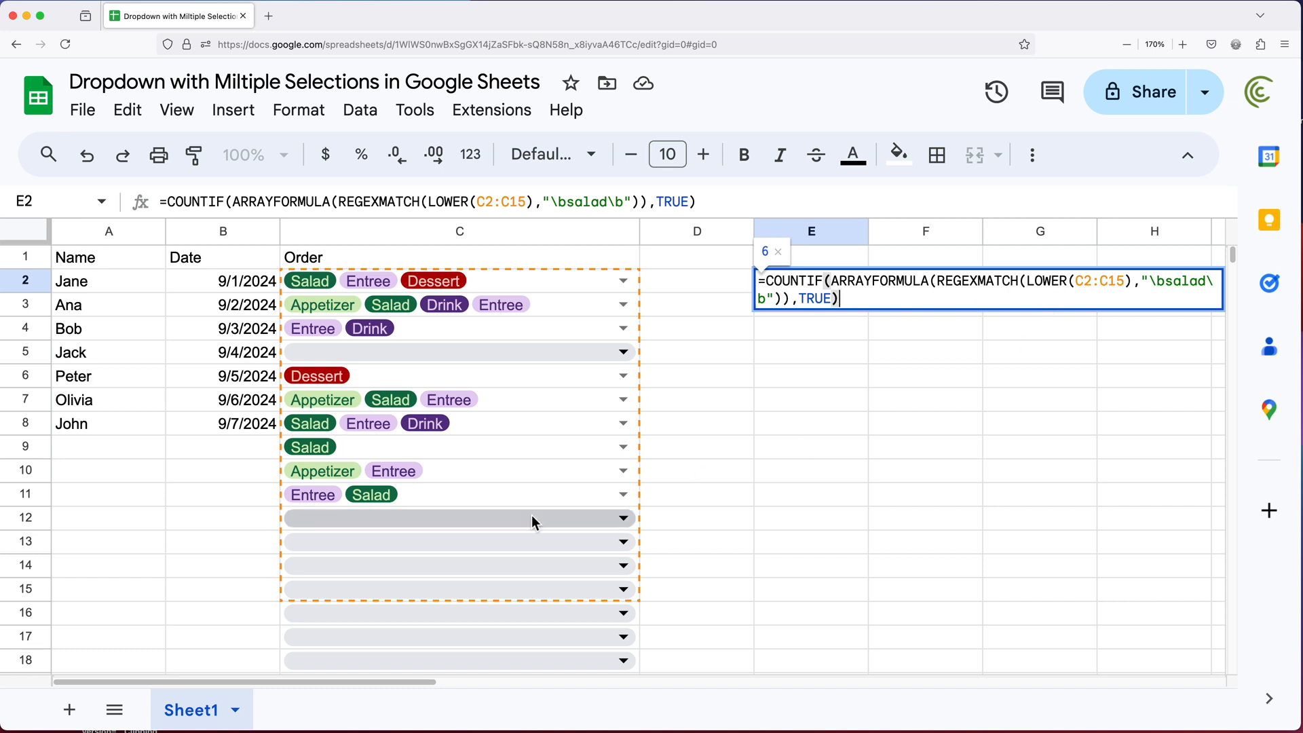
{"action": "scroll", "coordinate": [544, 483], "scroll_direction": "down", "scroll_amount": 2}
{"action": "scroll", "coordinate": [422, 610], "scroll_direction": "down", "scroll_amount": 3}
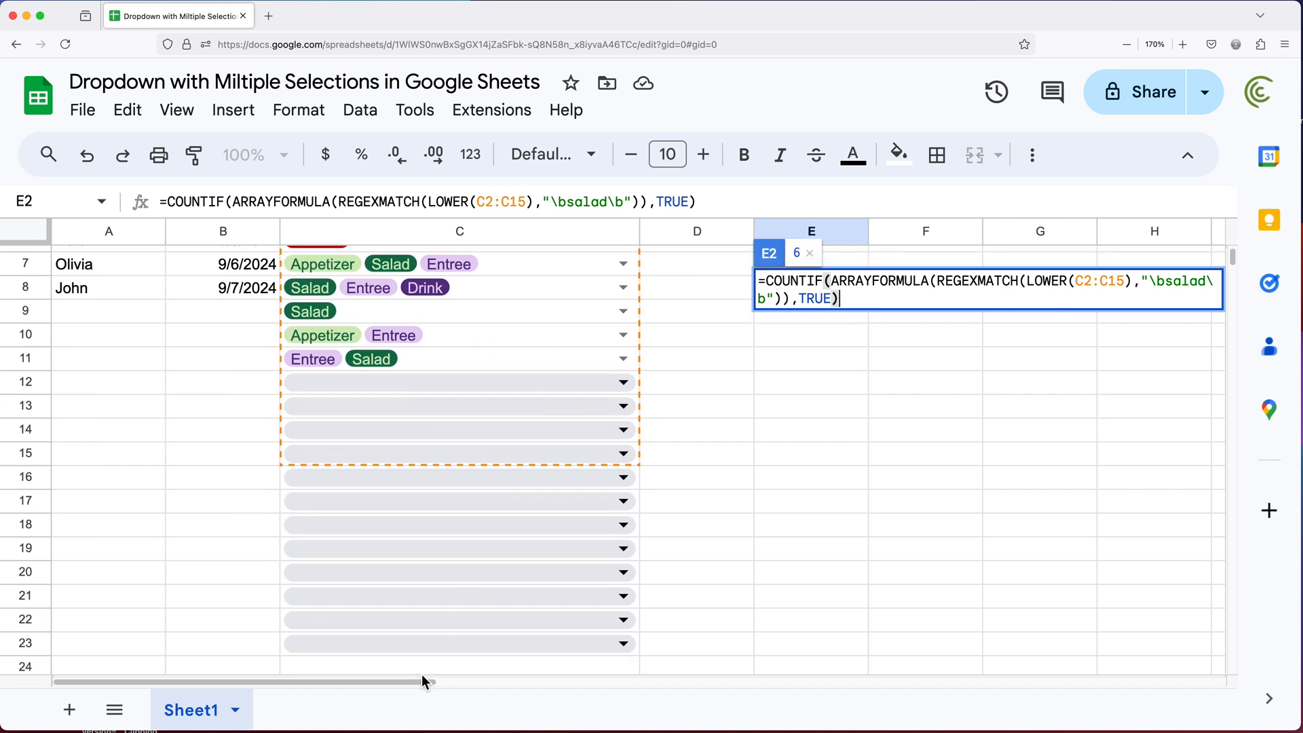
{"action": "scroll", "coordinate": [422, 610], "scroll_direction": "down", "scroll_amount": 2}
{"action": "scroll", "coordinate": [509, 510], "scroll_direction": "up", "scroll_amount": 5}
{"action": "scroll", "coordinate": [566, 481], "scroll_direction": "up", "scroll_amount": 1}
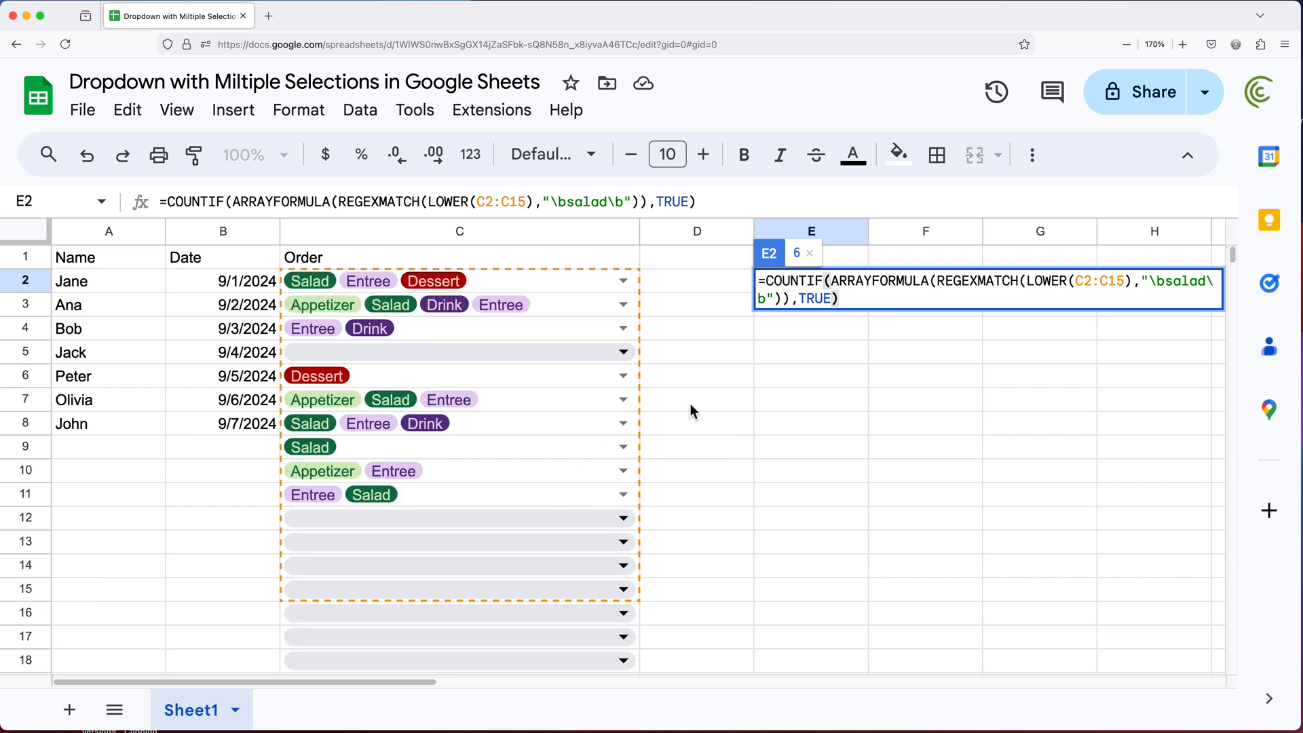
{"action": "left_click", "coordinate": [1123, 282]}
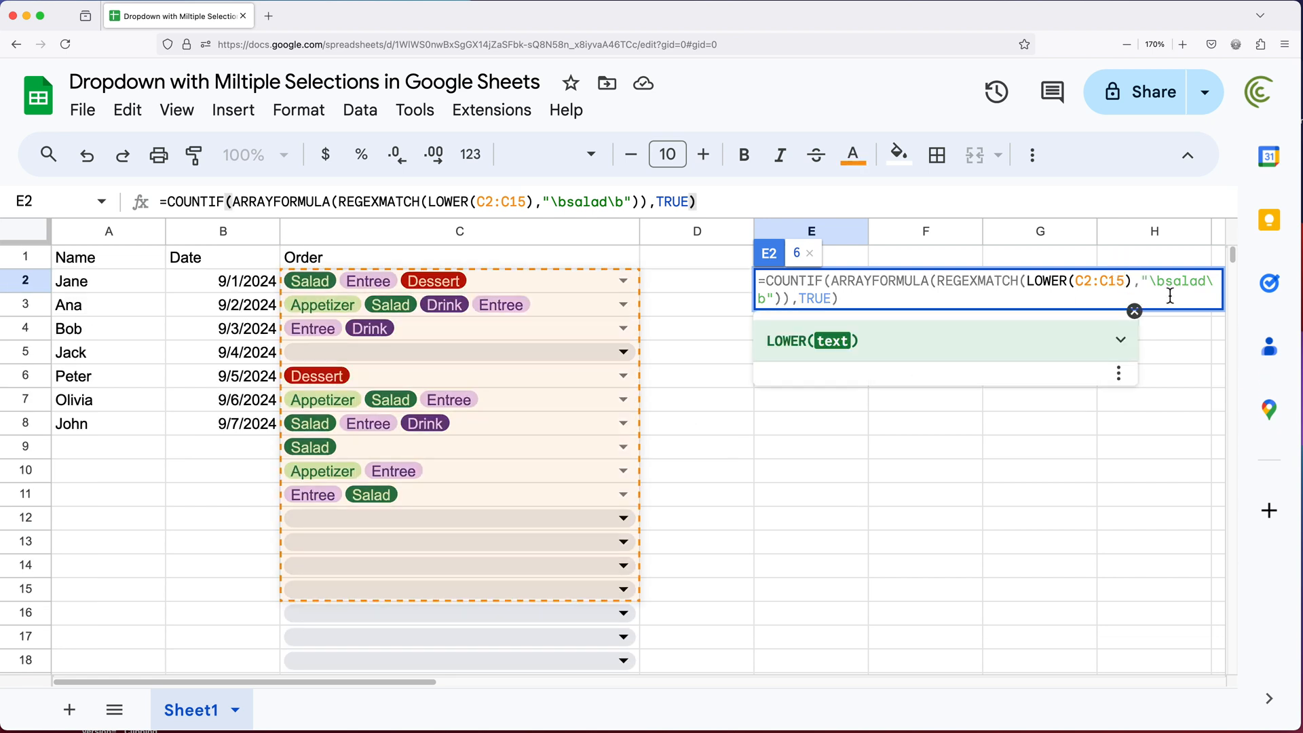
{"action": "key", "text": "BackSpace"}
{"action": "key", "text": "BackSpace"}
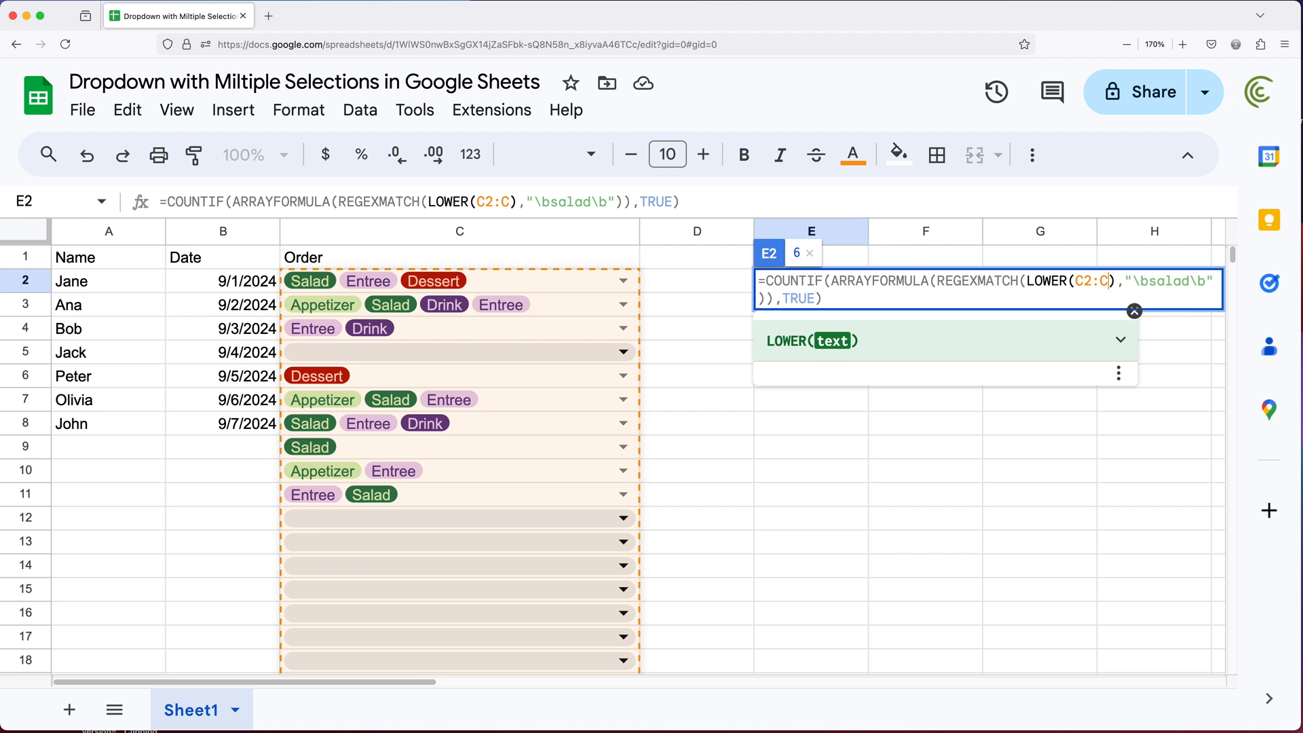
{"action": "key", "text": "Return"}
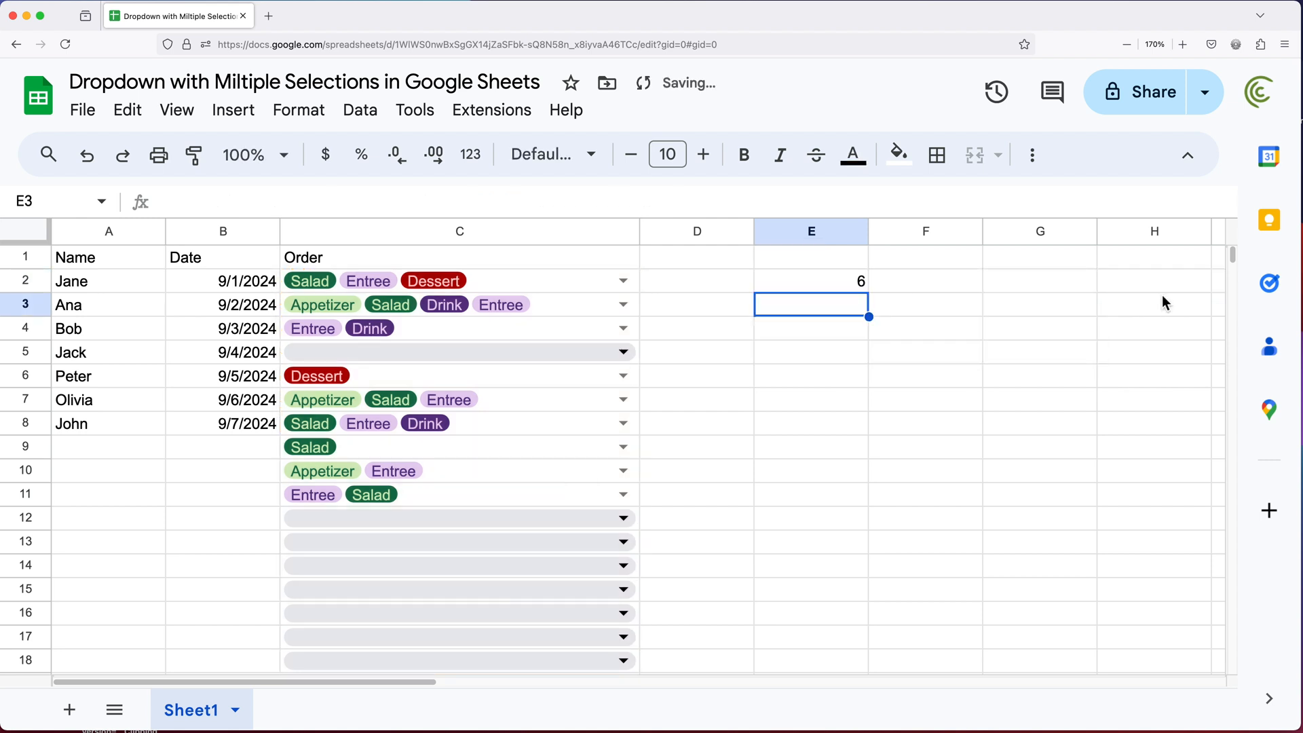
{"action": "double_click", "coordinate": [823, 279]}
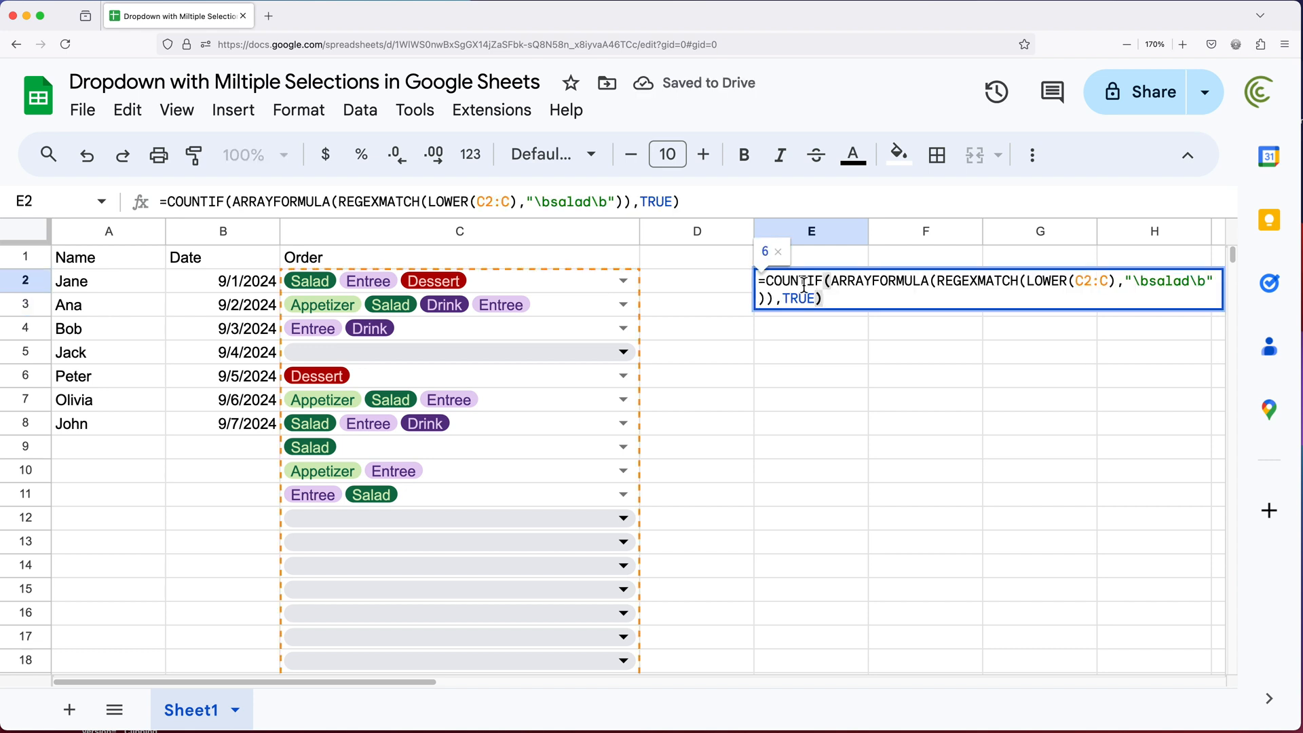
{"action": "key", "text": "Return"}
Insert a column left of the count and label E2 'Salad'
{"action": "right_click", "coordinate": [813, 235]}
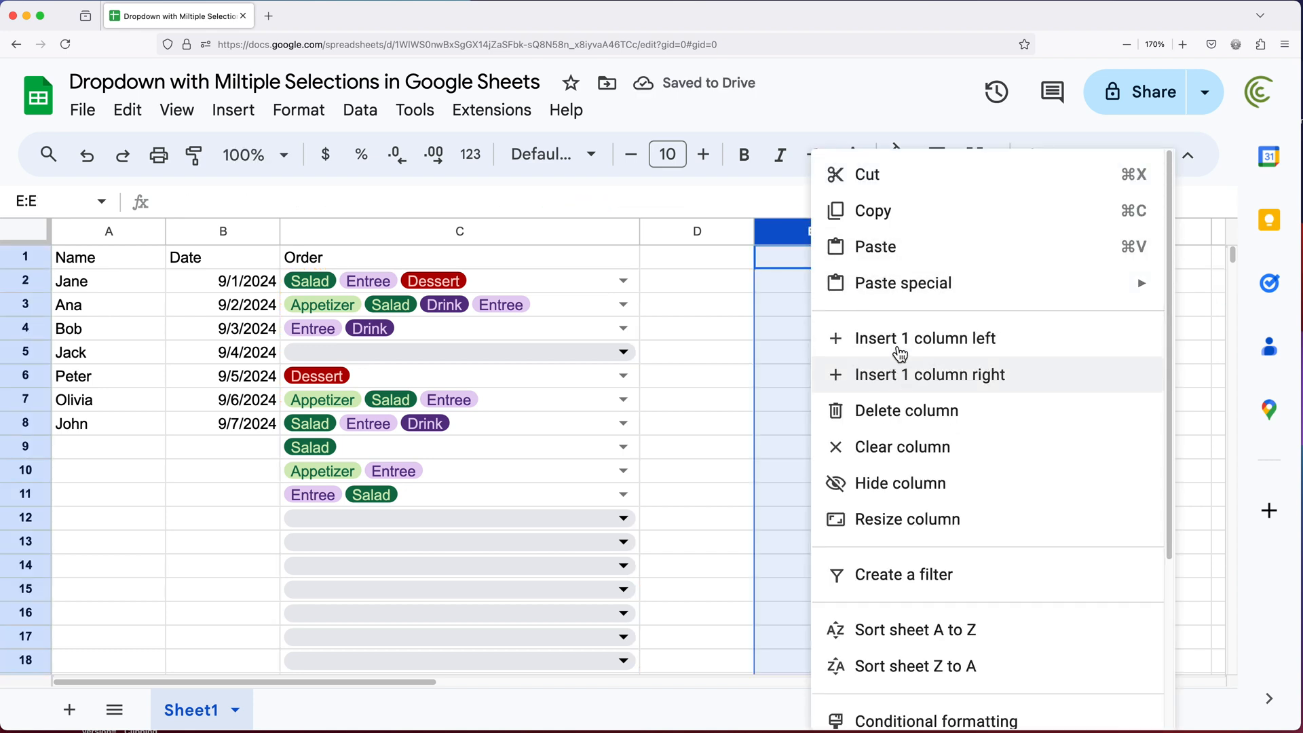
{"action": "left_click", "coordinate": [855, 337]}
{"action": "left_click", "coordinate": [818, 287]}
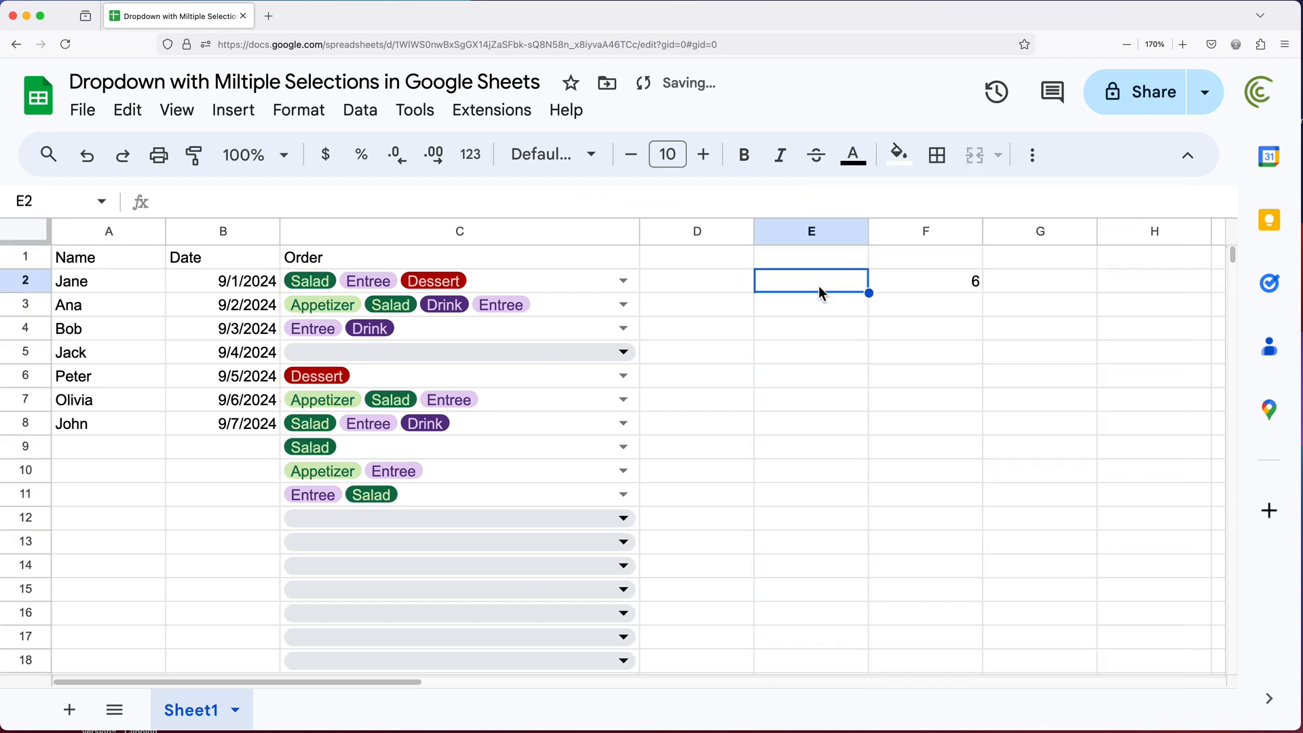
{"action": "type", "text": "Salad"}
{"action": "key", "text": "Return"}
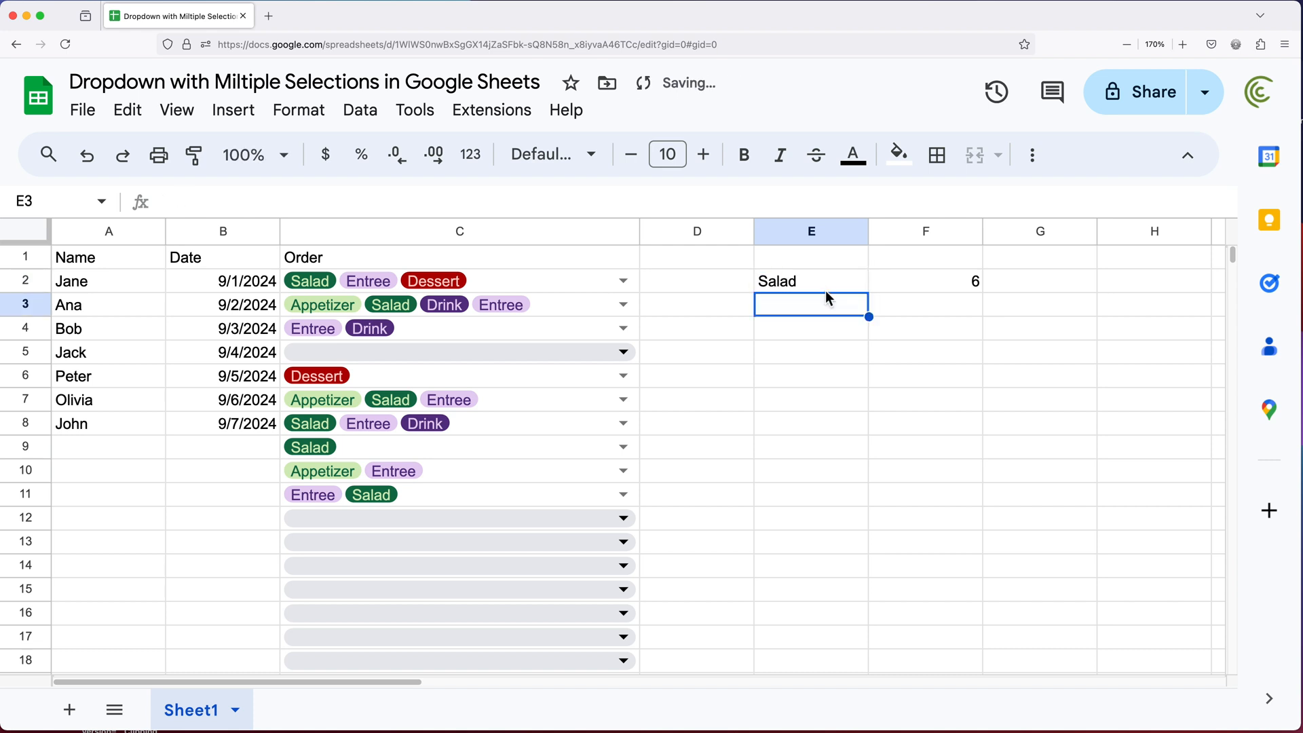
Copy the Salad-counting formula from F2 and paste it into F3
{"action": "double_click", "coordinate": [923, 280]}
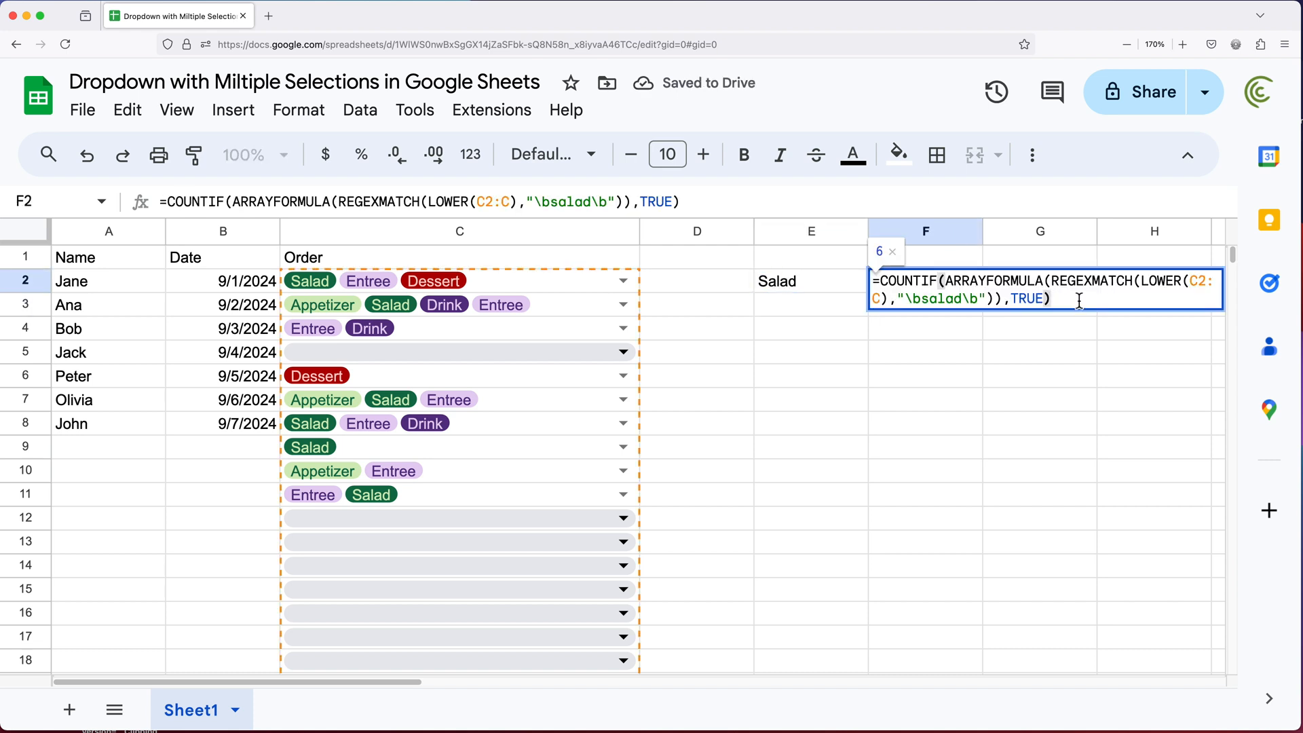
{"action": "left_click_drag", "start_coordinate": [1079, 301], "coordinate": [857, 283]}
{"action": "key", "text": "ctrl+c"}
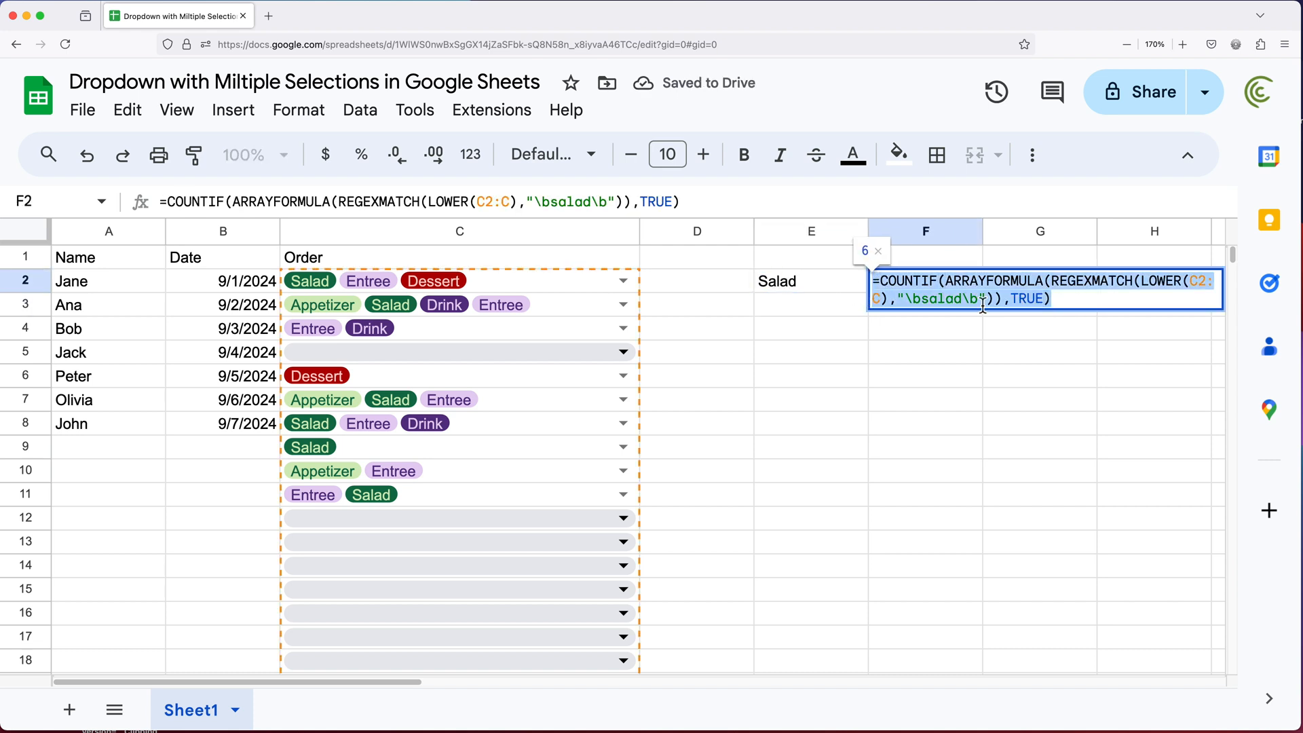
{"action": "key", "text": "Escape"}
{"action": "double_click", "coordinate": [898, 304]}
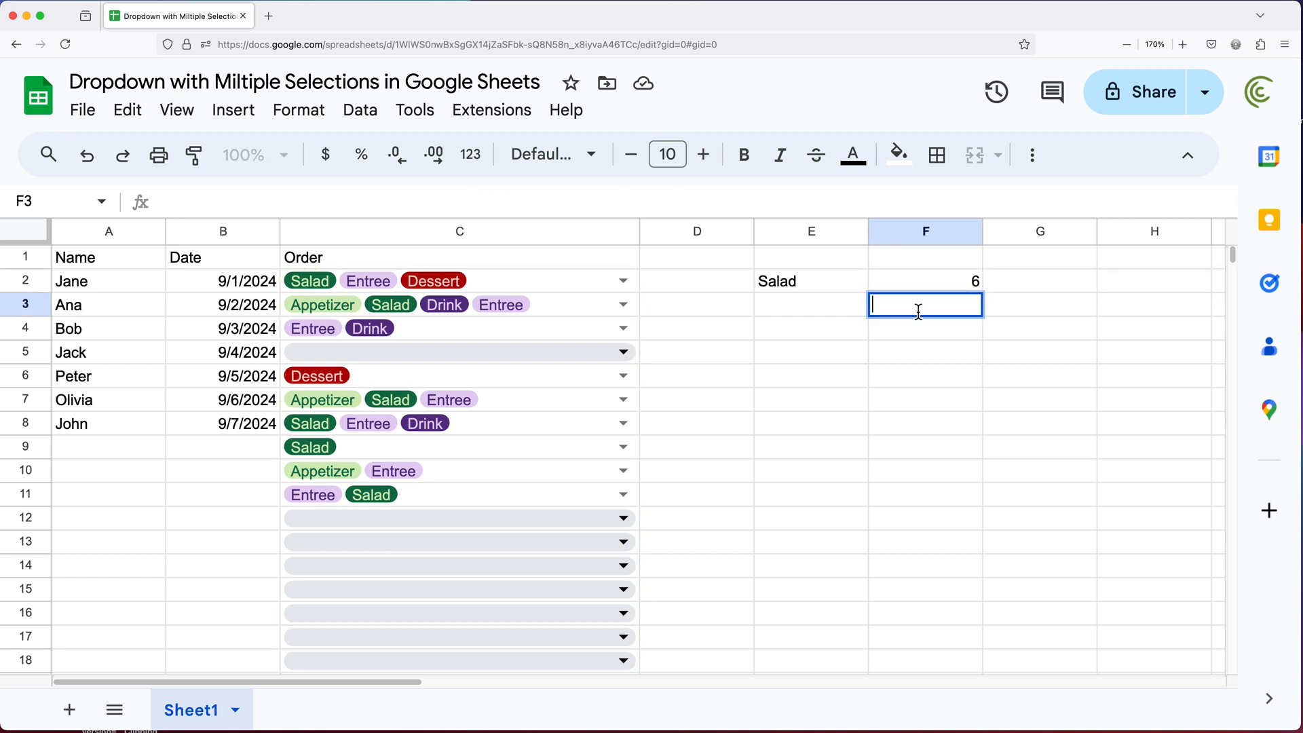
{"action": "key", "text": "ctrl+v"}
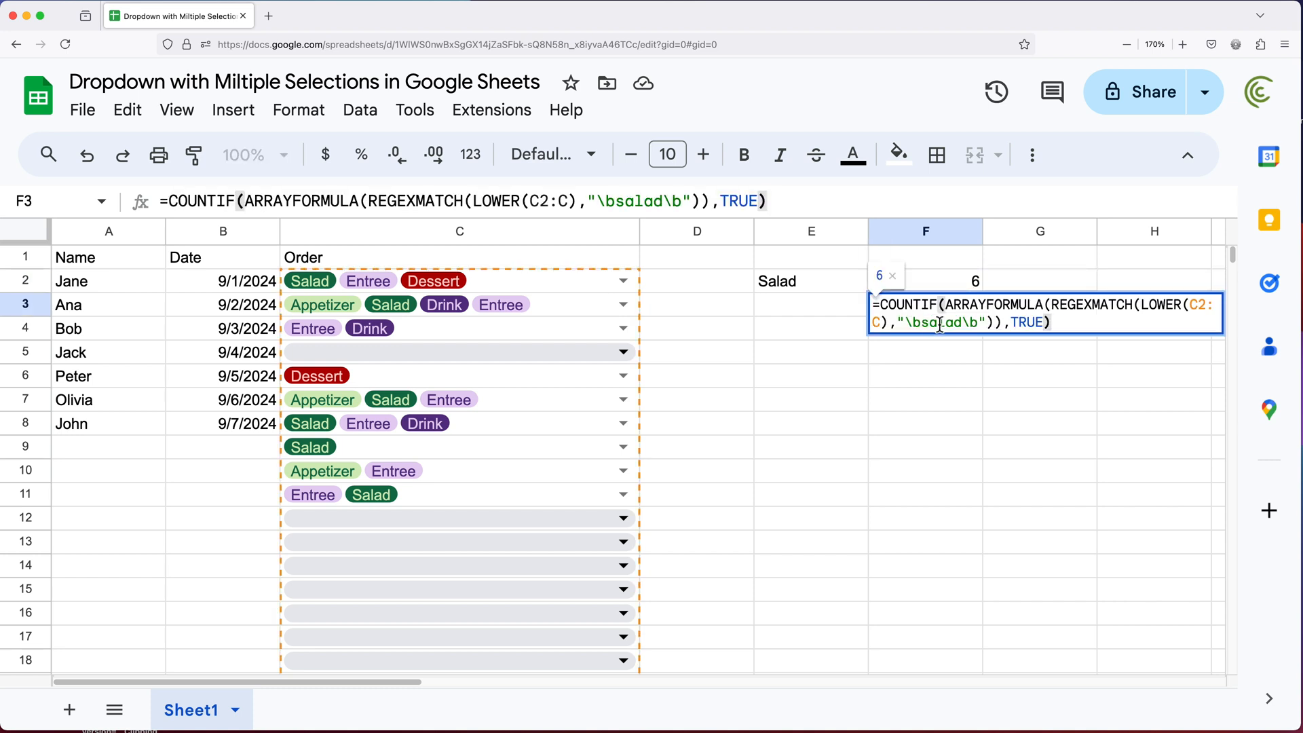
Change F3's formula to match "appetizer", returning 3, and check the matching orders
{"action": "left_click_drag", "start_coordinate": [962, 324], "coordinate": [921, 324]}
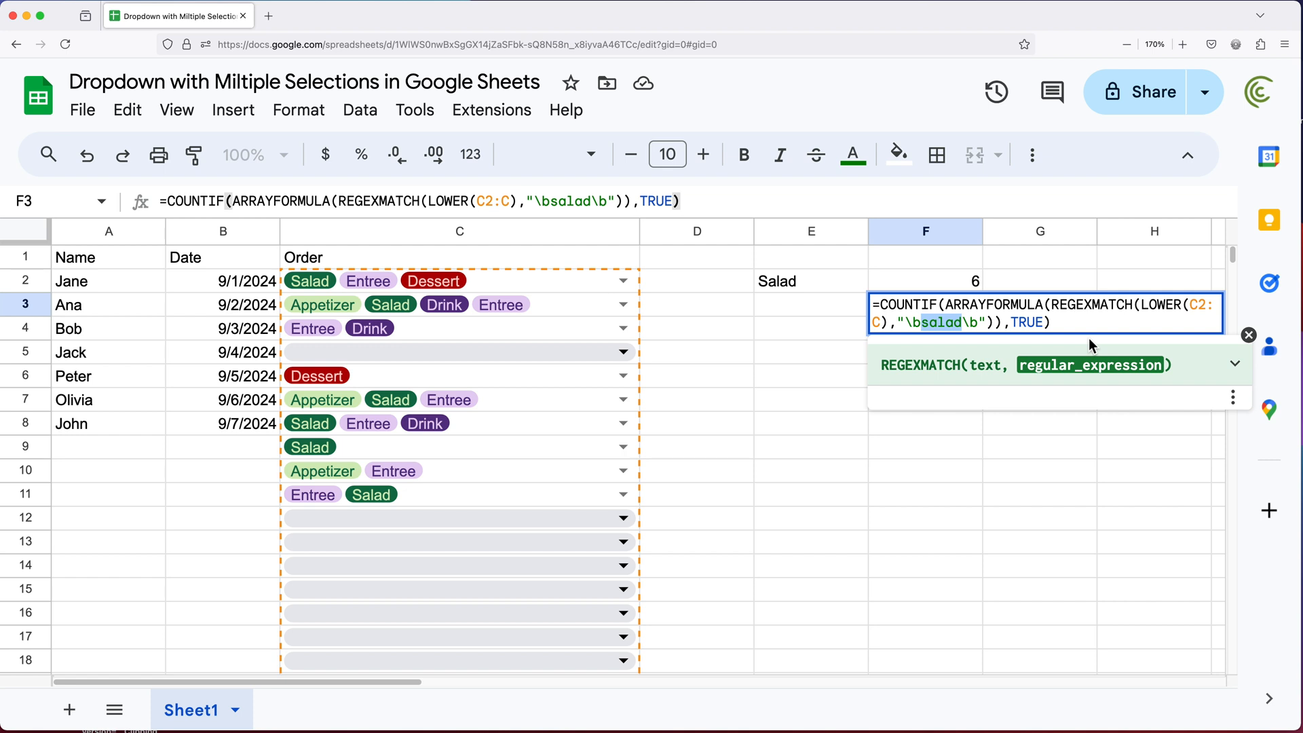
{"action": "type", "text": "appetize"}
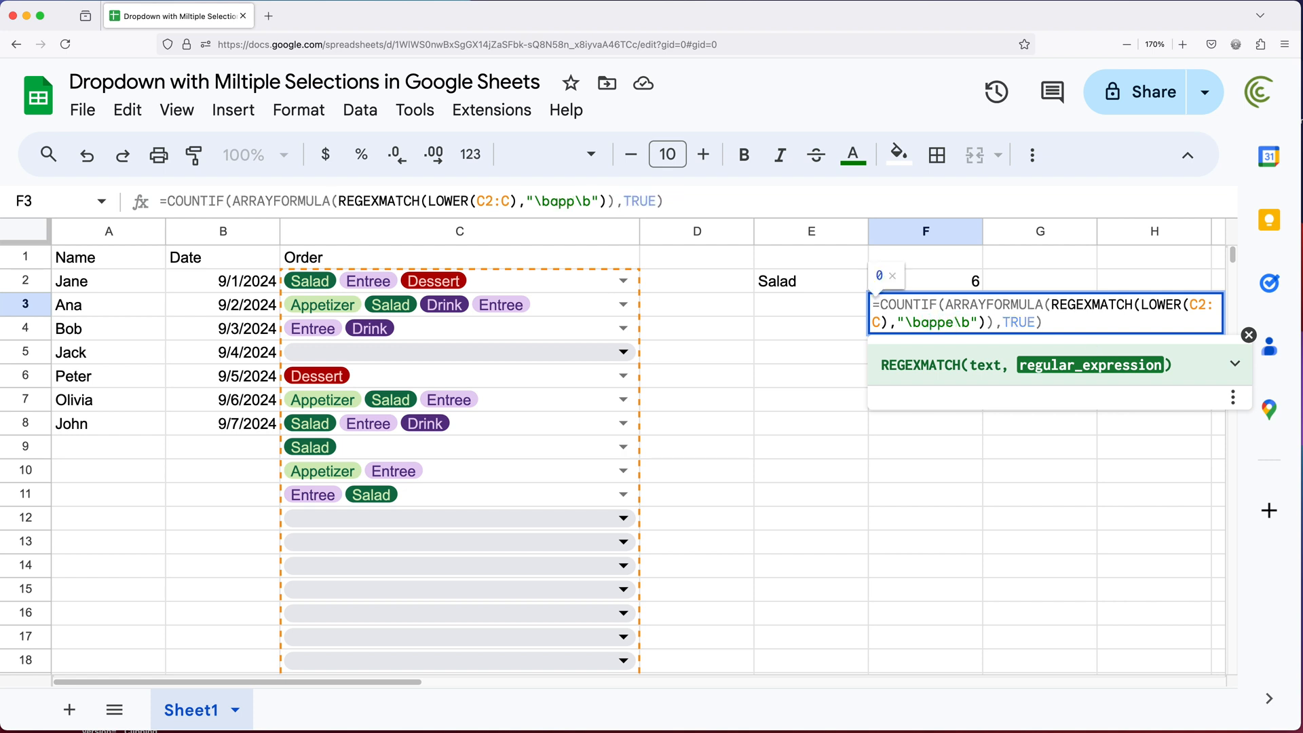
{"action": "type", "text": "r"}
{"action": "key", "text": "Return"}
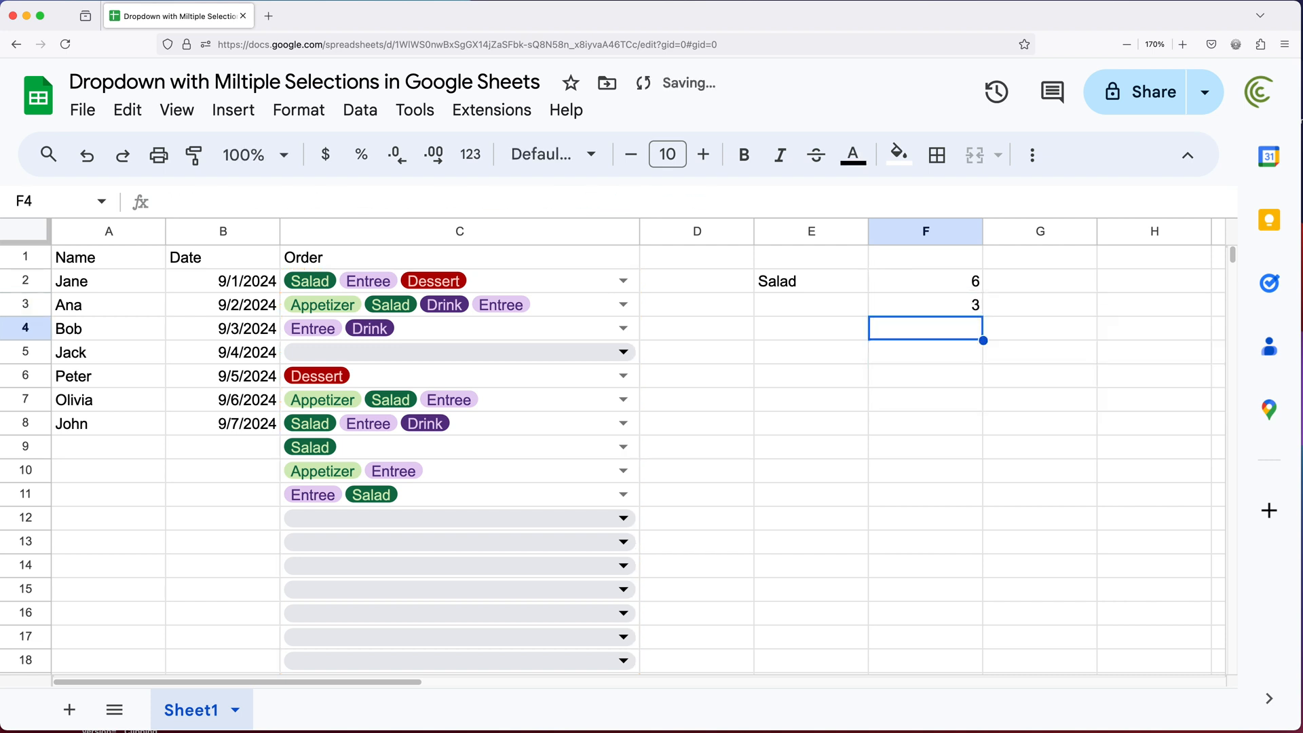
{"action": "key", "text": "Up"}
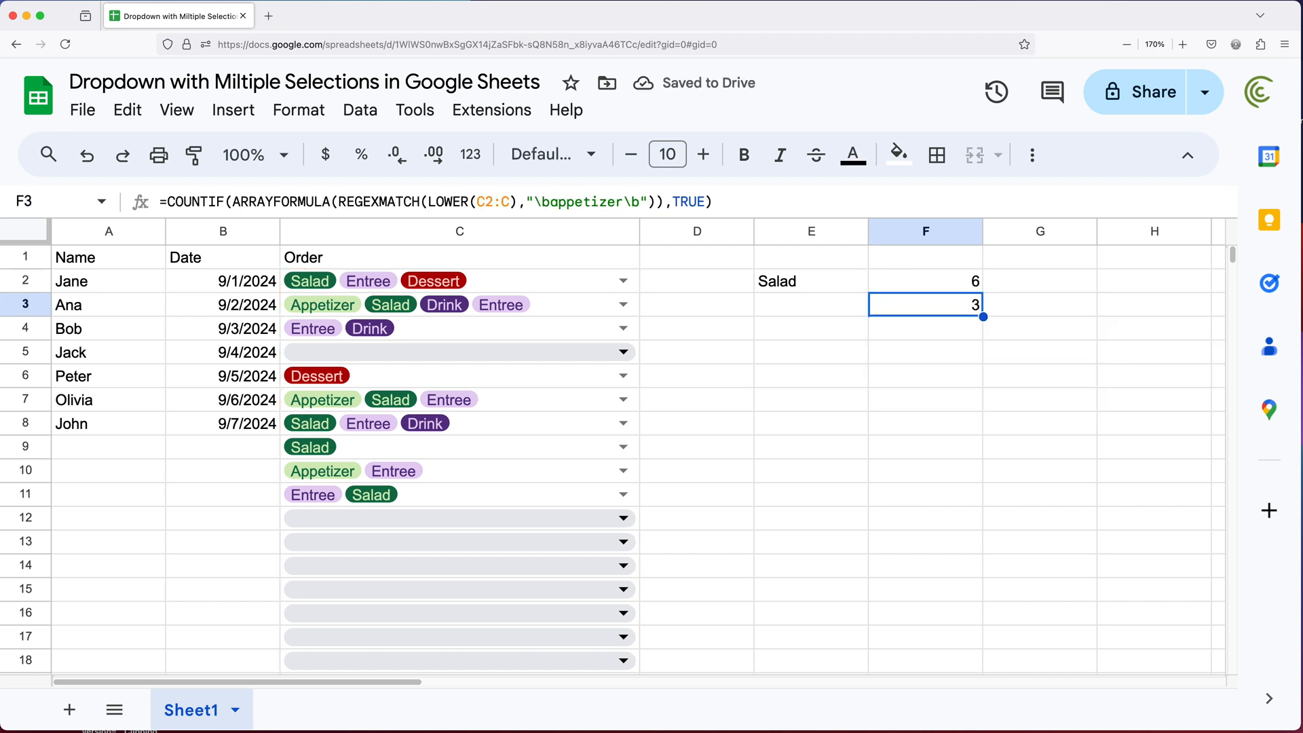
{"action": "left_click", "coordinate": [552, 304]}
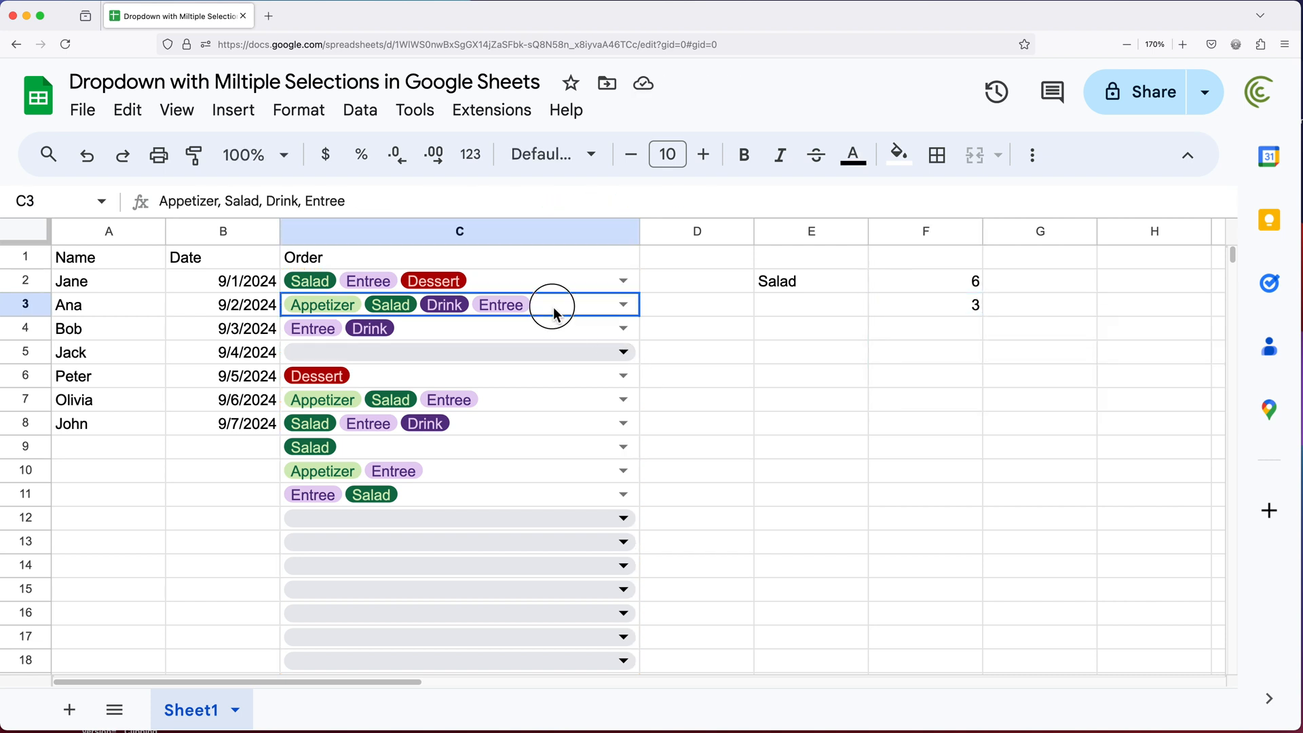
{"action": "left_click", "coordinate": [533, 399]}
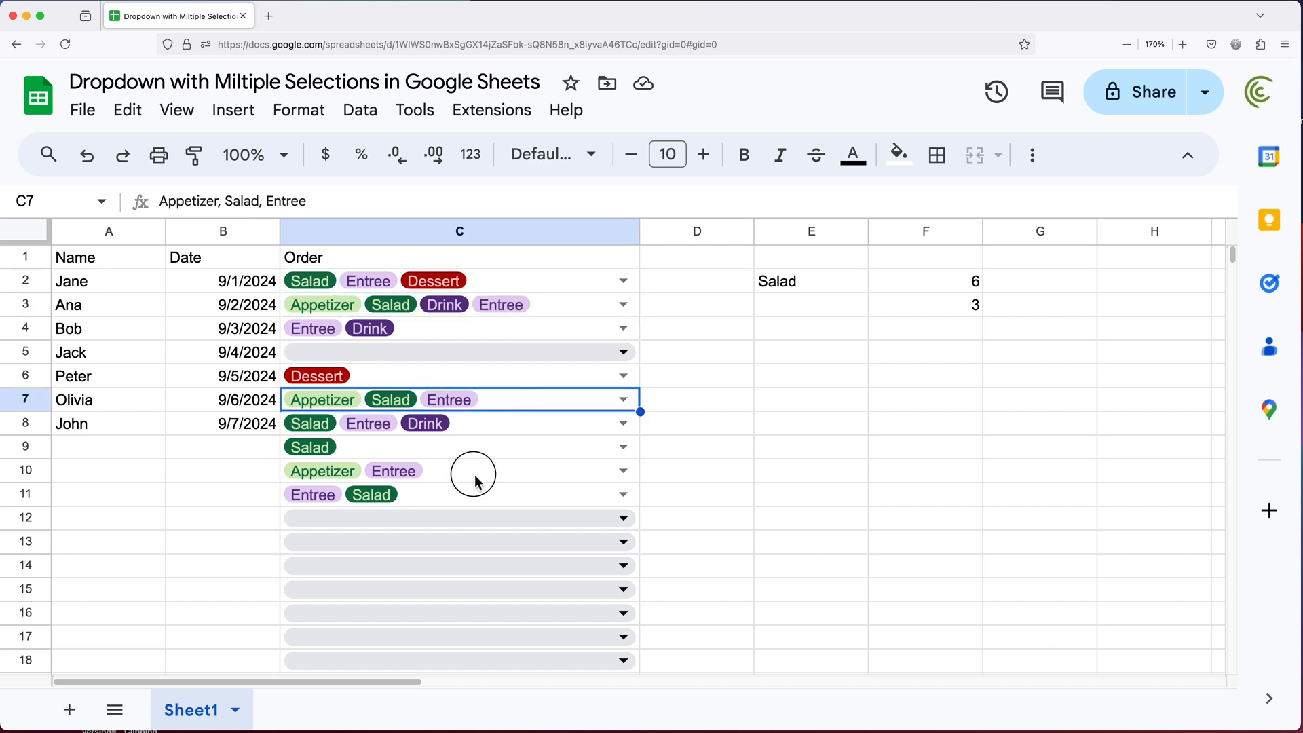
{"action": "left_click", "coordinate": [474, 471]}
{"action": "double_click", "coordinate": [912, 310]}
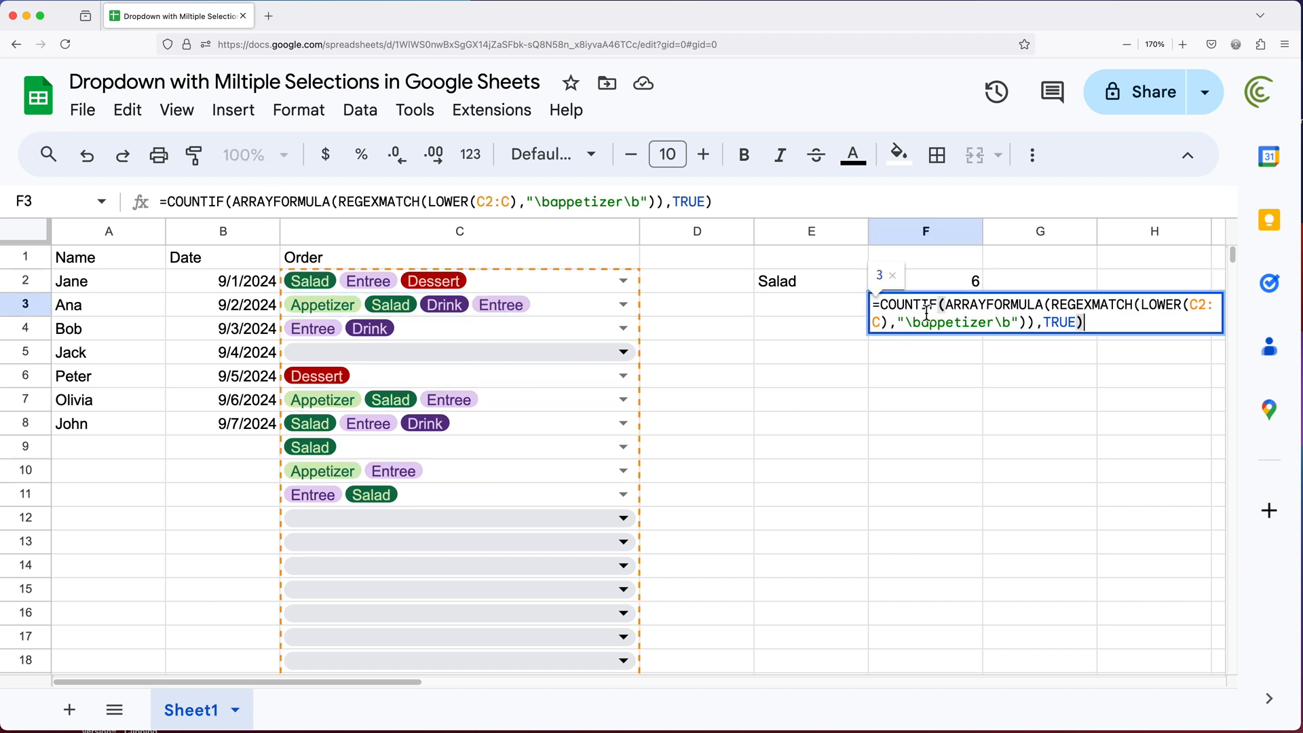
{"action": "left_click", "coordinate": [927, 323]}
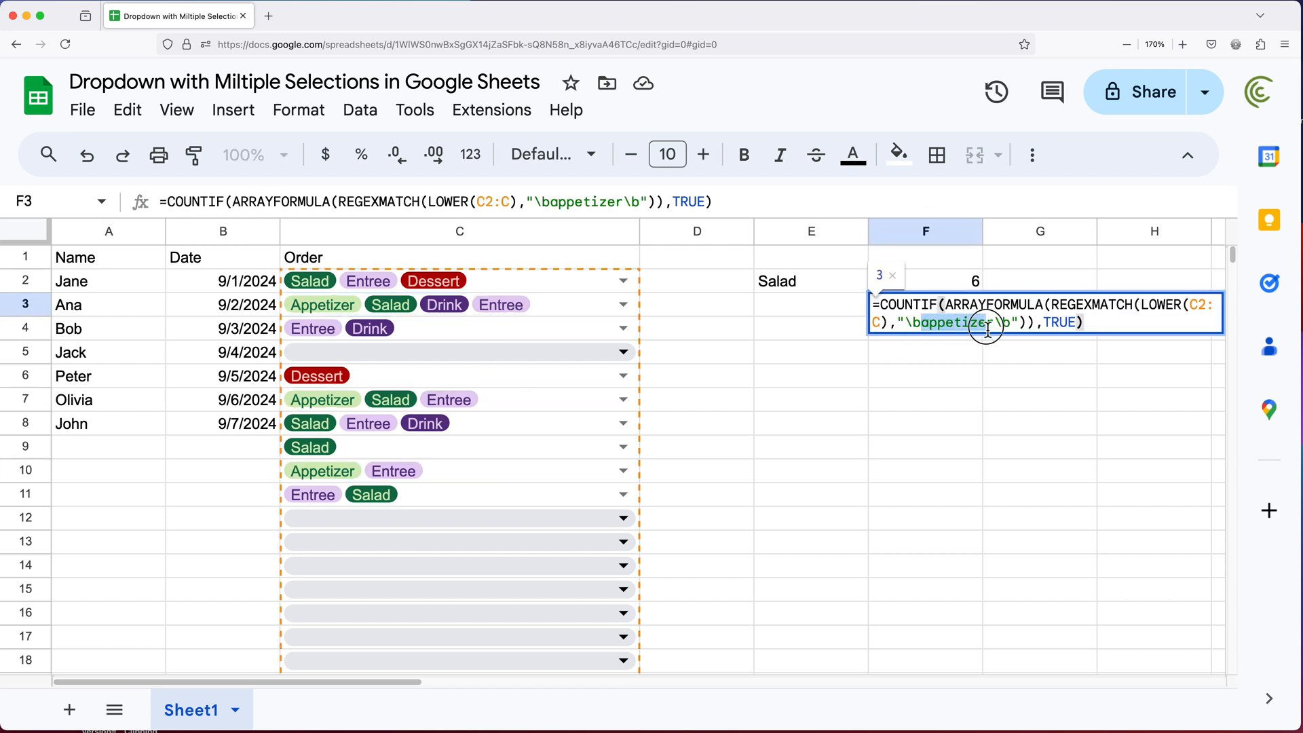
{"action": "key", "text": "Return"}
Label E3 'Appetizer' and review the F3 formula
{"action": "left_click", "coordinate": [821, 307]}
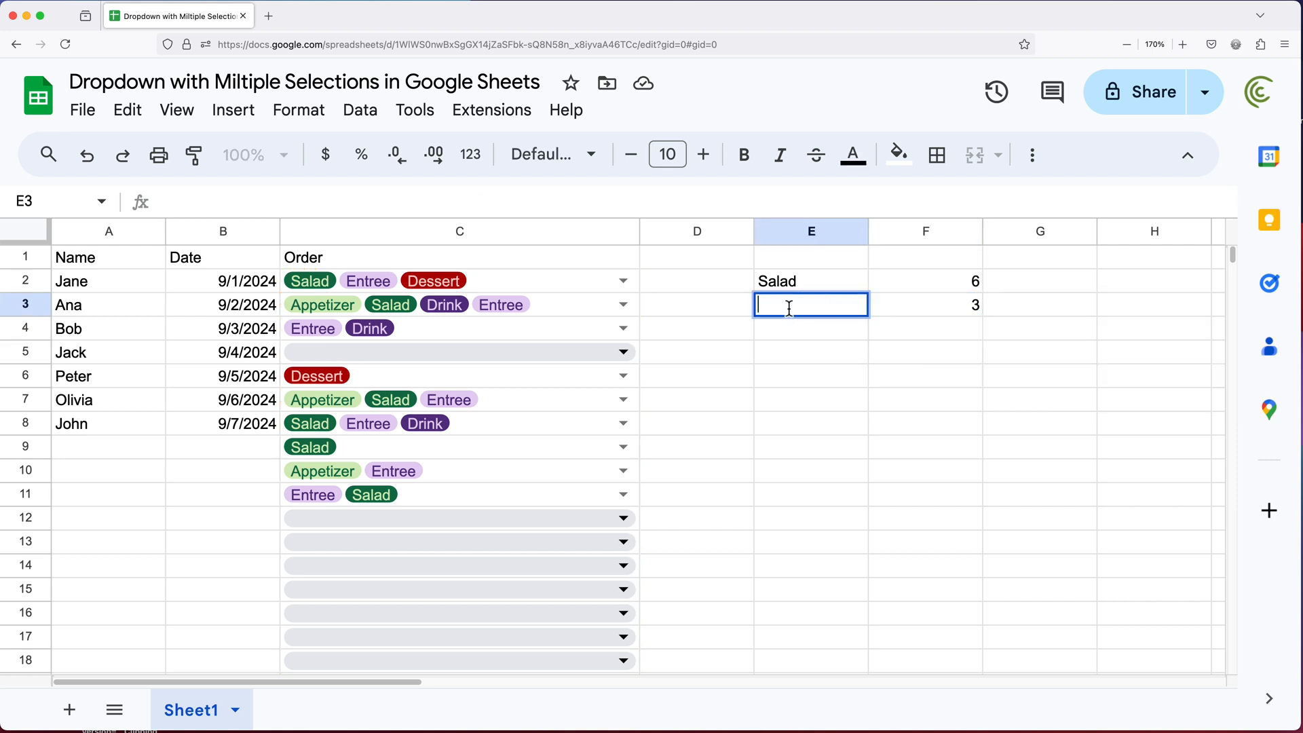
{"action": "type", "text": "appetizer"}
{"action": "left_click", "coordinate": [946, 353]}
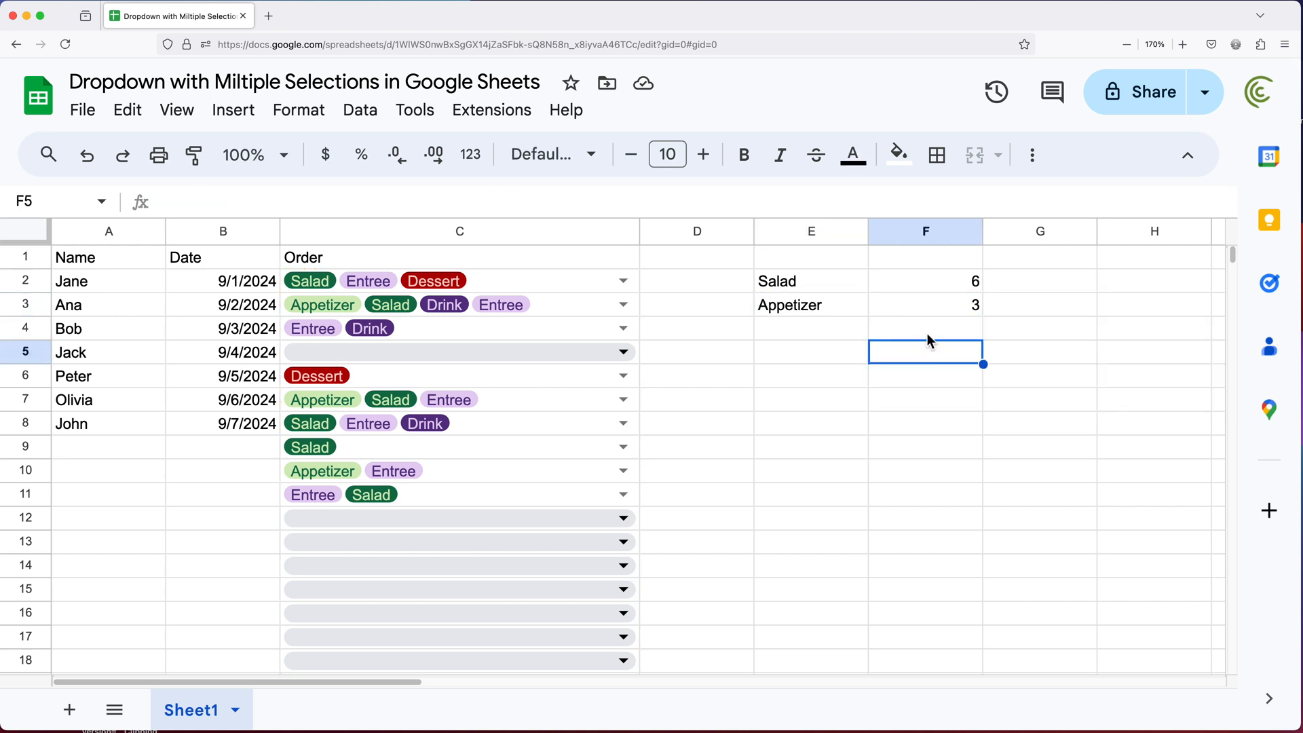
{"action": "double_click", "coordinate": [930, 309]}
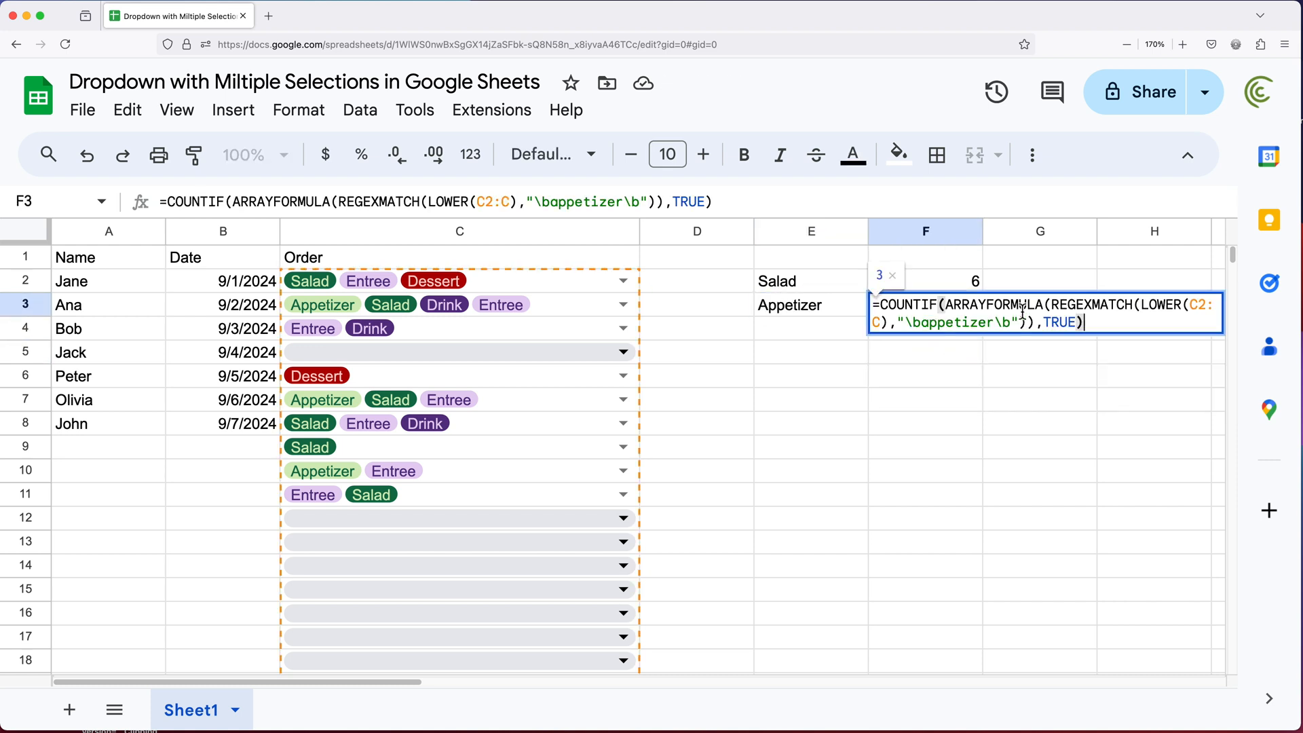
{"action": "left_click_drag", "start_coordinate": [919, 324], "coordinate": [993, 324]}
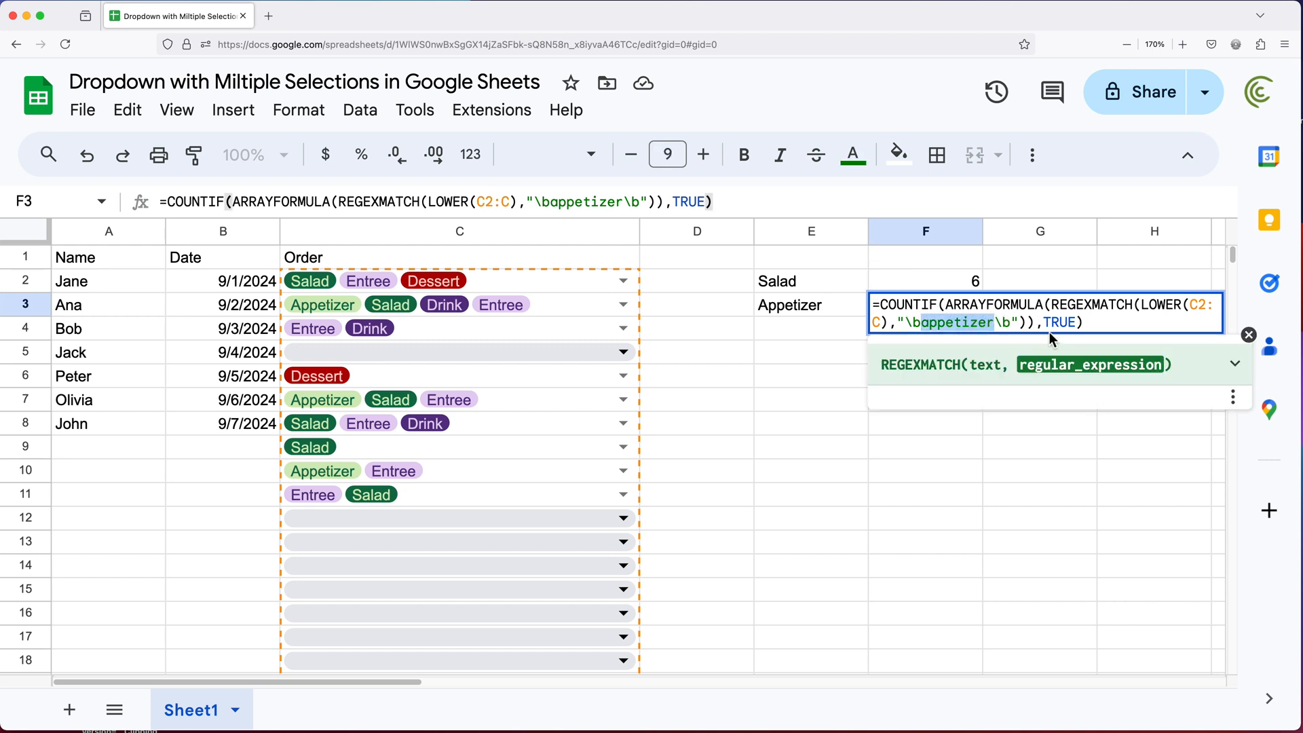
{"action": "key", "text": "Escape"}
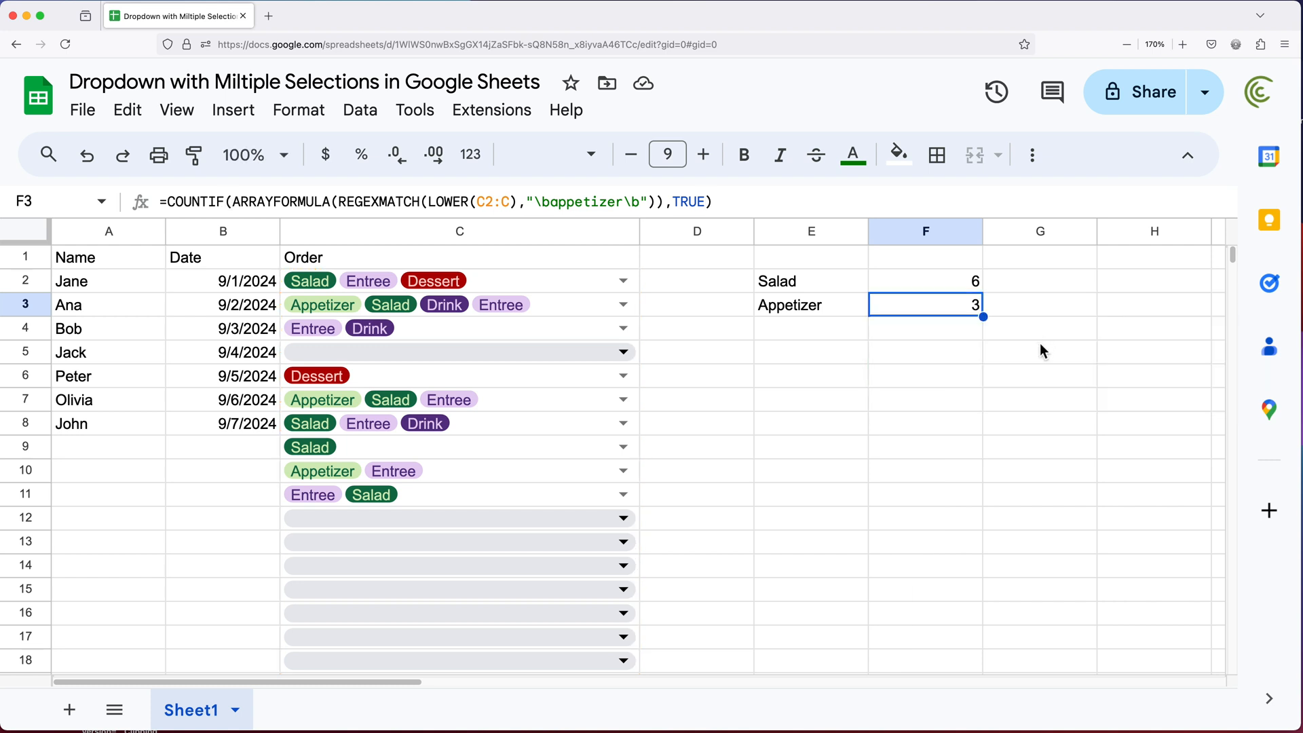
{"action": "left_click", "coordinate": [696, 327]}
Select the Order range C2:C23 and show its Data validation rules
{"action": "left_click_drag", "start_coordinate": [592, 281], "coordinate": [562, 519]}
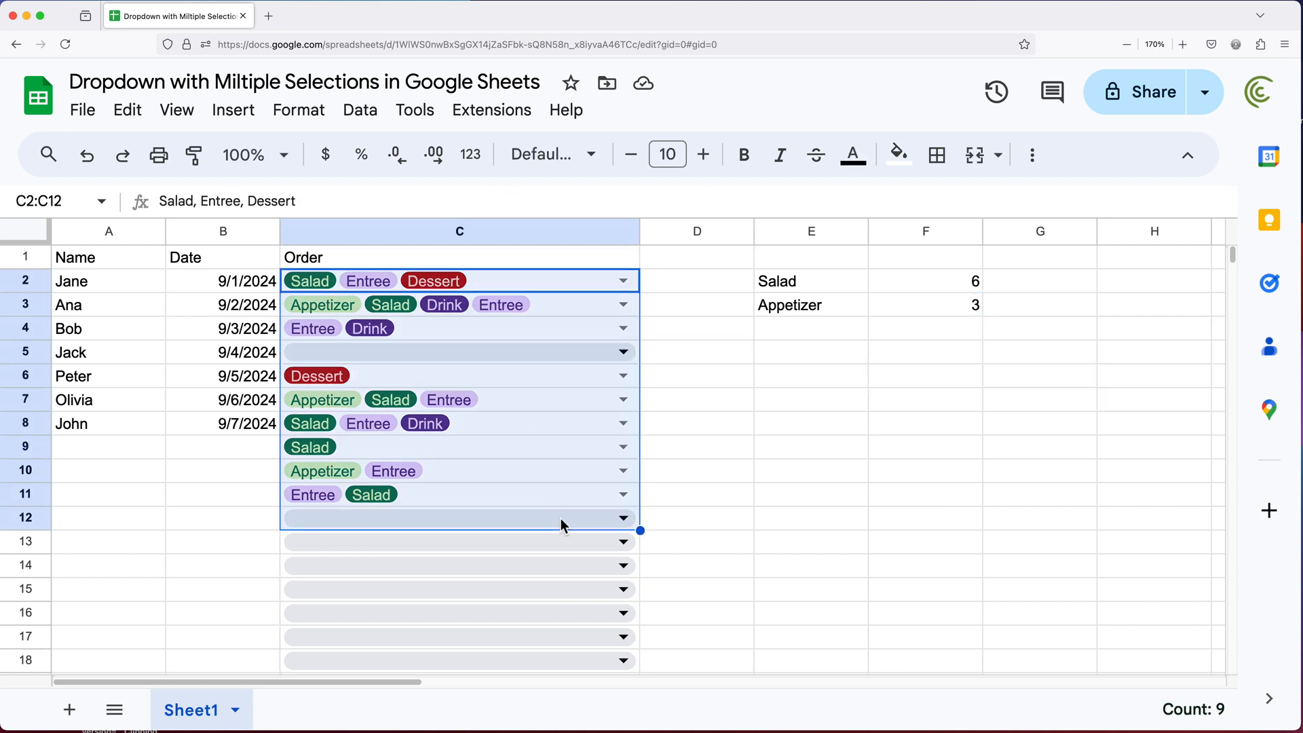
{"action": "left_click", "coordinate": [745, 375]}
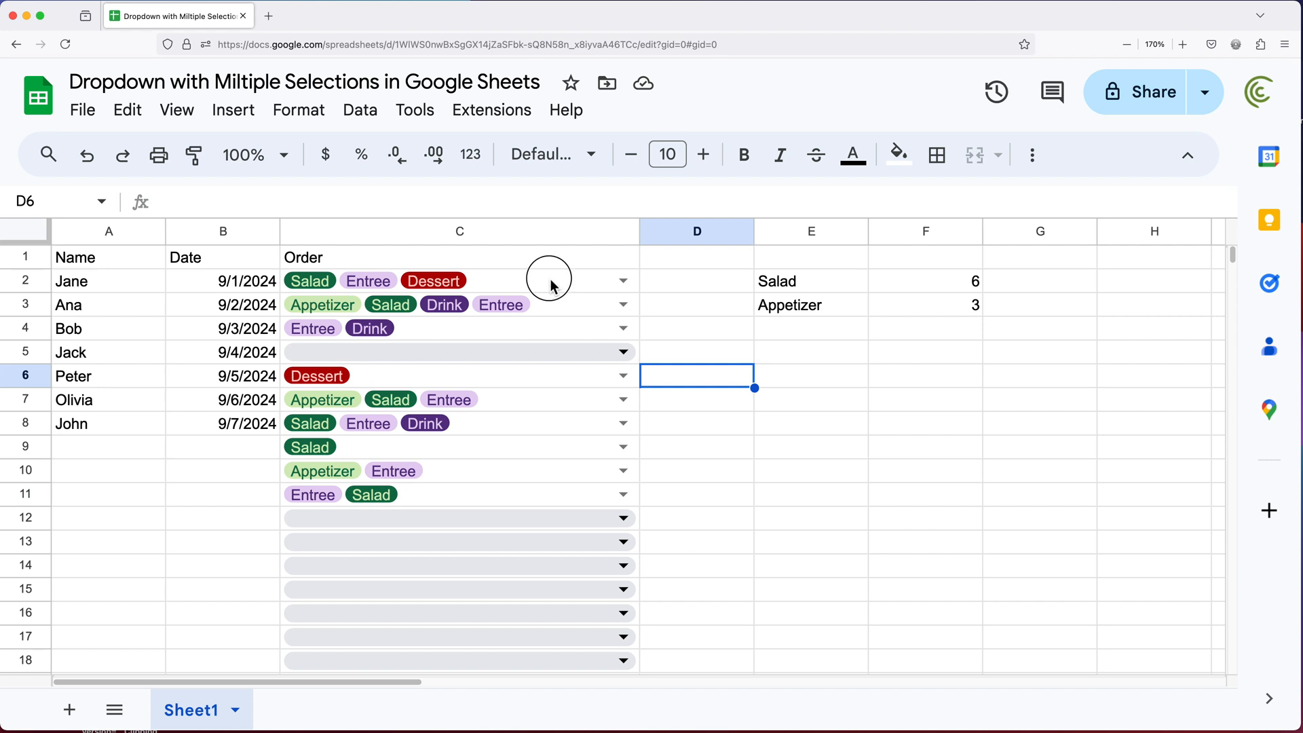
{"action": "mouse_move", "coordinate": [550, 282]}
{"action": "left_mouse_down"}
{"action": "mouse_move", "coordinate": [530, 700]}
{"action": "mouse_move", "coordinate": [520, 571]}
{"action": "left_mouse_up"}
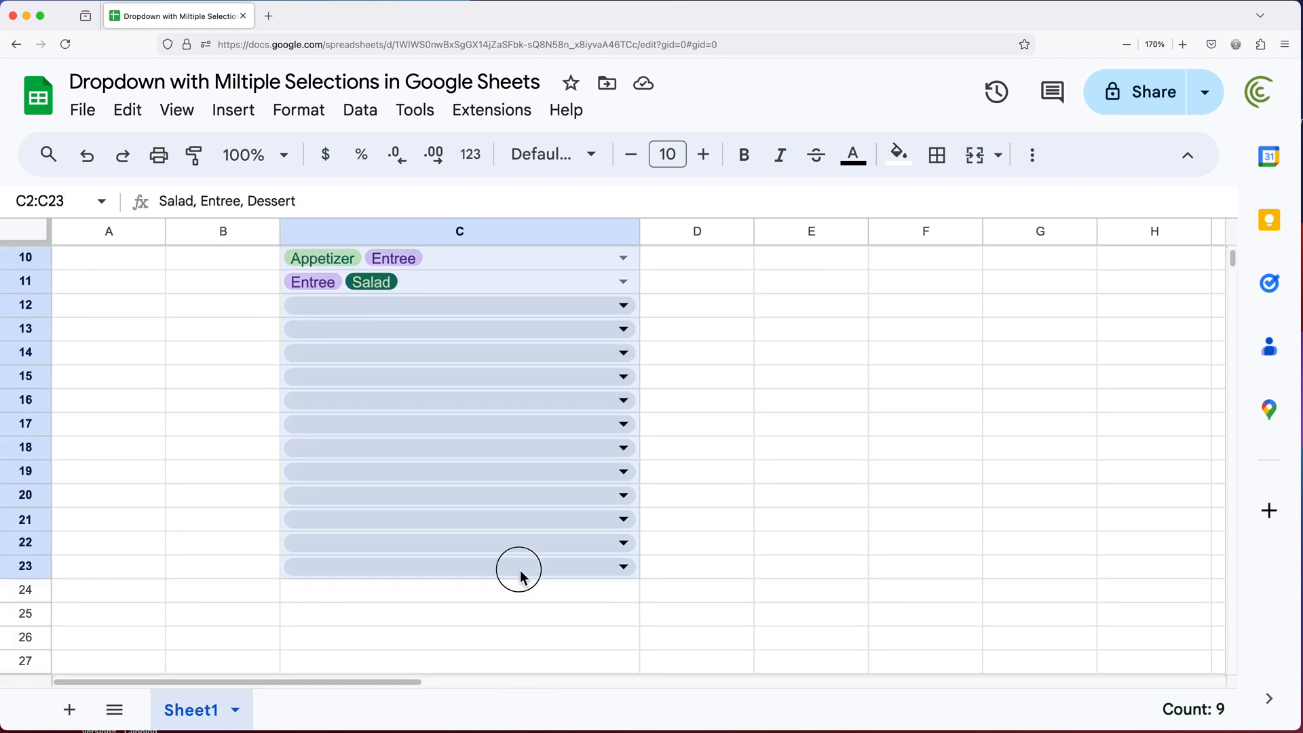
{"action": "scroll", "coordinate": [519, 489], "scroll_direction": "up", "scroll_amount": 5}
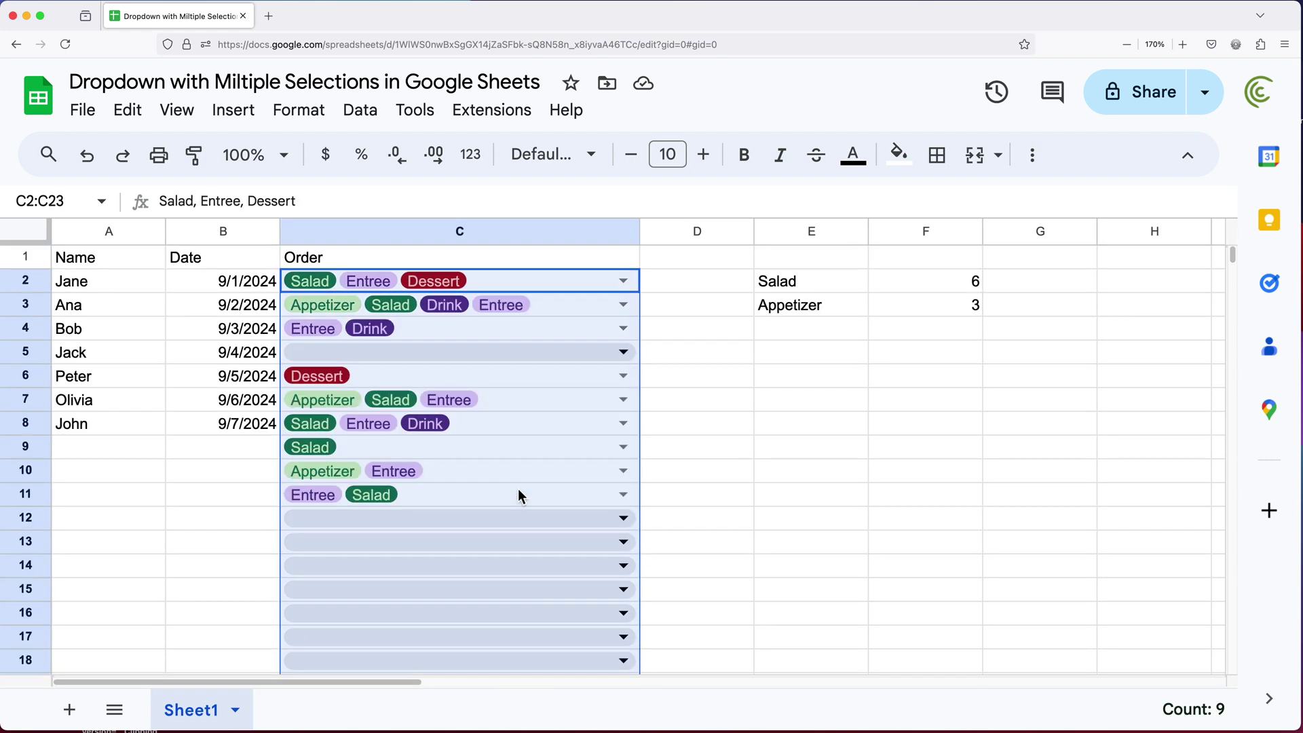
{"action": "left_click", "coordinate": [359, 110]}
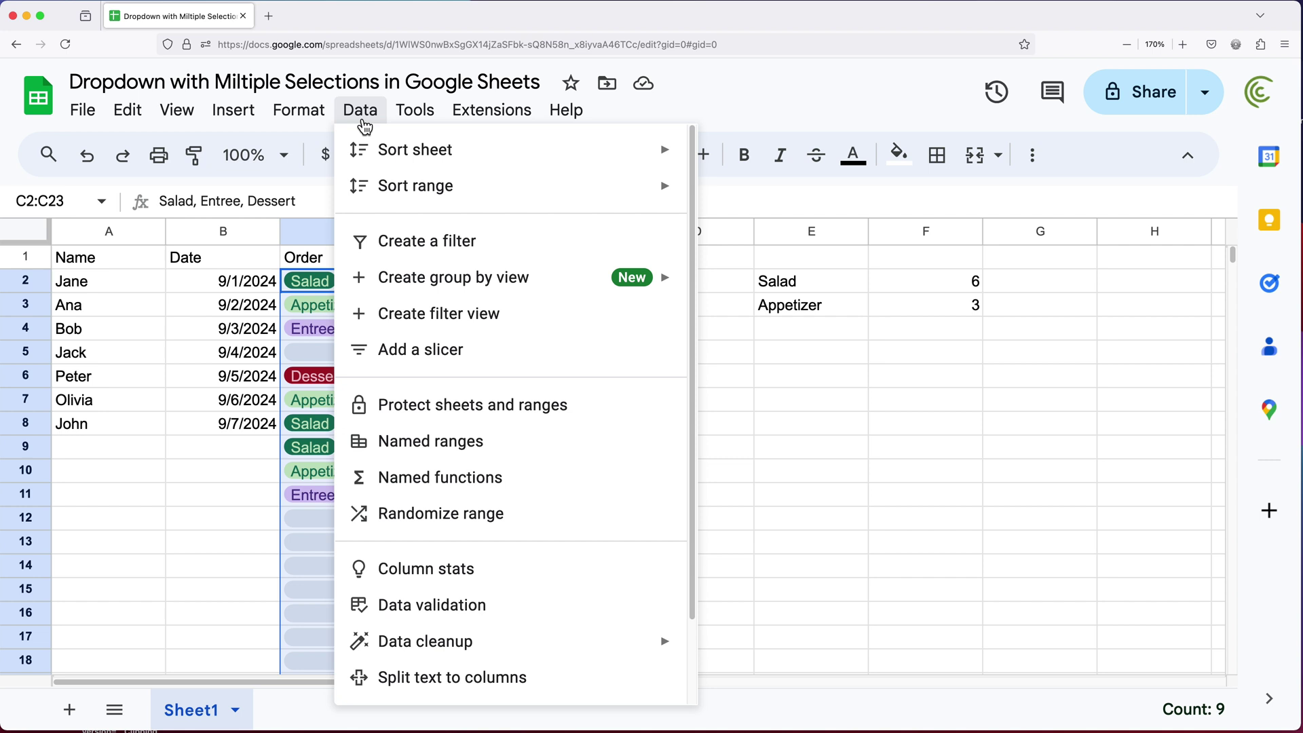
{"action": "left_click", "coordinate": [468, 614]}
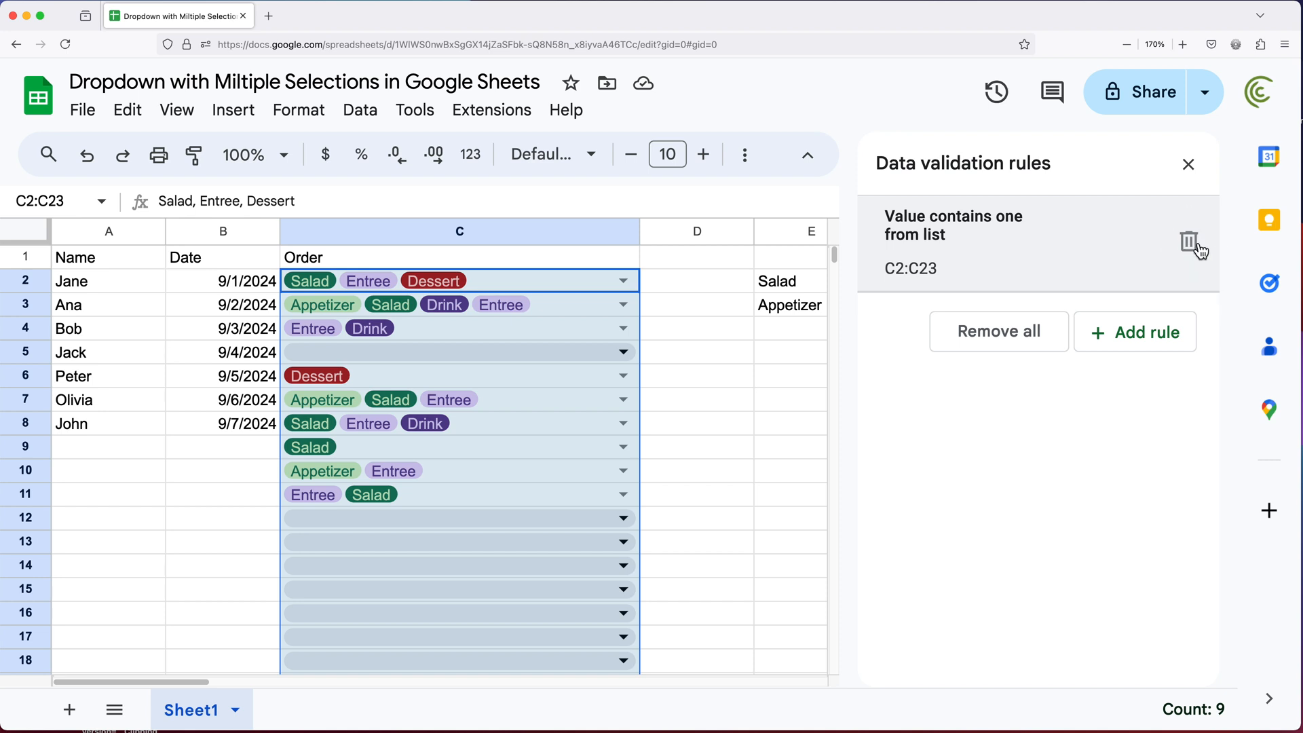
Delete the 'Value contains one from list' rule, leaving plain comma-separated orders; counts stay 6 and 3
{"action": "left_click", "coordinate": [1189, 242]}
{"action": "left_click", "coordinate": [1187, 164]}
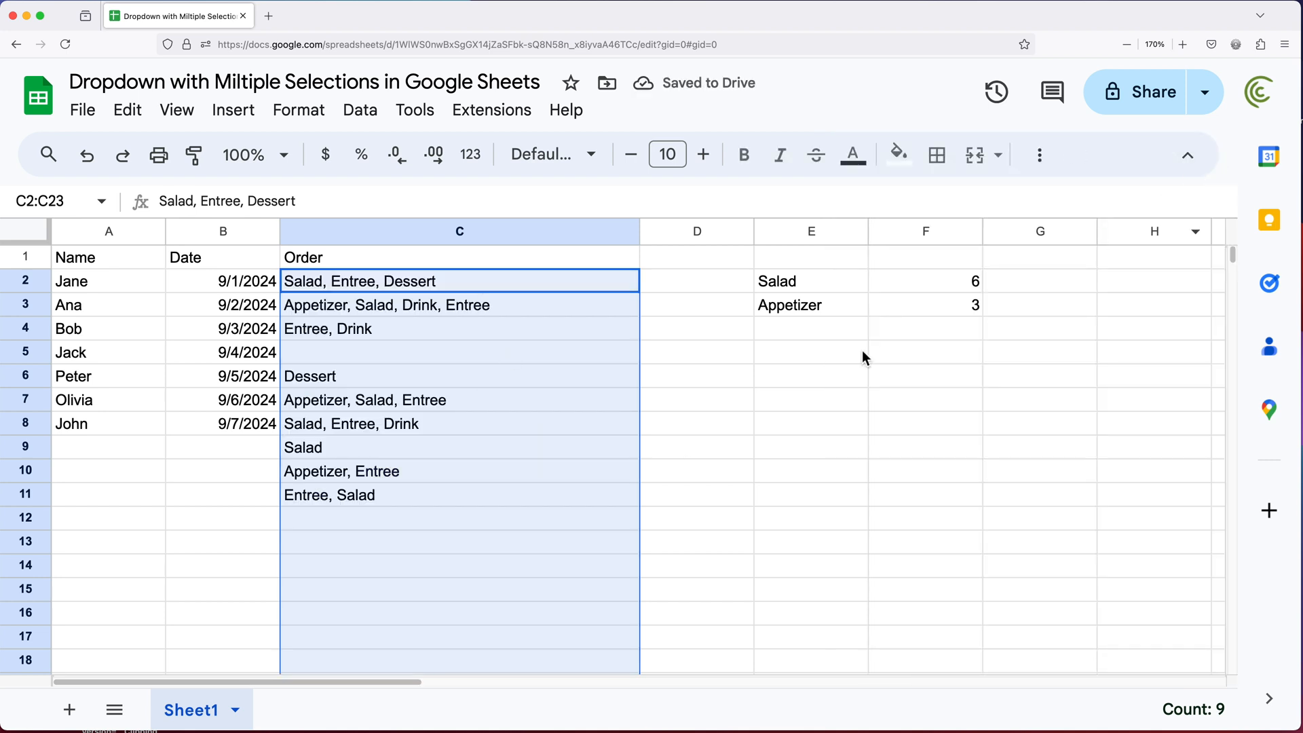
{"action": "left_click", "coordinate": [550, 330]}
{"action": "left_click", "coordinate": [575, 401]}
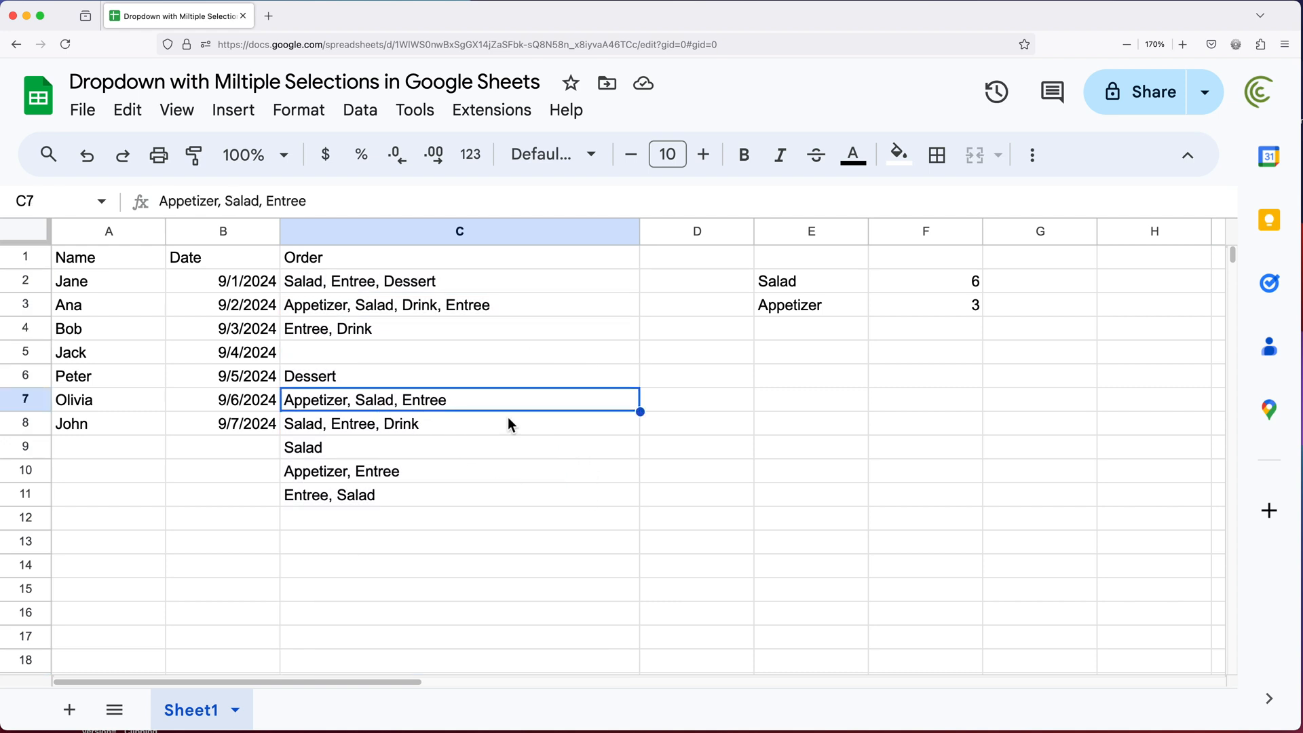
{"action": "left_click", "coordinate": [950, 419]}
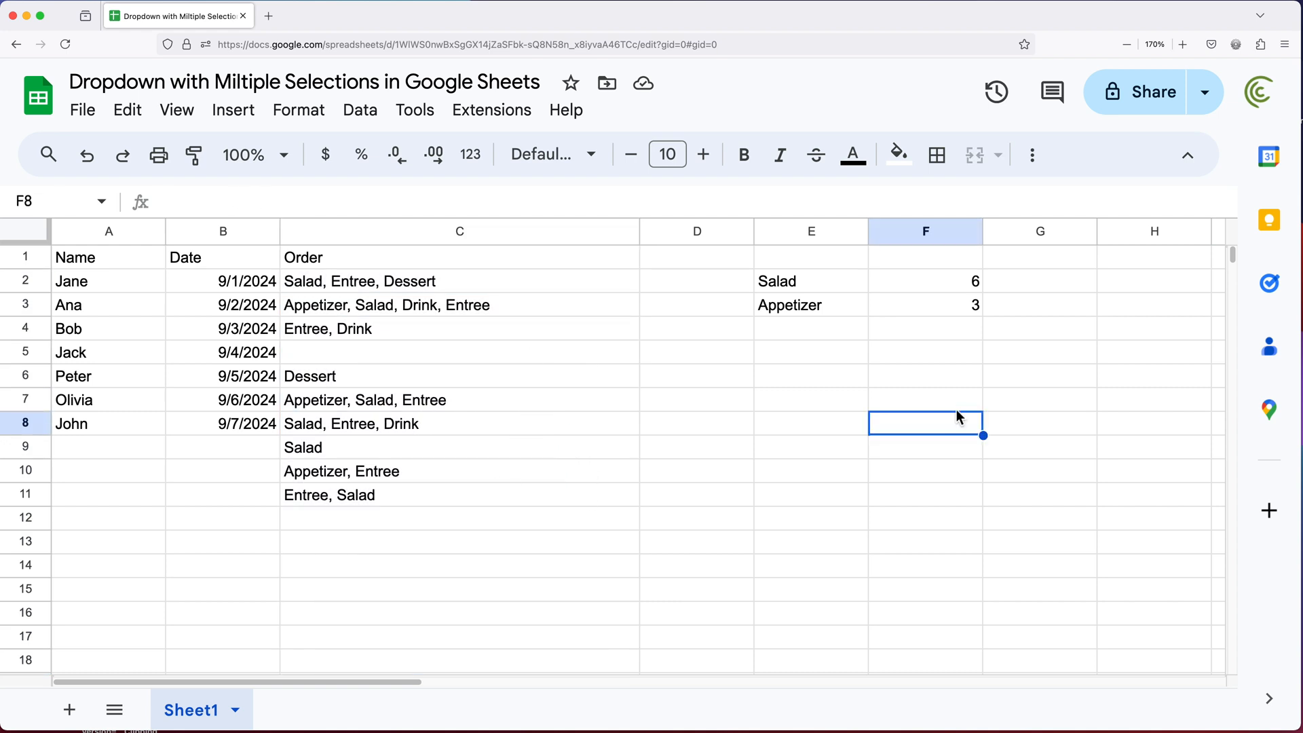